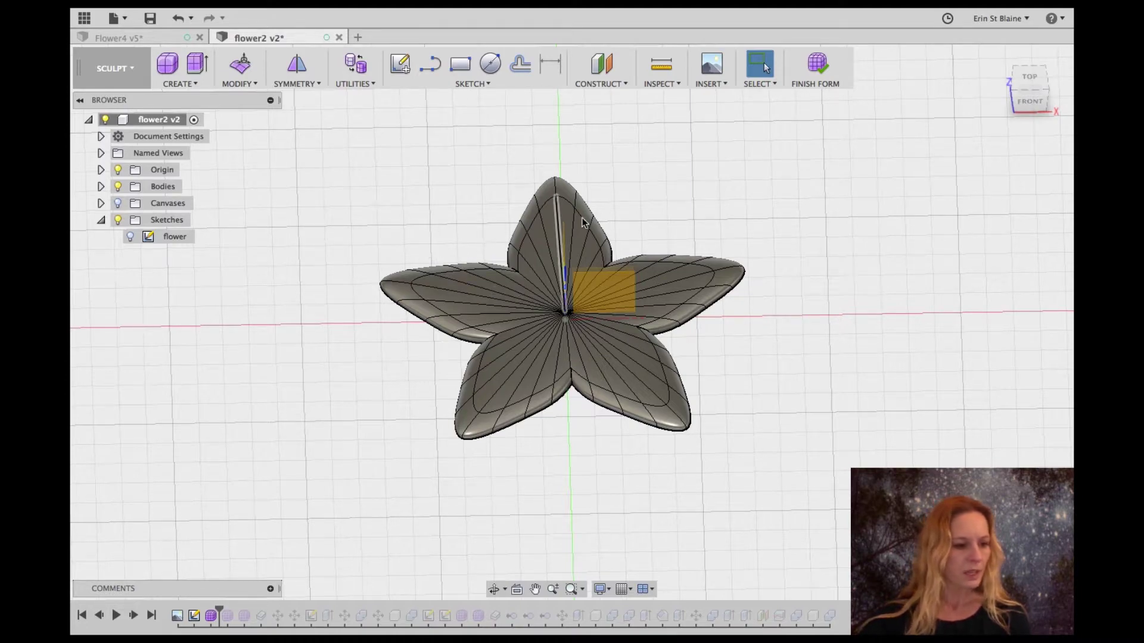
# - Subdivide all the inner faces around the flower's centre in Simple mode, specifying 2 length faces and 1 width face
pyautogui.scroll(4, 575, 265)
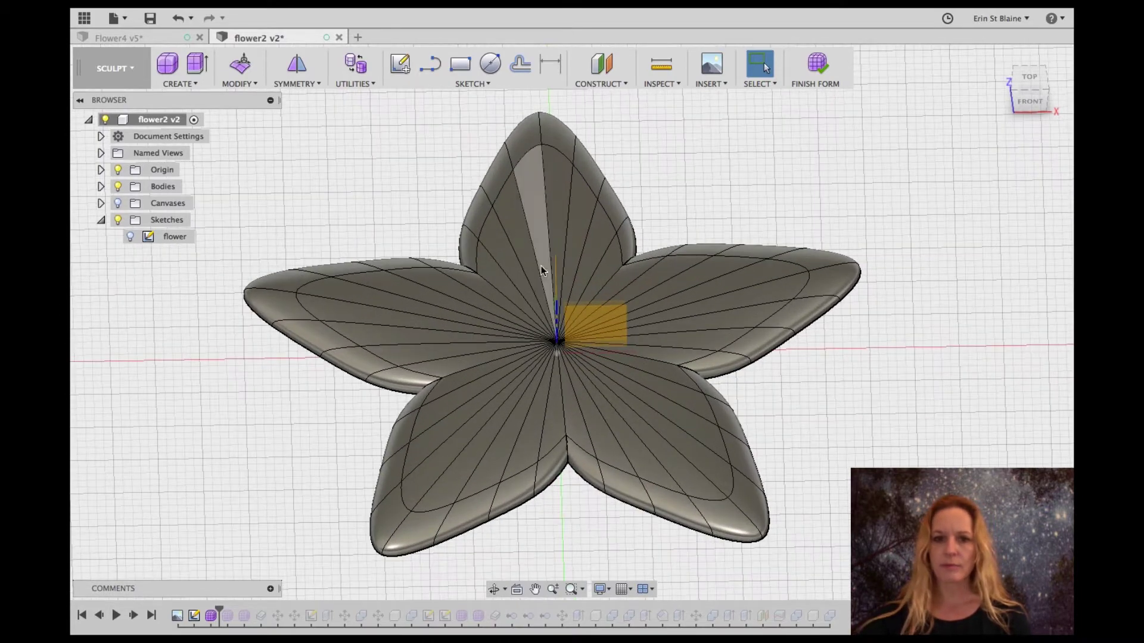
pyautogui.click(531, 259)
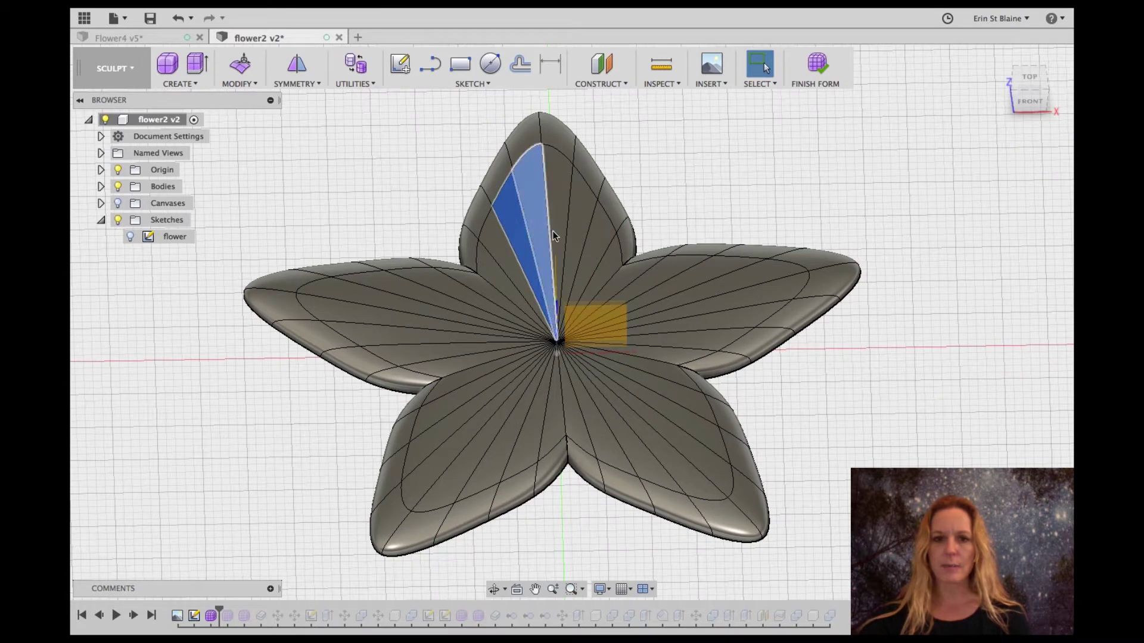
pyautogui.click(558, 225)
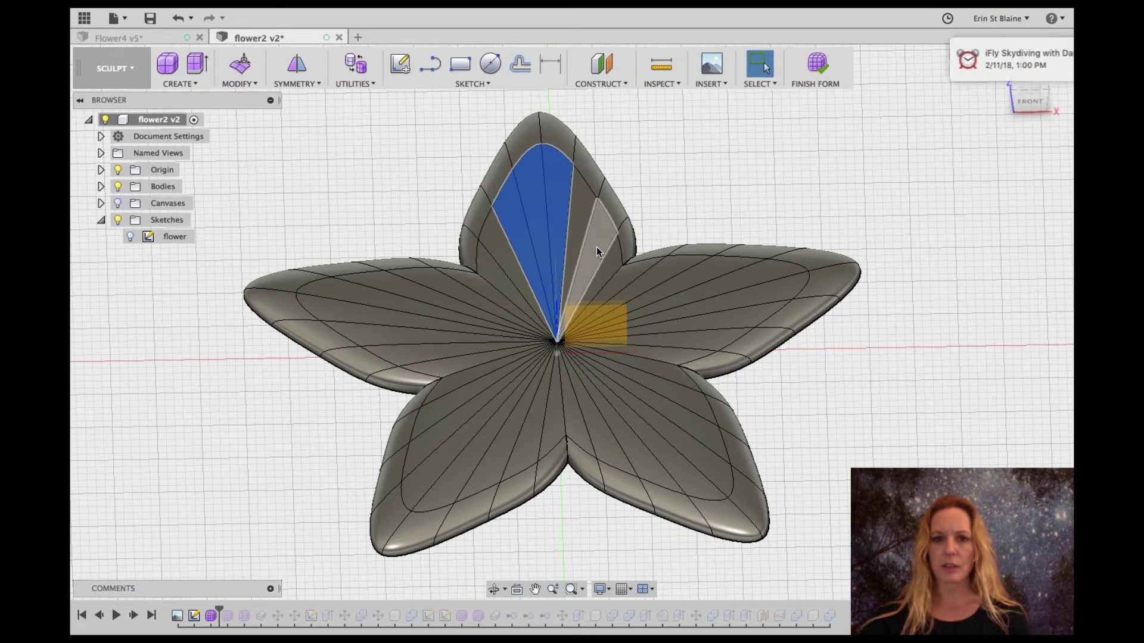
pyautogui.click(695, 279)
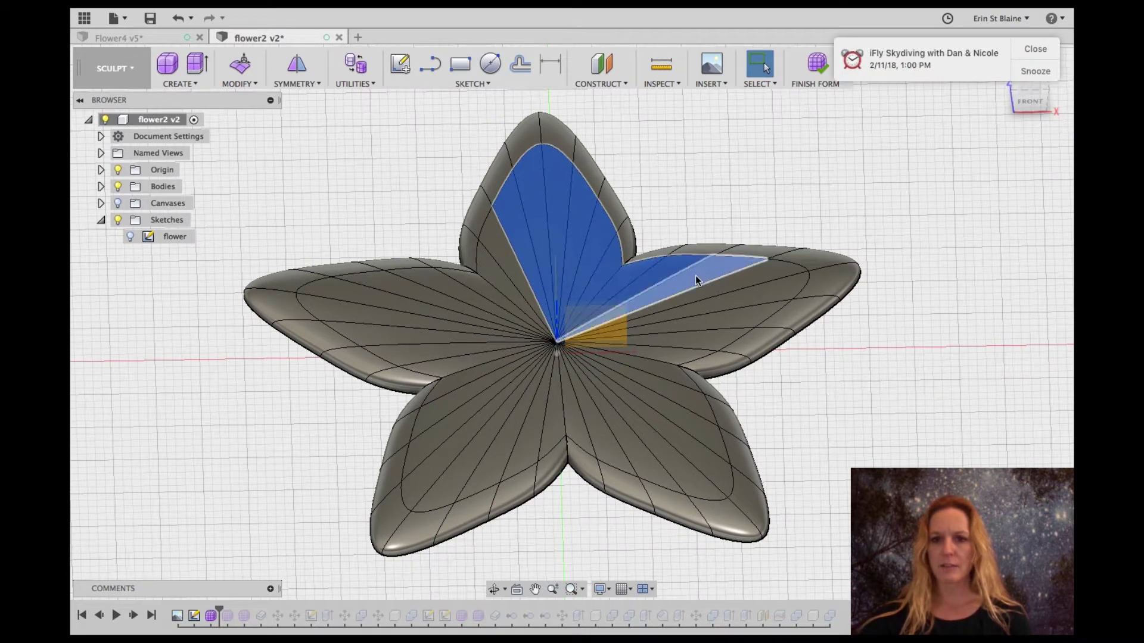
pyautogui.click(636, 388)
pyautogui.click(637, 388)
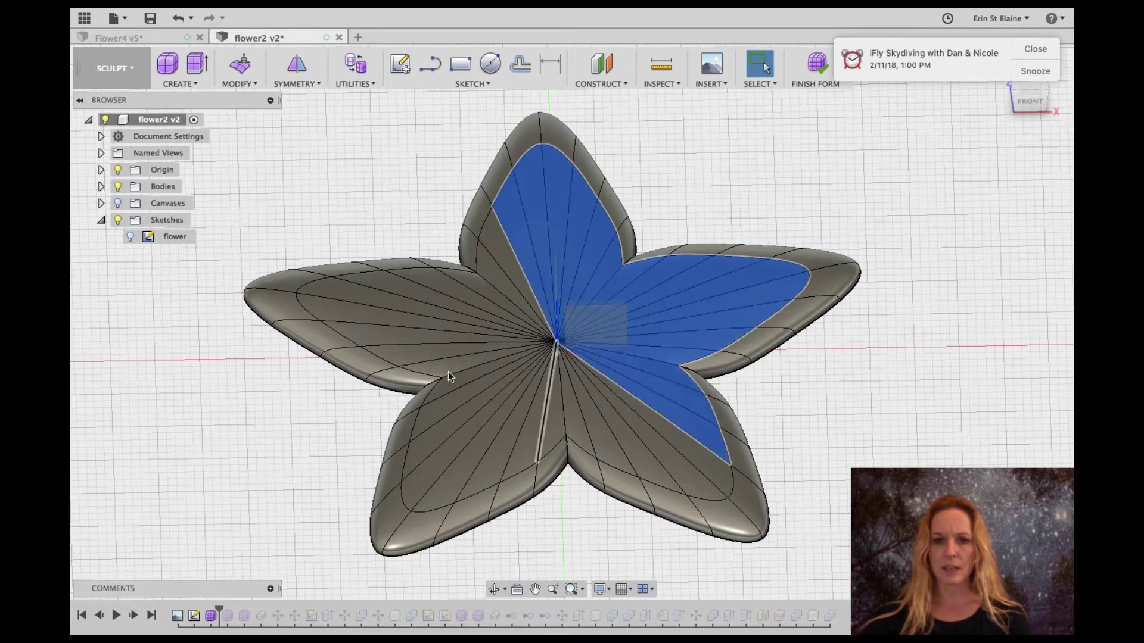
pyautogui.doubleClick(468, 390)
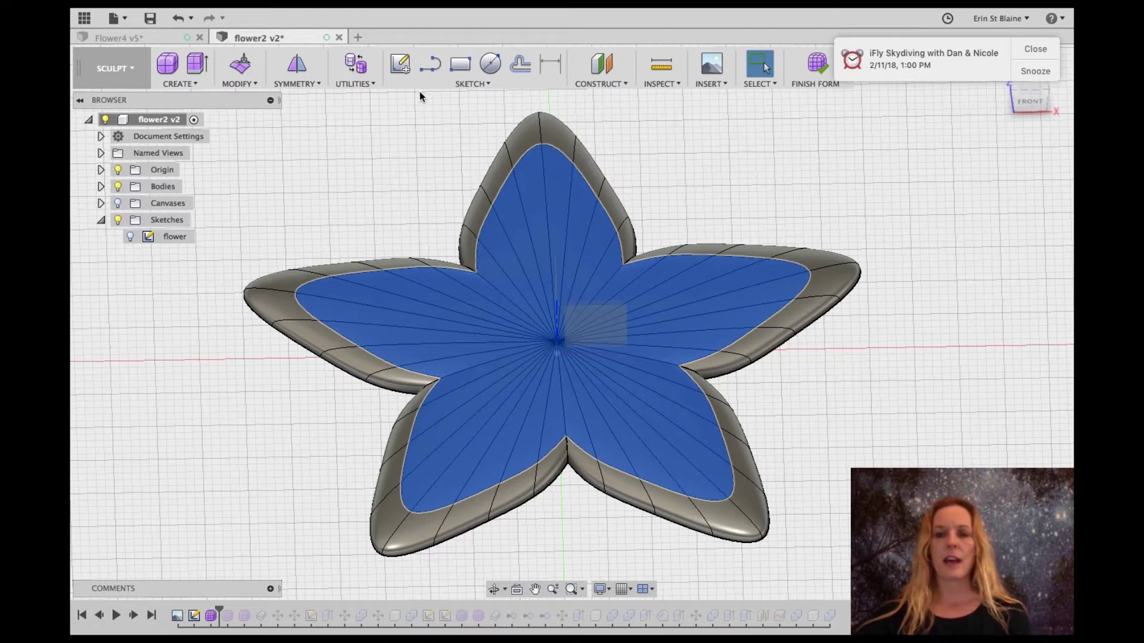
pyautogui.click(248, 84)
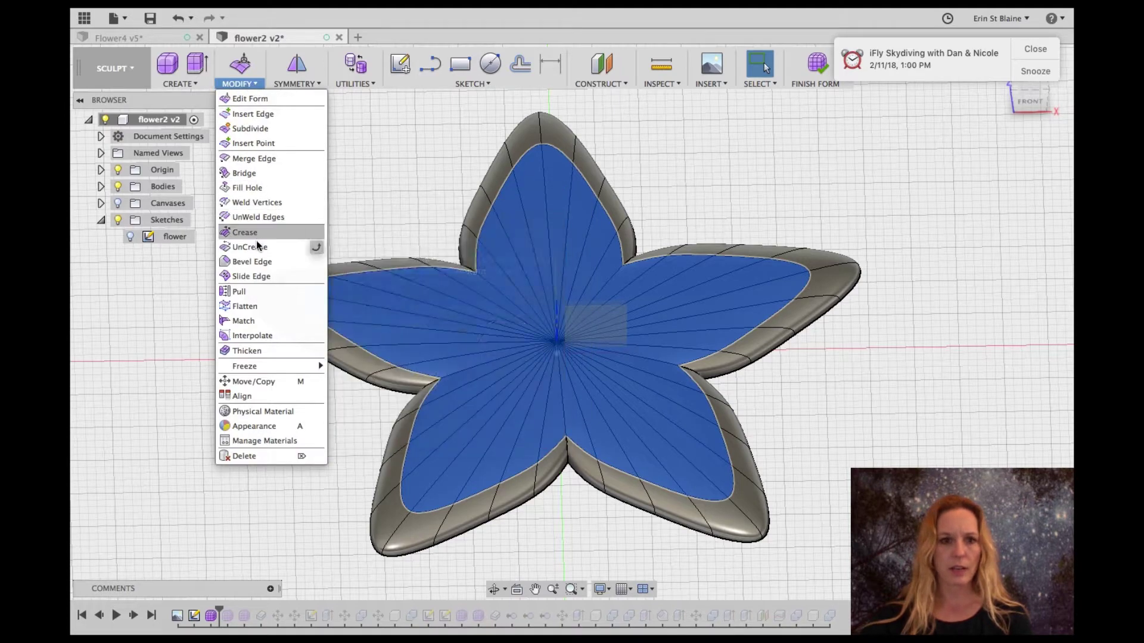
pyautogui.click(248, 129)
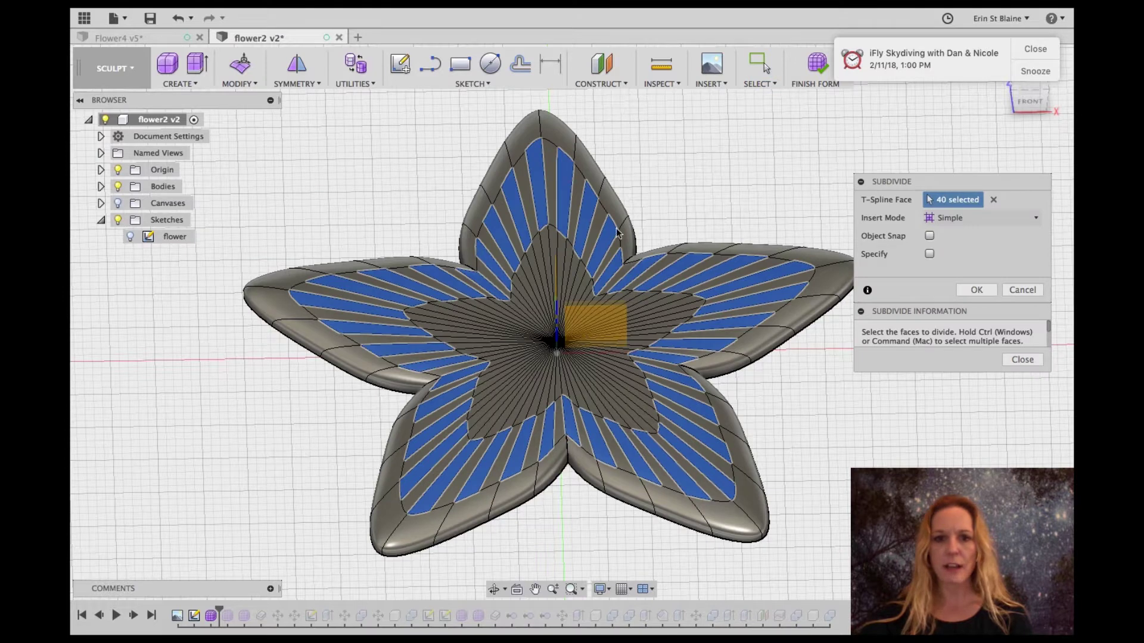
pyautogui.click(1035, 49)
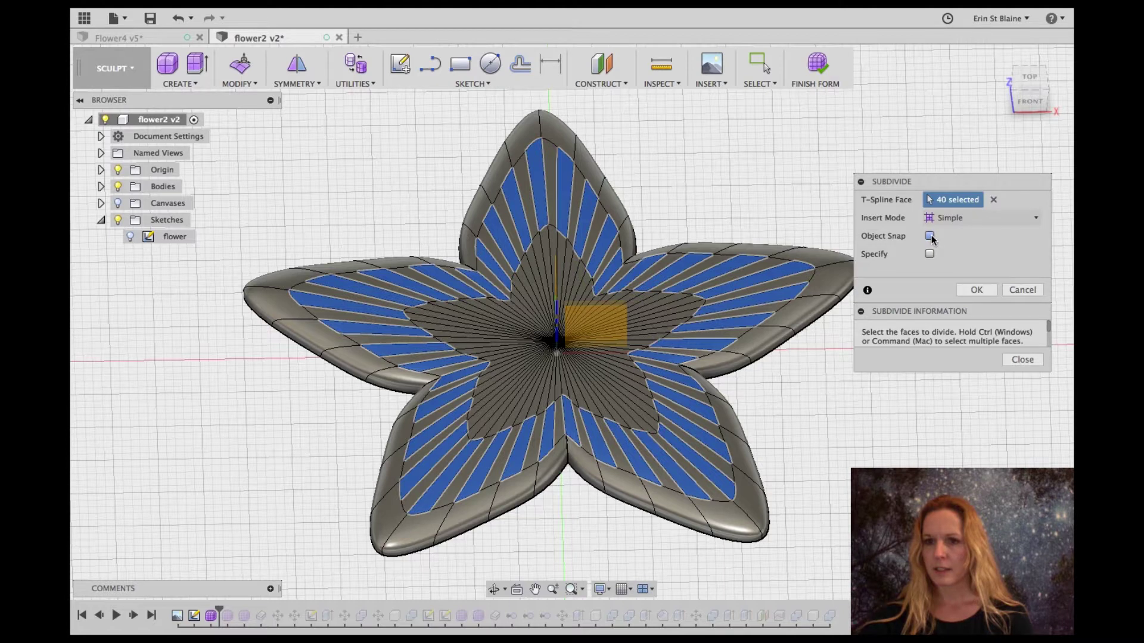
pyautogui.click(929, 254)
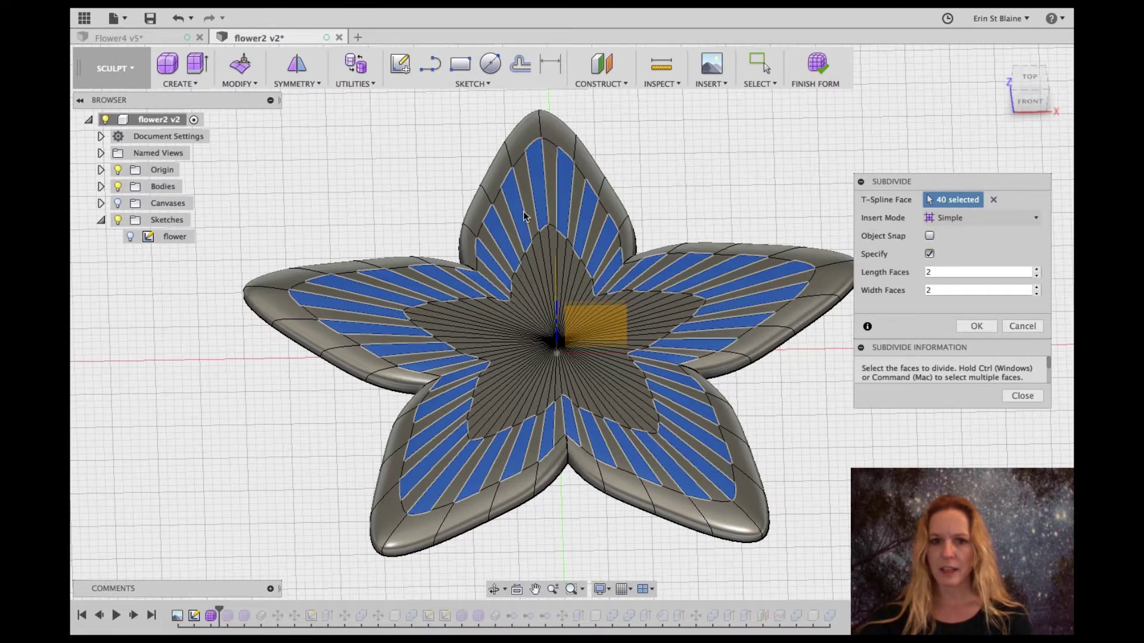
pyautogui.click(1036, 293)
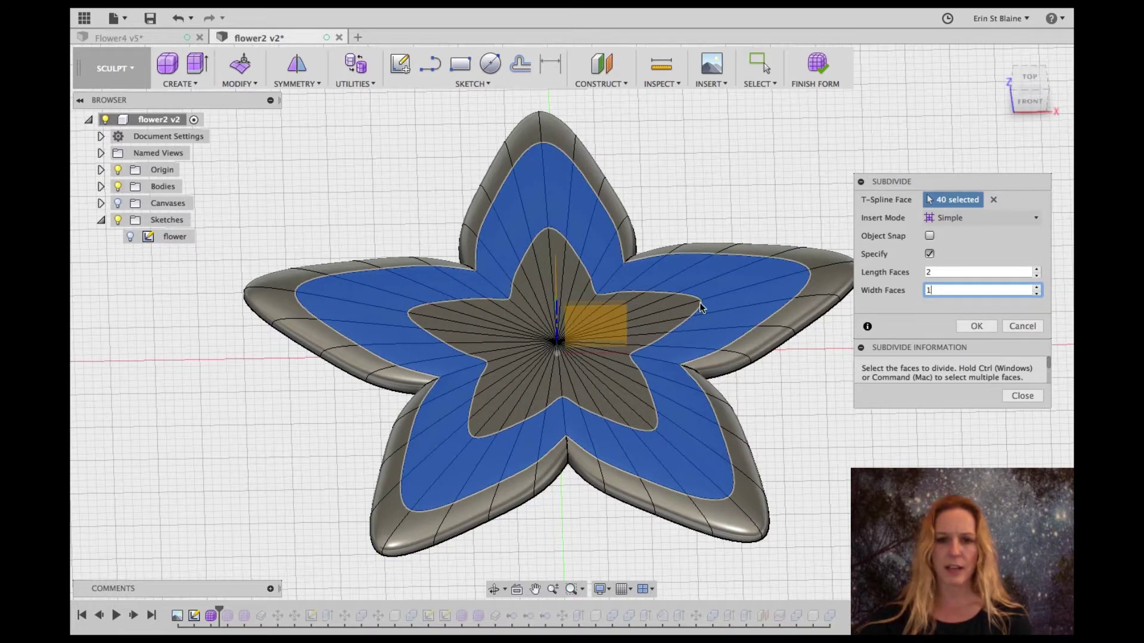
pyautogui.click(977, 328)
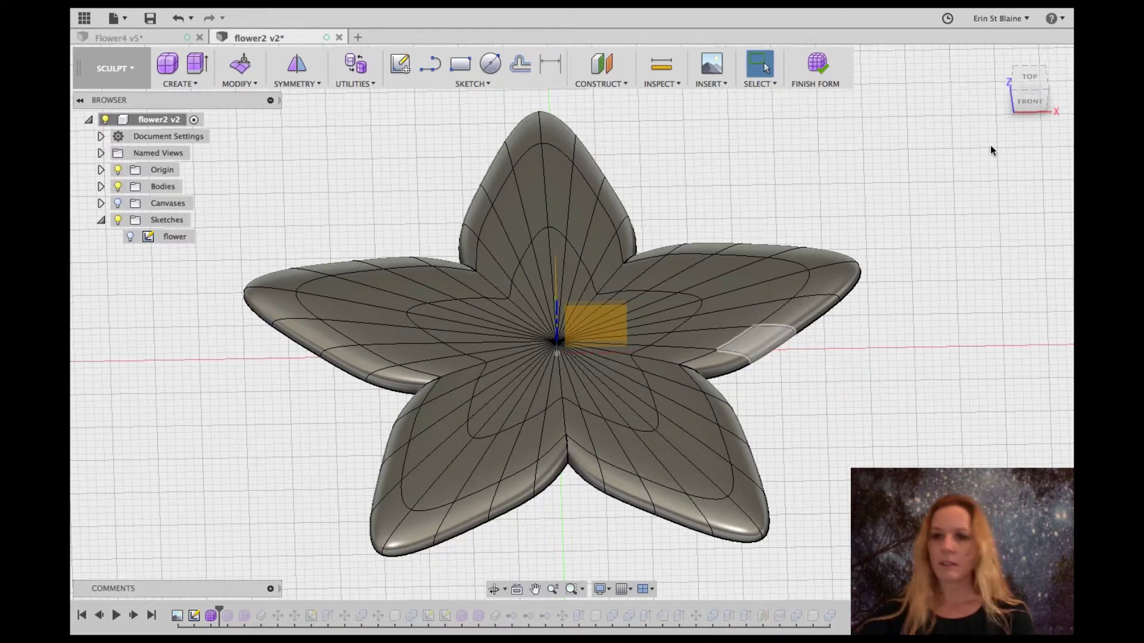
# - Mirror-duplicate the flower body across the horizontal origin plane beneath it, with Weld on and a 0.01 mm weld tolerance
pyautogui.click(1023, 105)
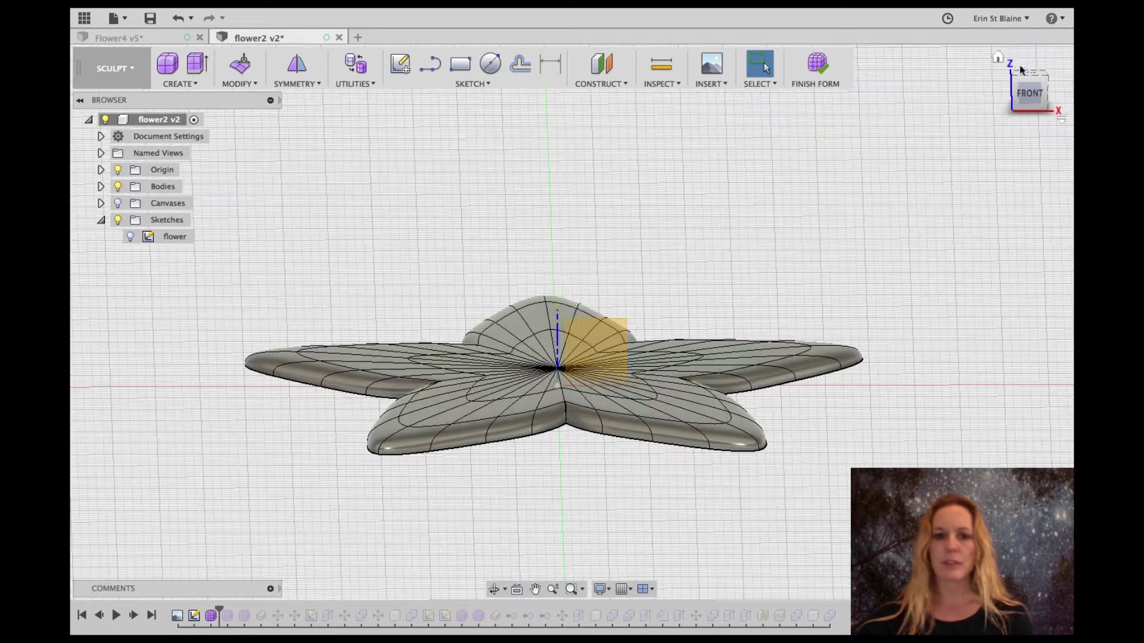
pyautogui.click(281, 86)
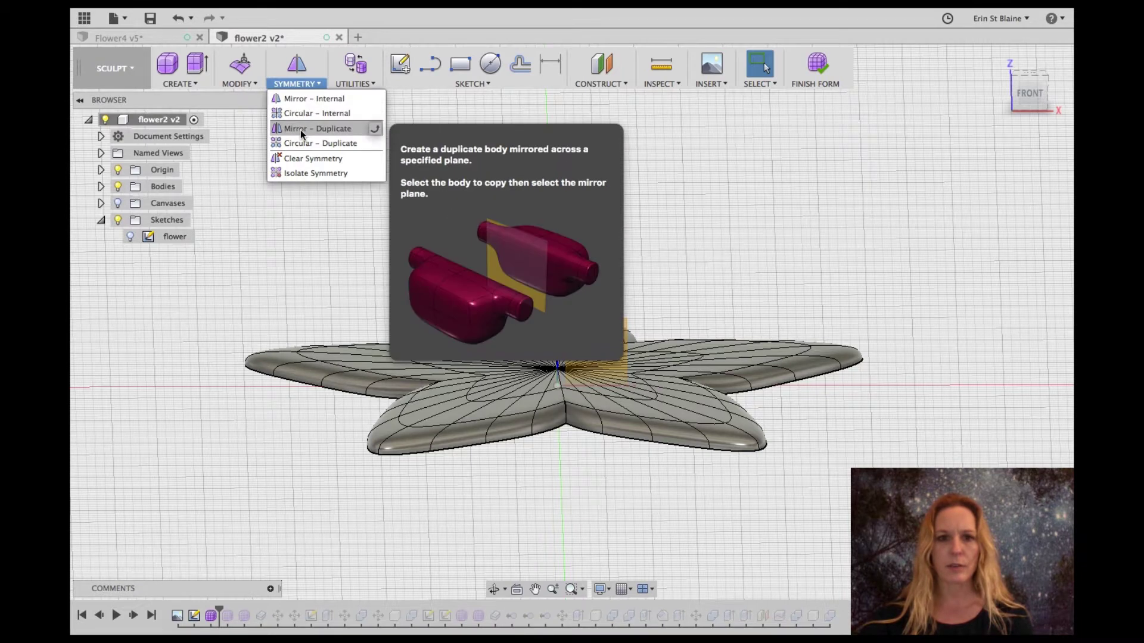
pyautogui.click(300, 129)
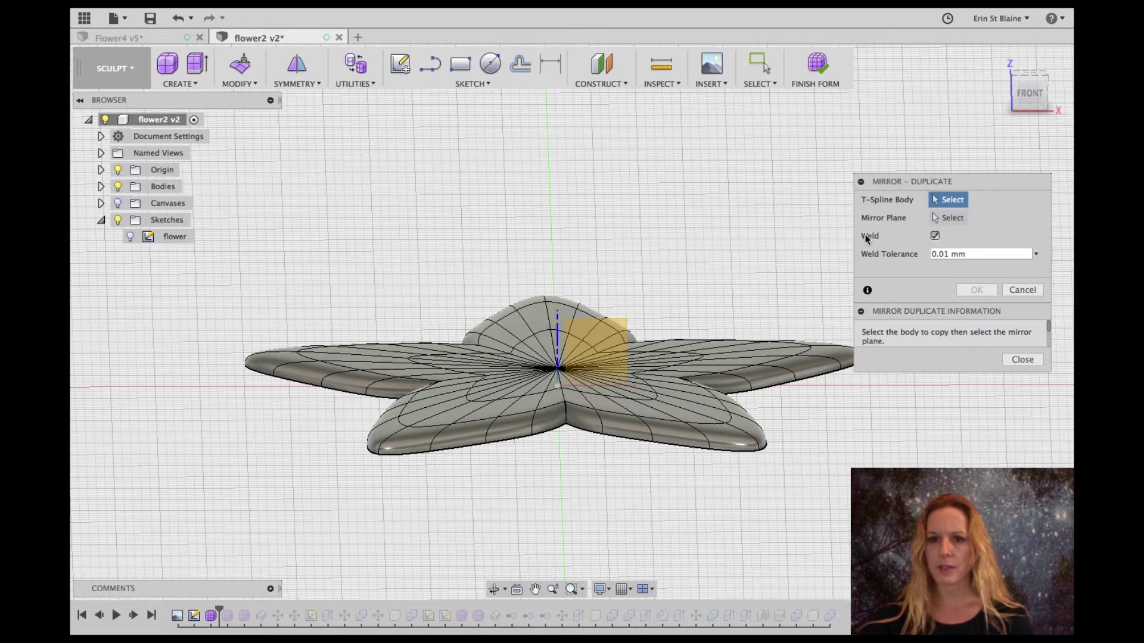
pyautogui.click(608, 393)
pyautogui.moveTo(1019, 105); pyautogui.dragTo(1021, 33)
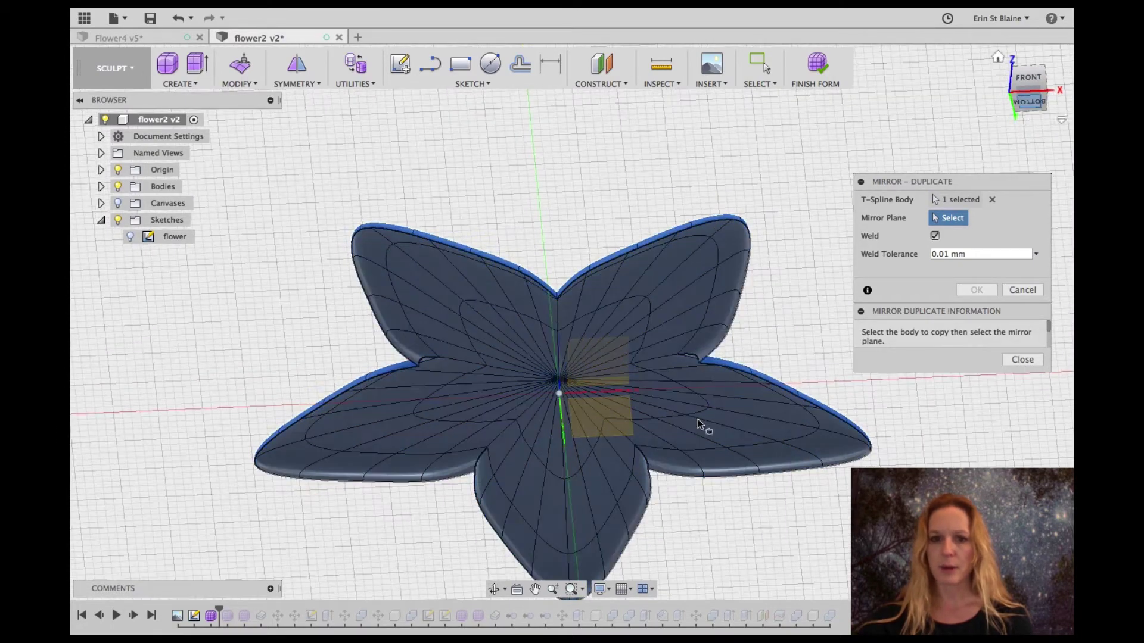
pyautogui.click(603, 429)
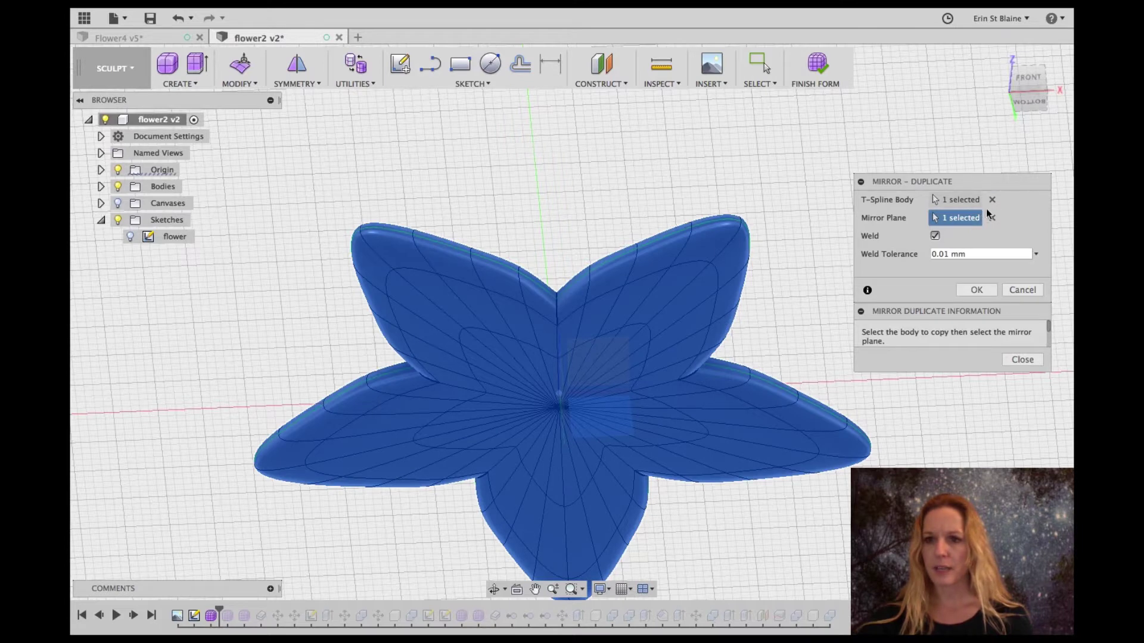
pyautogui.click(935, 236)
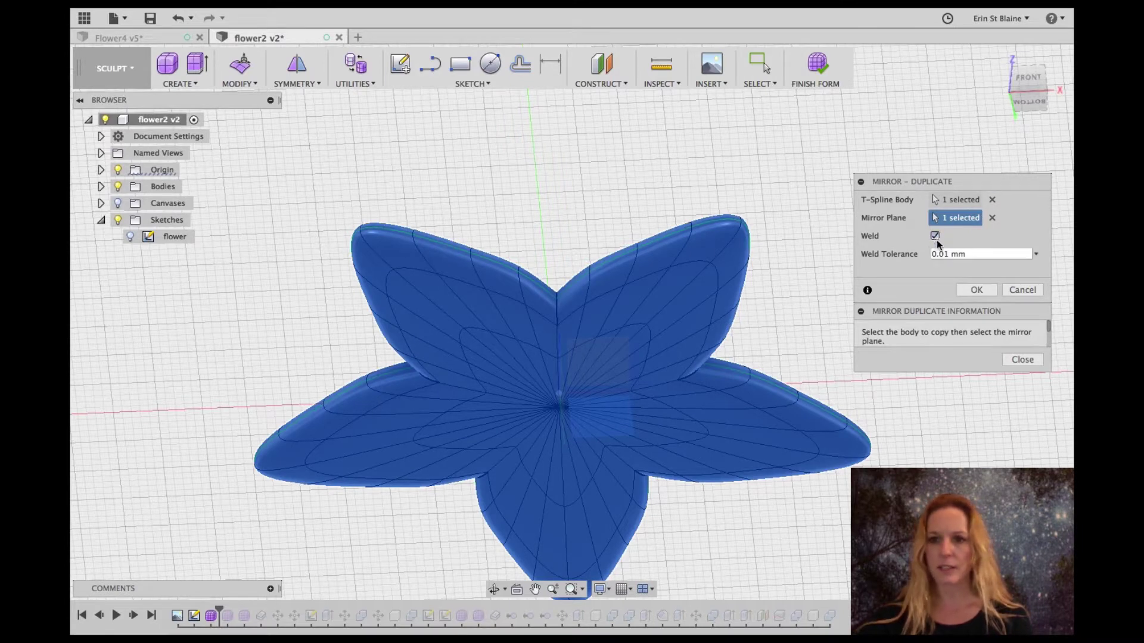
pyautogui.click(977, 290)
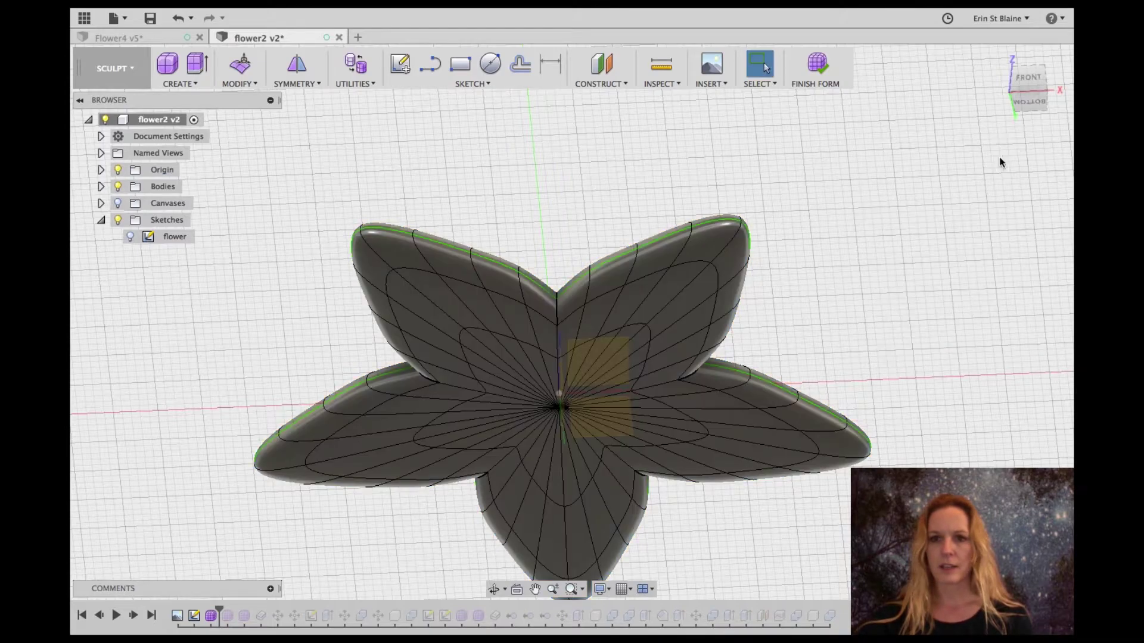
# - Clear the symmetry from the mirrored flower body
pyautogui.moveTo(1024, 78)
pyautogui.mouseDown()
pyautogui.moveTo(1024, 149)
pyautogui.moveTo(1026, 94)
pyautogui.mouseUp()
pyautogui.moveTo(1026, 47); pyautogui.dragTo(1025, 78)
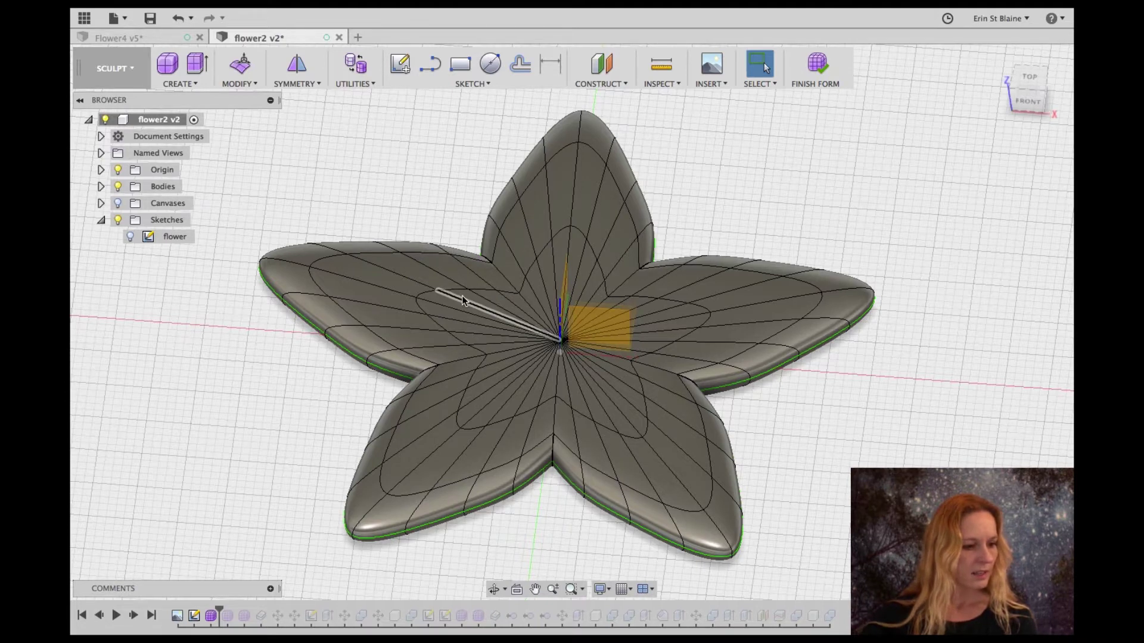
pyautogui.moveTo(1037, 101)
pyautogui.mouseDown()
pyautogui.moveTo(1030, 78)
pyautogui.moveTo(1029, 88)
pyautogui.mouseUp()
pyautogui.click(299, 85)
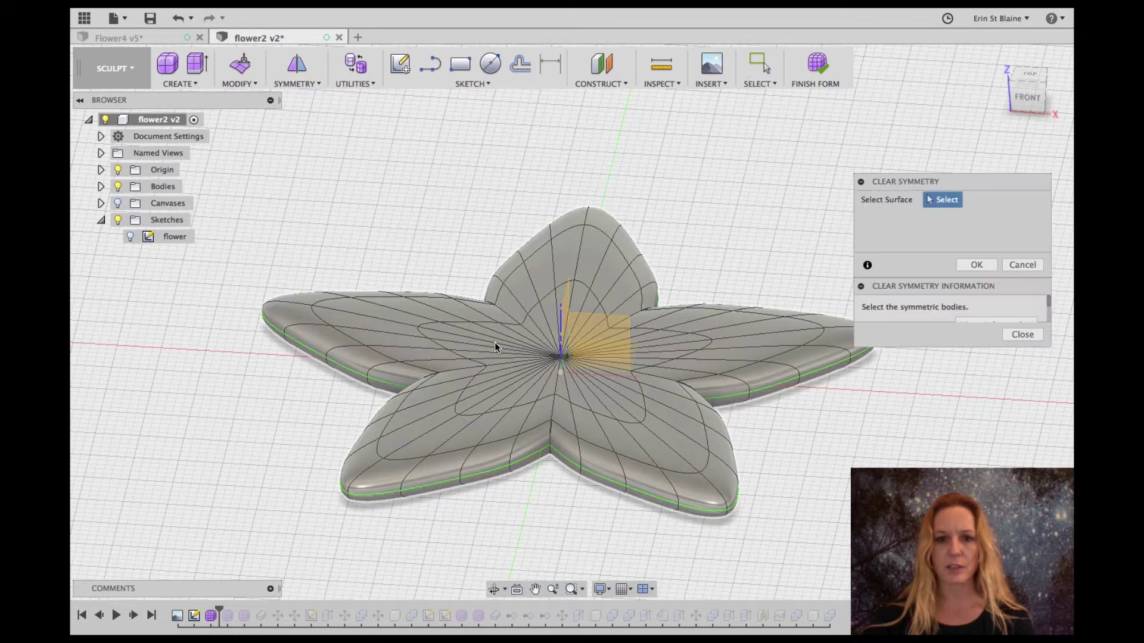
pyautogui.click(495, 344)
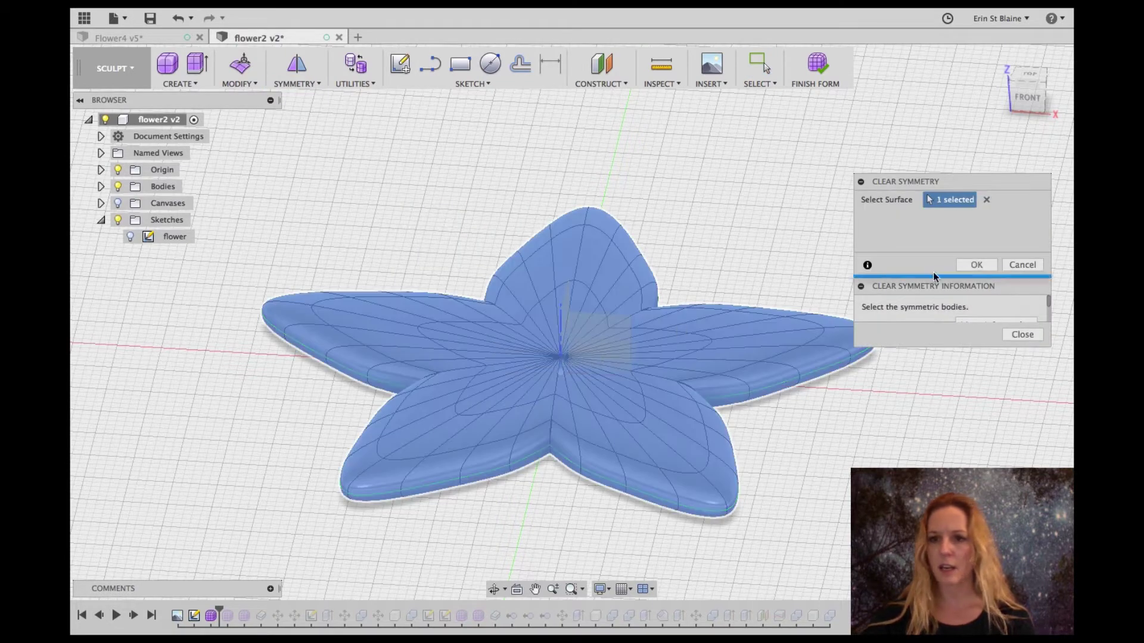
pyautogui.click(981, 265)
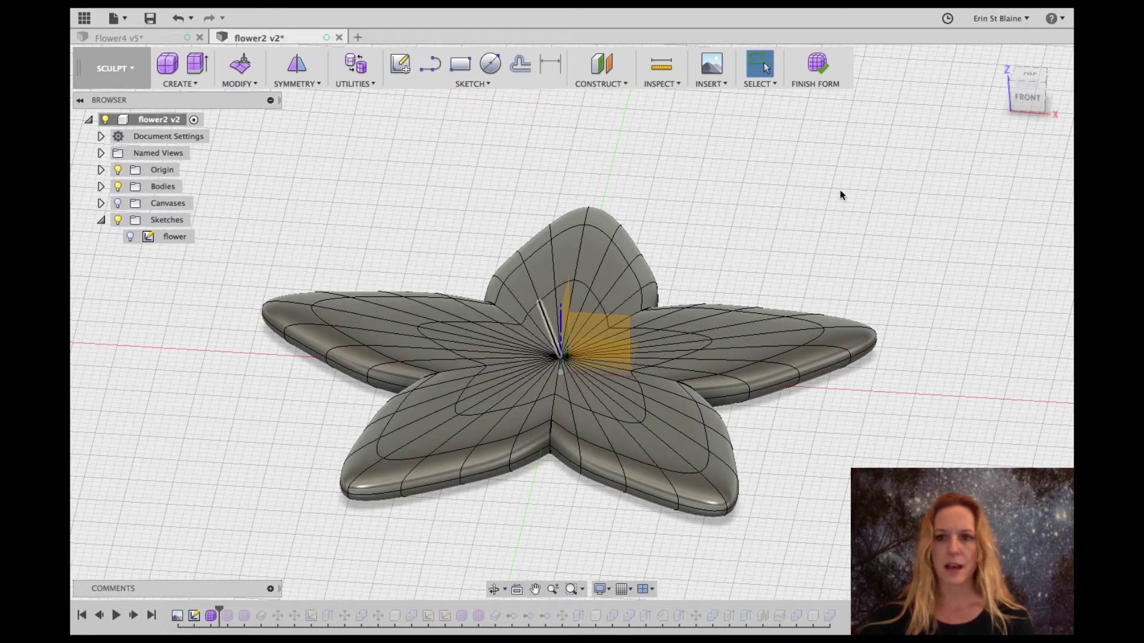
pyautogui.moveTo(1029, 106); pyautogui.dragTo(1053, 98)
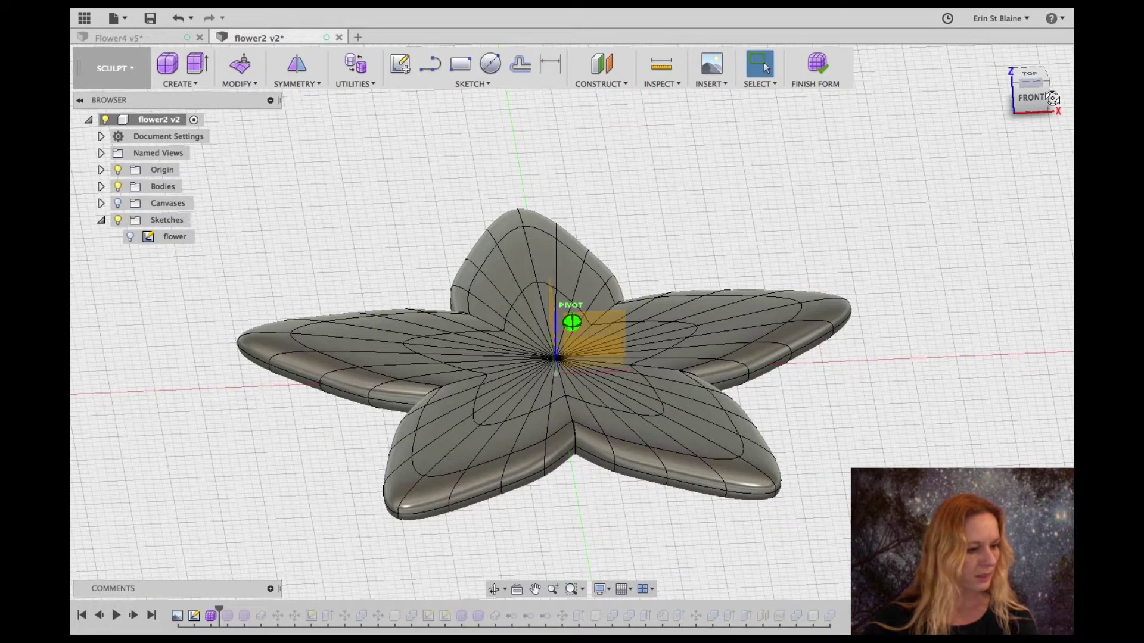
pyautogui.click(1029, 77)
pyautogui.scroll(5, 475, 329)
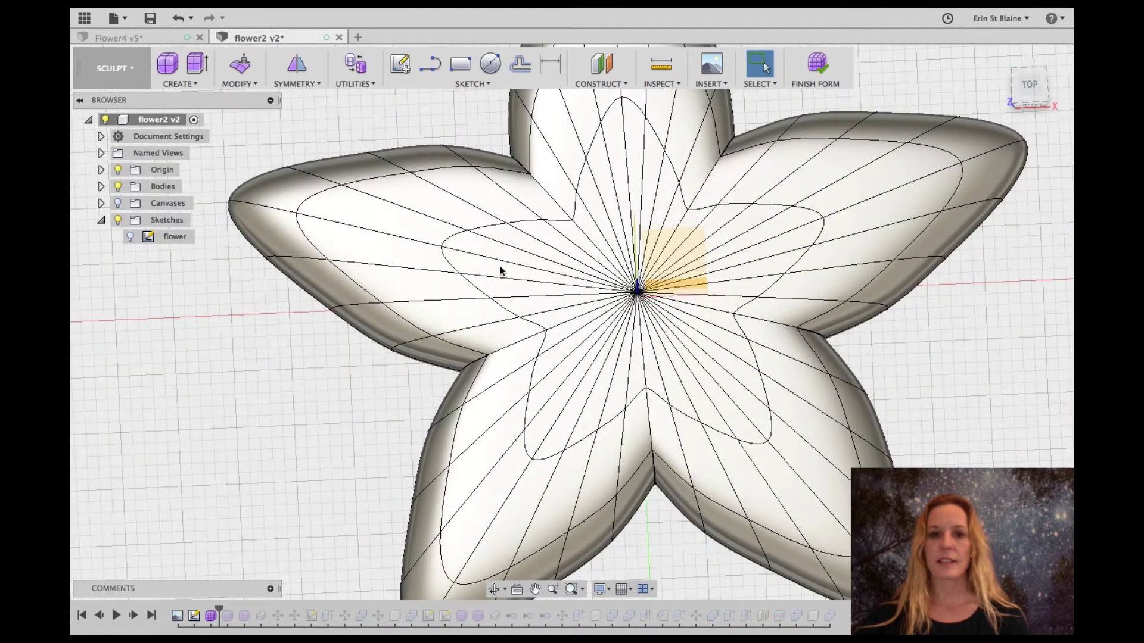
pyautogui.keyDown('shift'); pyautogui.doubleClick(548, 231); pyautogui.keyUp('shift')
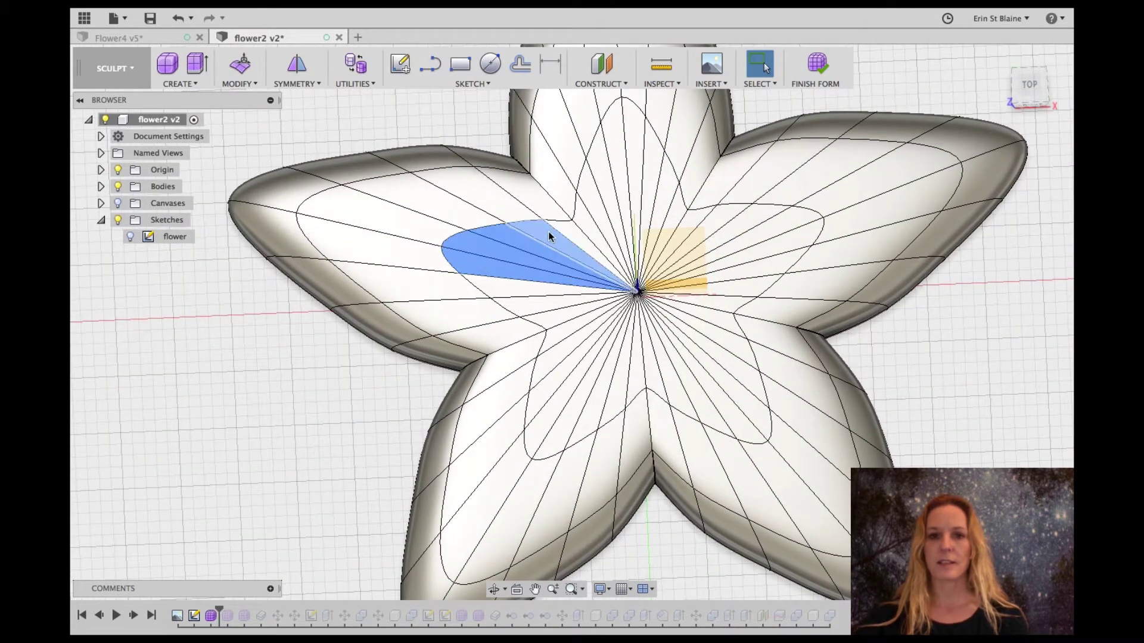
pyautogui.keyDown('shift'); pyautogui.click(675, 207); pyautogui.keyUp('shift')
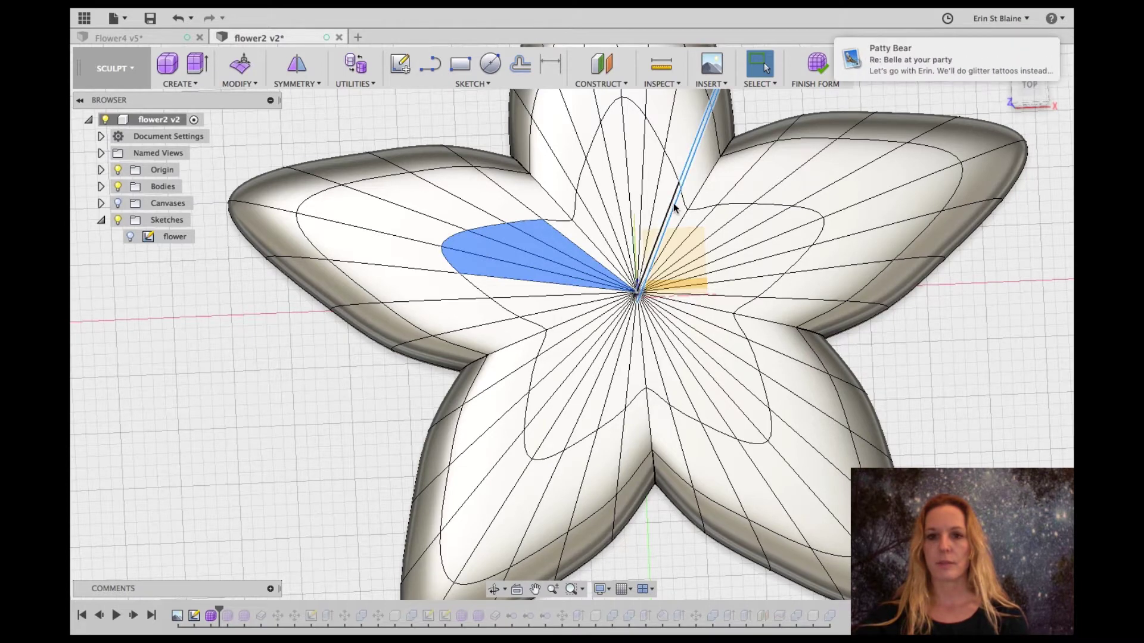
pyautogui.press('Escape')
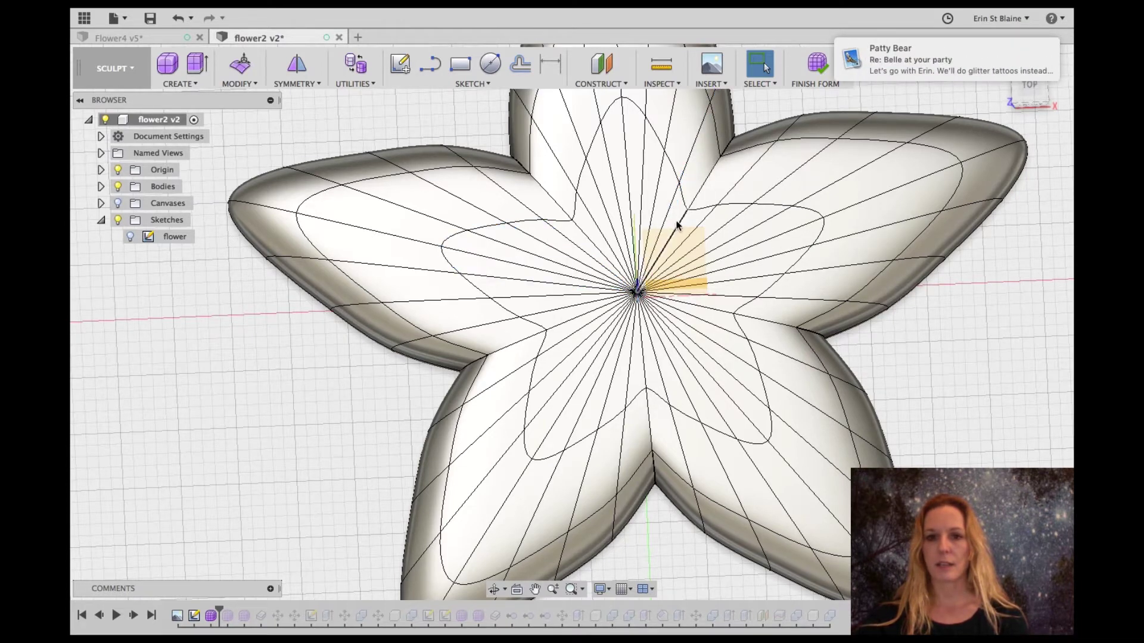
pyautogui.click(675, 218)
pyautogui.keyDown('shift'); pyautogui.click(585, 214); pyautogui.keyUp('shift')
pyautogui.keyDown('shift'); pyautogui.doubleClick(527, 241); pyautogui.keyUp('shift')
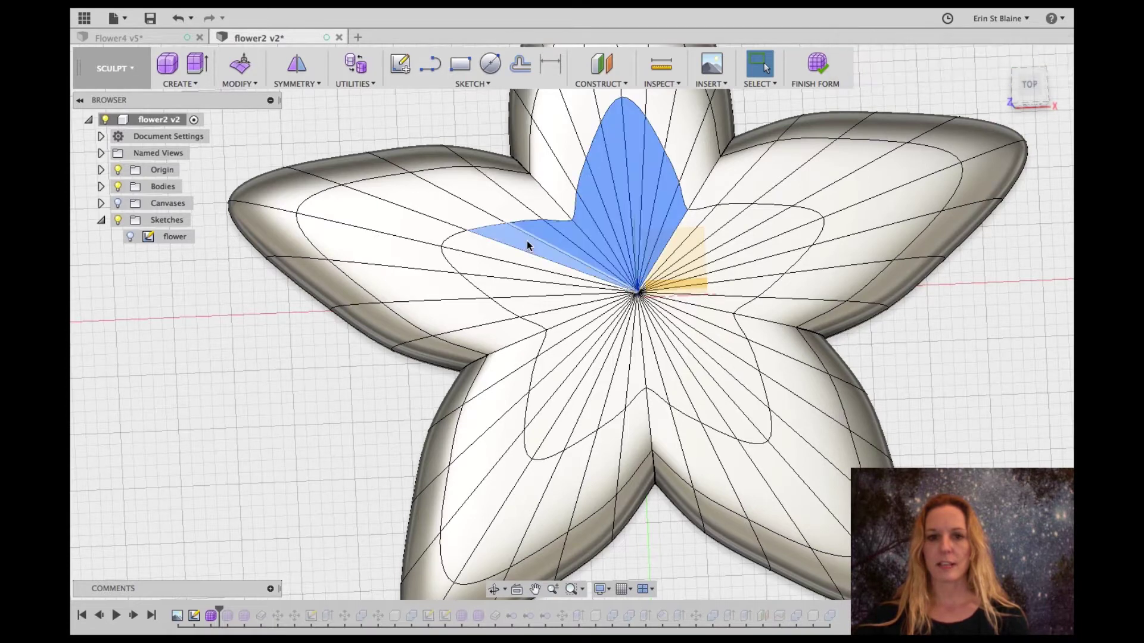
pyautogui.keyDown('shift'); pyautogui.doubleClick(616, 387); pyautogui.keyUp('shift')
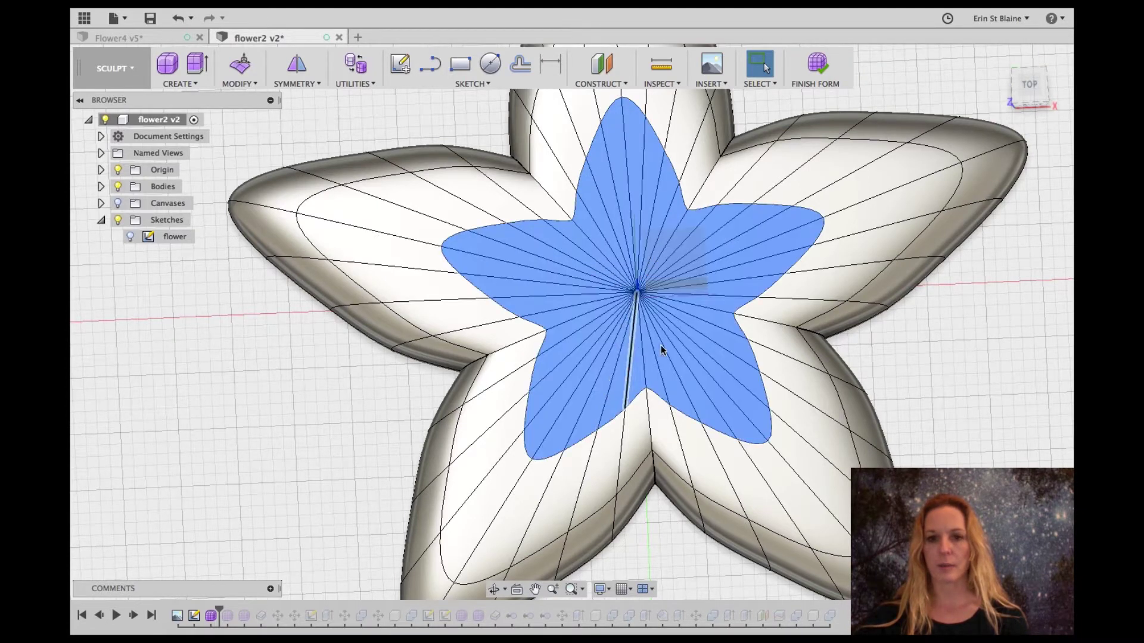
# - Use Edit Form with face selection to raise all inner star faces around the flower's upper centre by 15 mm
pyautogui.click(241, 68)
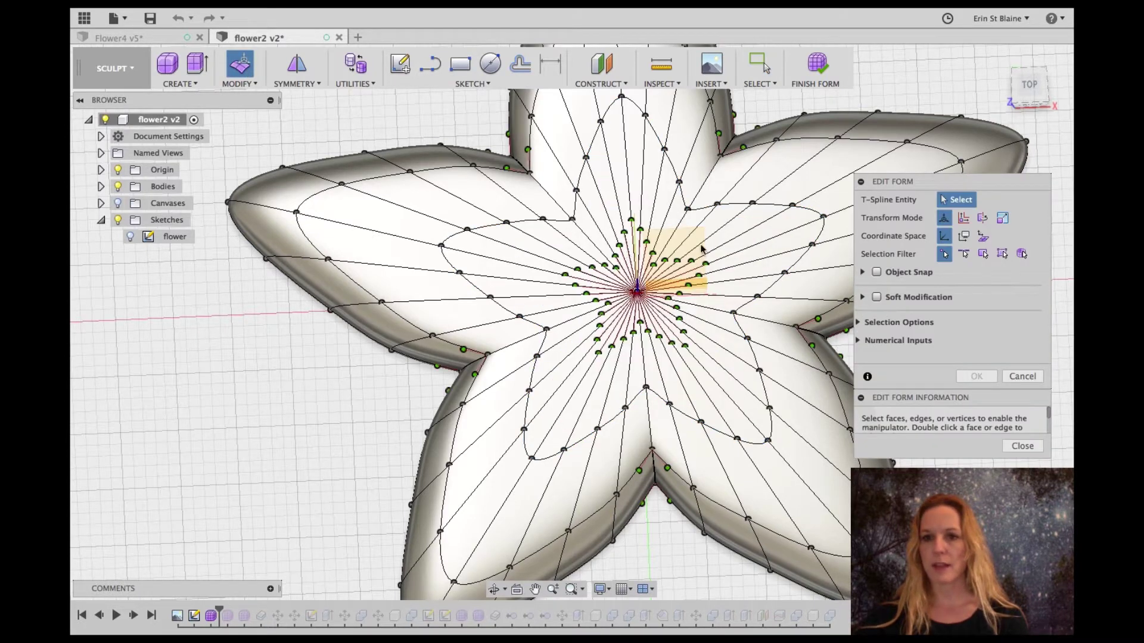
pyautogui.click(1029, 94)
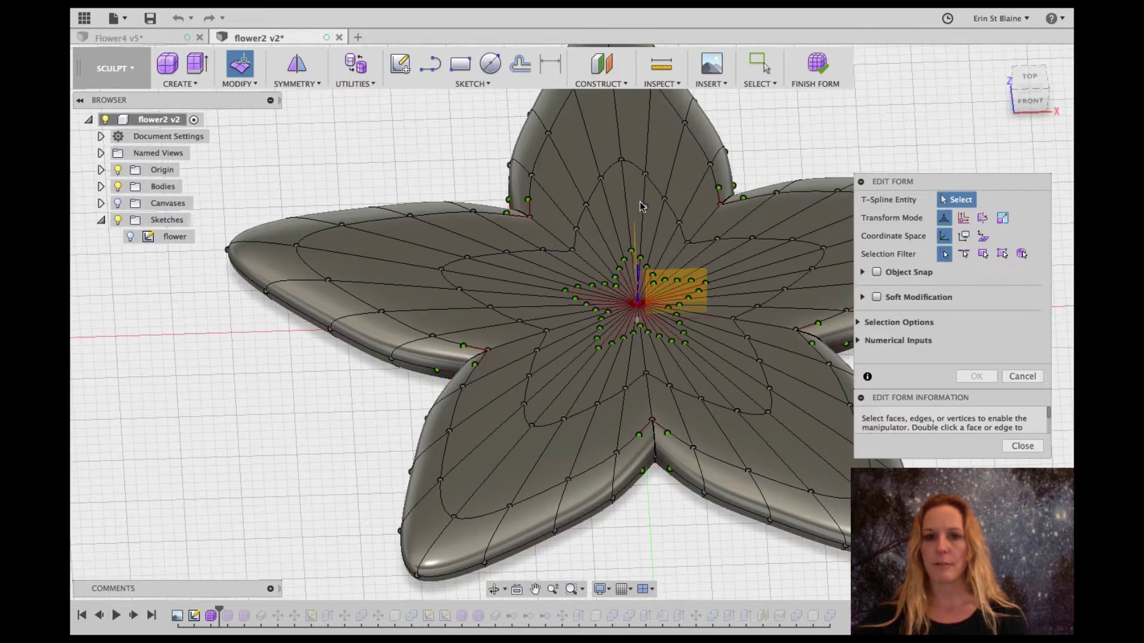
pyautogui.click(640, 202)
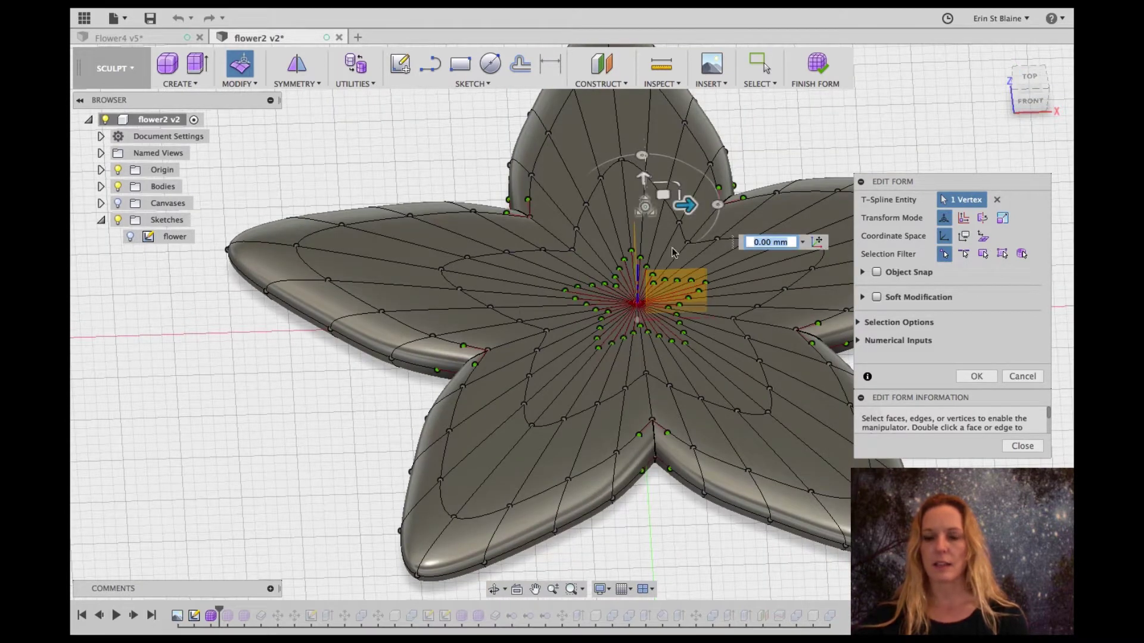
pyautogui.click(983, 254)
pyautogui.click(636, 199)
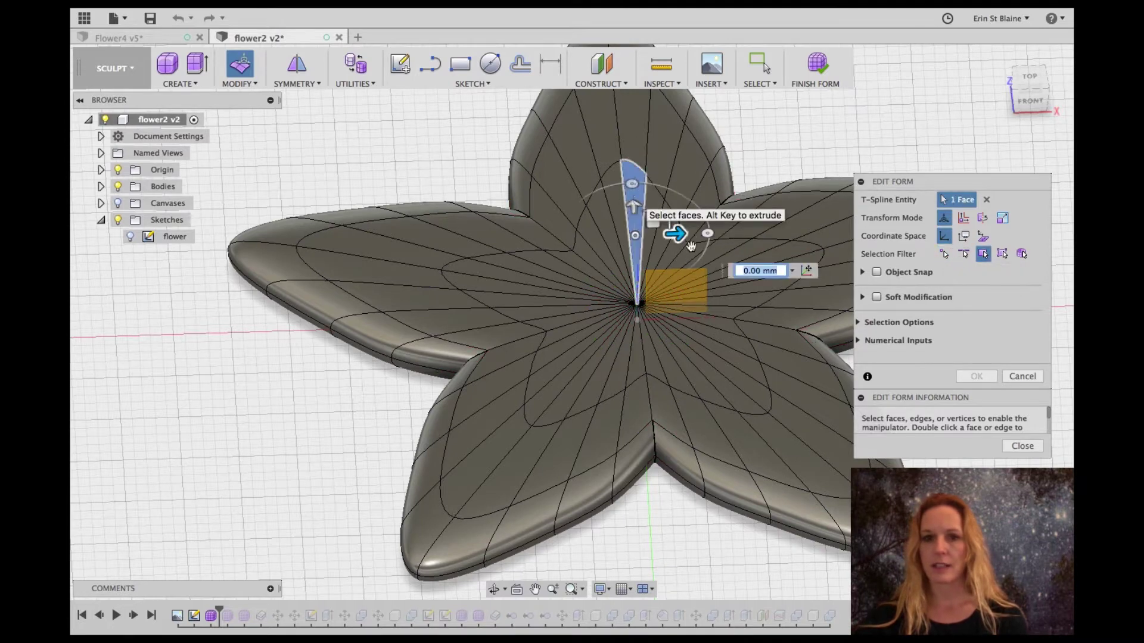
pyautogui.doubleClick(736, 314)
pyautogui.doubleClick(526, 314)
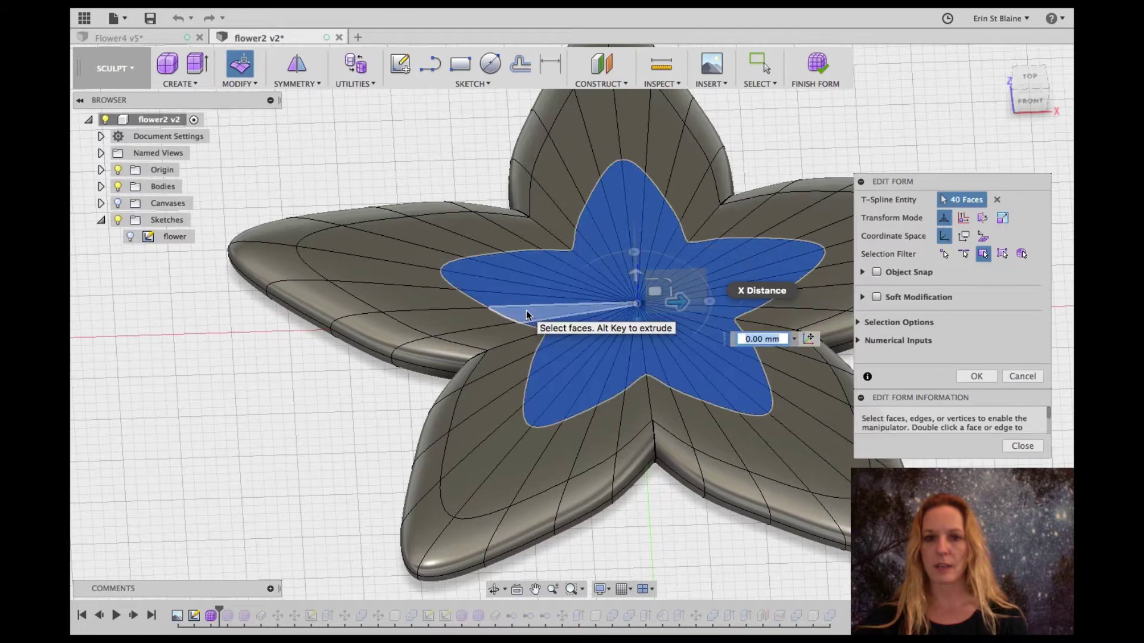
pyautogui.moveTo(636, 274); pyautogui.dragTo(644, 149)
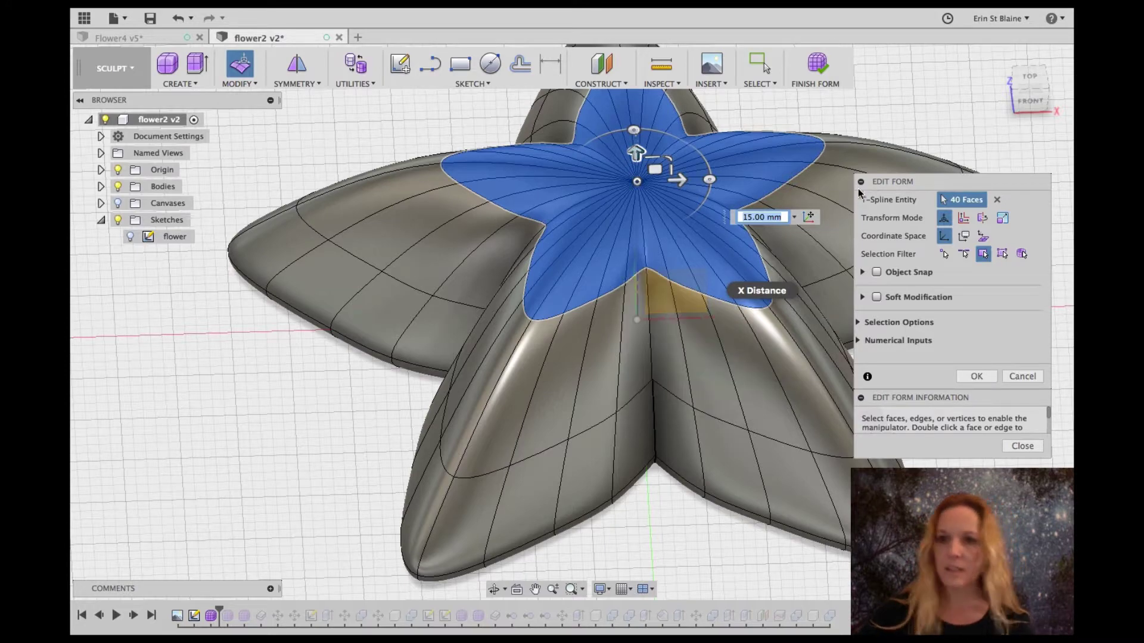
# - Move all inner star faces around the centre of the flower's underside down by 8 mm
pyautogui.moveTo(1019, 61); pyautogui.dragTo(1013, 9)
pyautogui.doubleClick(702, 324)
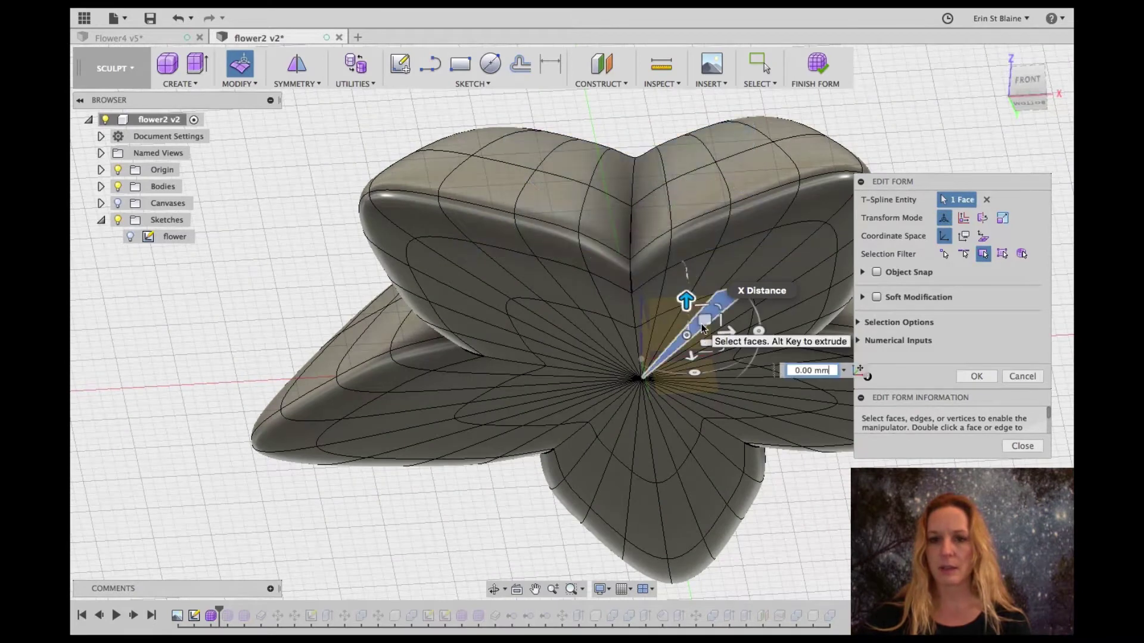
pyautogui.click(598, 353)
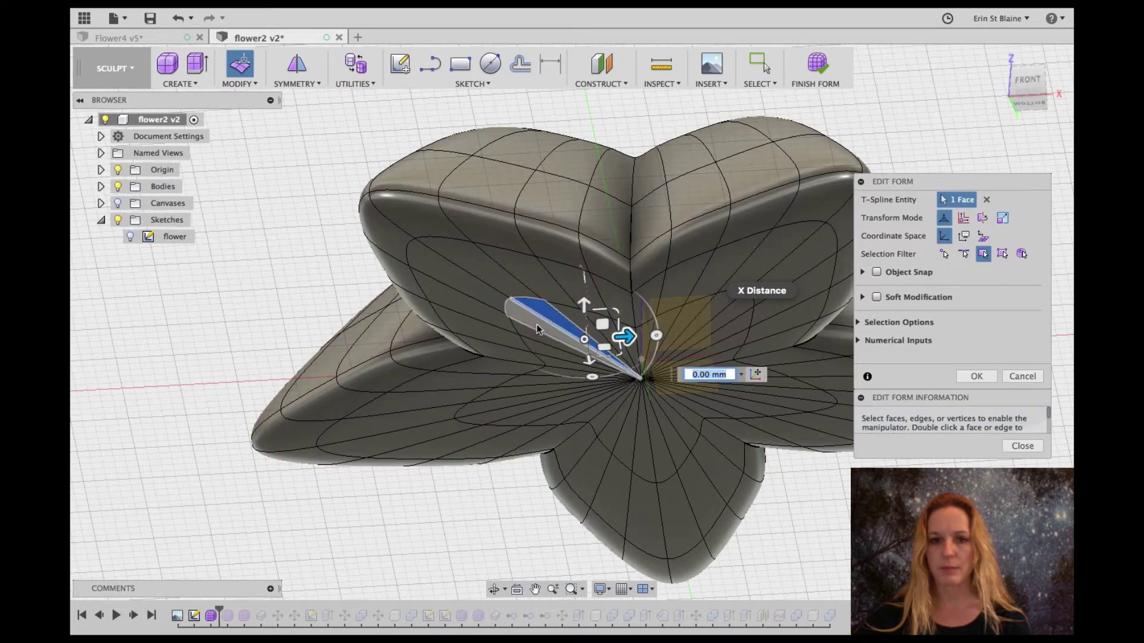
pyautogui.doubleClick(591, 411)
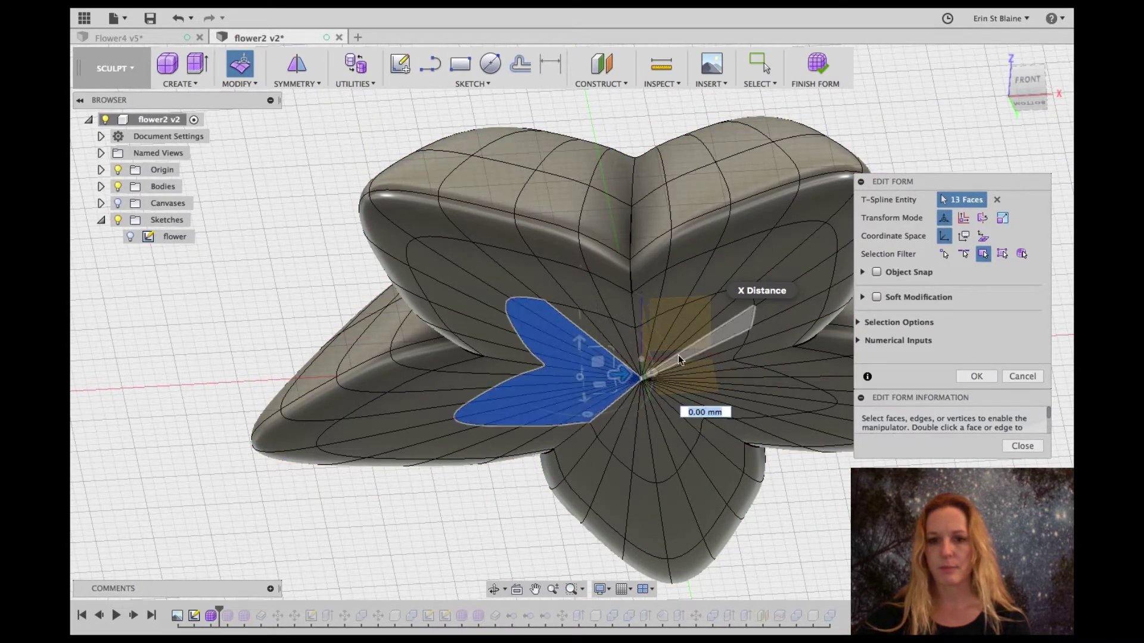
pyautogui.keyDown('shift'); pyautogui.doubleClick(705, 339); pyautogui.keyUp('shift')
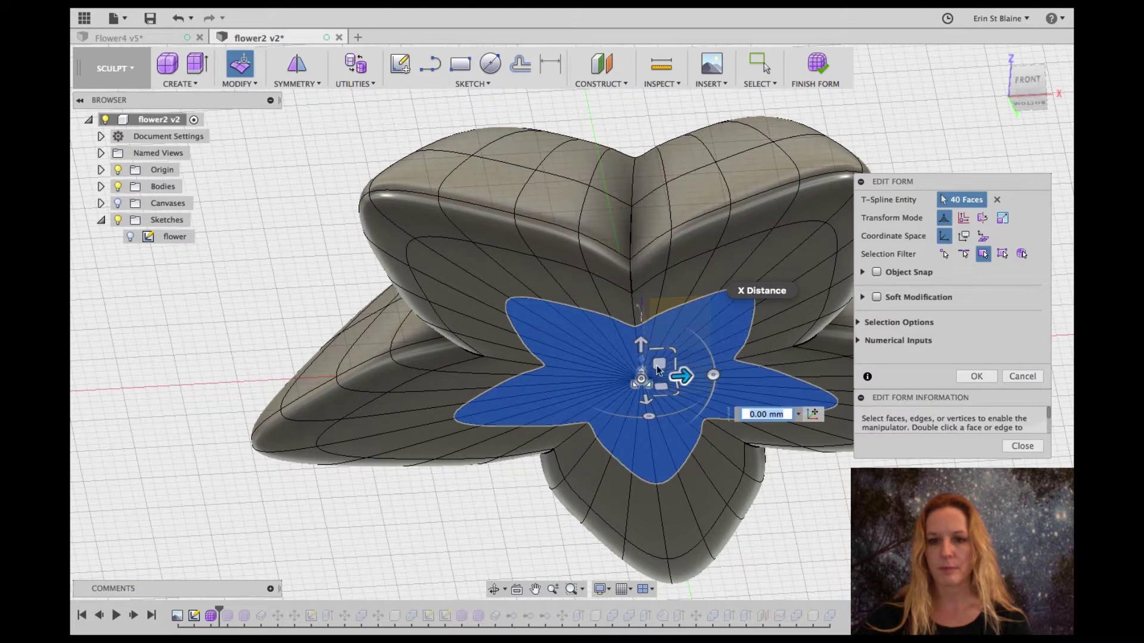
pyautogui.scroll(2, 961, 156)
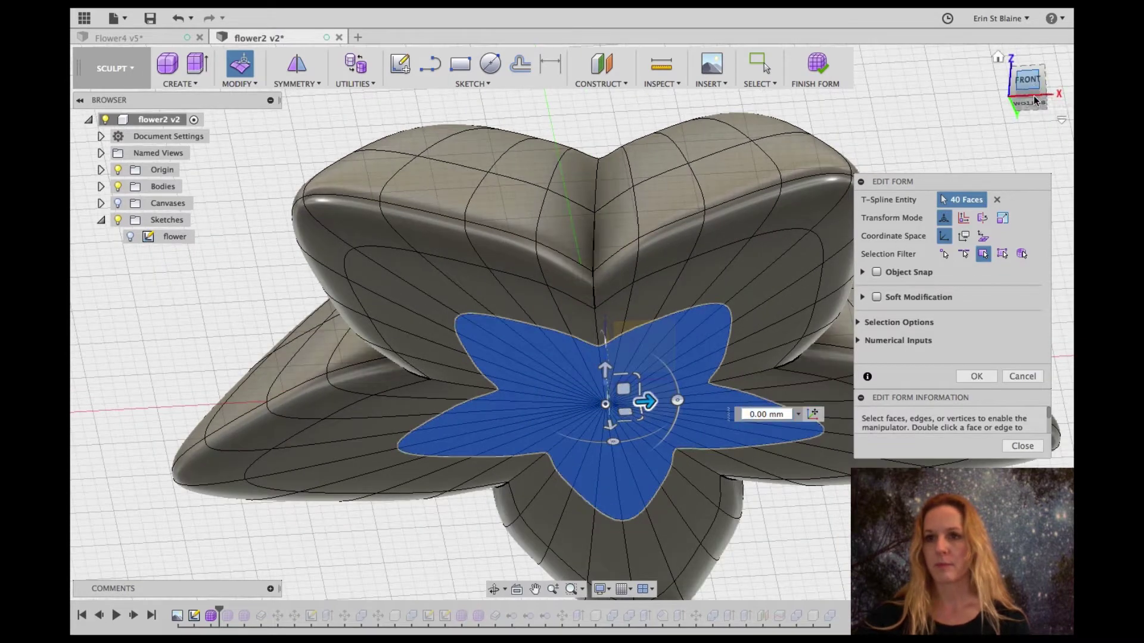
pyautogui.moveTo(1034, 95); pyautogui.dragTo(1035, 102)
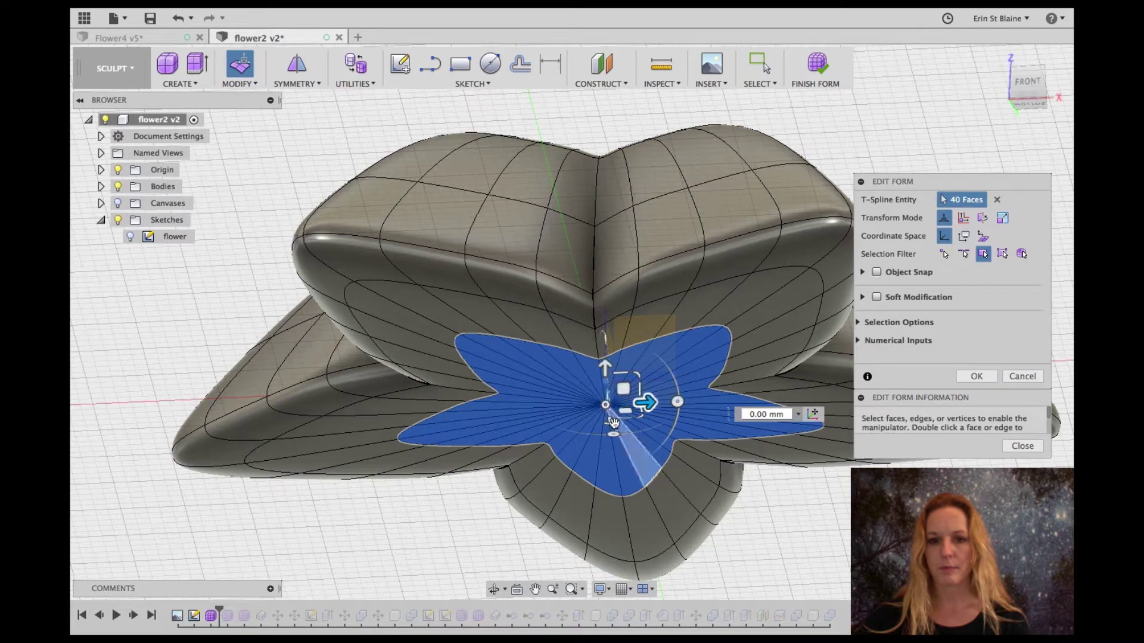
pyautogui.moveTo(604, 368); pyautogui.dragTo(611, 459)
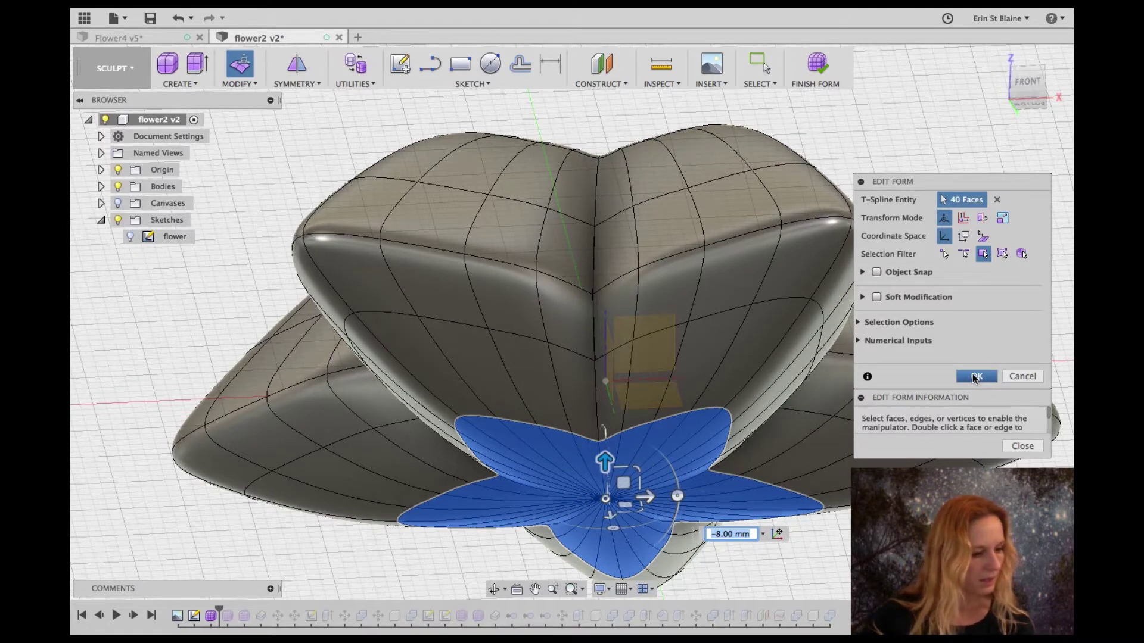
# - Scale the two middle faces just outside the inner star on each of the five petals uniformly to 0.602
pyautogui.click(1027, 67)
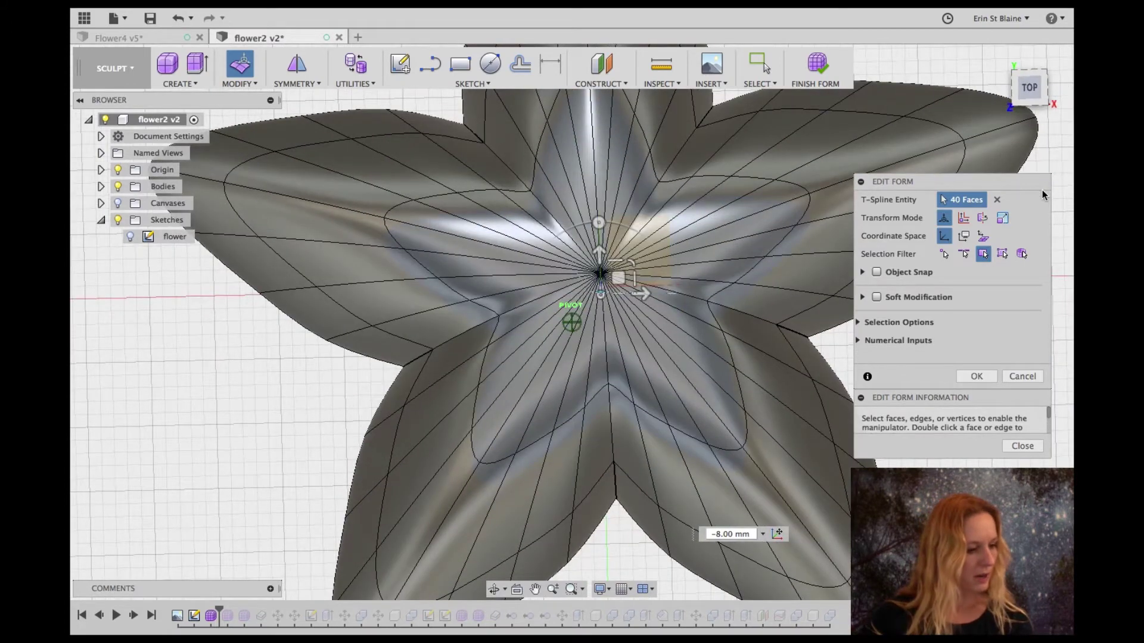
pyautogui.click(1030, 75)
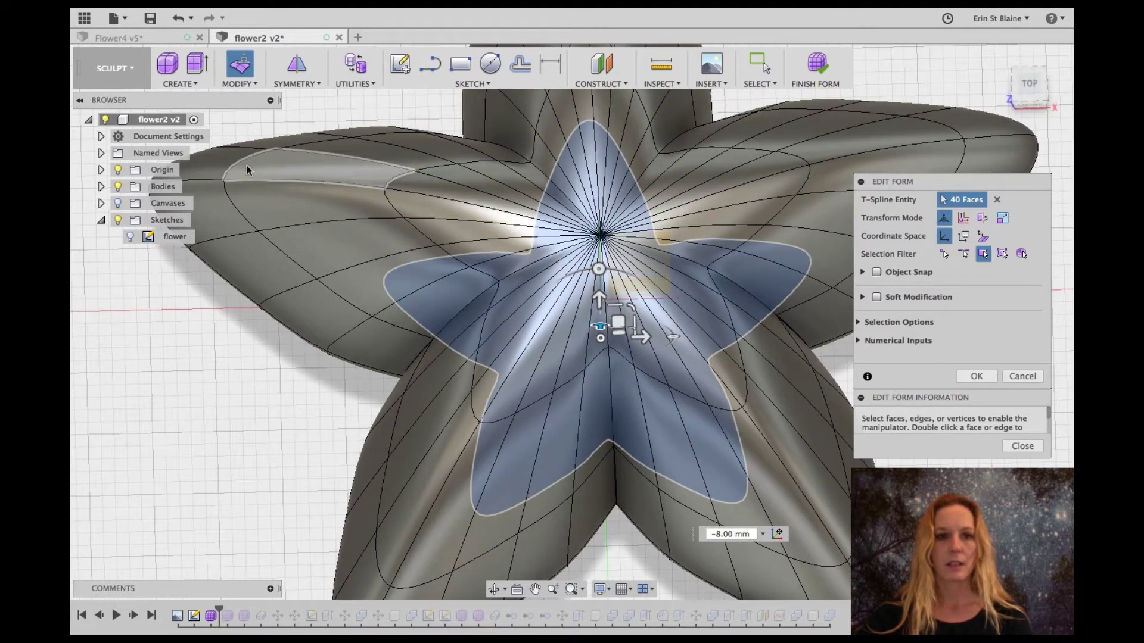
pyautogui.click(355, 179)
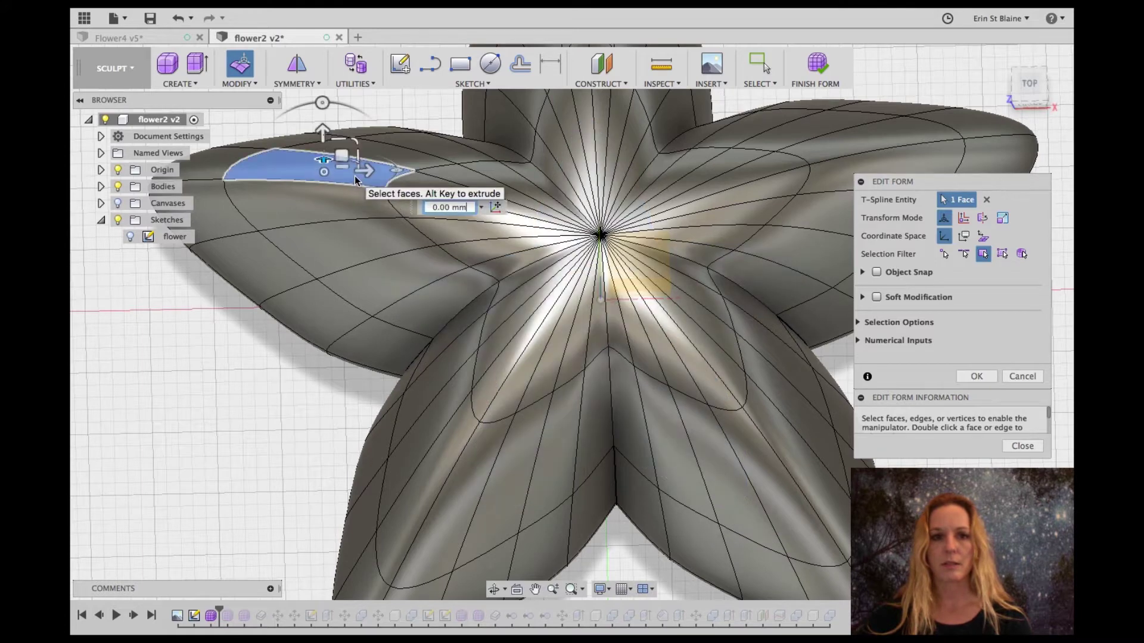
pyautogui.keyDown('shift'); pyautogui.click(433, 478); pyautogui.keyUp('shift')
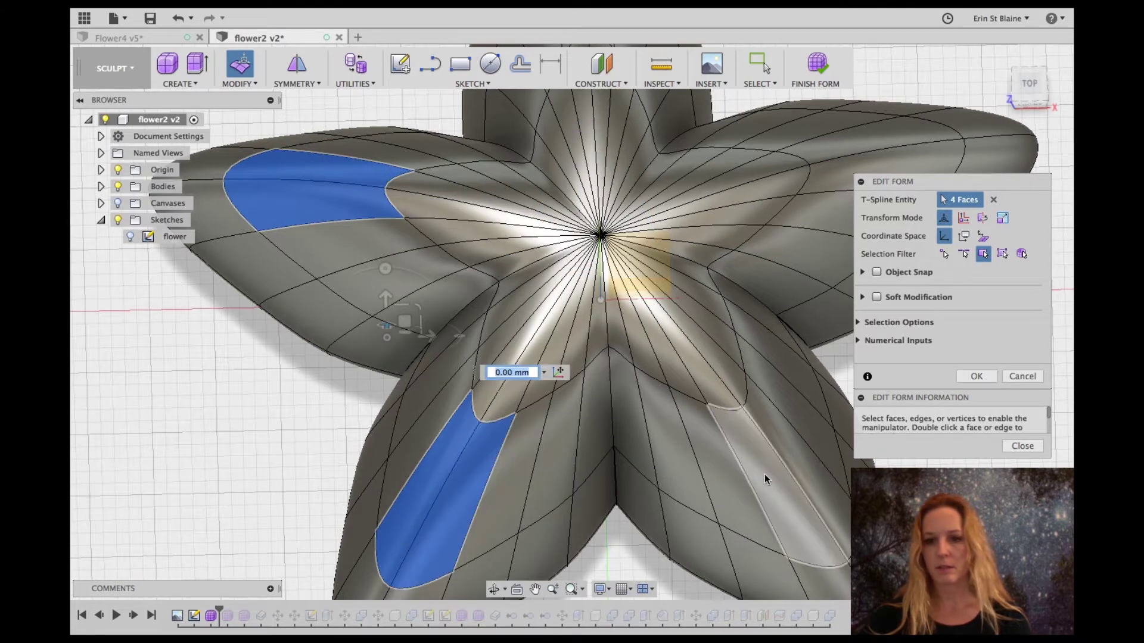
pyautogui.keyDown('shift'); pyautogui.click(802, 457); pyautogui.keyUp('shift')
pyautogui.keyDown('shift'); pyautogui.click(891, 155); pyautogui.keyUp('shift')
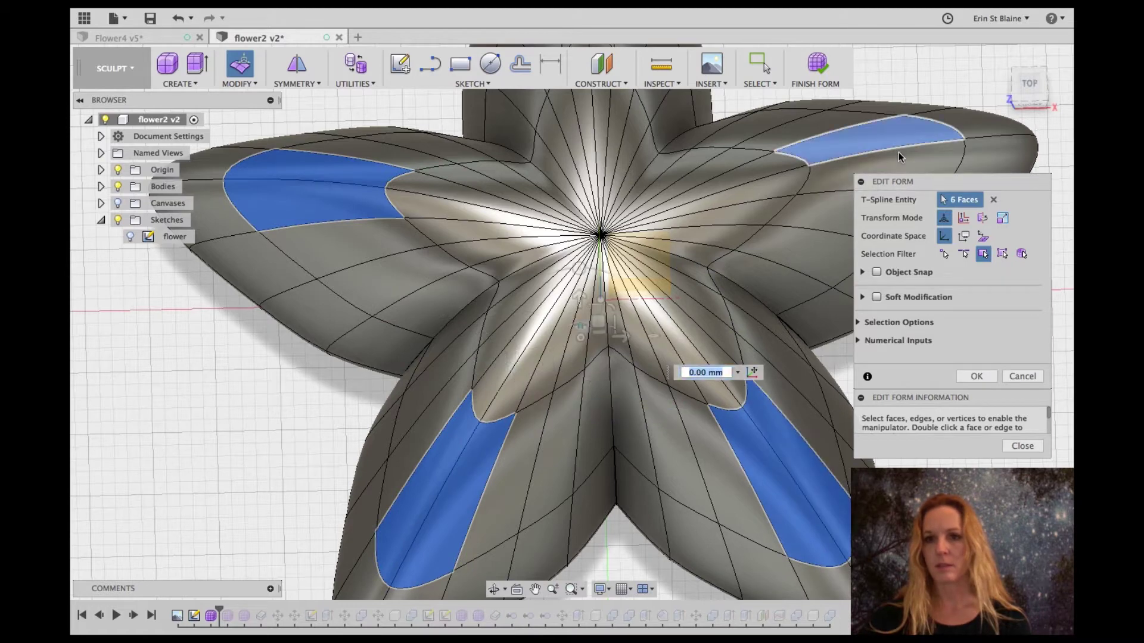
pyautogui.moveTo(675, 276); pyautogui.dragTo(679, 408, button='middle')
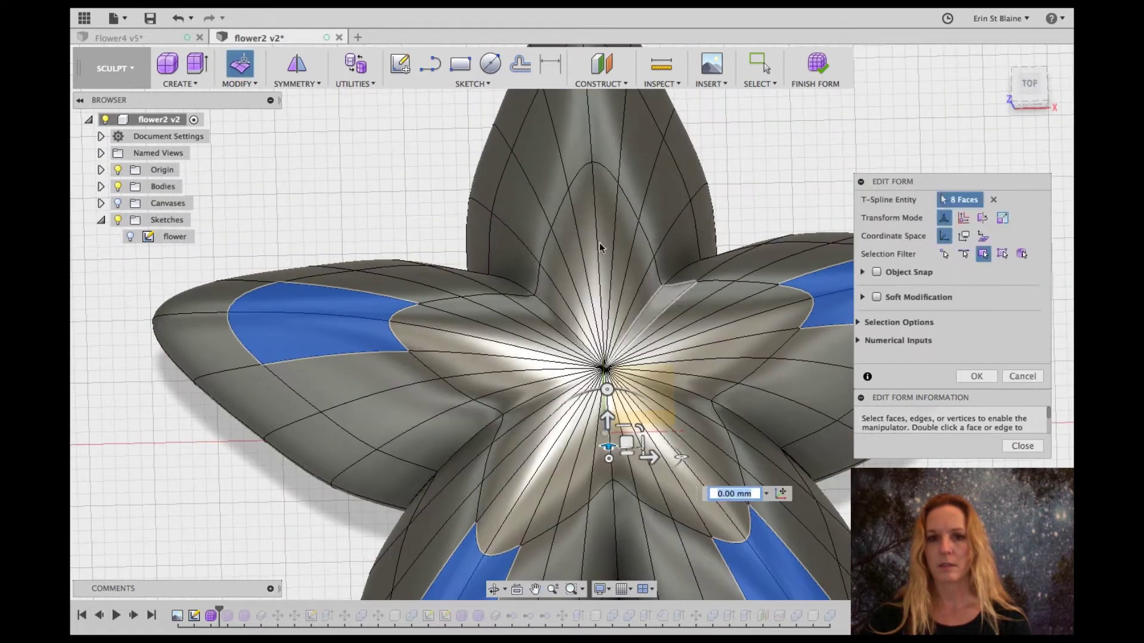
pyautogui.keyDown('shift'); pyautogui.click(606, 124); pyautogui.keyUp('shift')
pyautogui.keyDown('shift'); pyautogui.click(605, 124); pyautogui.keyUp('shift')
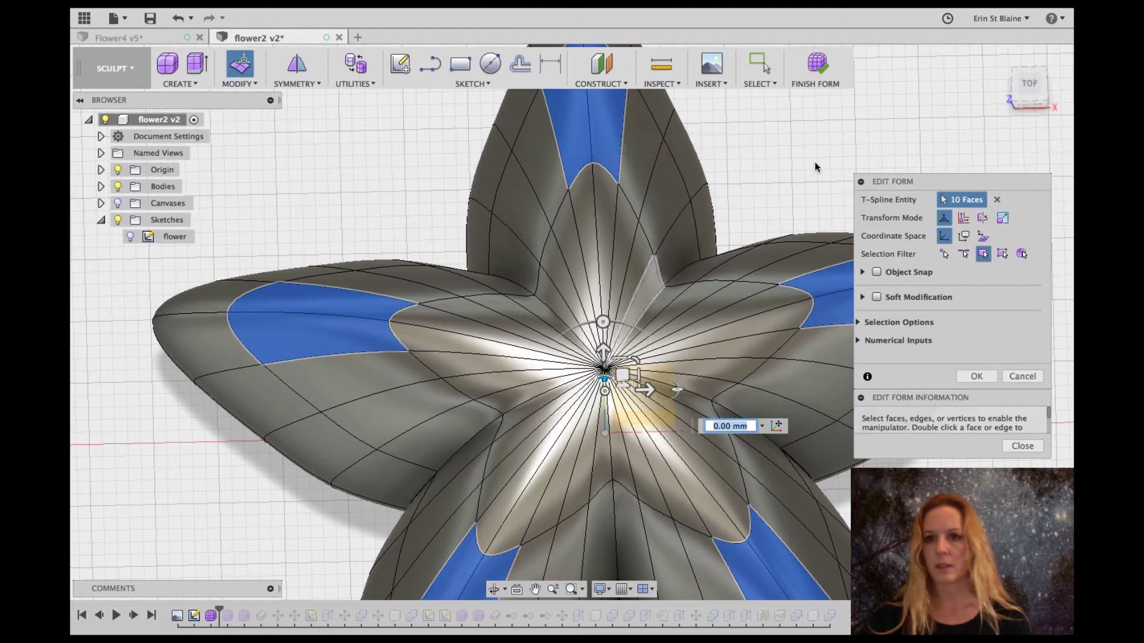
pyautogui.moveTo(1036, 91); pyautogui.dragTo(1020, 22)
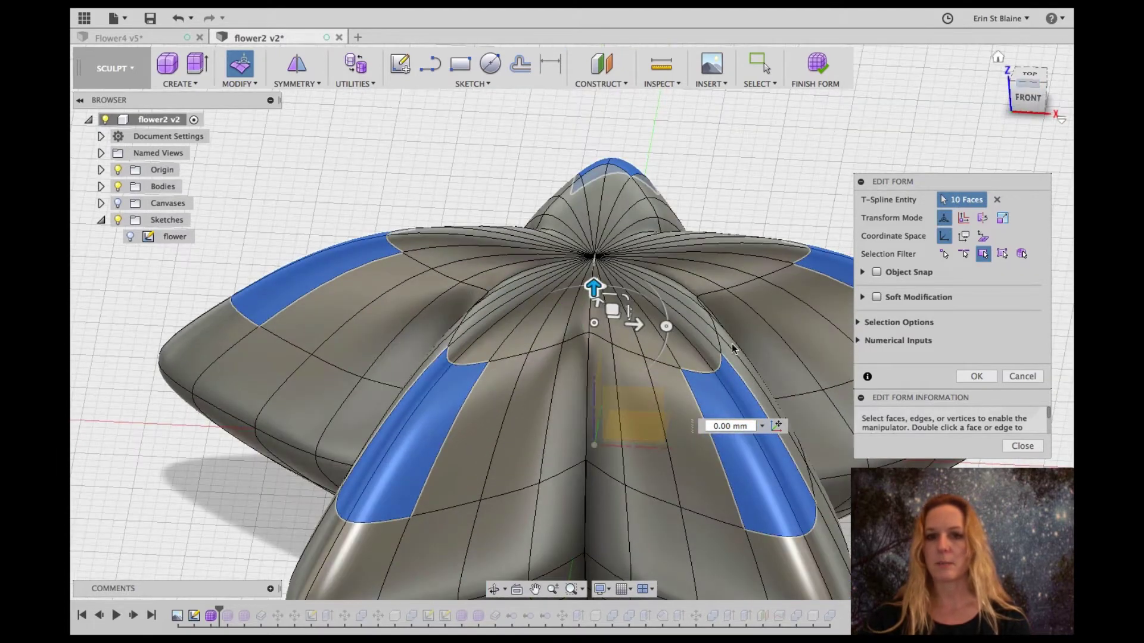
pyautogui.click(1003, 217)
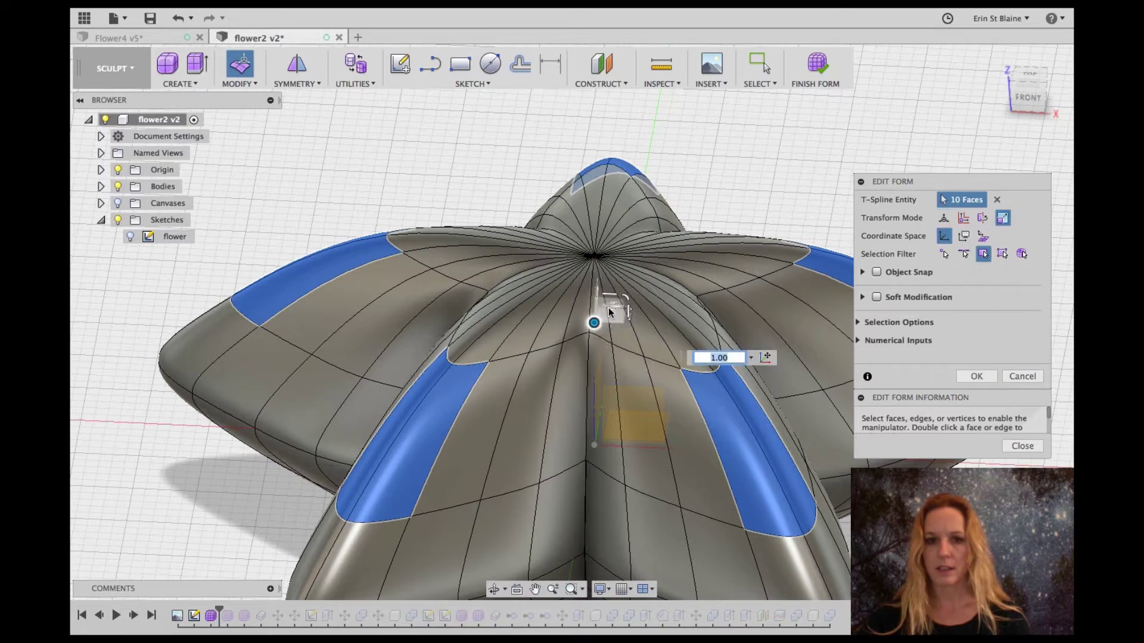
pyautogui.moveTo(595, 321); pyautogui.dragTo(575, 367)
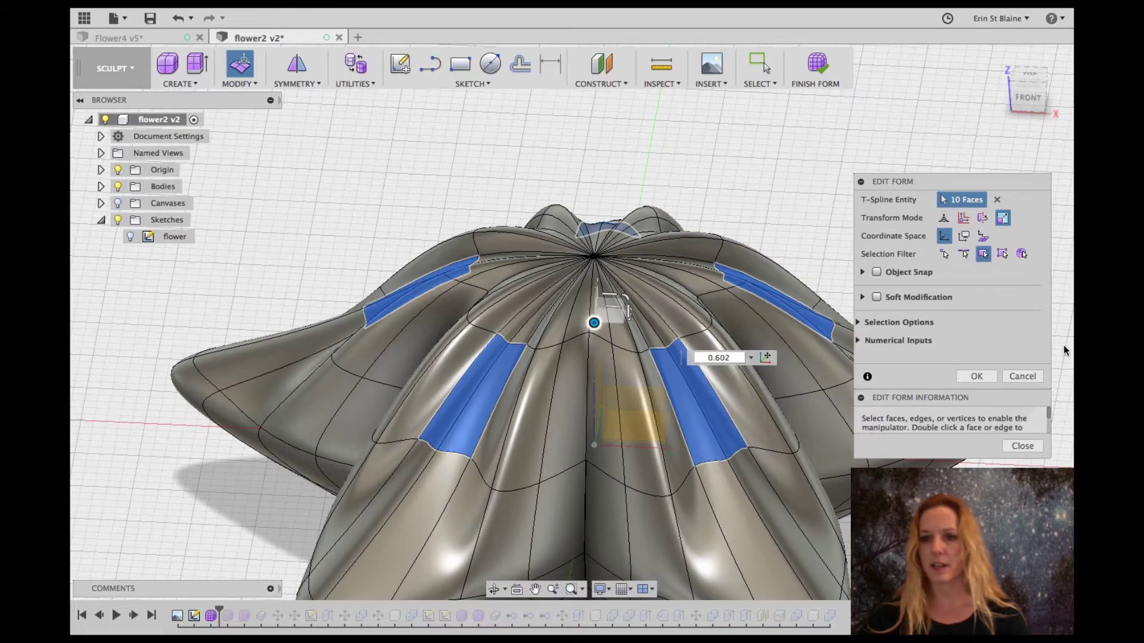
pyautogui.click(976, 376)
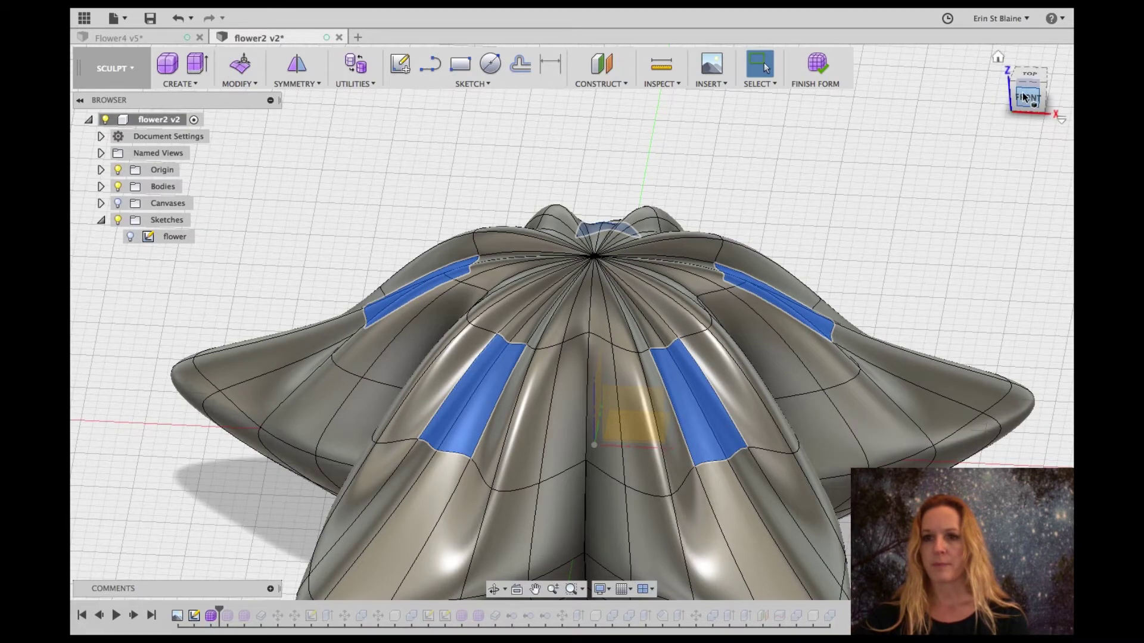
pyautogui.moveTo(1030, 96)
pyautogui.mouseDown()
pyautogui.moveTo(1030, 170)
pyautogui.moveTo(1034, 65)
pyautogui.moveTo(1019, 89)
pyautogui.moveTo(1020, 143)
pyautogui.mouseUp()
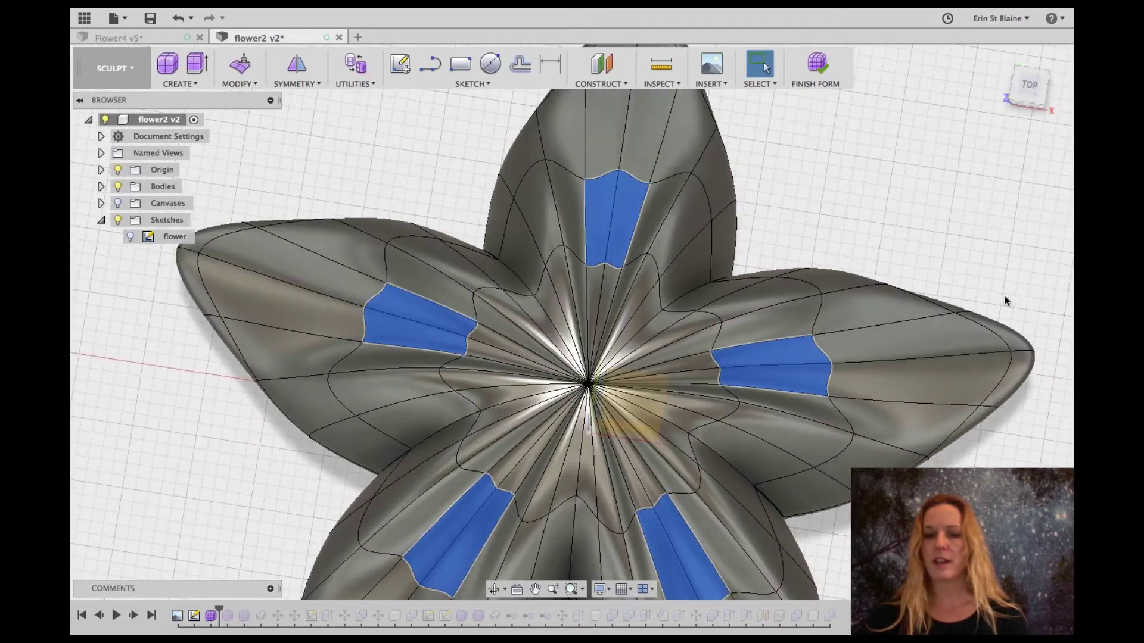
pyautogui.click(240, 63)
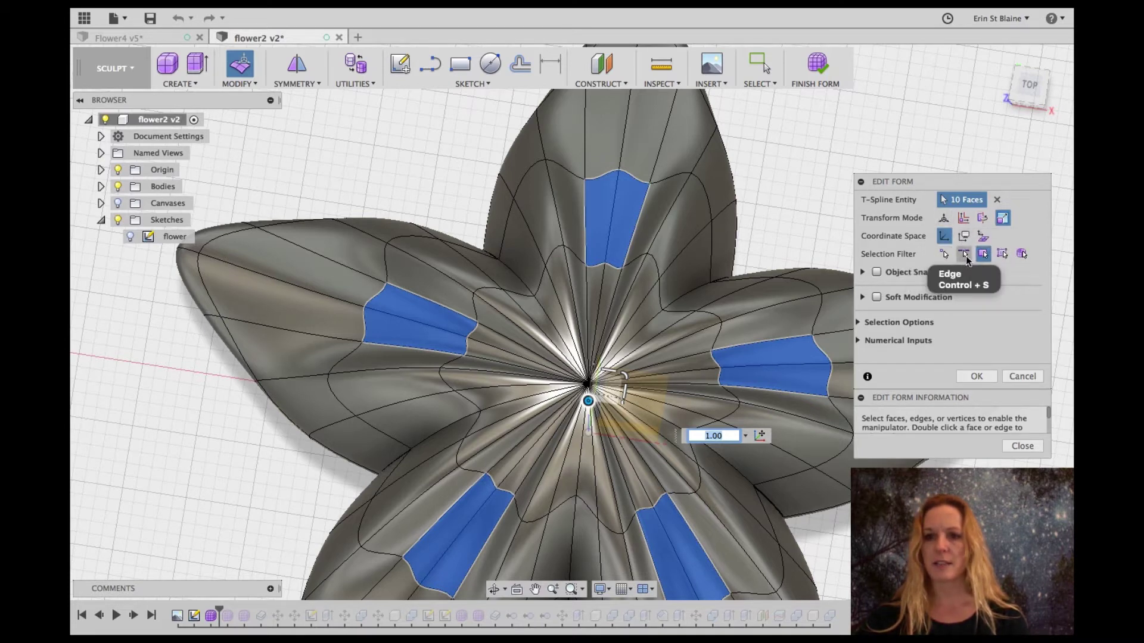
pyautogui.moveTo(1021, 84)
pyautogui.mouseDown()
pyautogui.moveTo(1034, 24)
pyautogui.moveTo(1030, 58)
pyautogui.moveTo(1032, 45)
pyautogui.mouseUp()
pyautogui.click(970, 380)
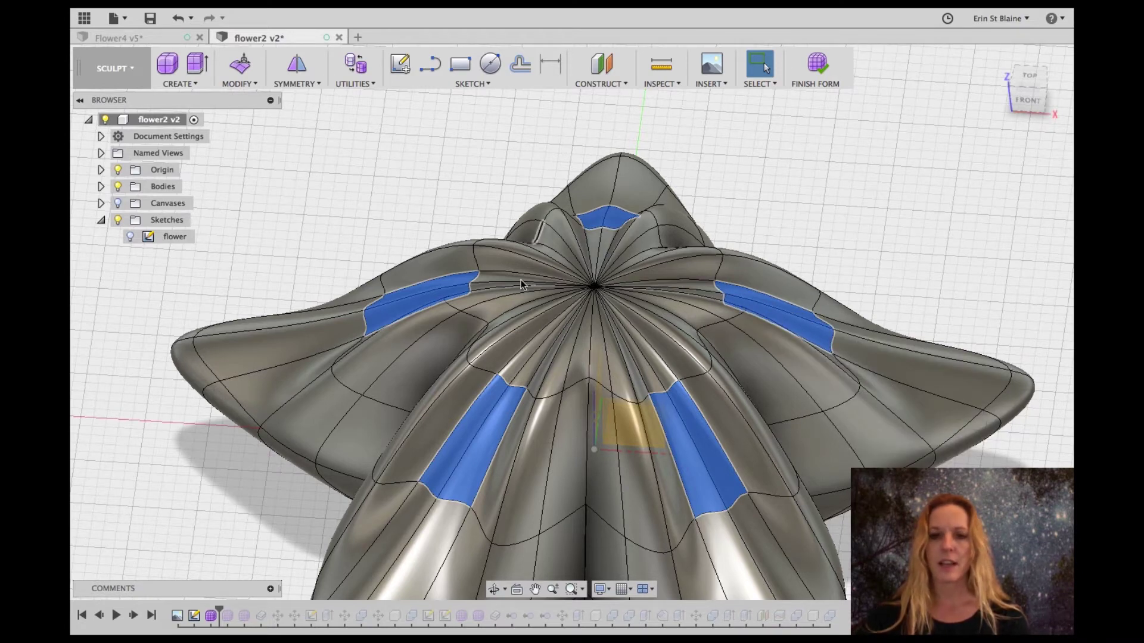
# - Finish the flower form, try starting a new form, and undo that new form
pyautogui.click(816, 64)
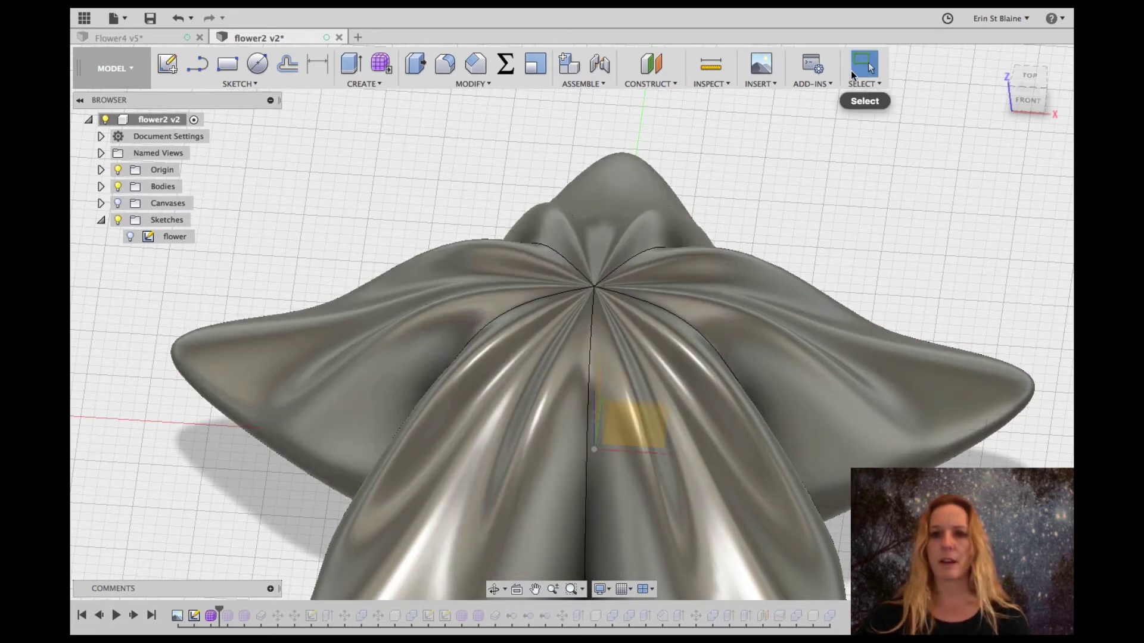
pyautogui.click(380, 63)
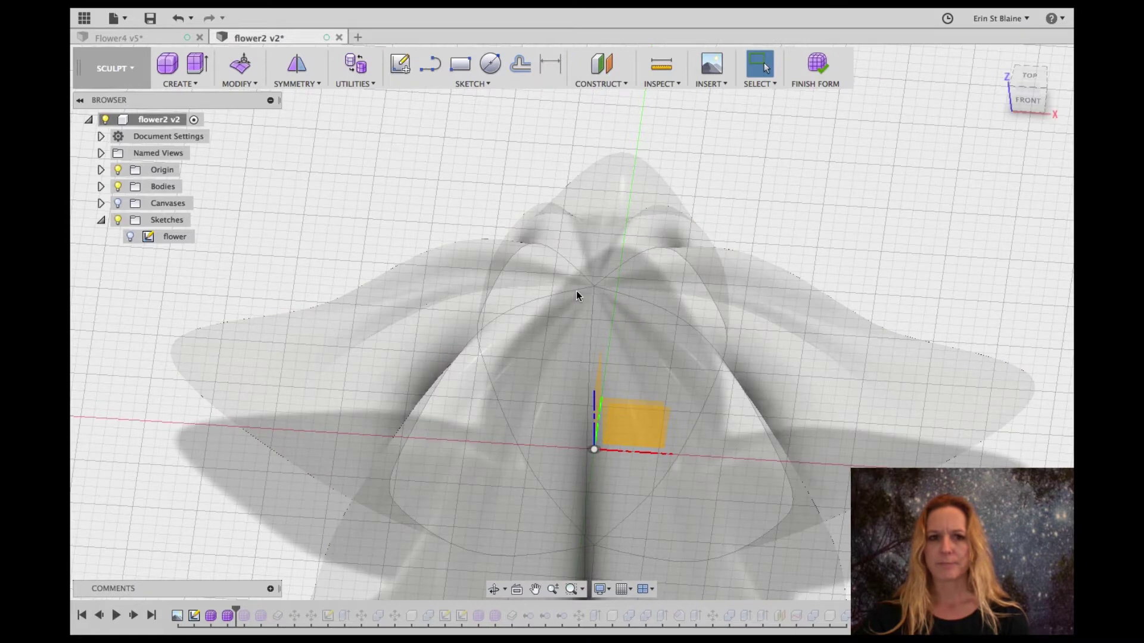
pyautogui.press('super+z')
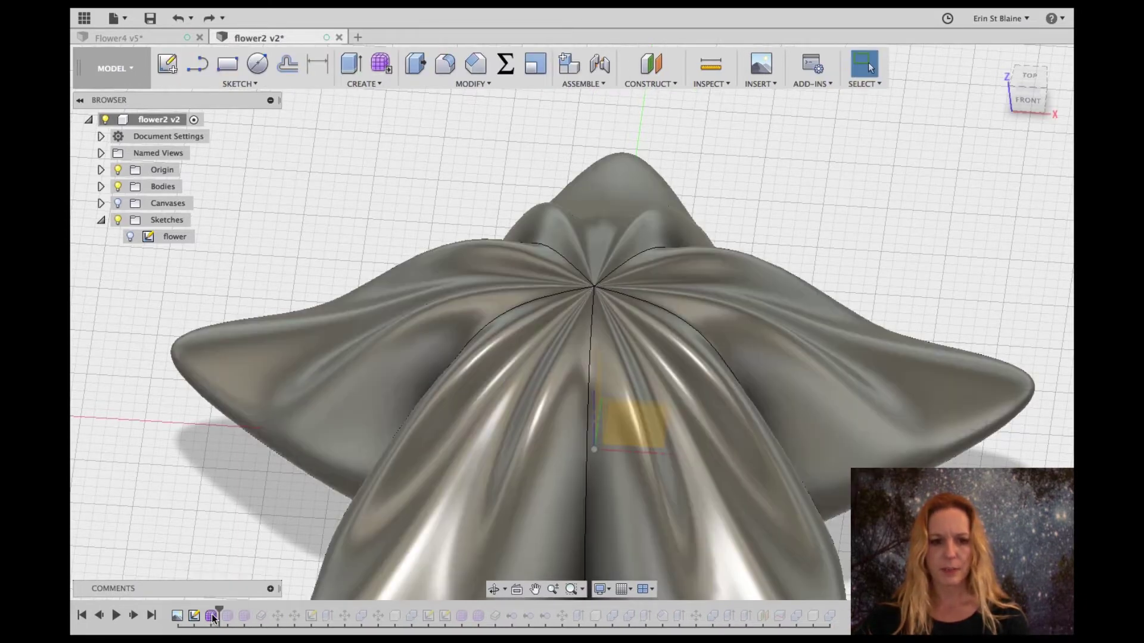
# - Reopen the existing flower form from the design history for sculpting and start Edit Form
pyautogui.rightClick(212, 616)
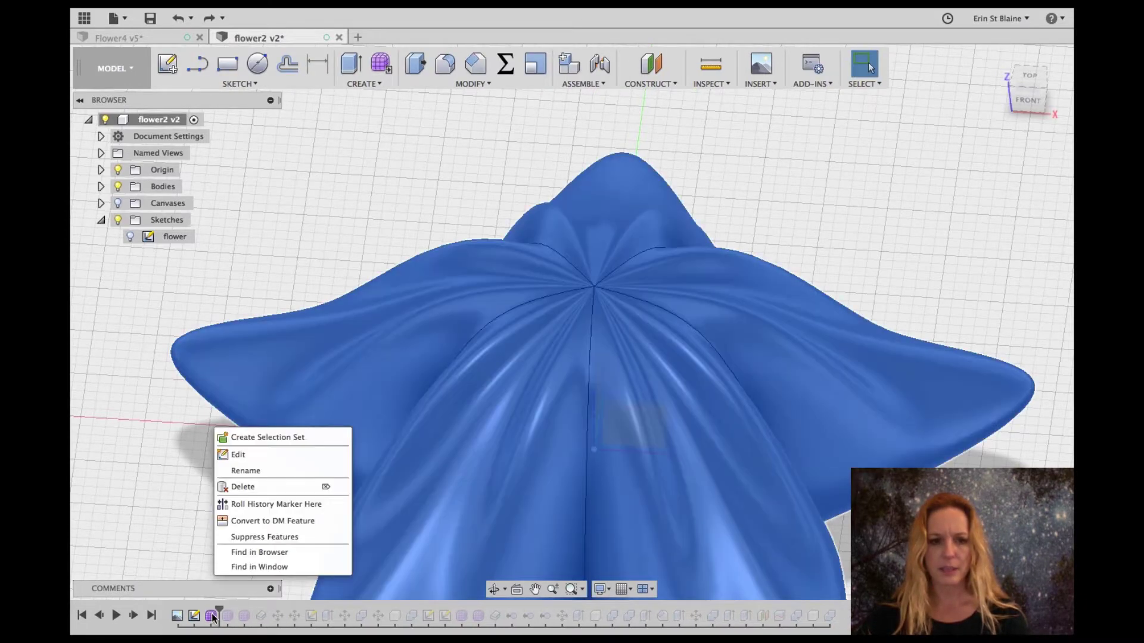
pyautogui.click(238, 270)
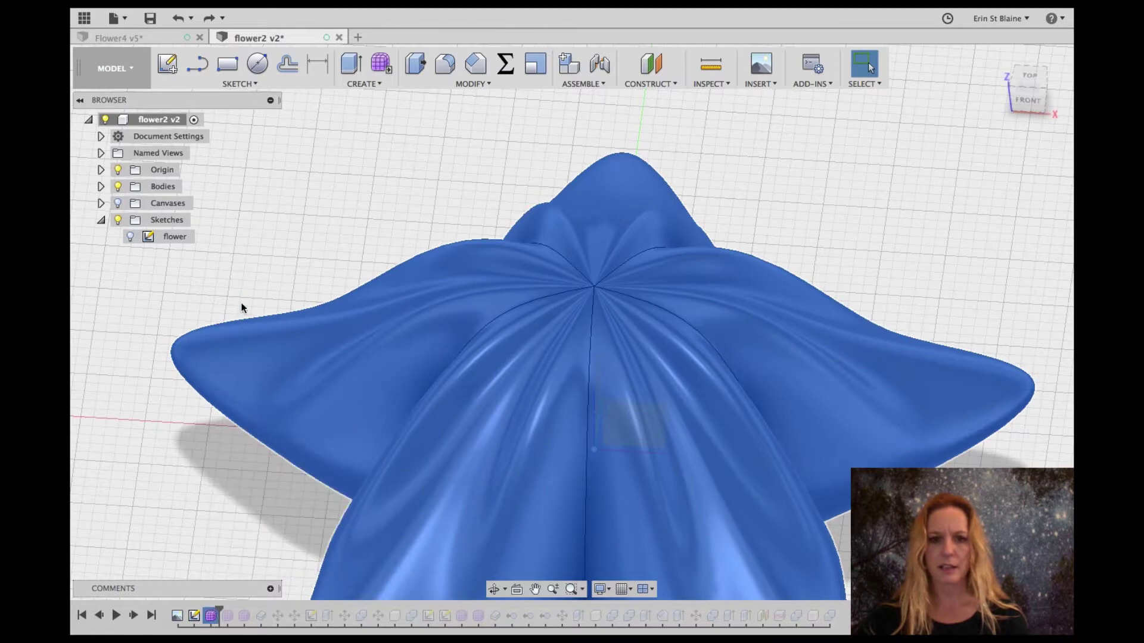
pyautogui.rightClick(213, 620)
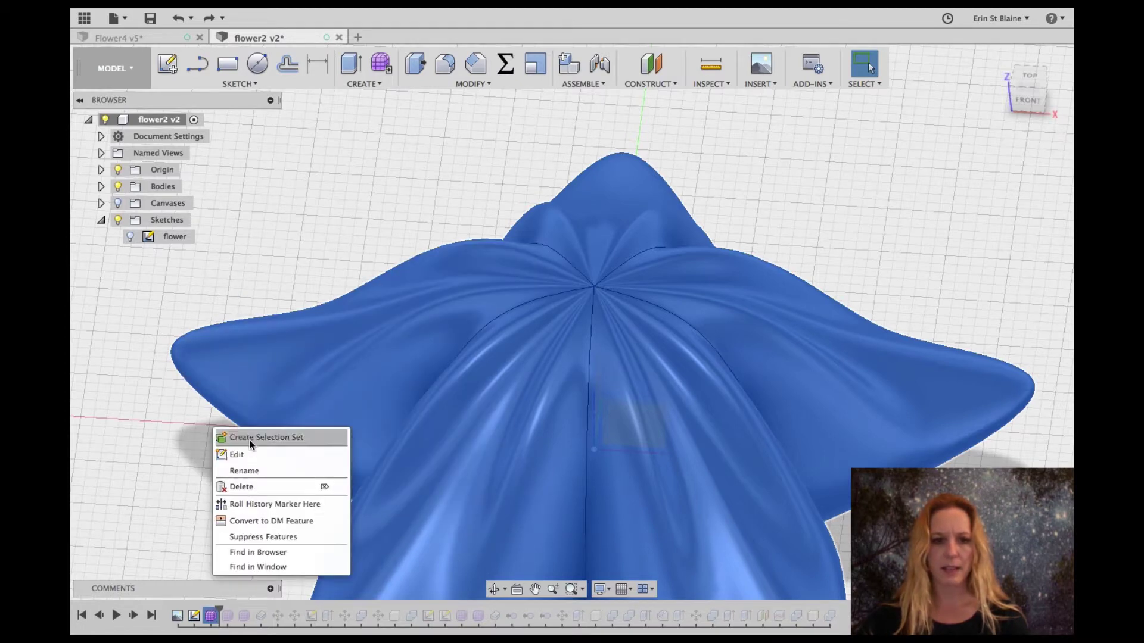
pyautogui.click(236, 453)
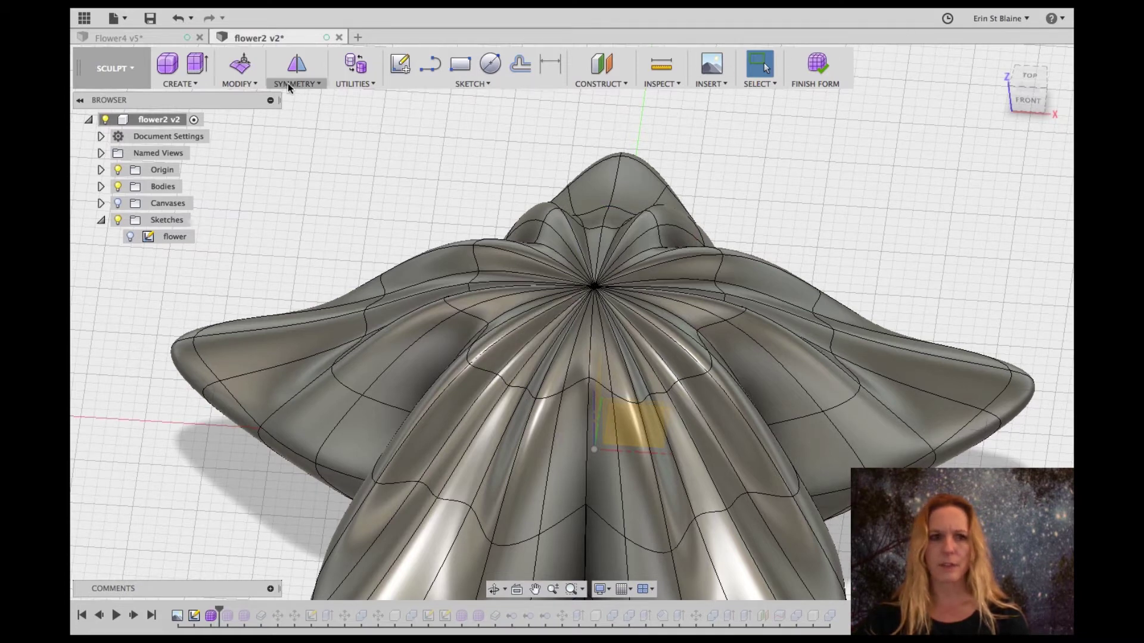
pyautogui.click(241, 64)
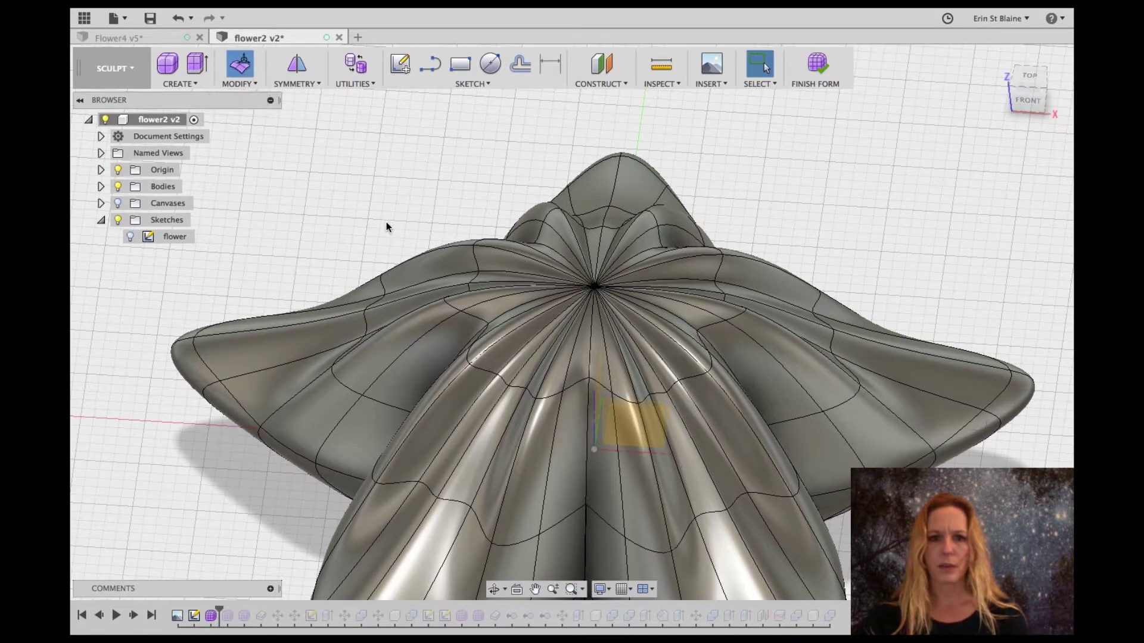
# - Move two adjacent upper faces near the tip of the flower's leftmost petal down by 7 mm
pyautogui.click(324, 328)
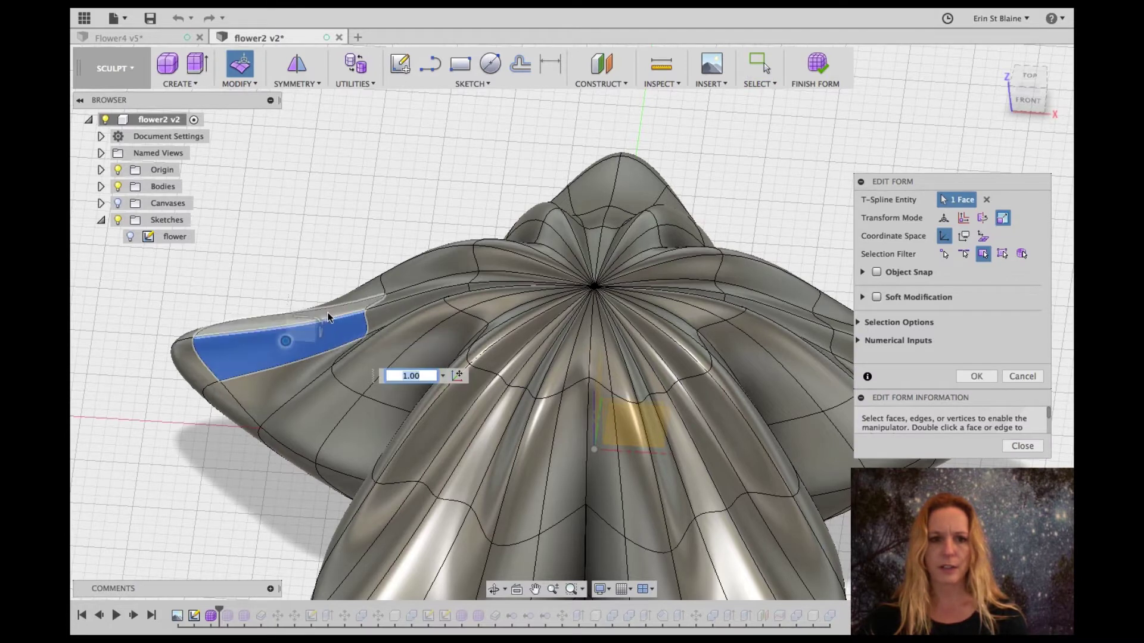
pyautogui.keyDown('shift'); pyautogui.click(330, 313); pyautogui.keyUp('shift')
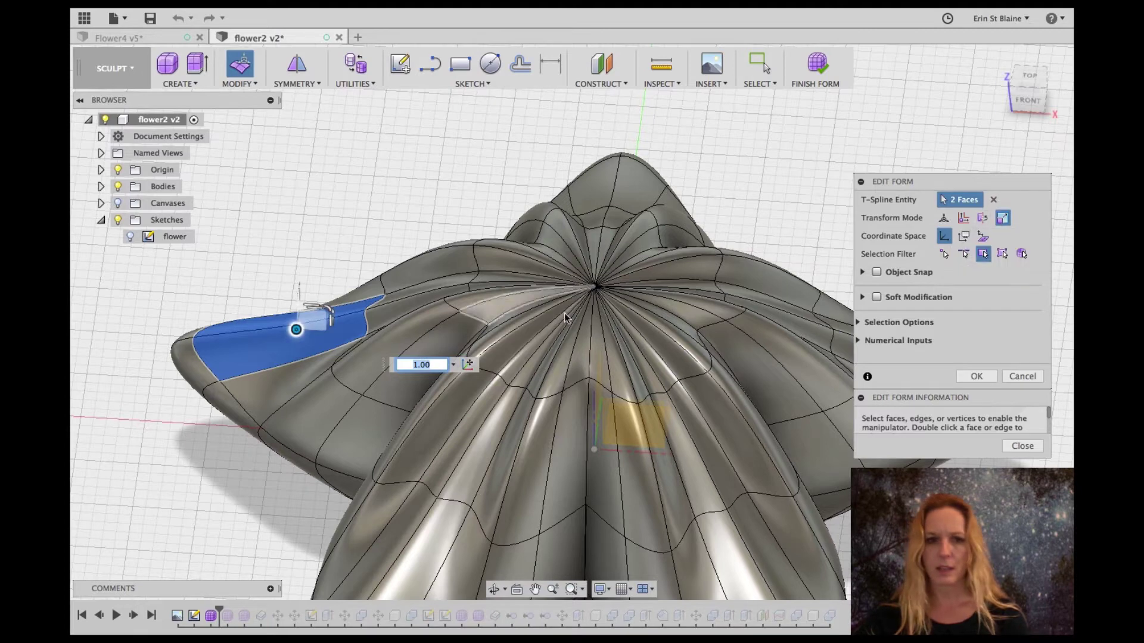
pyautogui.click(961, 218)
pyautogui.moveTo(296, 301); pyautogui.dragTo(297, 368)
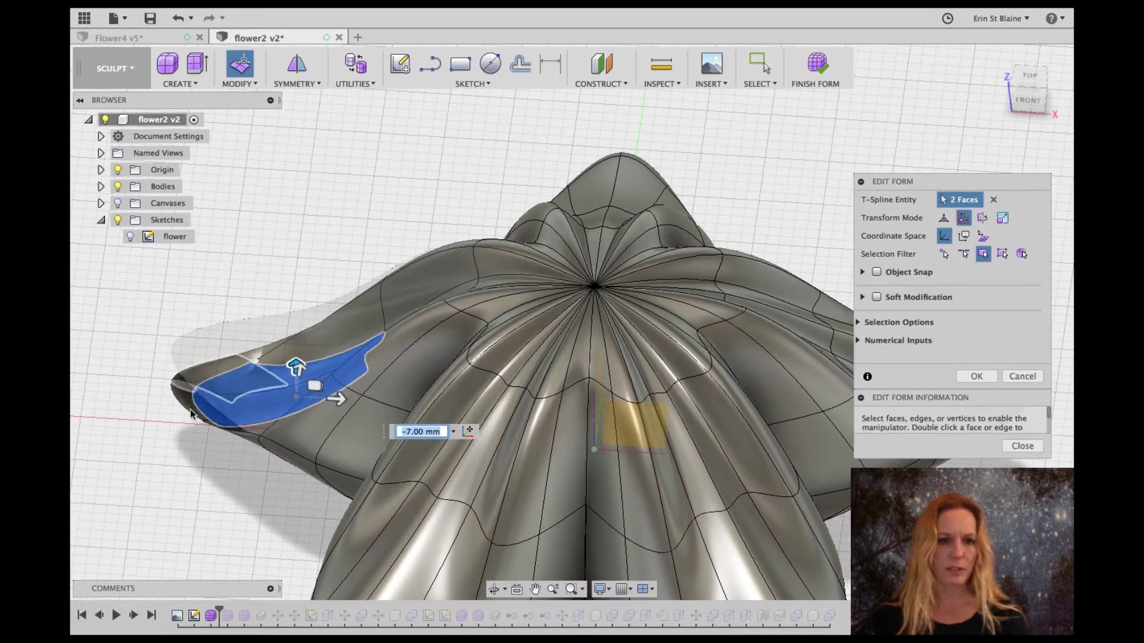
pyautogui.click(977, 376)
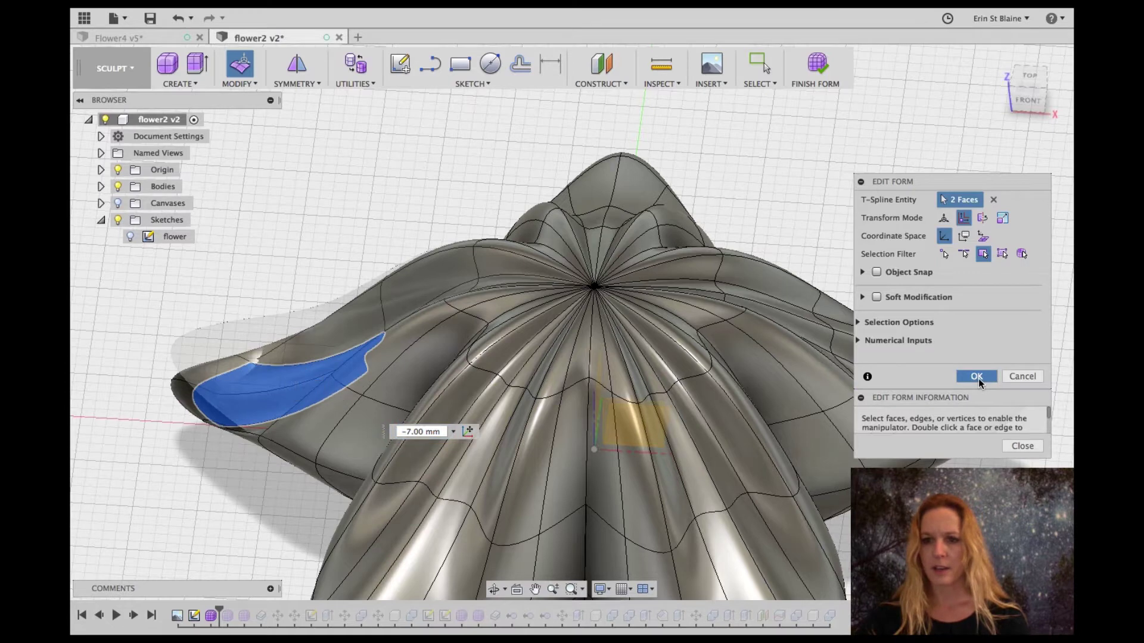
# - Try to finish the form, return to sculpting to dismiss the conversion error, and undo the petal face move
pyautogui.click(817, 63)
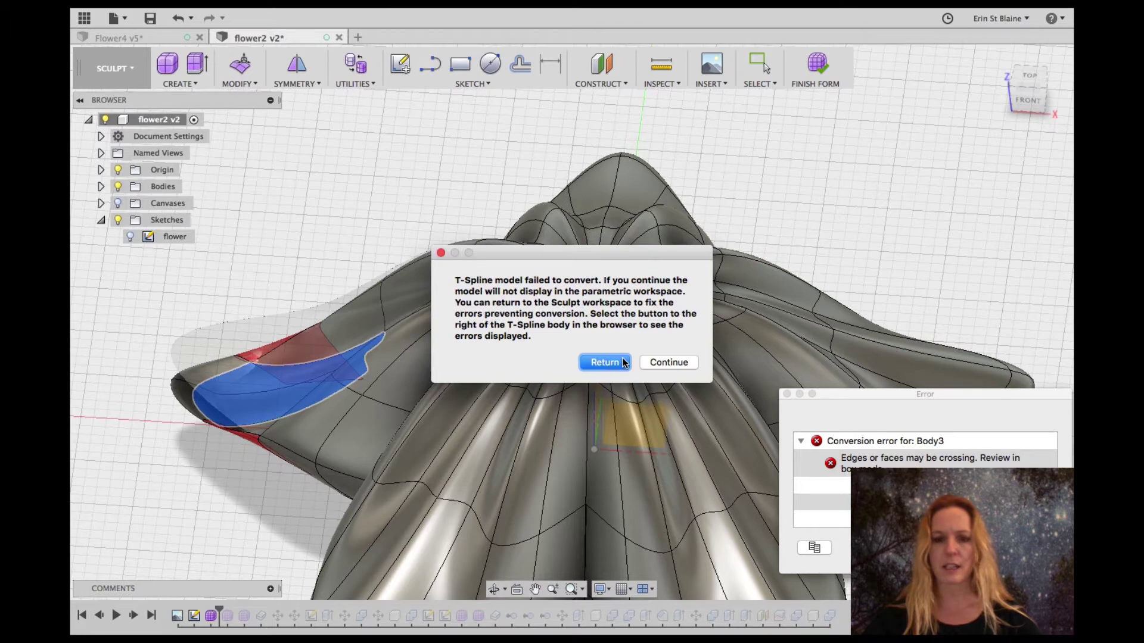
pyautogui.click(604, 362)
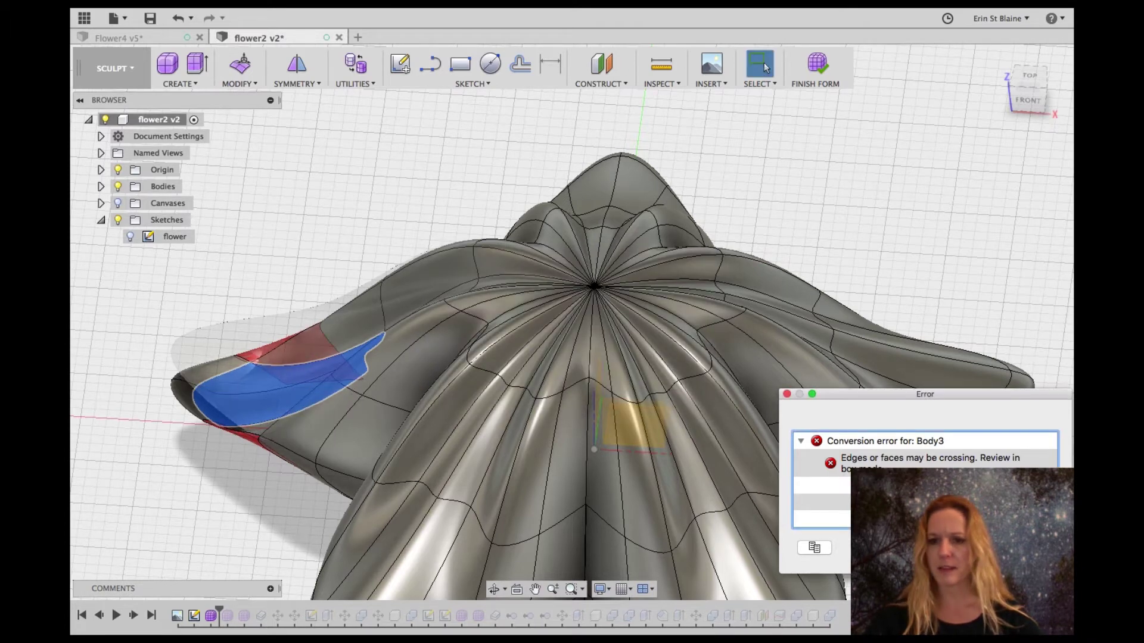
pyautogui.click(1035, 548)
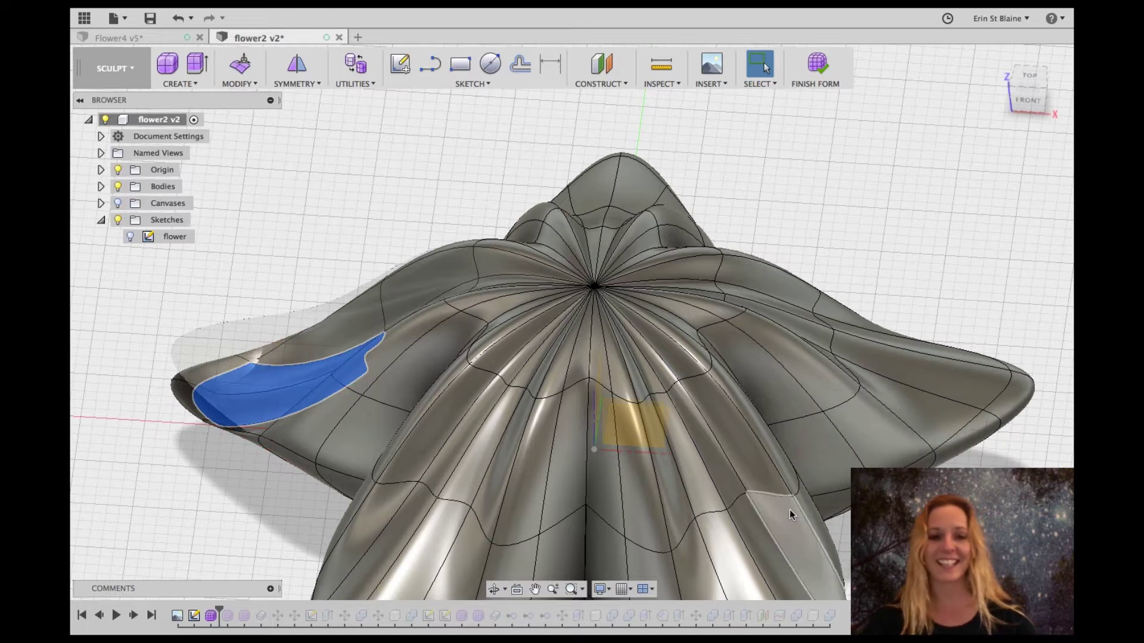
pyautogui.press('super+z')
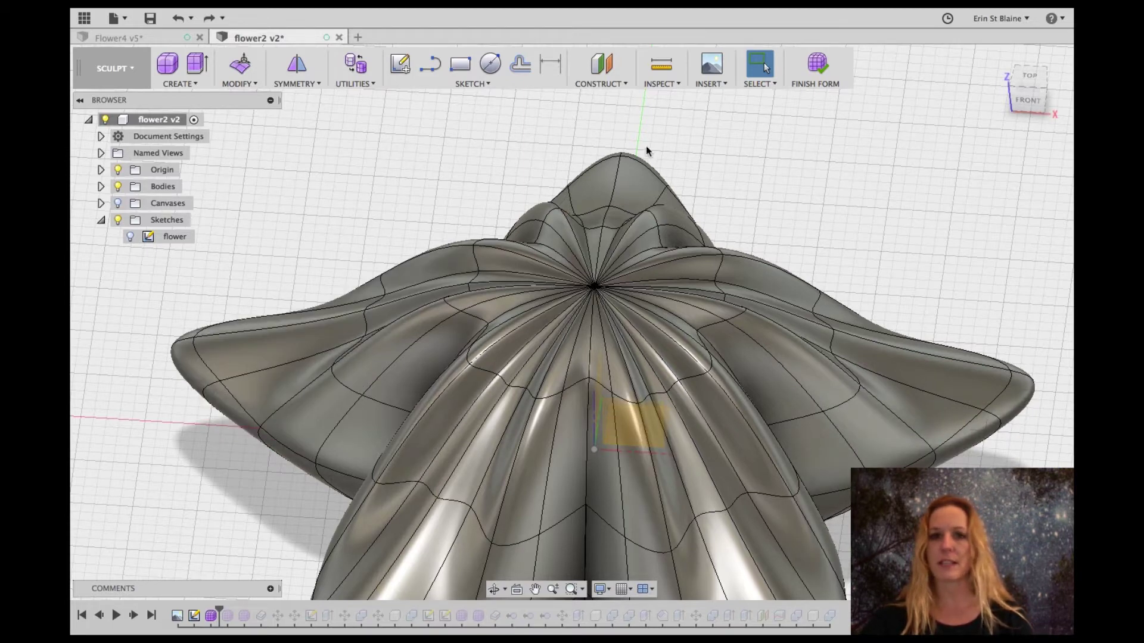
# - Finish the flower form and view the body from the front
pyautogui.click(815, 64)
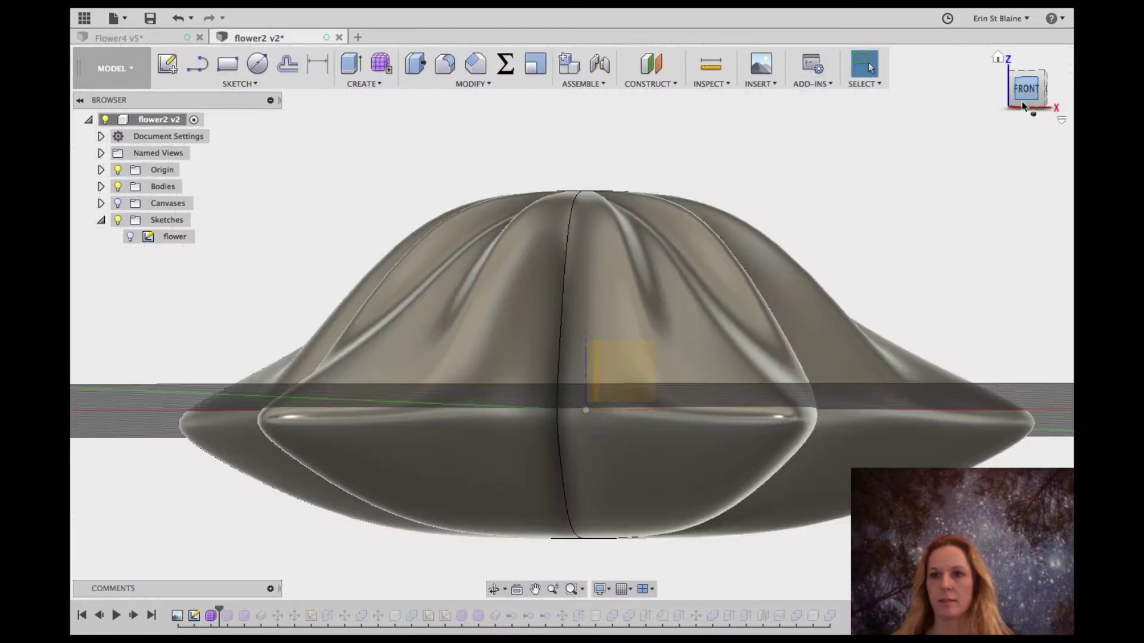
pyautogui.moveTo(1022, 104)
pyautogui.mouseDown()
pyautogui.moveTo(1016, 157)
pyautogui.moveTo(1020, 80)
pyautogui.moveTo(1021, 106)
pyautogui.moveTo(1027, 96)
pyautogui.mouseUp()
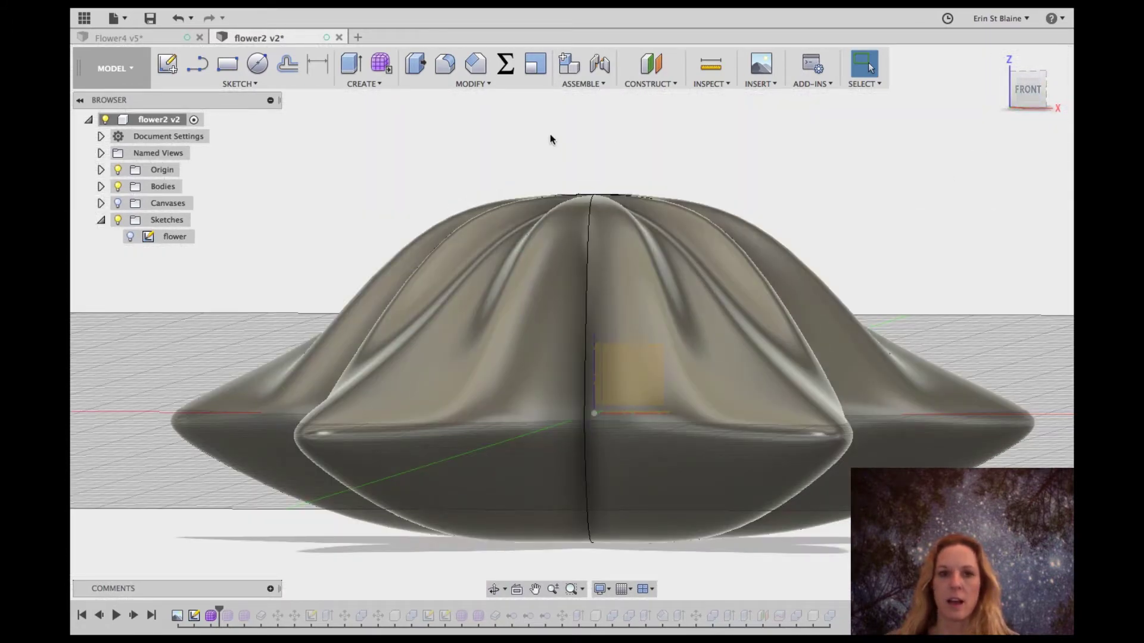
# - Add a user parameter named wirewidth in mm with the expression 6.25
pyautogui.click(506, 67)
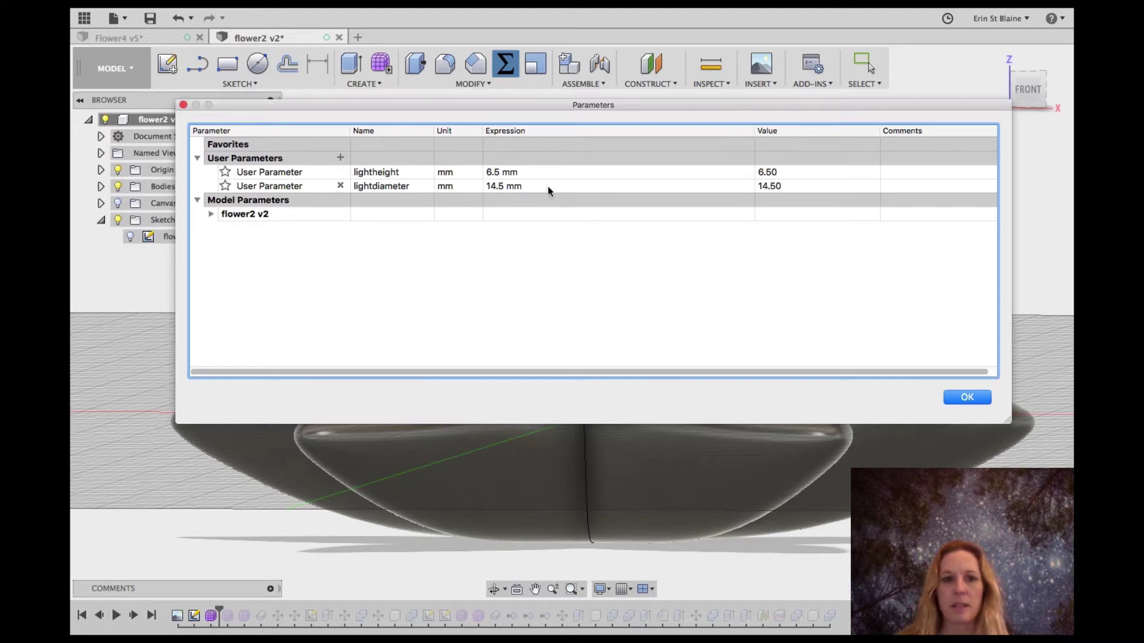
pyautogui.click(340, 157)
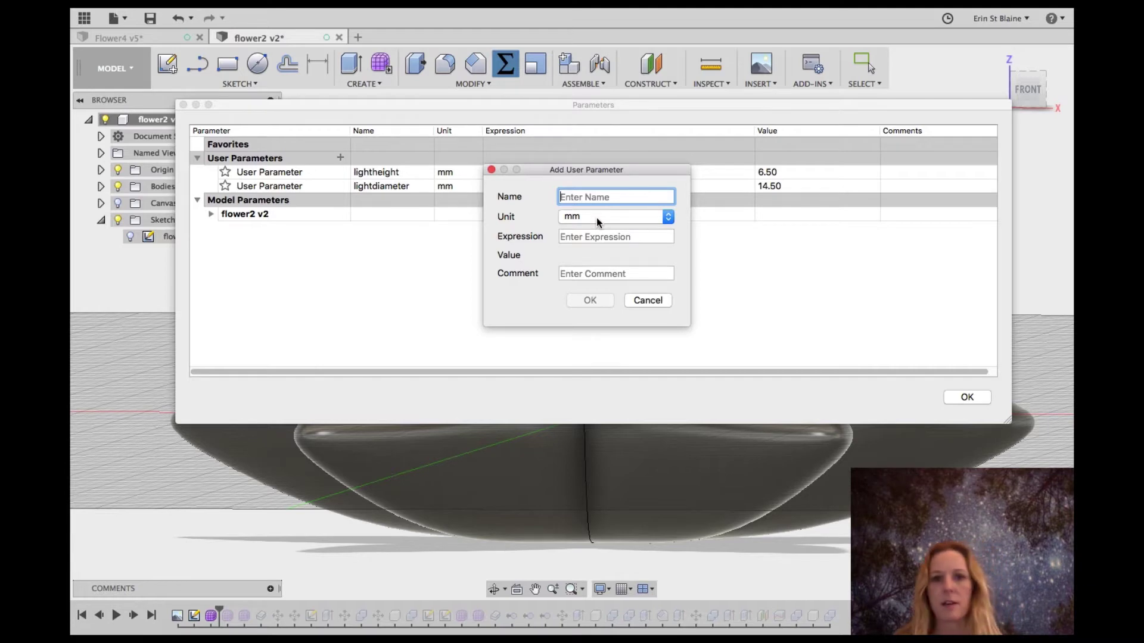
pyautogui.write('wi')
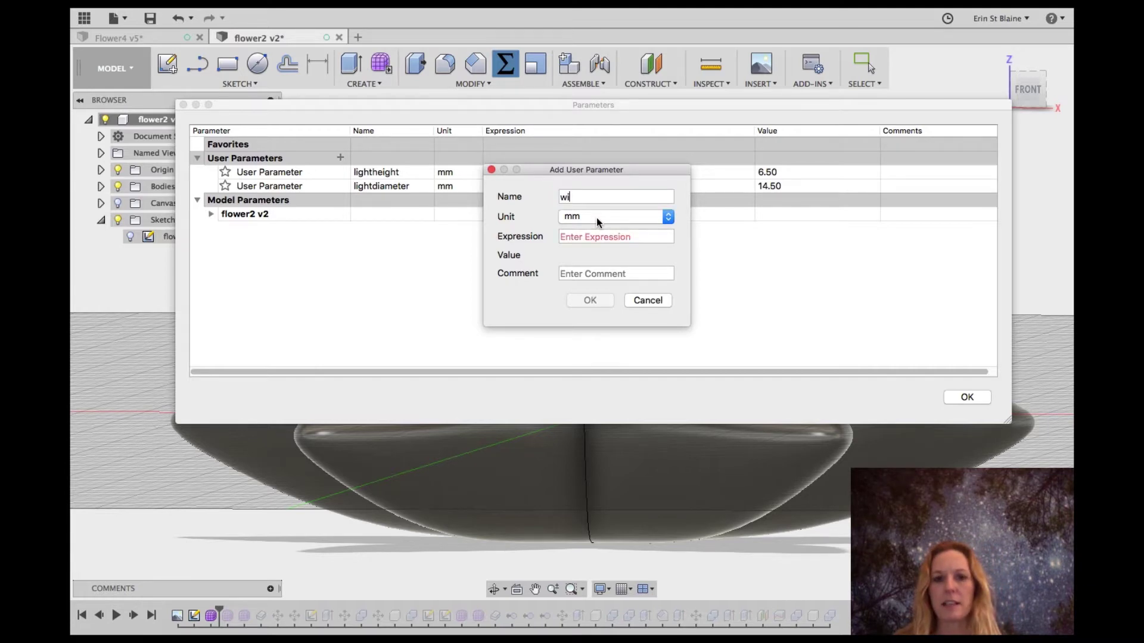
pyautogui.press('Tab')
pyautogui.press('Tab')
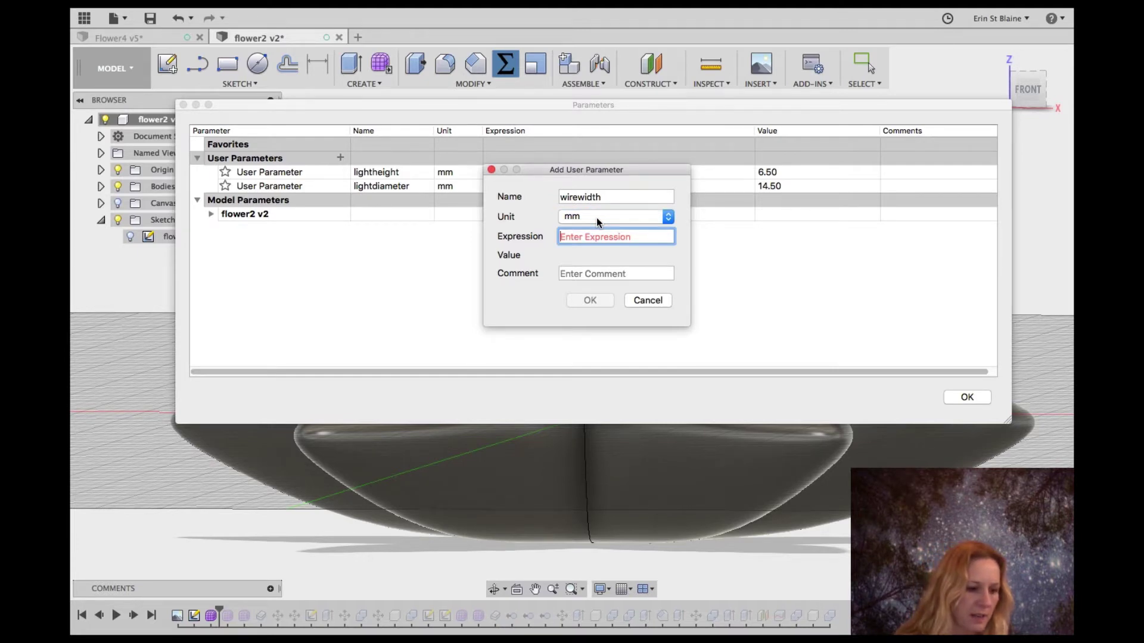
pyautogui.press('Tab')
pyautogui.click(587, 302)
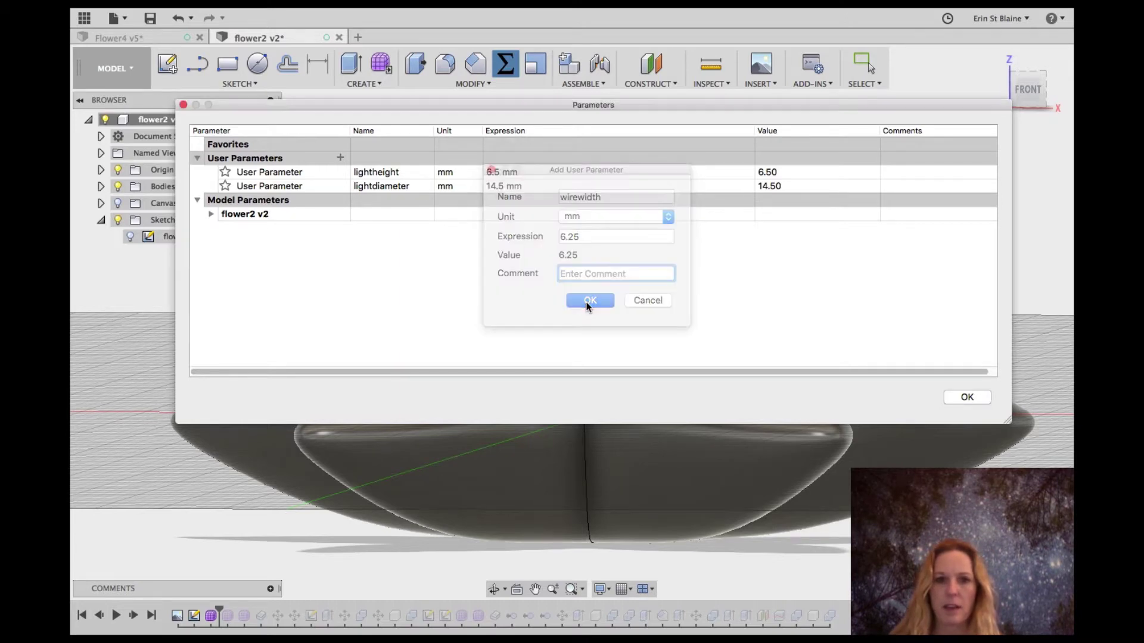
# - Add a user parameter named nubwidth with the expression 5mm
pyautogui.click(340, 157)
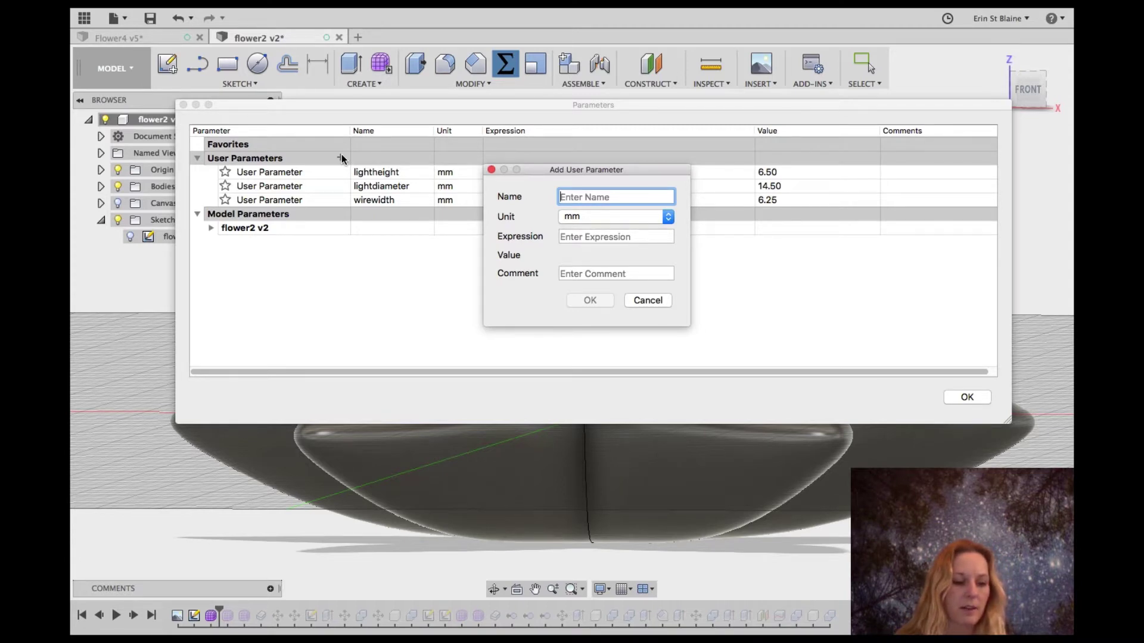
pyautogui.write('nu')
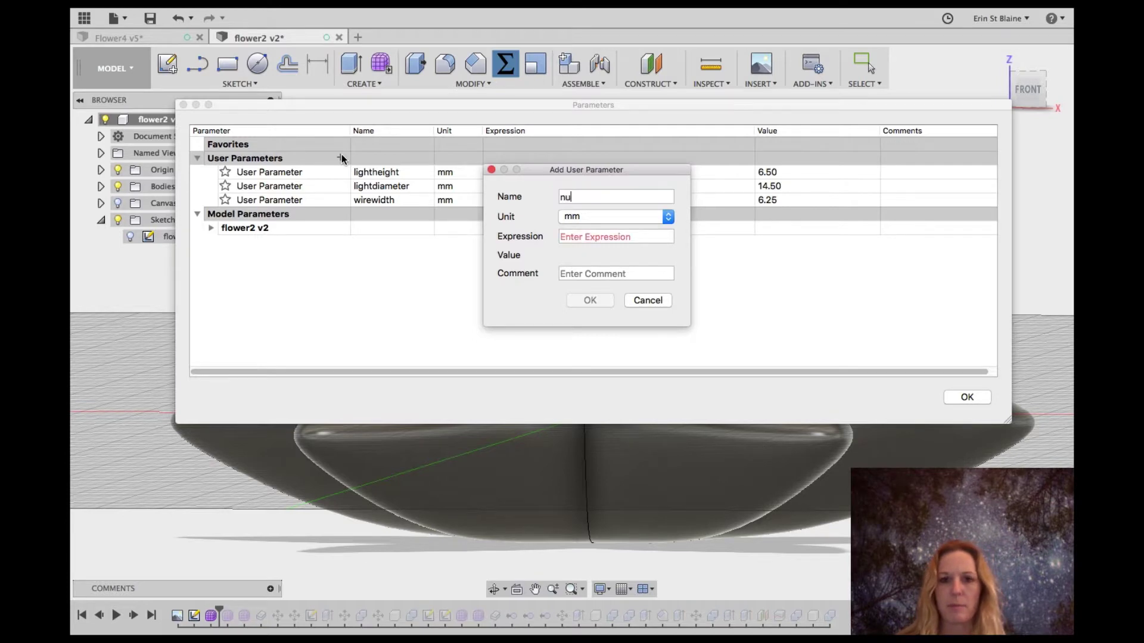
pyautogui.write('bwidth')
pyautogui.press('Tab')
pyautogui.press('Tab')
pyautogui.write('6')
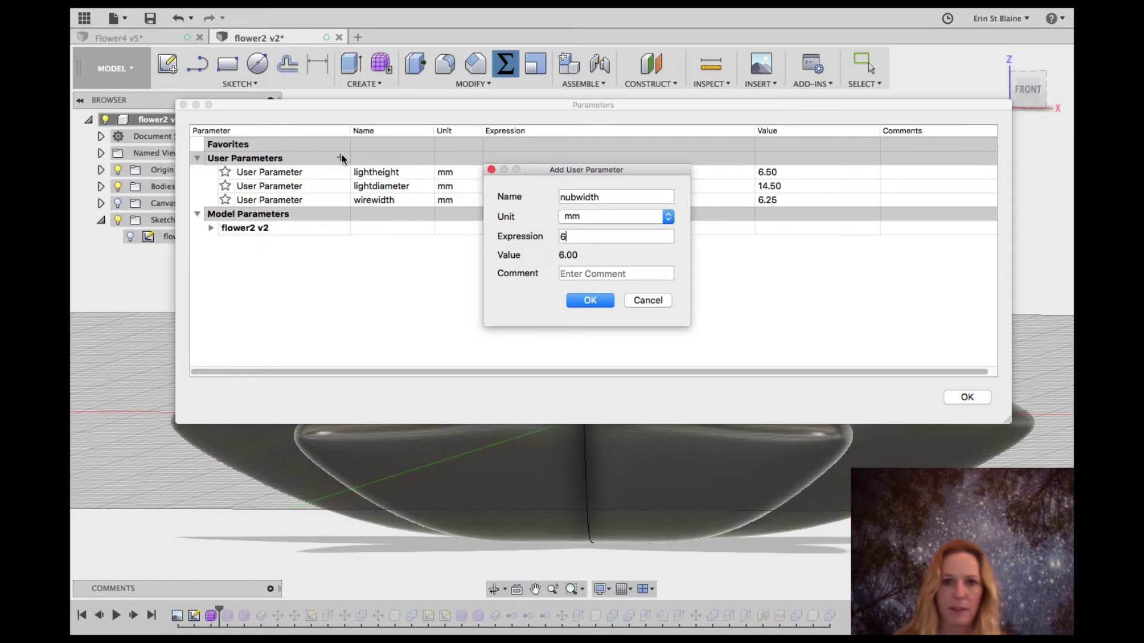
pyautogui.press('BackSpace')
pyautogui.write('5mm')
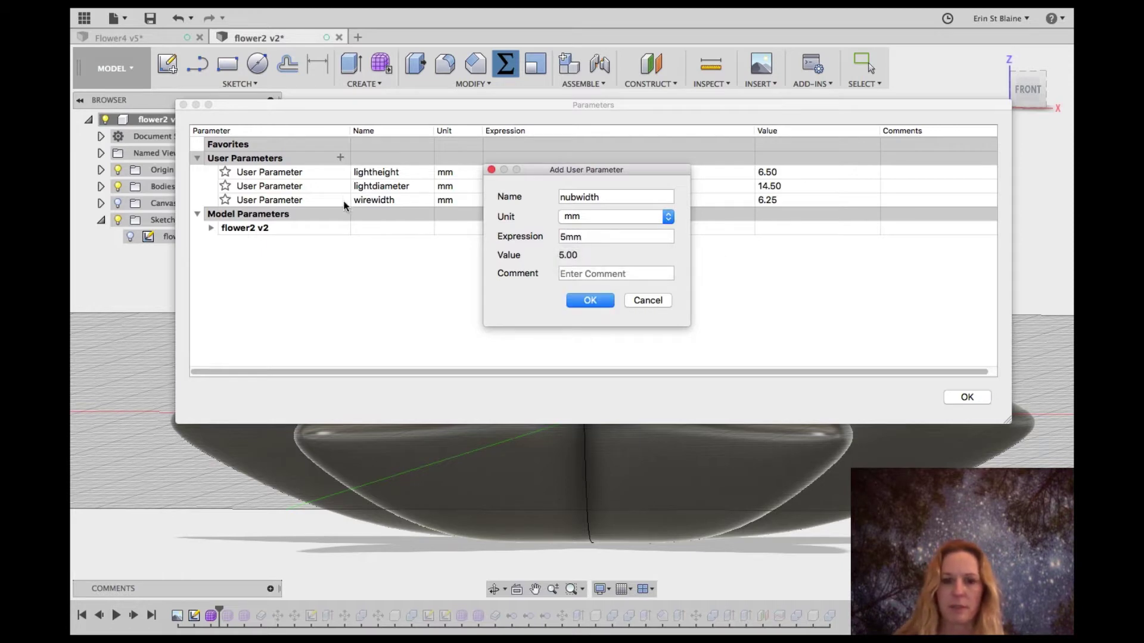
pyautogui.click(590, 301)
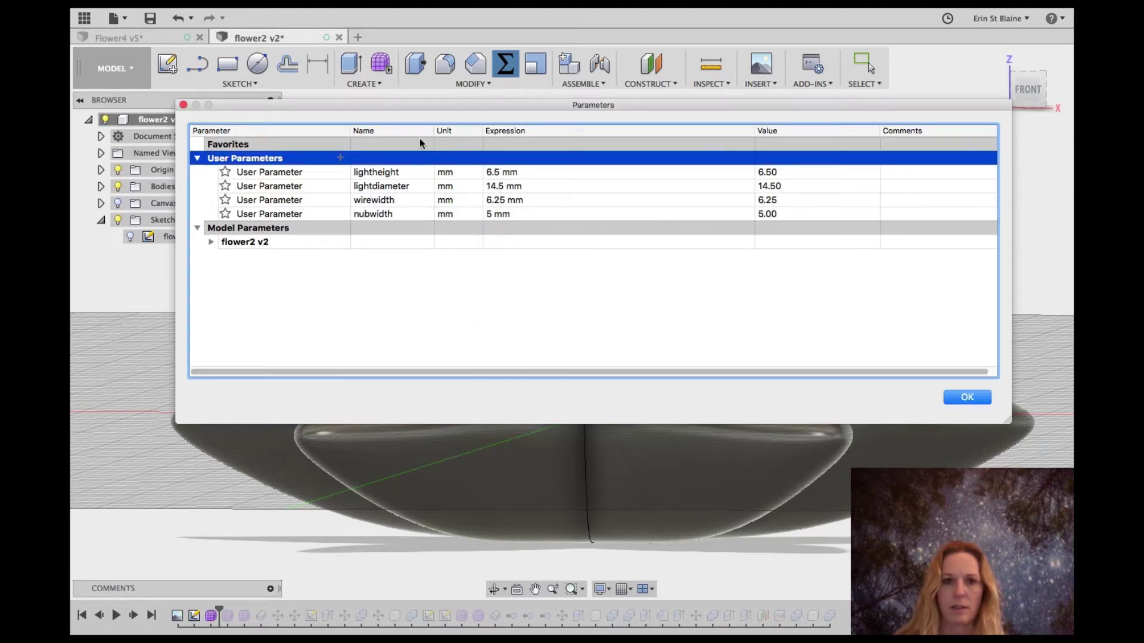
# - Add a user parameter named lightfullheight in mm with the expression 8
pyautogui.click(341, 158)
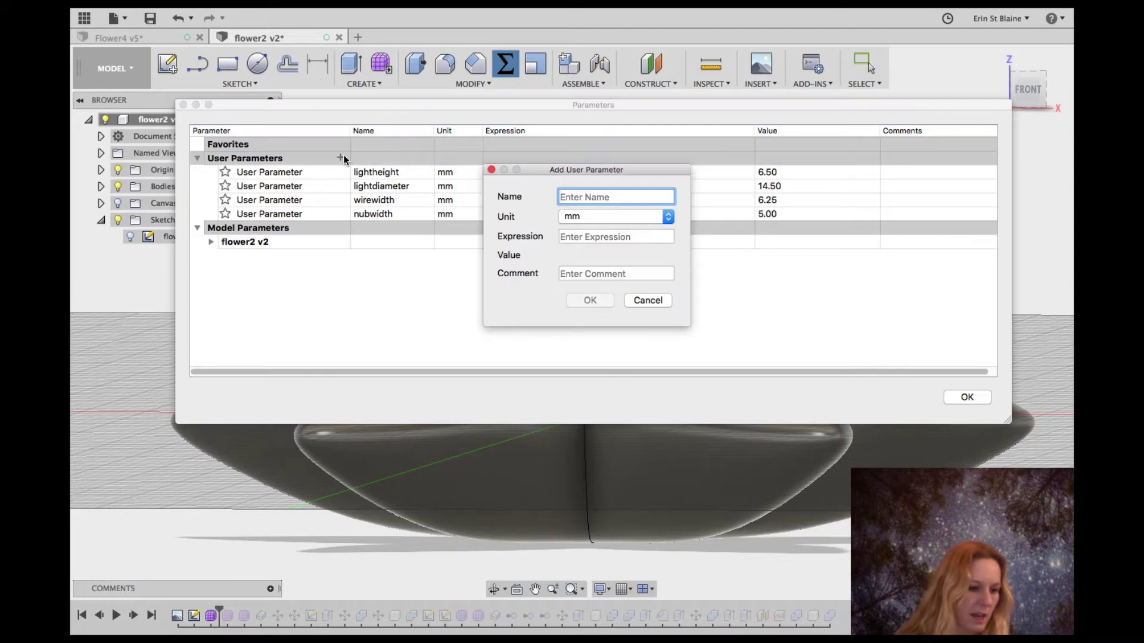
pyautogui.write('light')
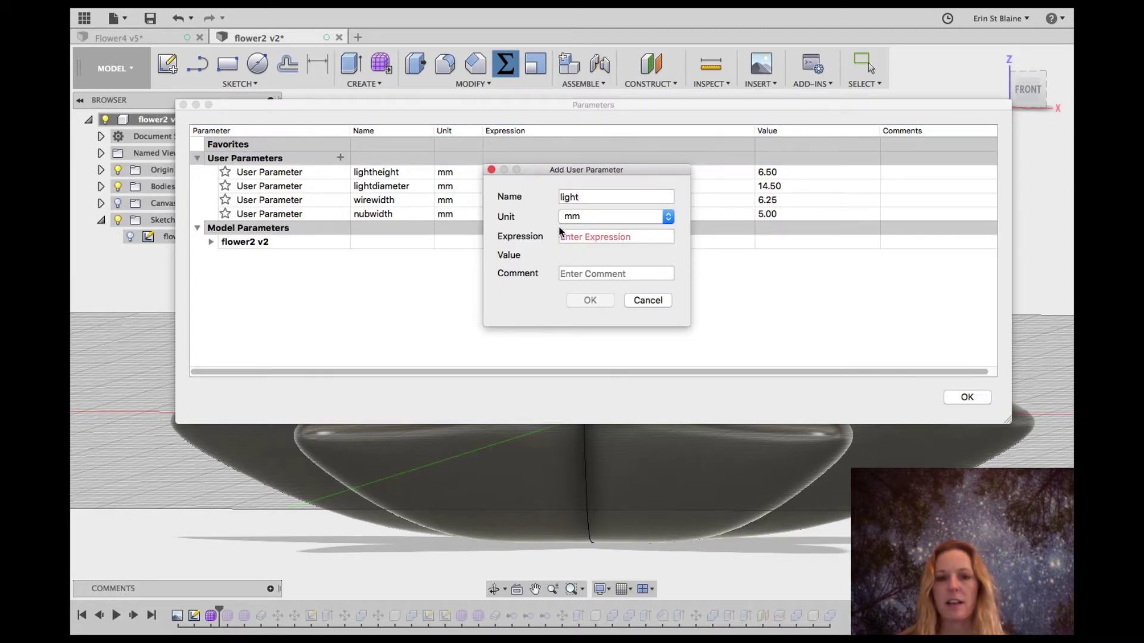
pyautogui.write('fullheight')
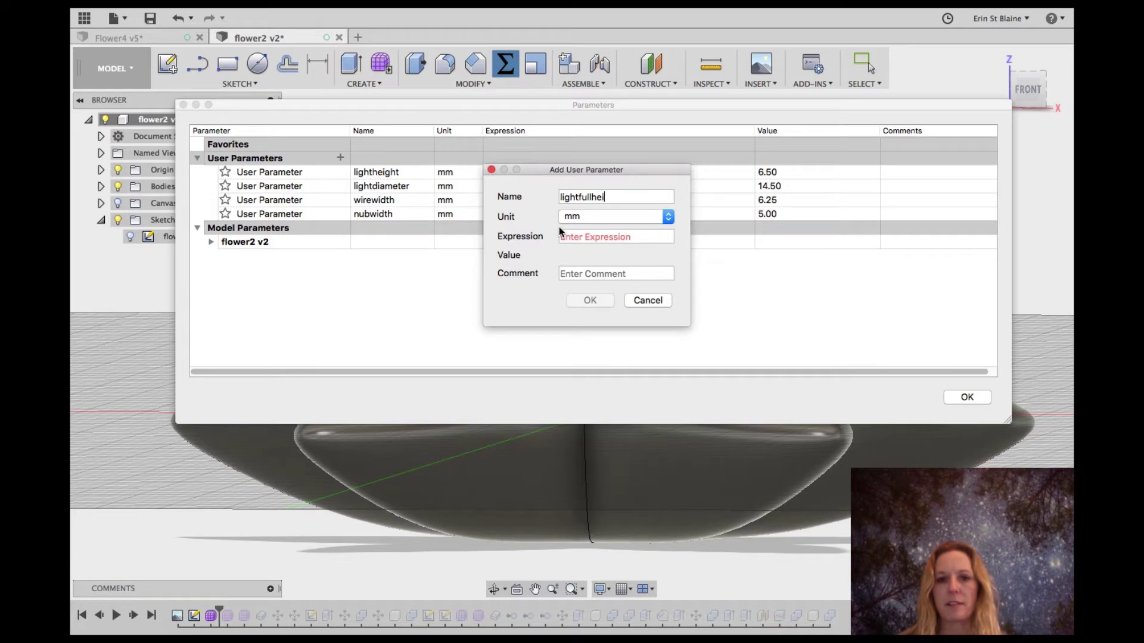
pyautogui.click(574, 236)
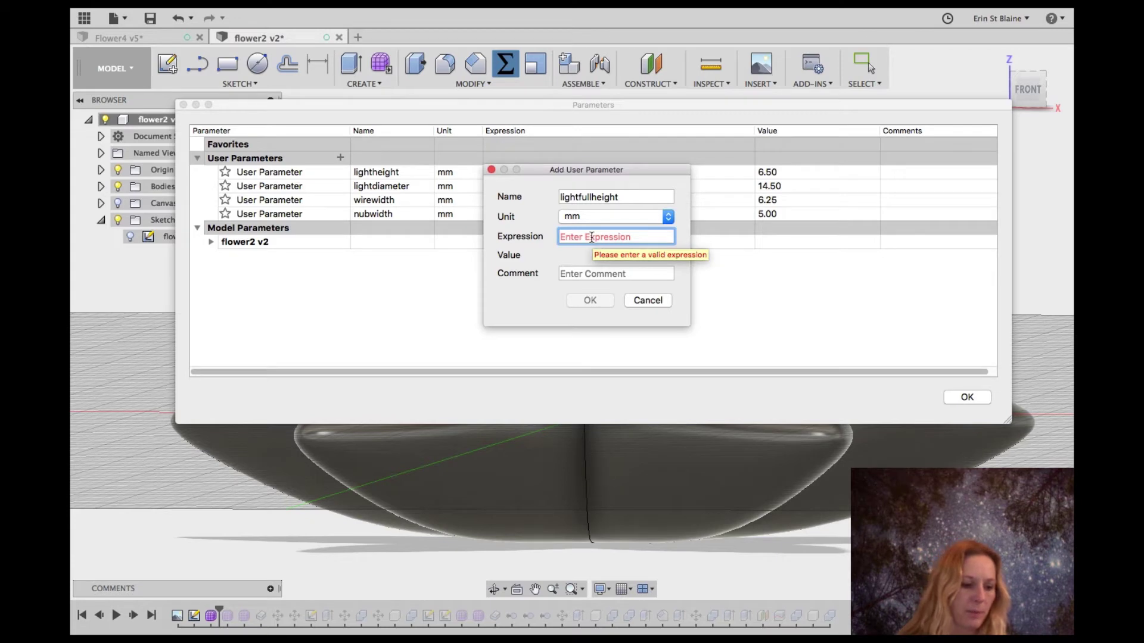
pyautogui.write('7')
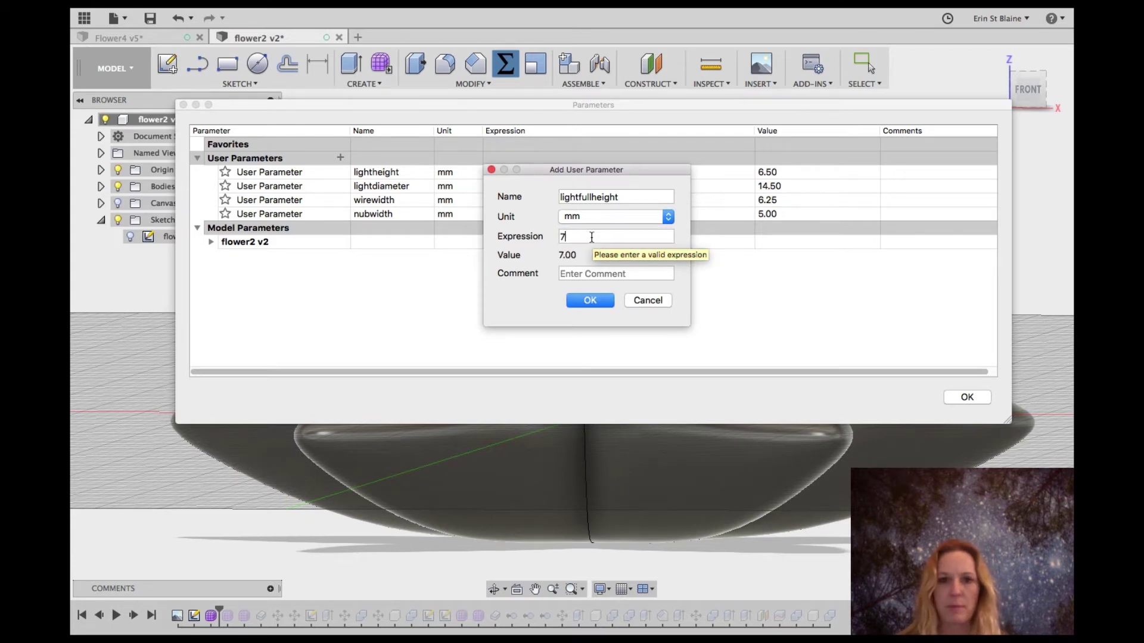
pyautogui.press('BackSpace')
pyautogui.write('8')
pyautogui.click(585, 300)
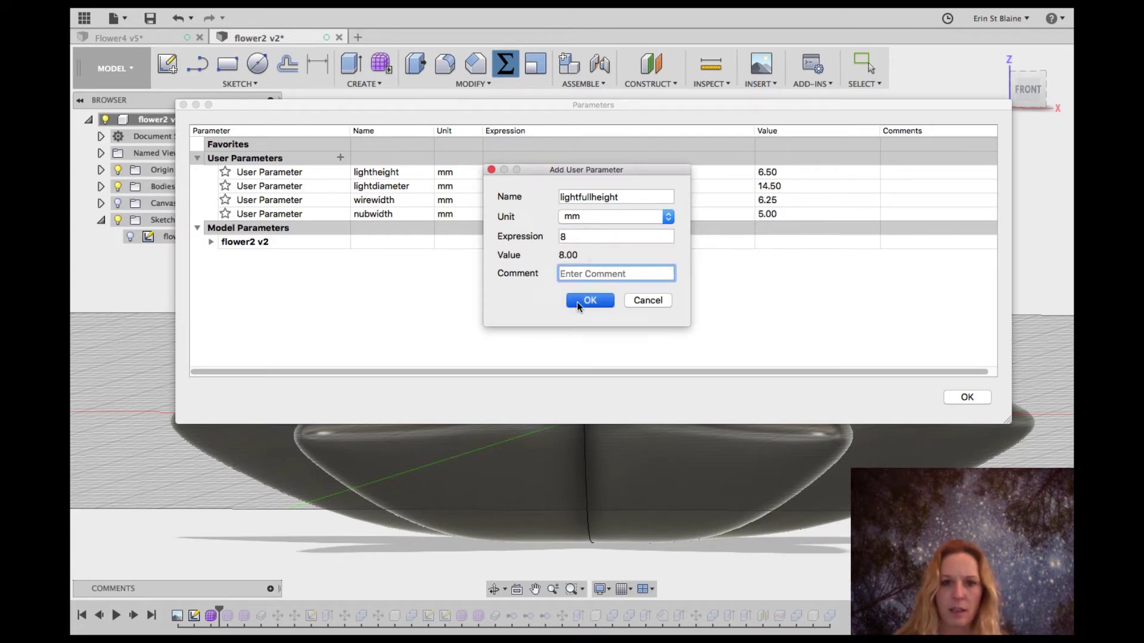
# - Add a user parameter named clipwidth in mm with the expression 1.5 and close the parameter list
pyautogui.click(341, 157)
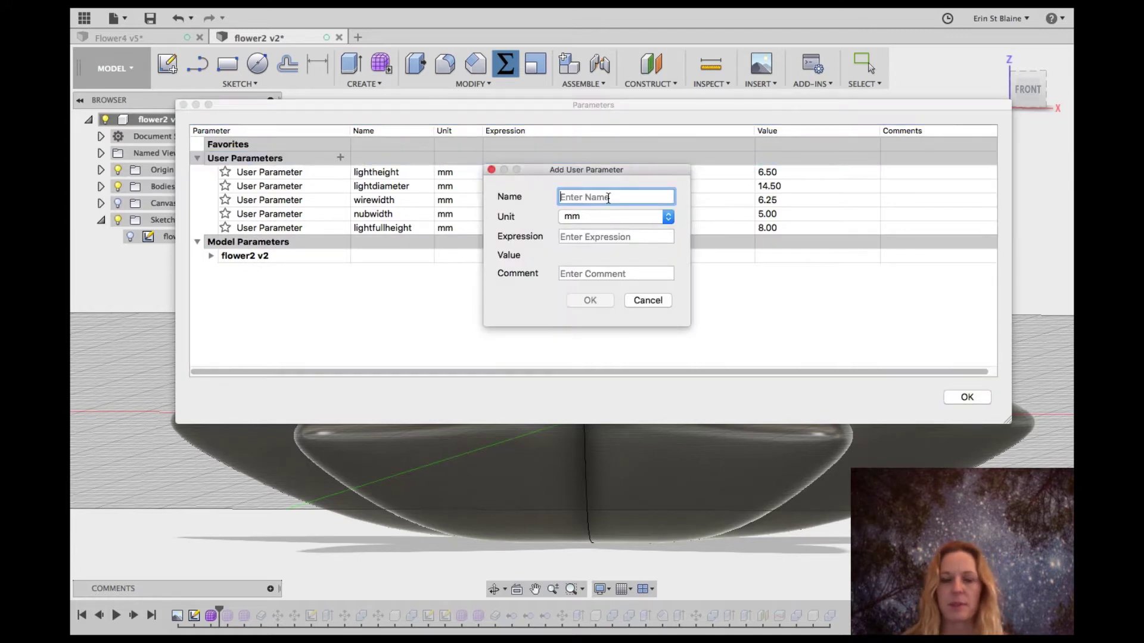
pyautogui.write('clipwidth')
pyautogui.press('Tab')
pyautogui.press('Tab')
pyautogui.write('1.5')
pyautogui.press('Tab')
pyautogui.click(588, 302)
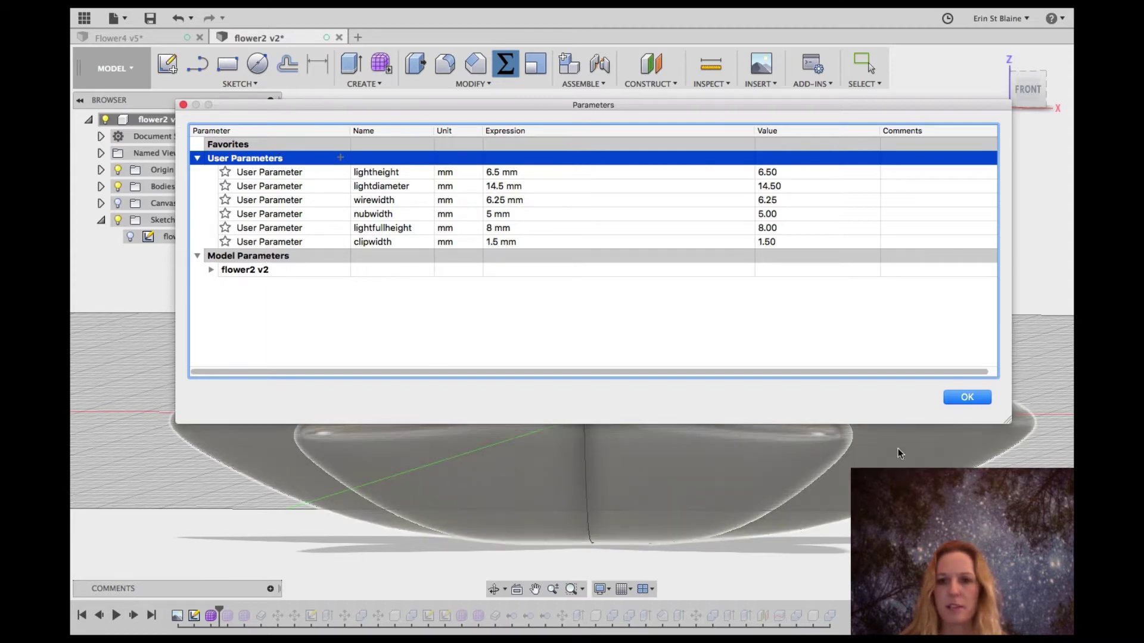
pyautogui.click(974, 396)
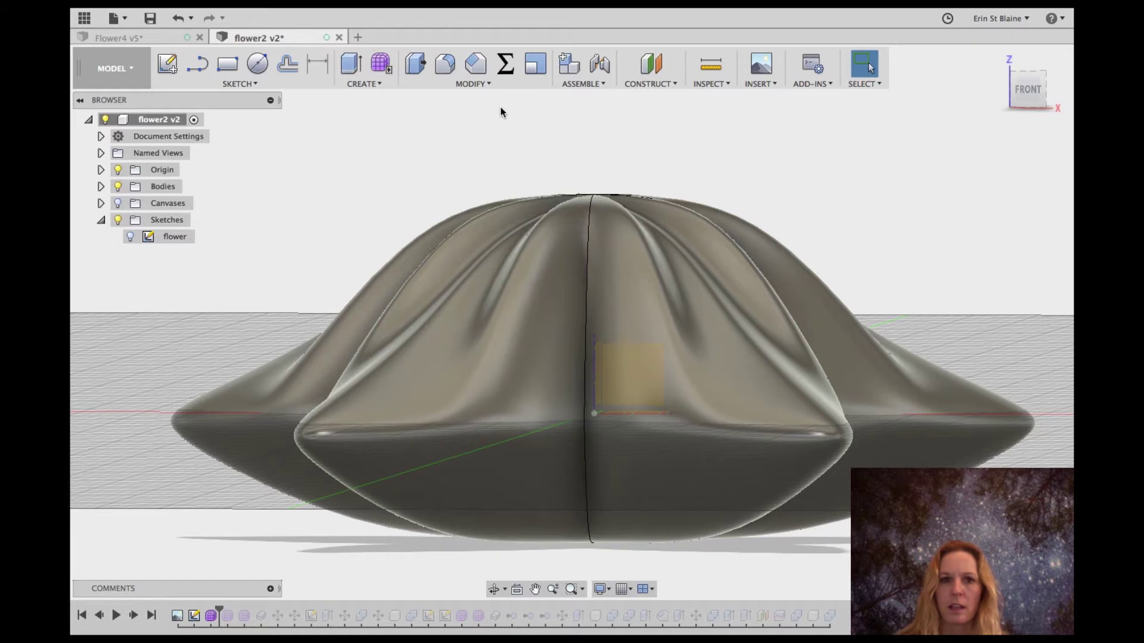
# - Create a construction plane offset from the horizontal origin plane by the lightheight parameter
pyautogui.click(645, 82)
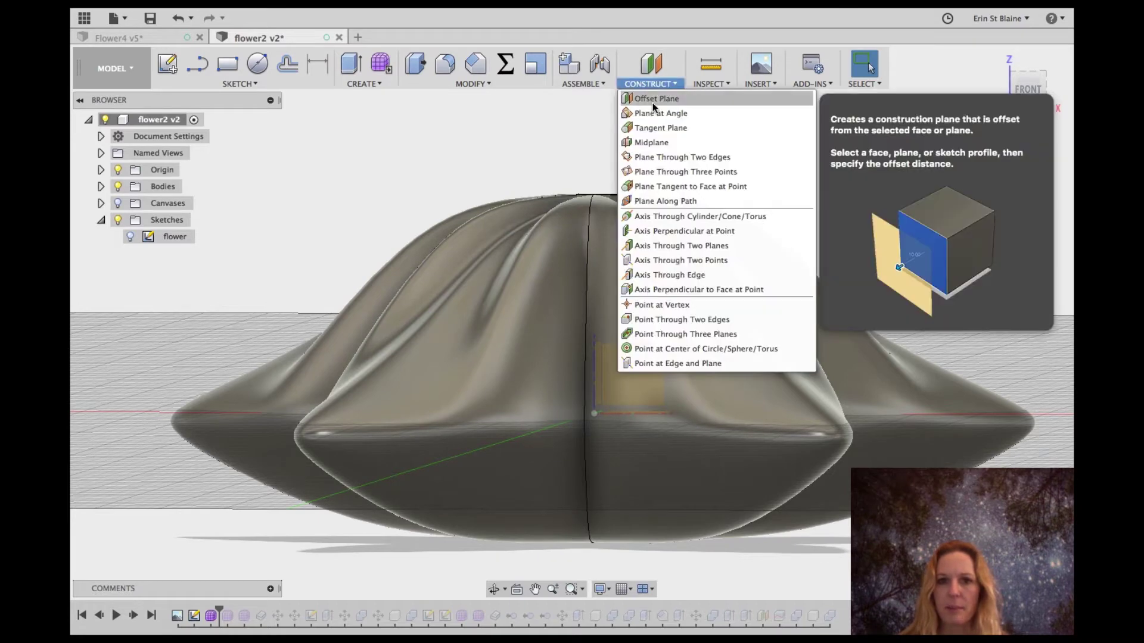
pyautogui.click(652, 101)
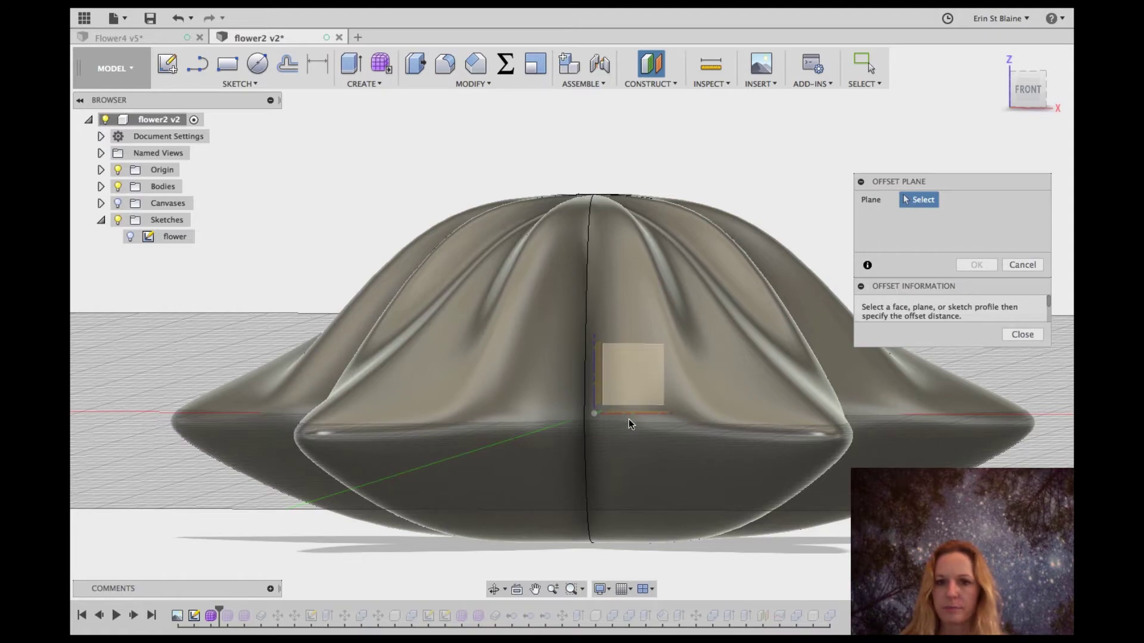
pyautogui.moveTo(1029, 69); pyautogui.dragTo(1018, 21)
pyautogui.click(649, 333)
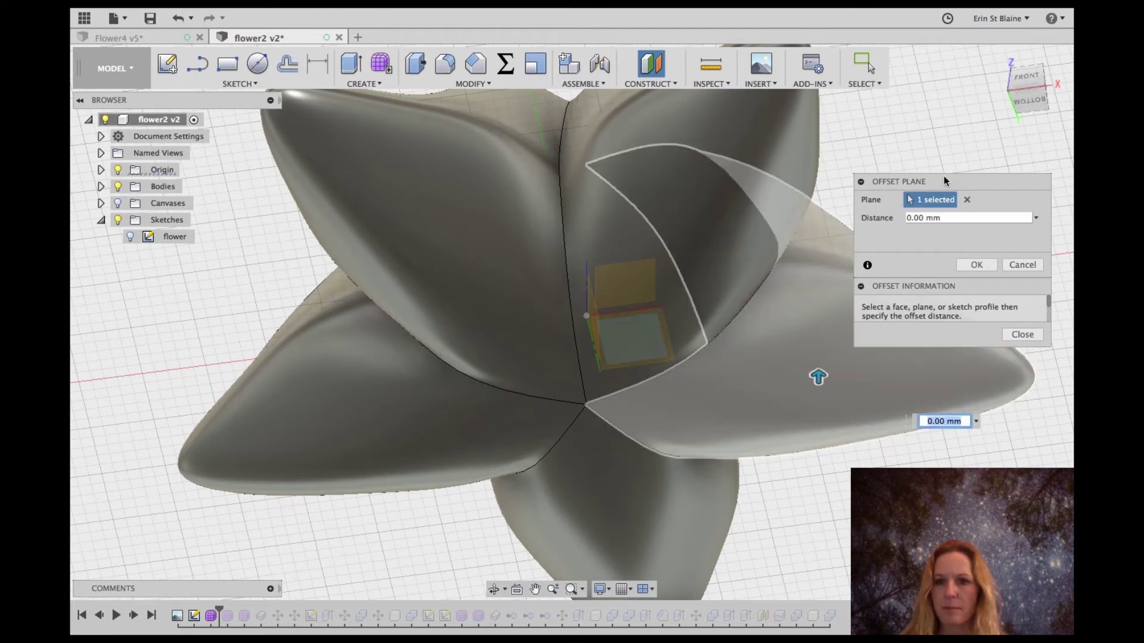
pyautogui.moveTo(944, 216); pyautogui.dragTo(860, 204)
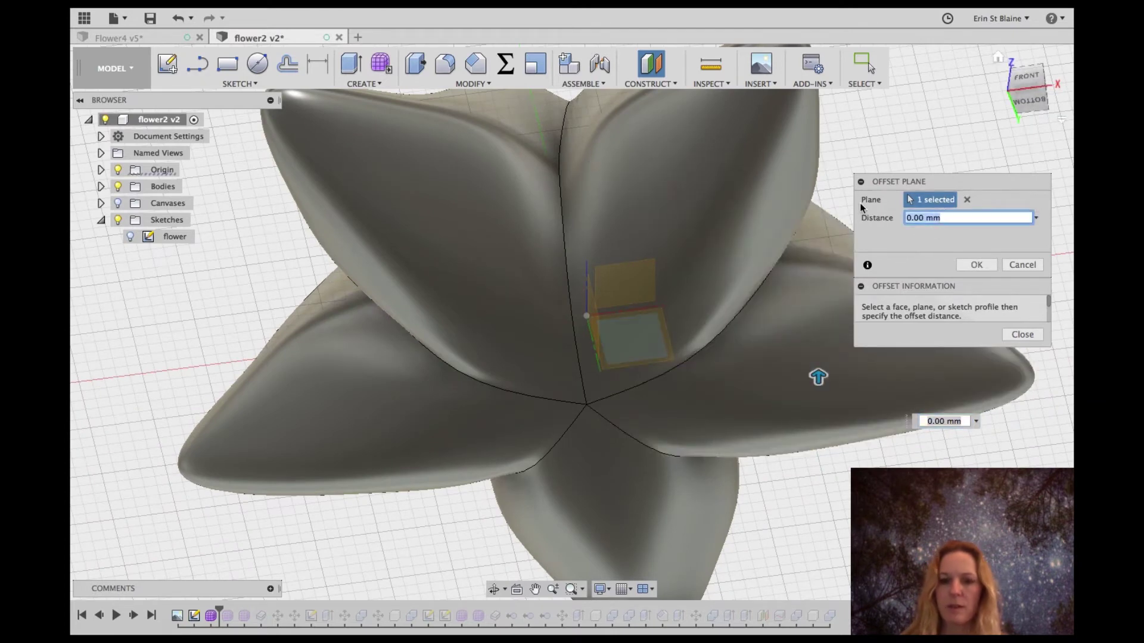
pyautogui.write('light')
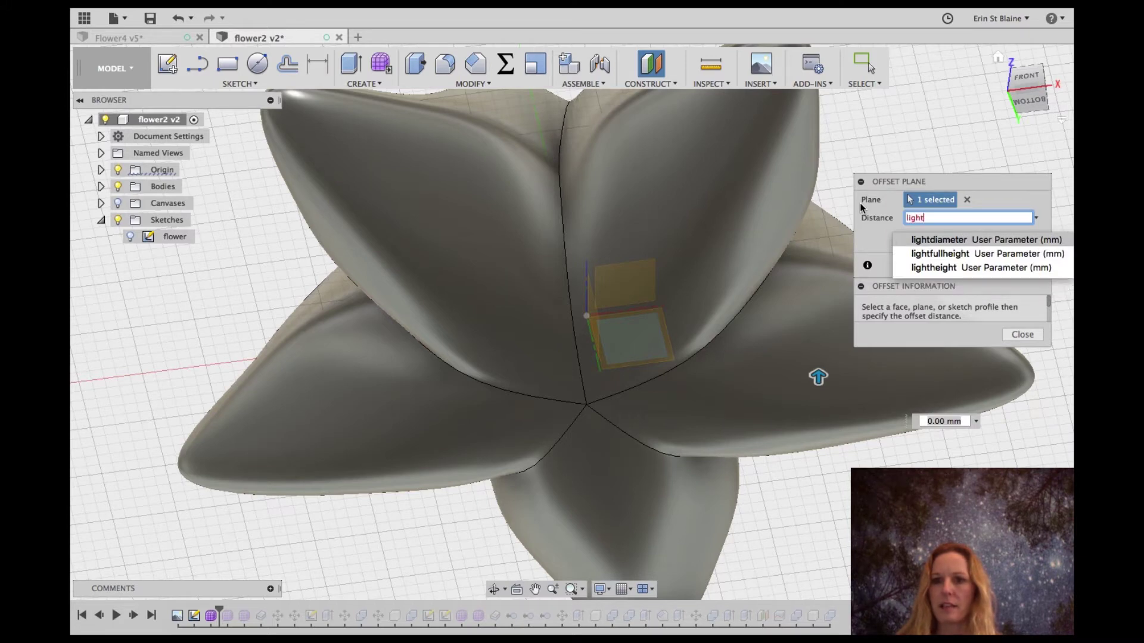
pyautogui.click(958, 267)
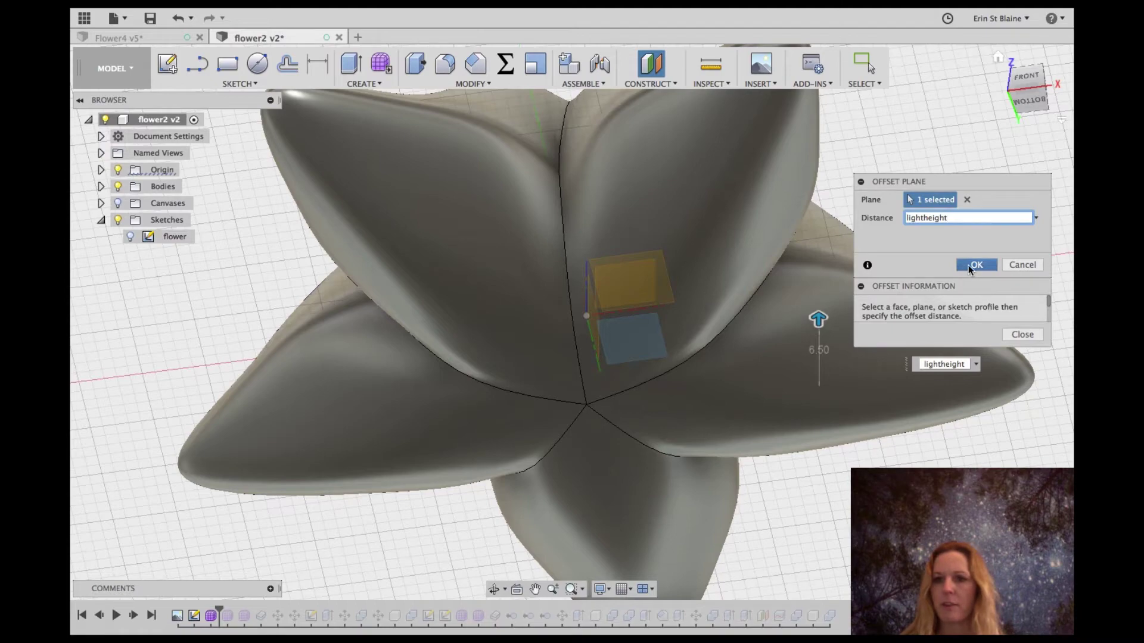
pyautogui.click(969, 267)
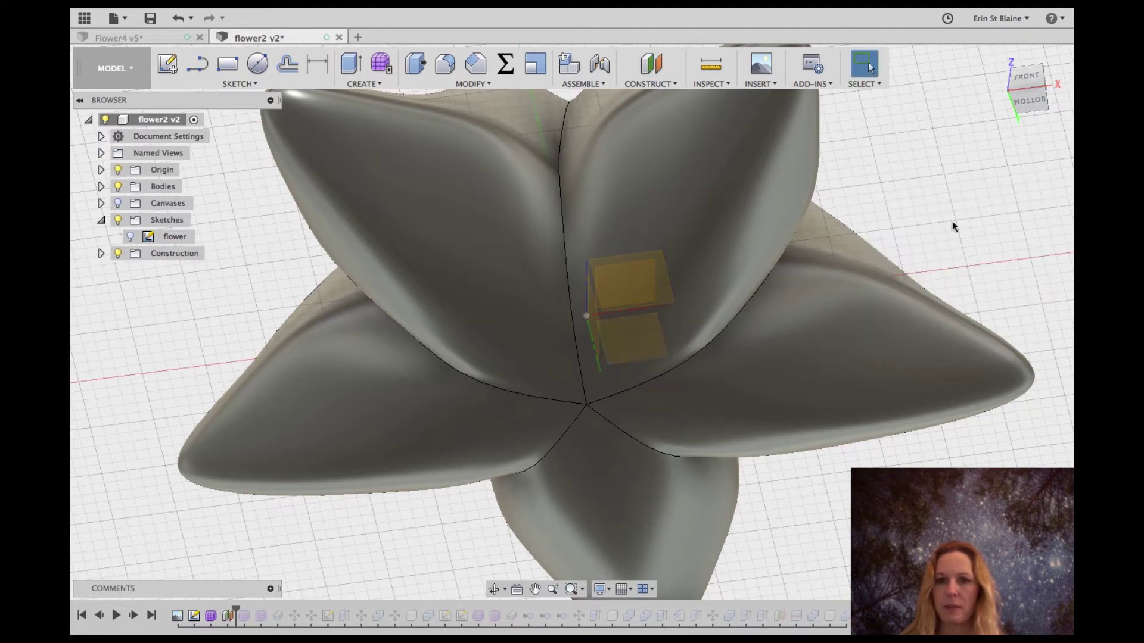
pyautogui.moveTo(1026, 95); pyautogui.dragTo(1037, 141)
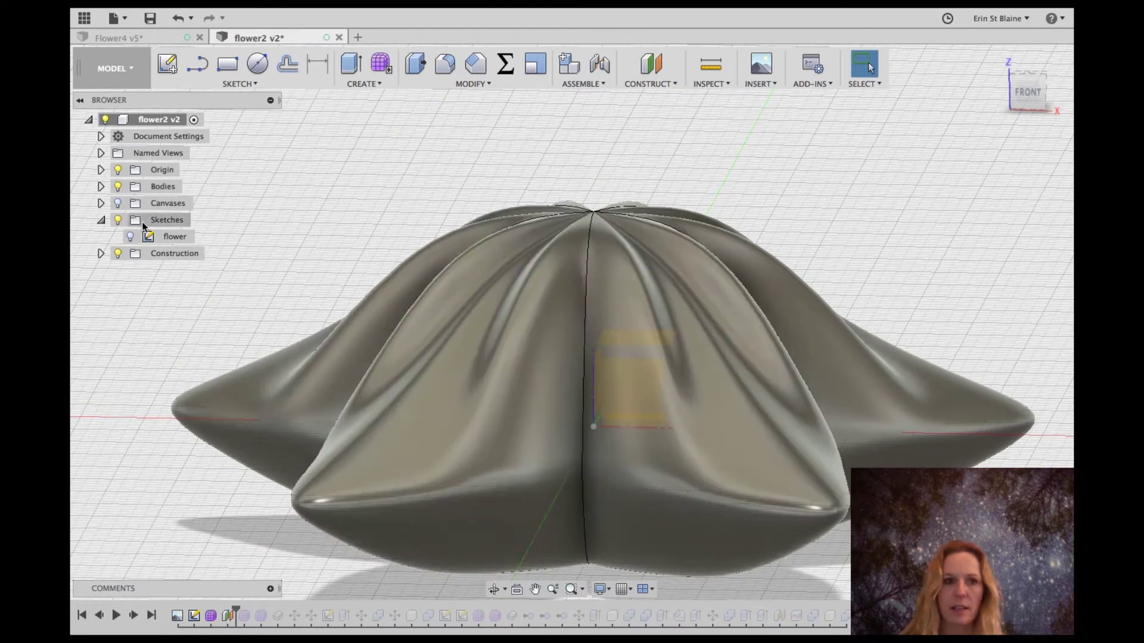
pyautogui.click(117, 186)
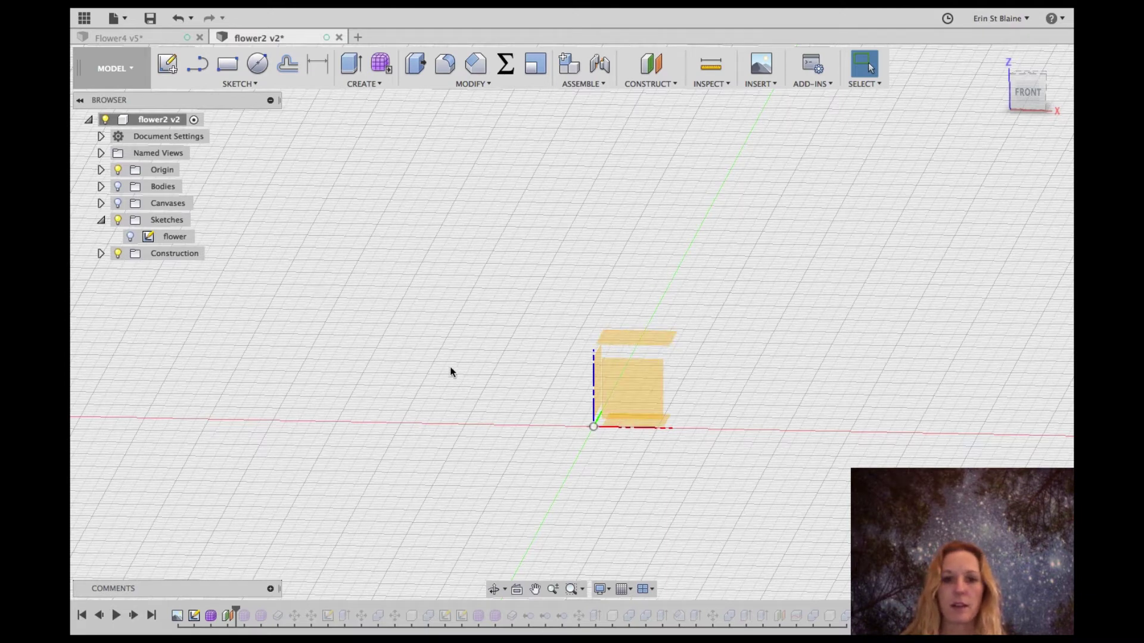
pyautogui.click(131, 237)
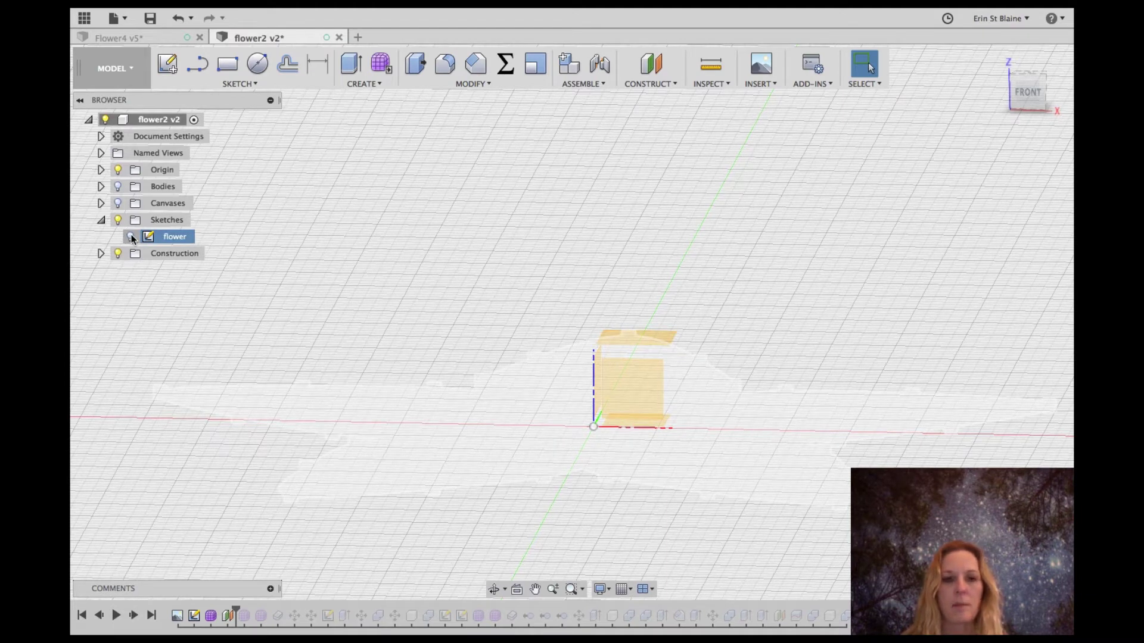
pyautogui.click(130, 237)
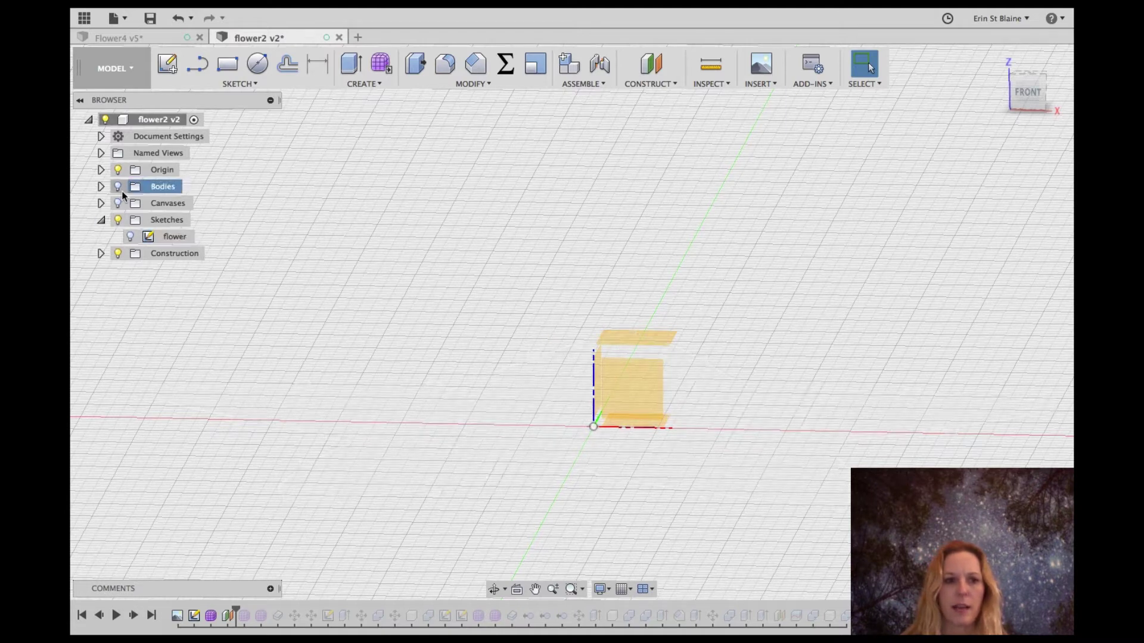
pyautogui.click(101, 186)
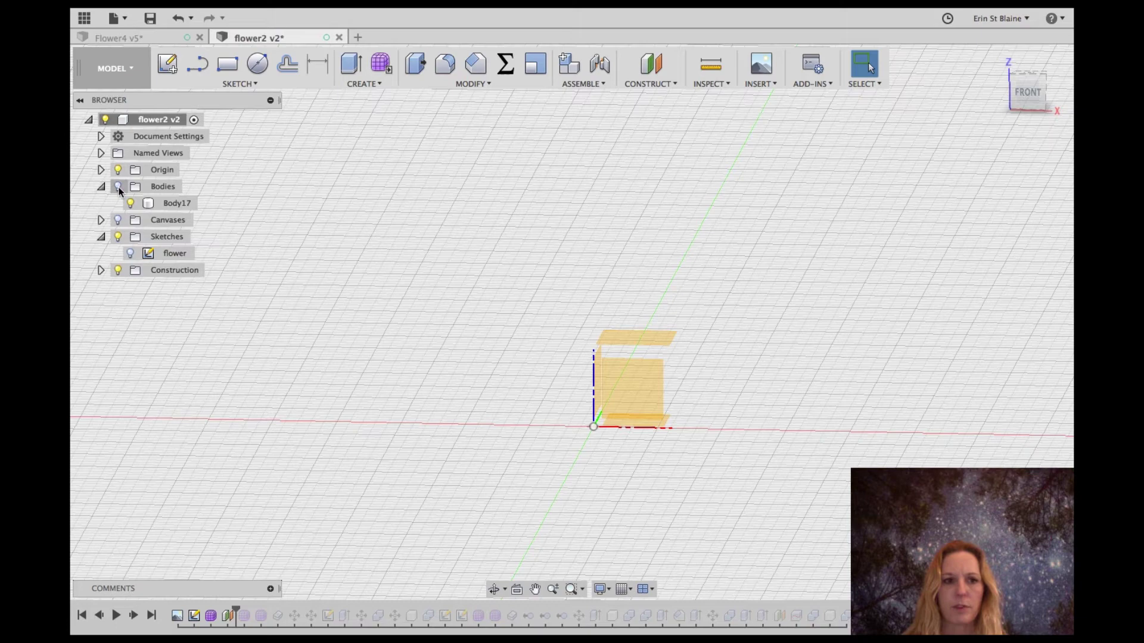
pyautogui.click(118, 186)
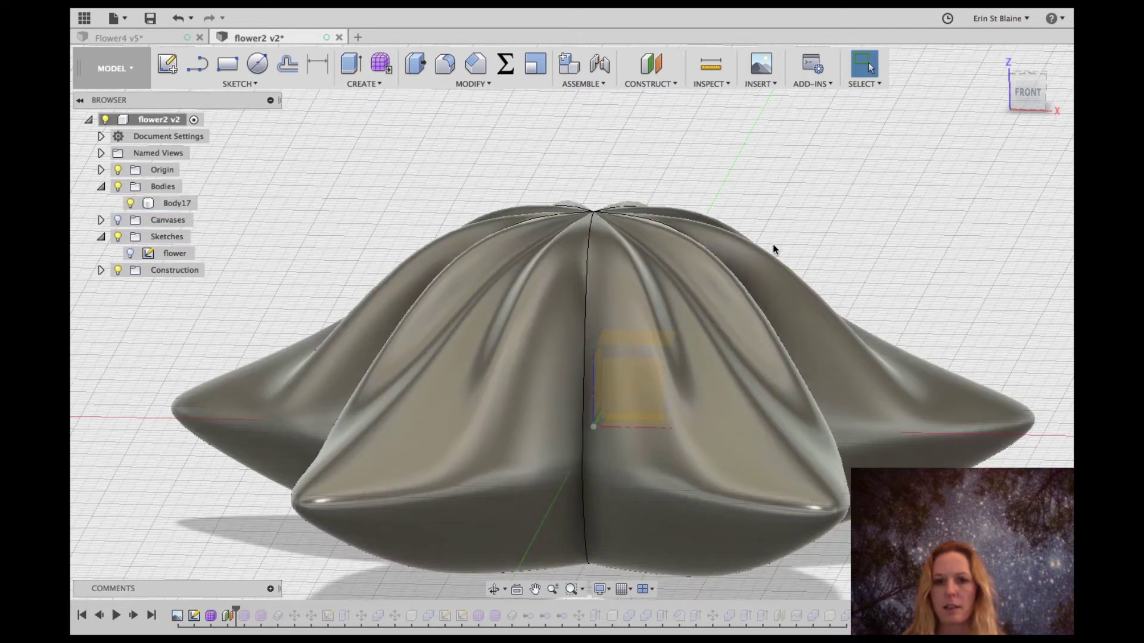
# - Move the whole flower body 16 mm upward along Z without creating a copy
pyautogui.press('m')
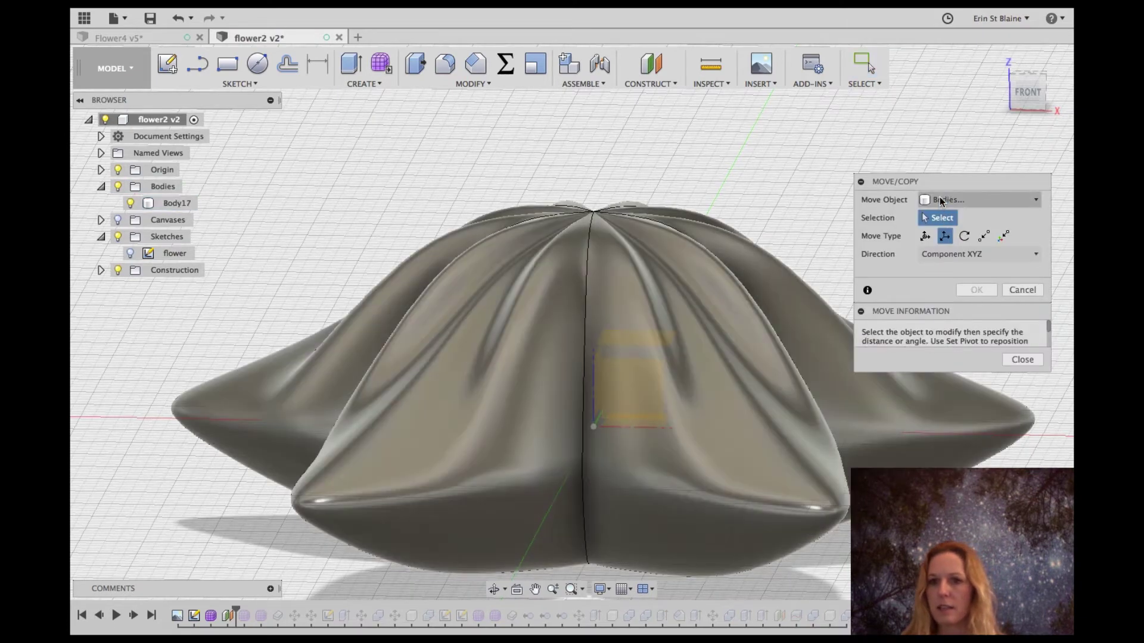
pyautogui.click(709, 281)
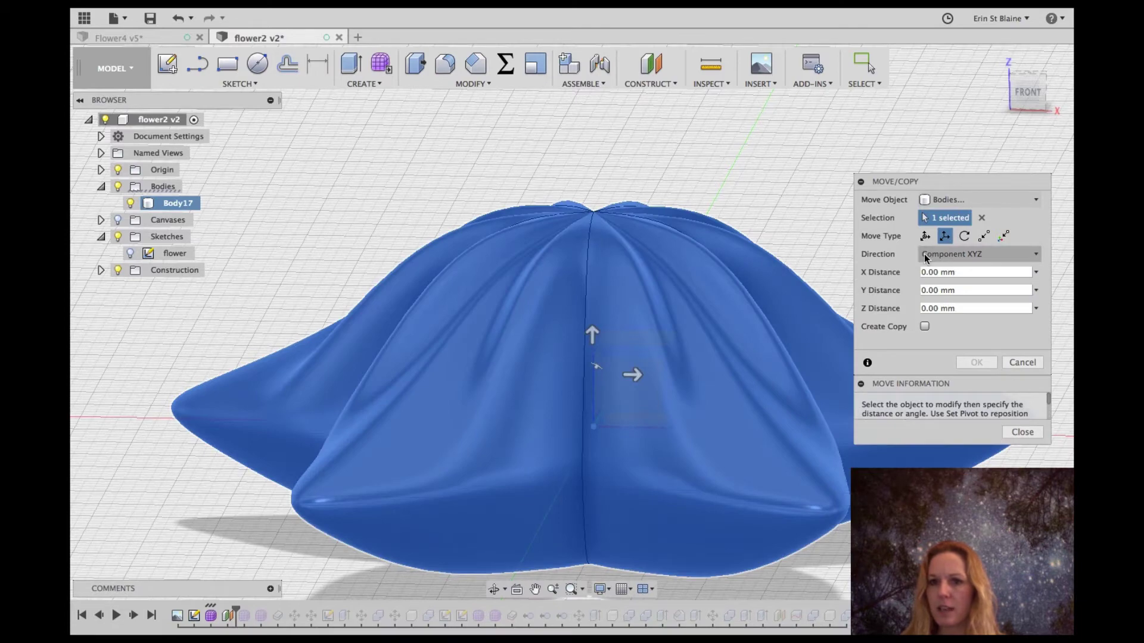
pyautogui.moveTo(591, 334); pyautogui.dragTo(621, 217)
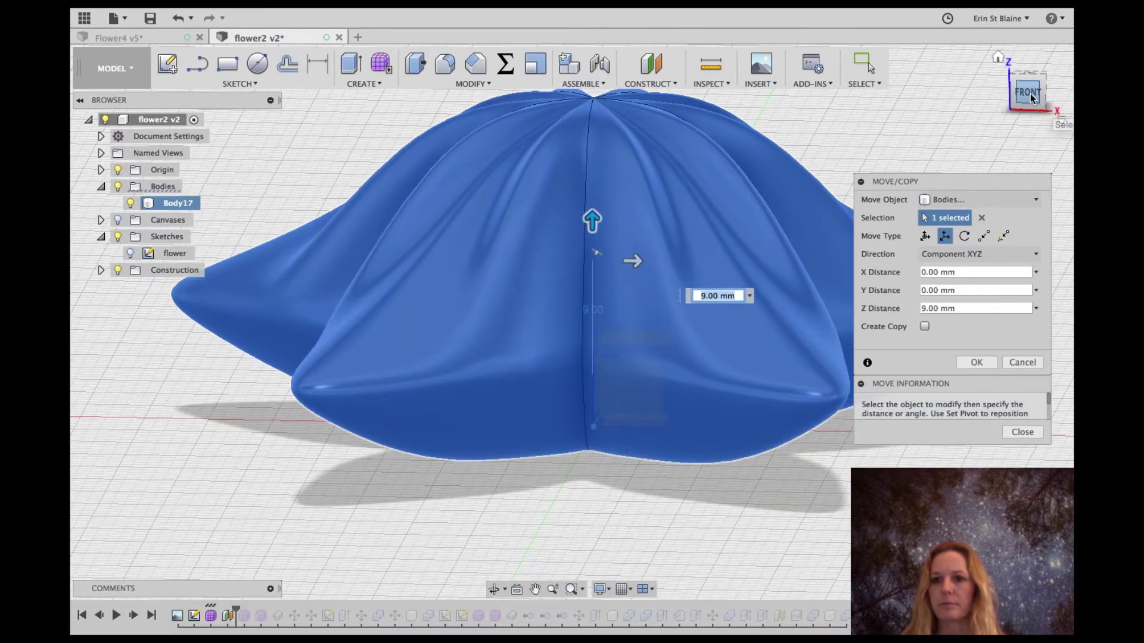
pyautogui.moveTo(1031, 94); pyautogui.dragTo(1019, 82)
pyautogui.moveTo(933, 309); pyautogui.dragTo(915, 304)
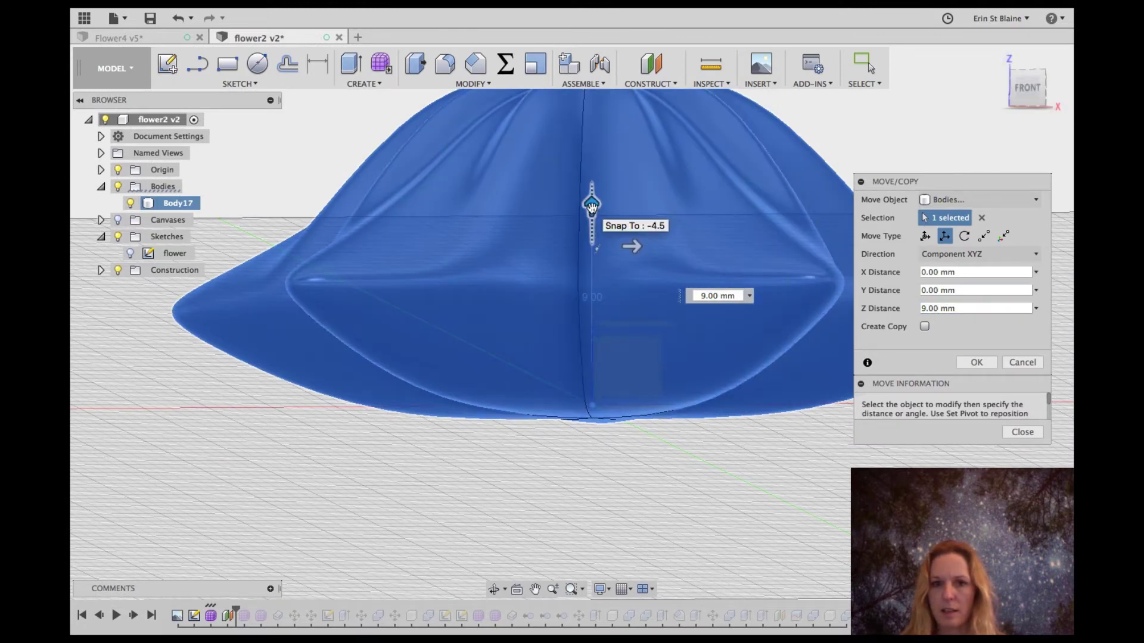
pyautogui.moveTo(593, 203); pyautogui.dragTo(614, 113)
pyautogui.moveTo(1026, 98)
pyautogui.mouseDown()
pyautogui.moveTo(1026, 33)
pyautogui.moveTo(1026, 98)
pyautogui.moveTo(1024, 88)
pyautogui.mouseUp()
pyautogui.moveTo(710, 279)
pyautogui.mouseDown(button='middle')
pyautogui.moveTo(707, 332)
pyautogui.moveTo(542, 424)
pyautogui.moveTo(638, 384)
pyautogui.mouseUp(button='middle')
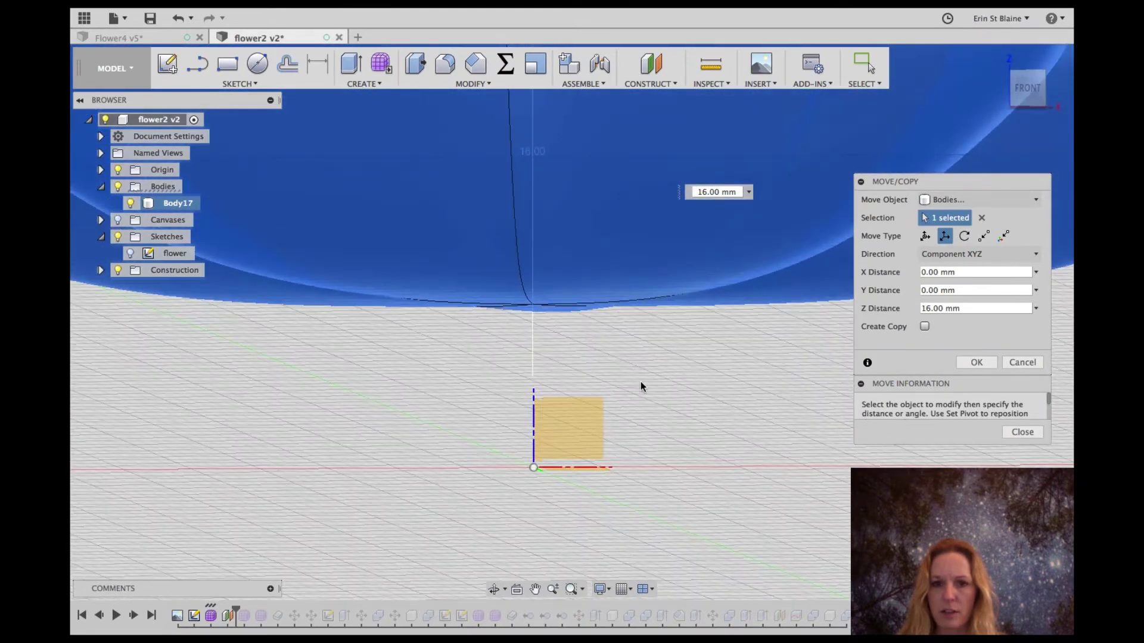
pyautogui.moveTo(1024, 90); pyautogui.dragTo(1022, 88)
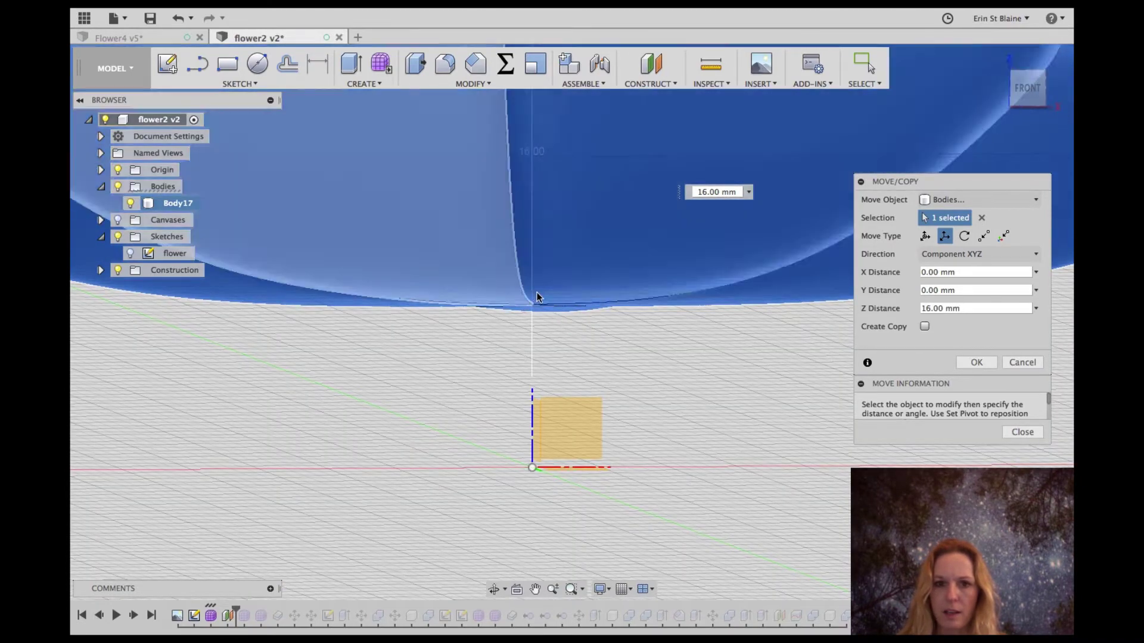
pyautogui.scroll(-5, 667, 336)
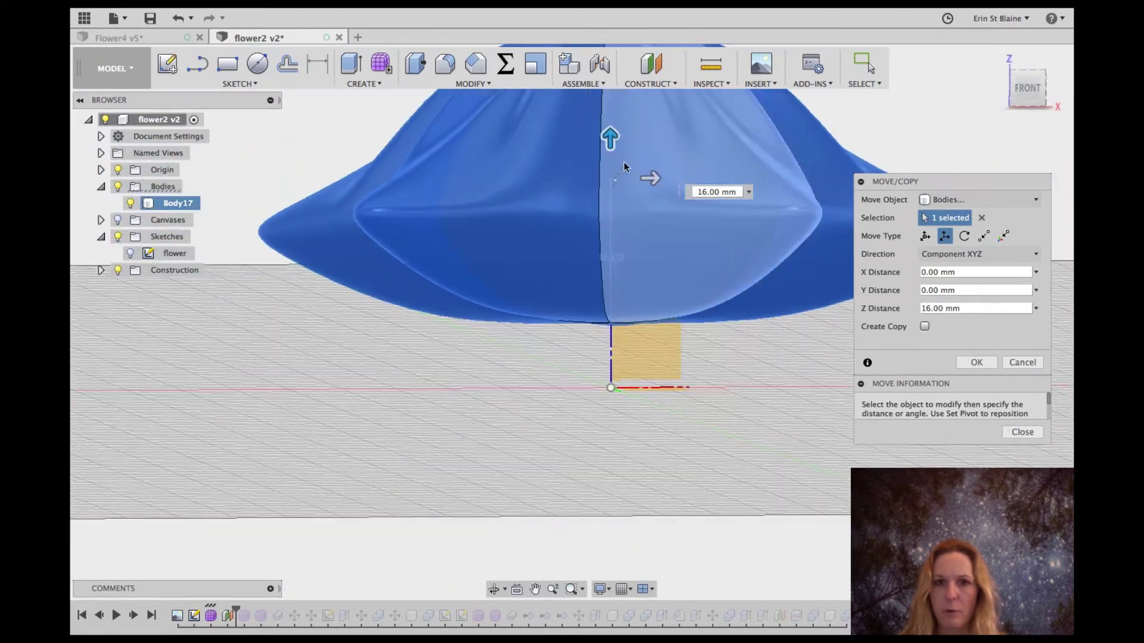
pyautogui.moveTo(601, 128)
pyautogui.mouseDown()
pyautogui.moveTo(607, 98)
pyautogui.moveTo(610, 138)
pyautogui.mouseUp()
pyautogui.moveTo(1029, 89)
pyautogui.mouseDown()
pyautogui.moveTo(1030, 35)
pyautogui.moveTo(1025, 54)
pyautogui.moveTo(930, 55)
pyautogui.moveTo(879, 78)
pyautogui.moveTo(1041, 80)
pyautogui.mouseUp()
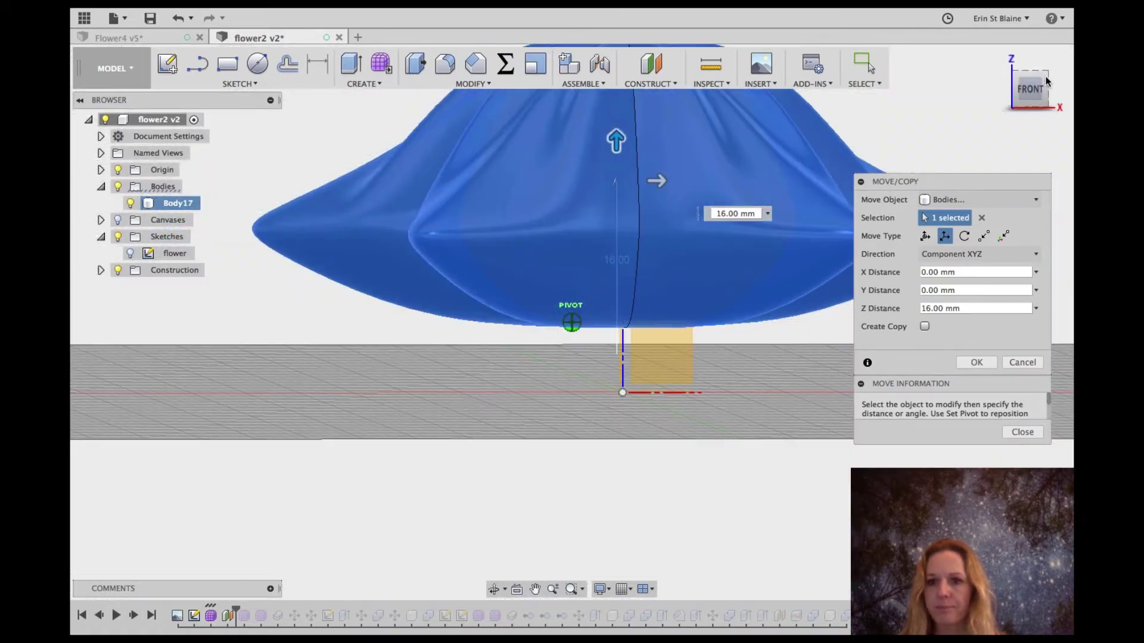
pyautogui.click(966, 364)
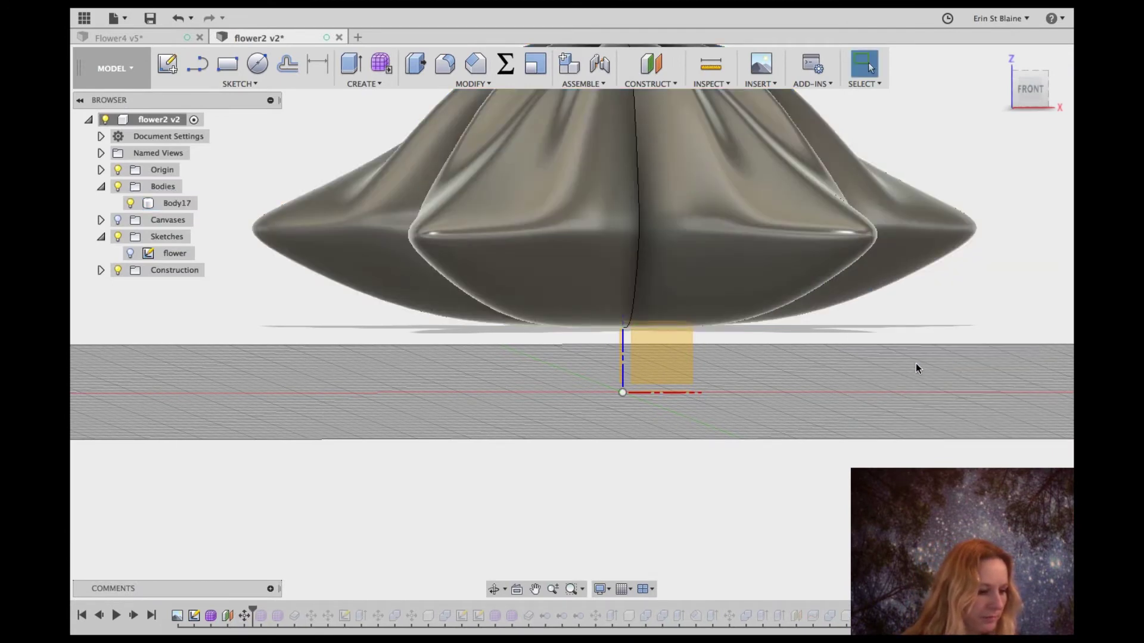
# - Hide the flower body and the construction planes, leaving the origin visible in a top view
pyautogui.click(130, 204)
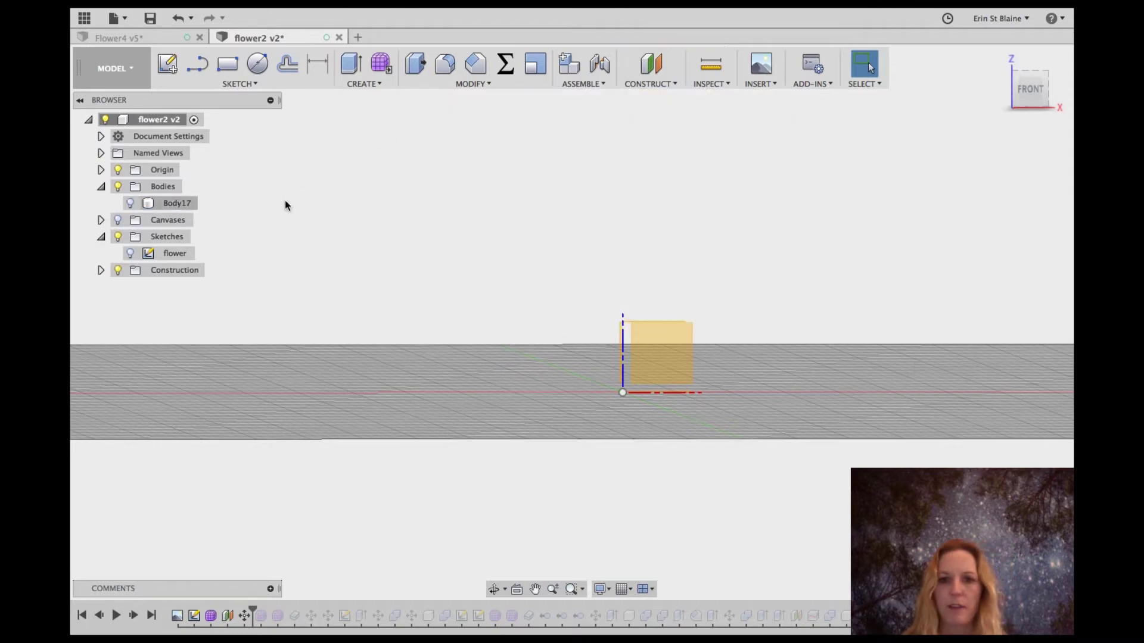
pyautogui.moveTo(1026, 102)
pyautogui.mouseDown()
pyautogui.moveTo(1039, 194)
pyautogui.moveTo(1008, 71)
pyautogui.moveTo(1026, 165)
pyautogui.mouseUp()
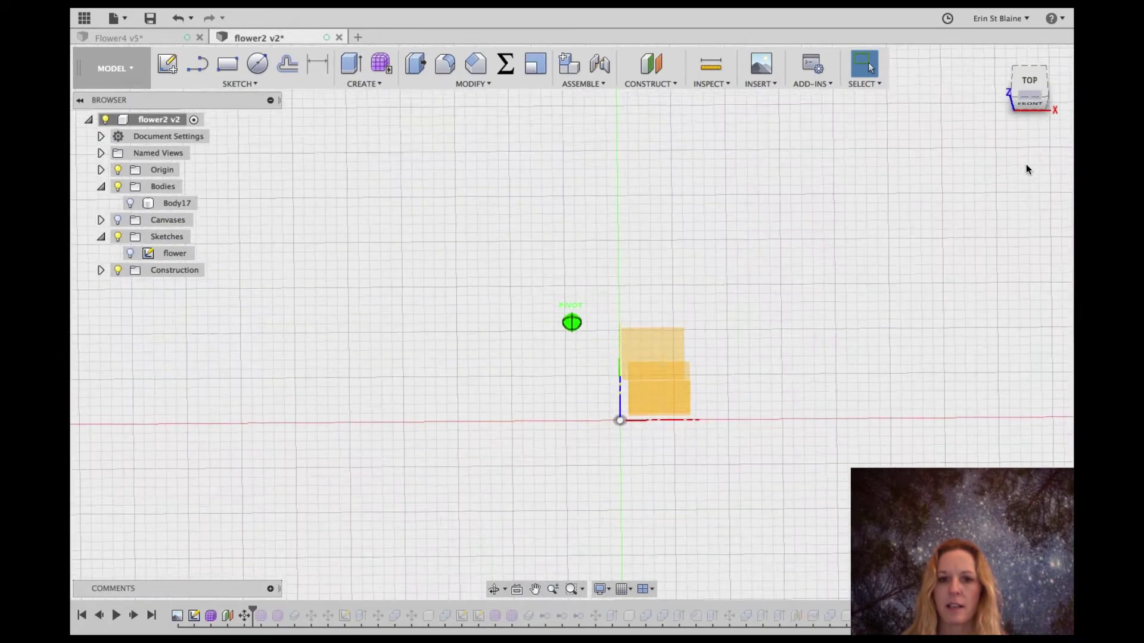
pyautogui.click(1029, 89)
pyautogui.click(118, 269)
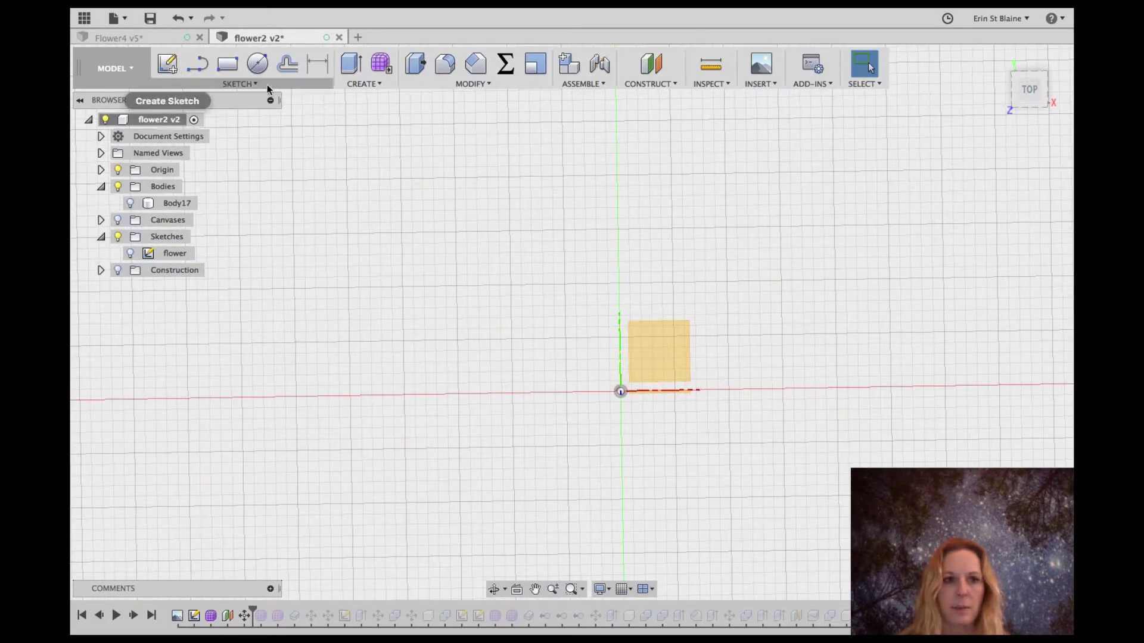
# - Sketch a circle centered on the origin of the horizontal plane with diameter lightdiameter, and place its dimension below the circle
pyautogui.click(167, 63)
pyautogui.click(651, 357)
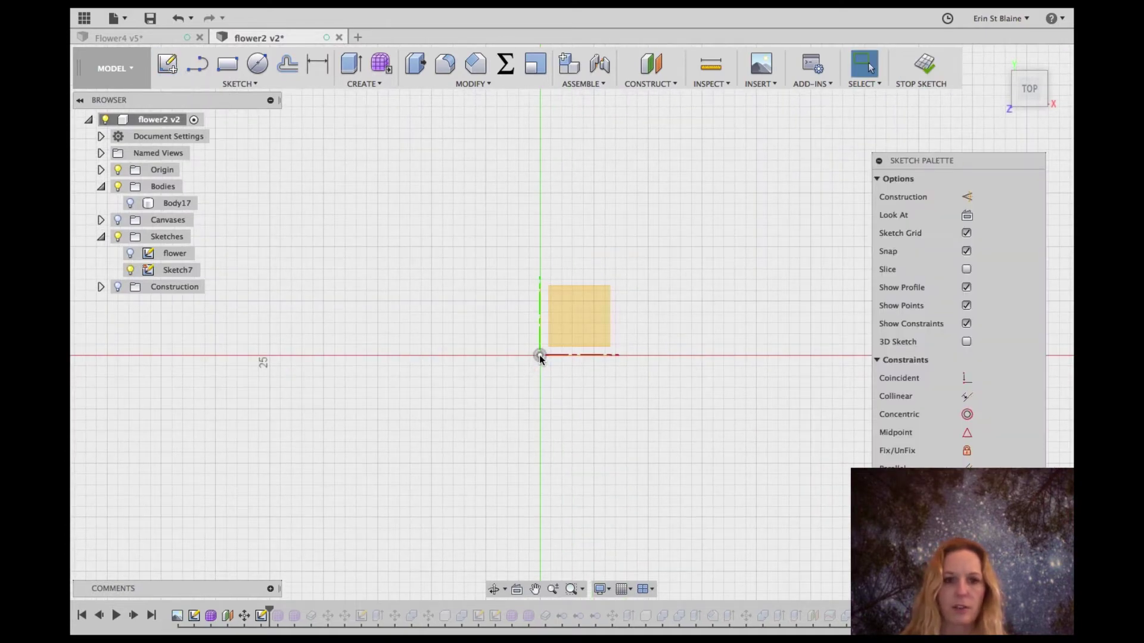
pyautogui.press('c')
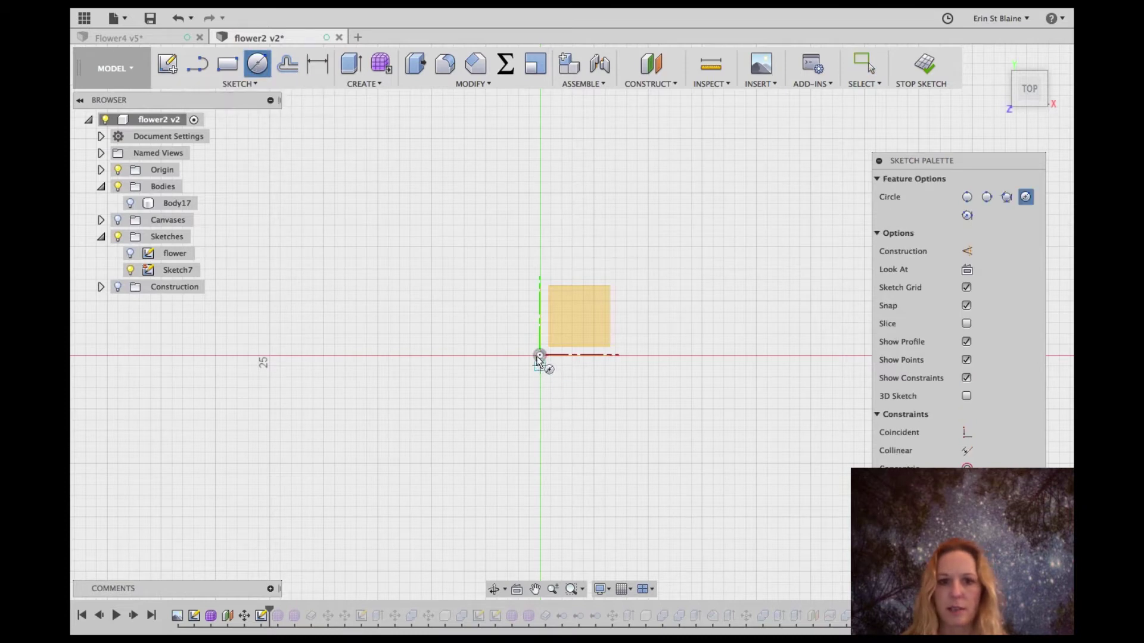
pyautogui.click(540, 356)
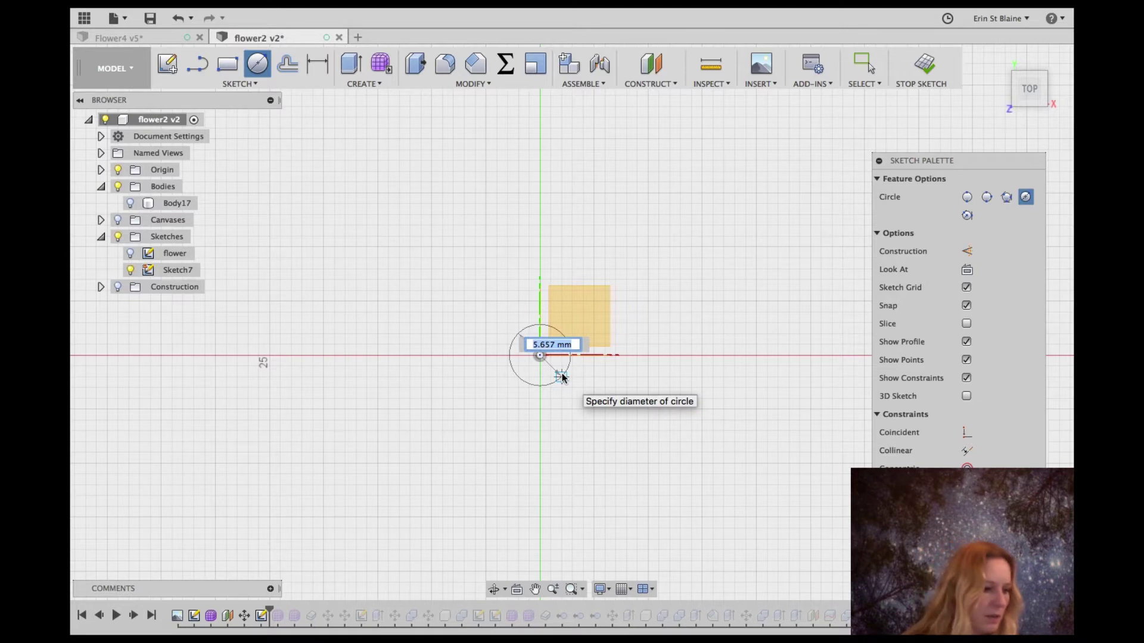
pyautogui.write('light')
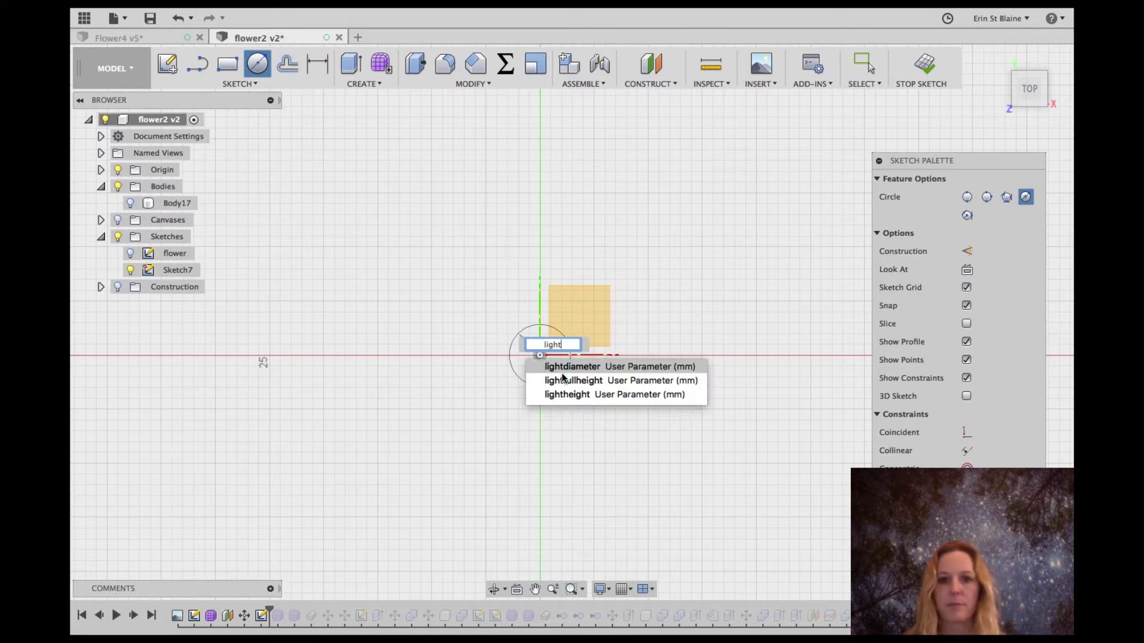
pyautogui.write('di')
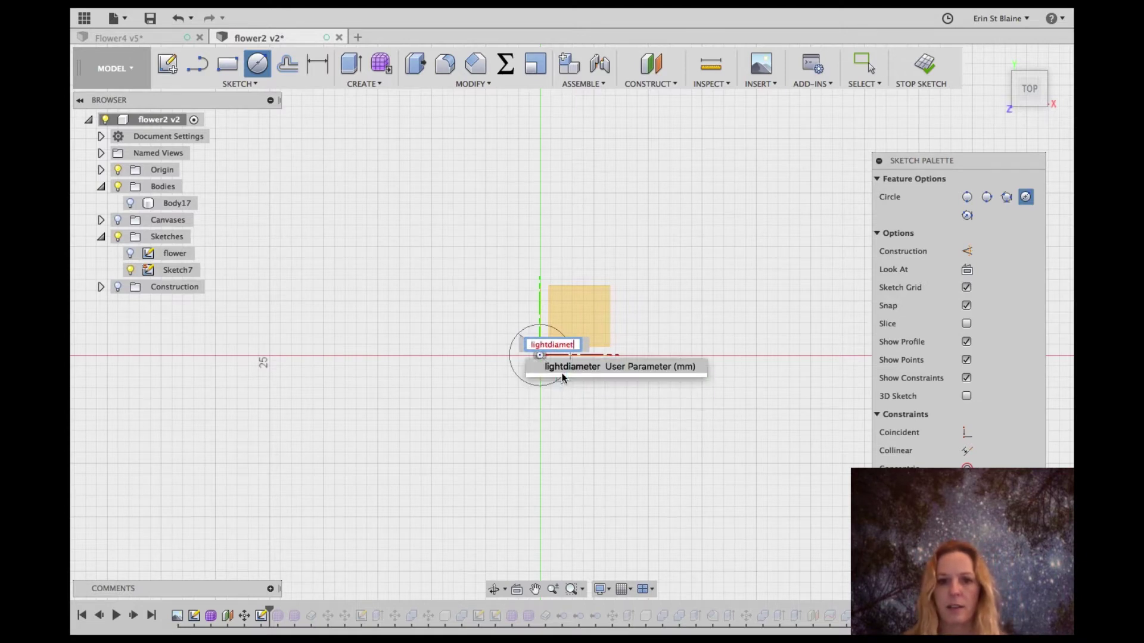
pyautogui.write('amet')
pyautogui.press('Return')
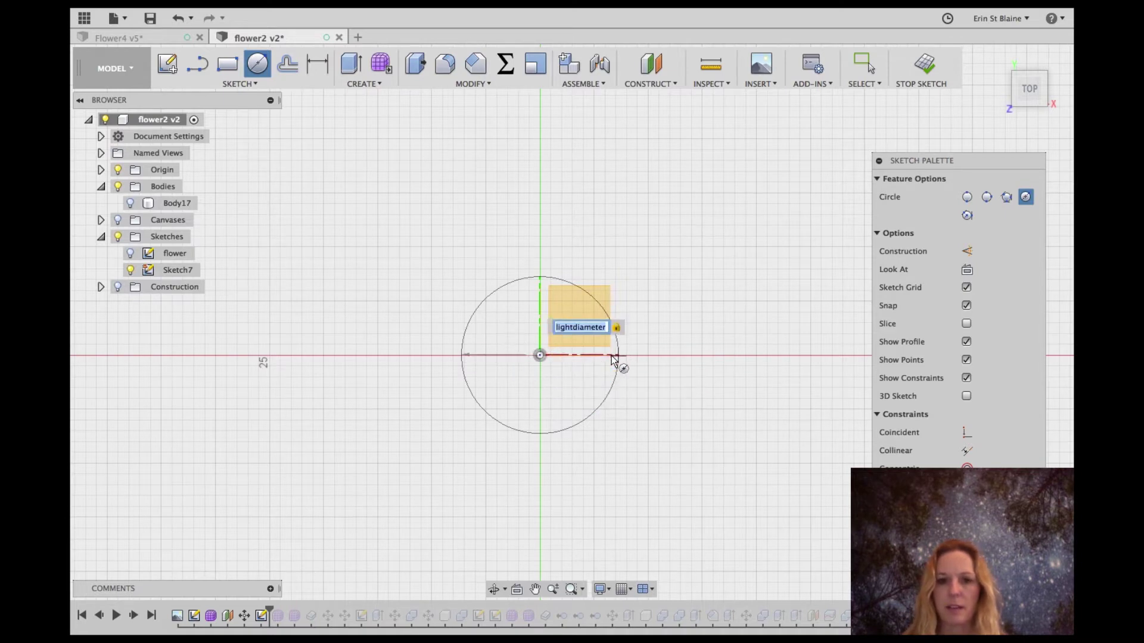
pyautogui.press('Return')
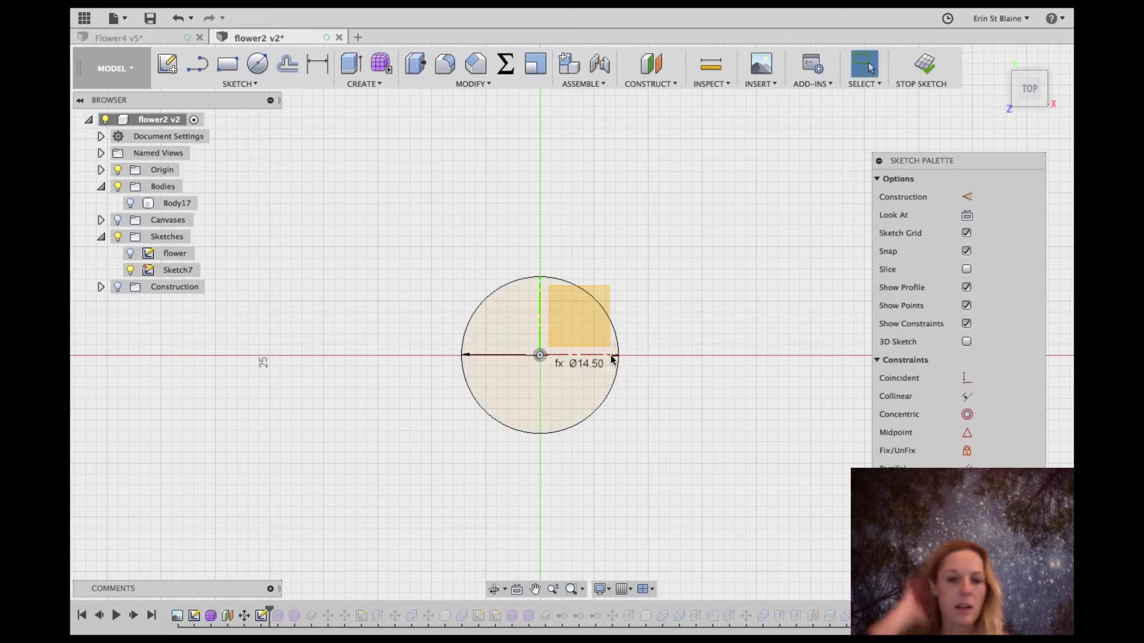
pyautogui.moveTo(595, 365); pyautogui.dragTo(539, 485)
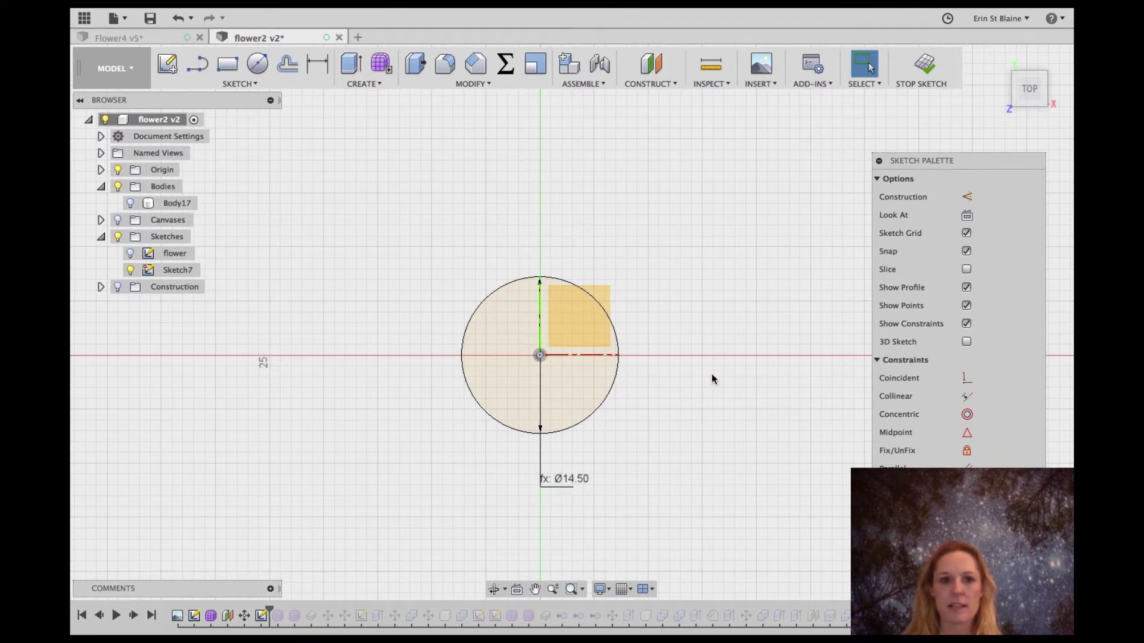
# - Sketch a center rectangle on the origin with its width set to wirewidth and its height about 23 mm along the vertical axis
pyautogui.click(240, 84)
pyautogui.moveTo(213, 199)
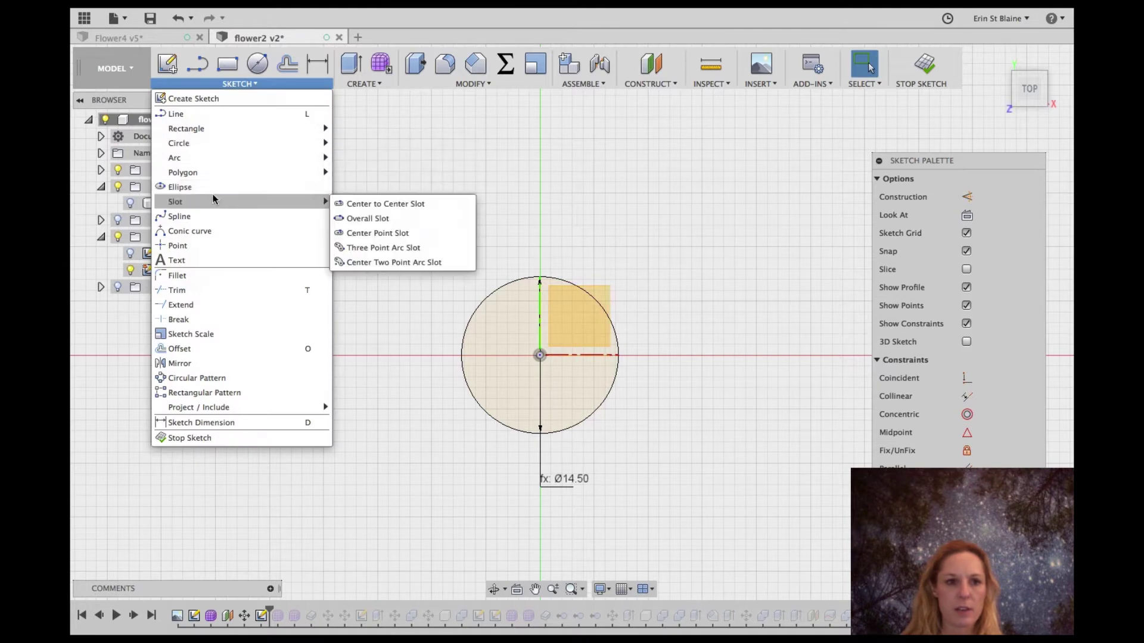
pyautogui.moveTo(214, 129)
pyautogui.click(384, 158)
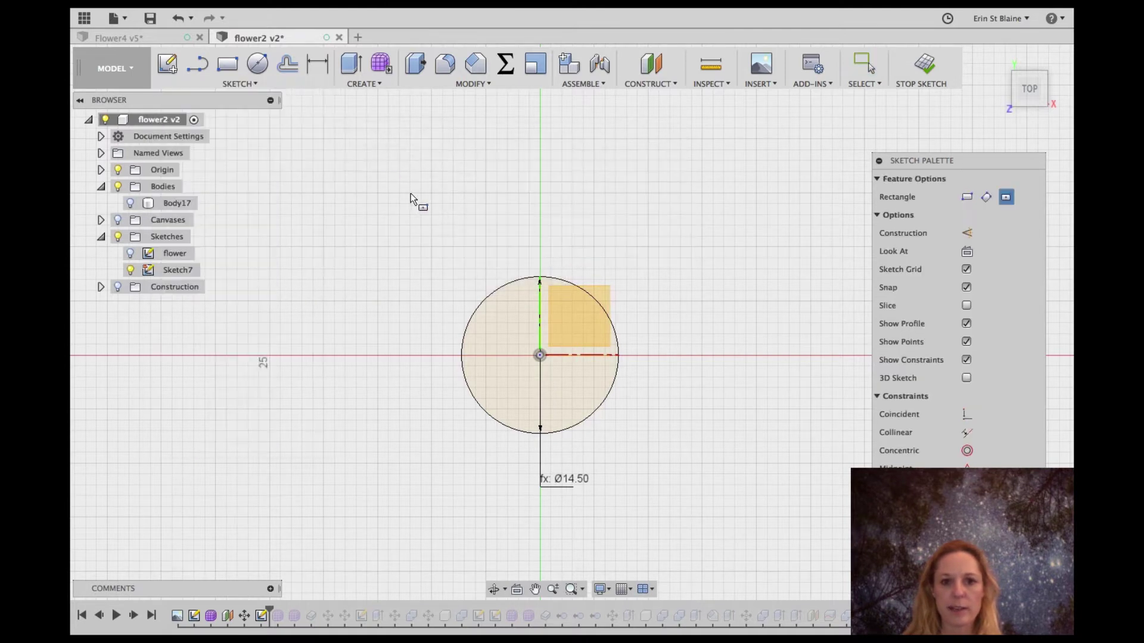
pyautogui.click(539, 355)
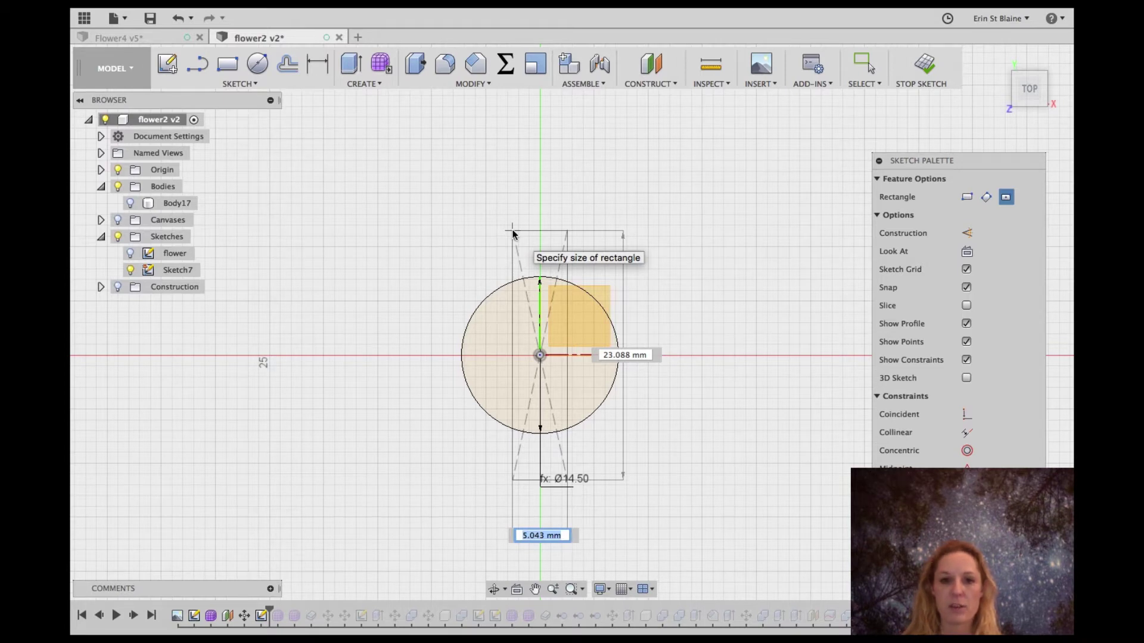
pyautogui.write('wirewidth')
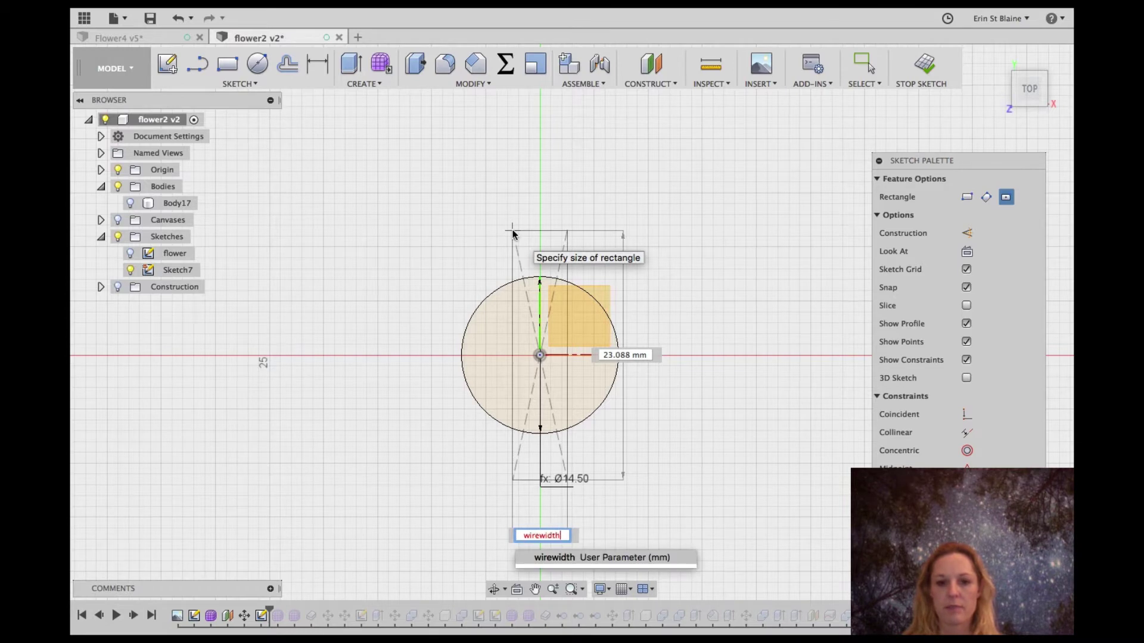
pyautogui.press('Tab')
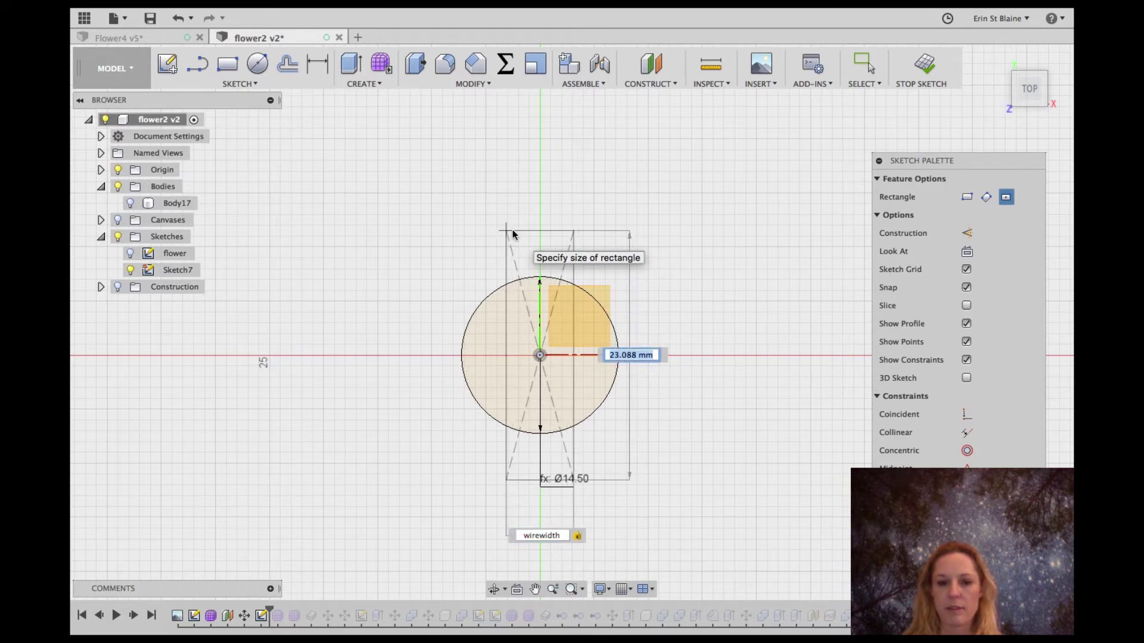
pyautogui.press('Return')
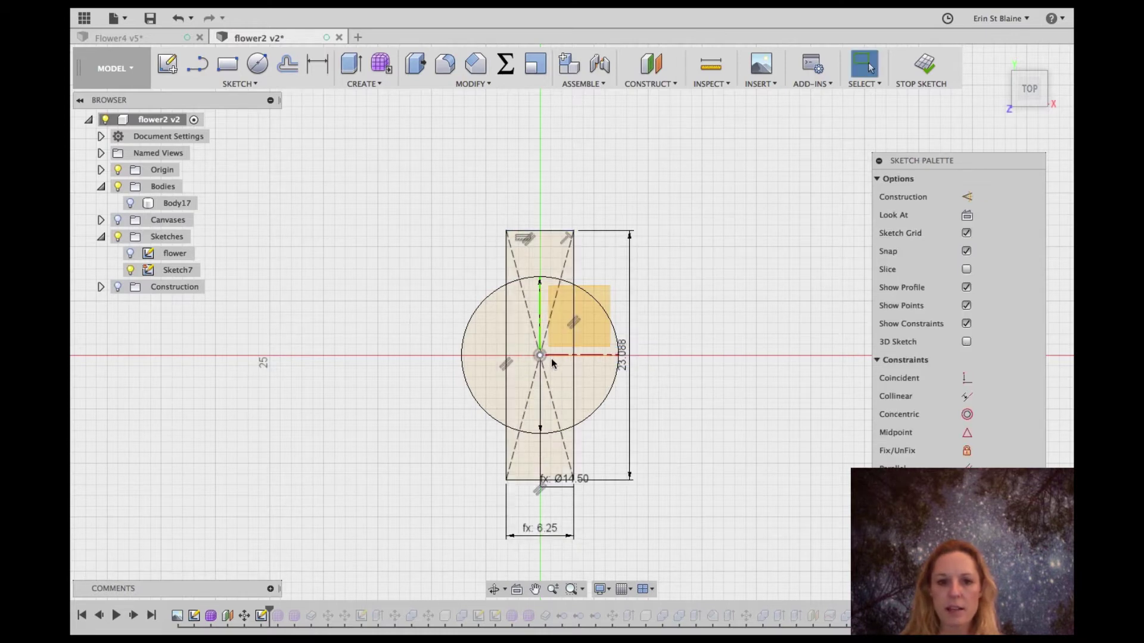
# - Sketch a second center rectangle on the origin, crossing the first, about 24 mm long with its height set to nubwidth
pyautogui.click(248, 84)
pyautogui.click(247, 84)
pyautogui.click(516, 329)
pyautogui.rightClick(516, 333)
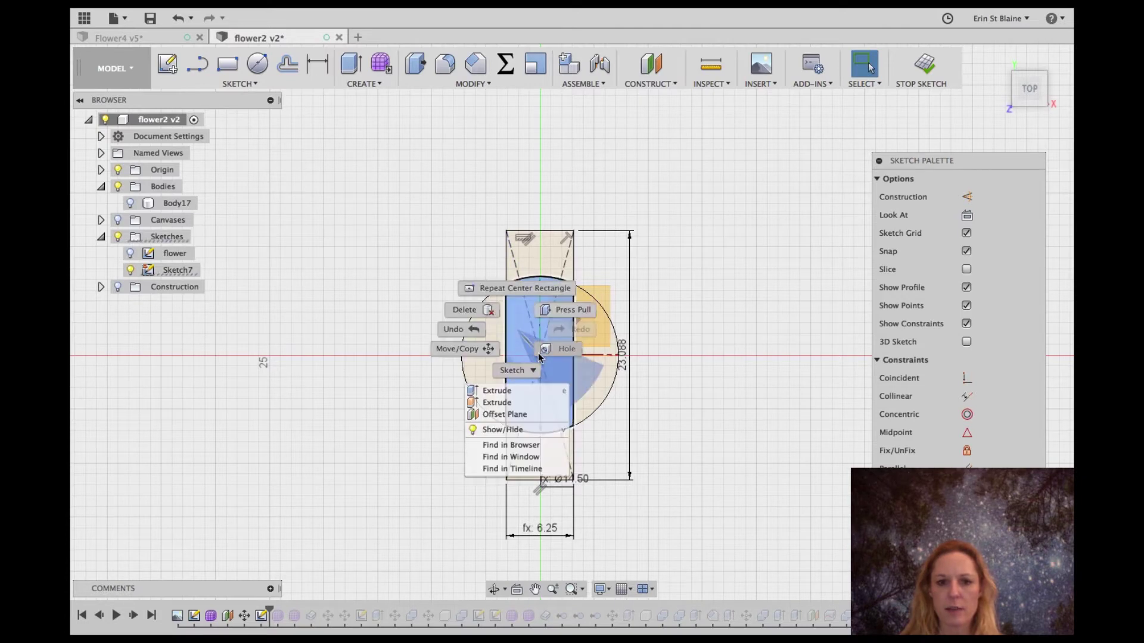
pyautogui.click(516, 289)
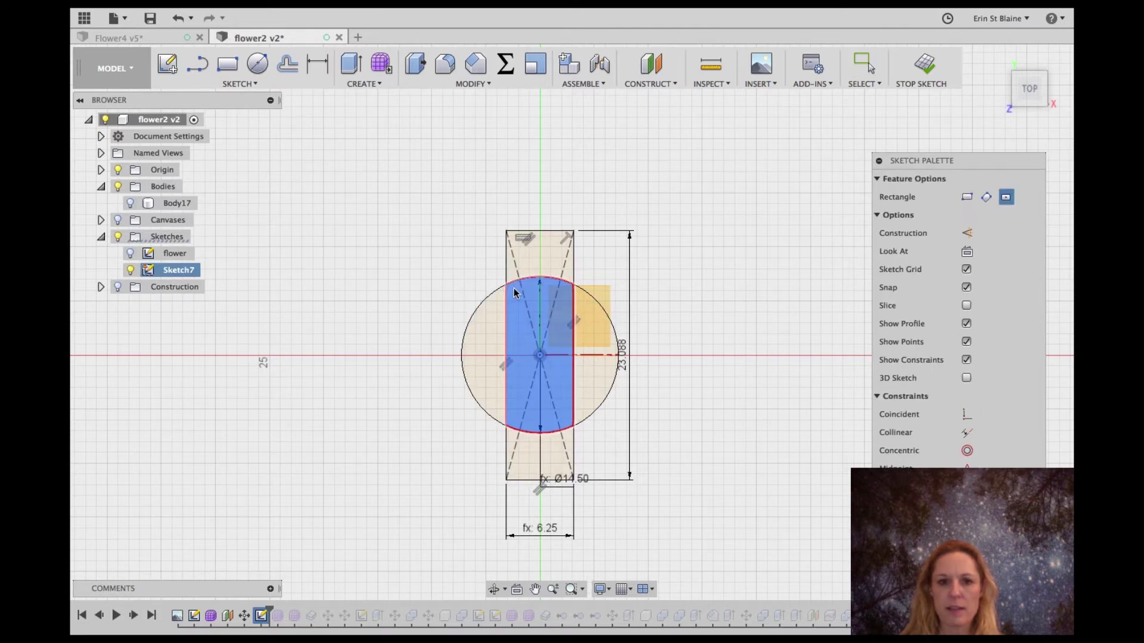
pyautogui.click(541, 358)
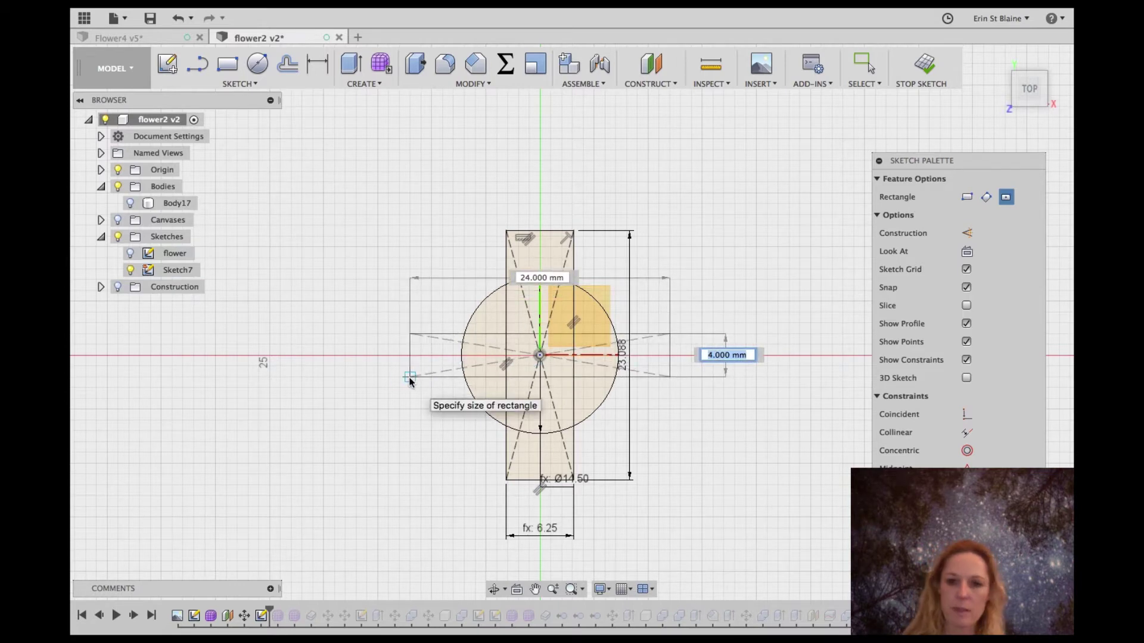
pyautogui.write('nubwi')
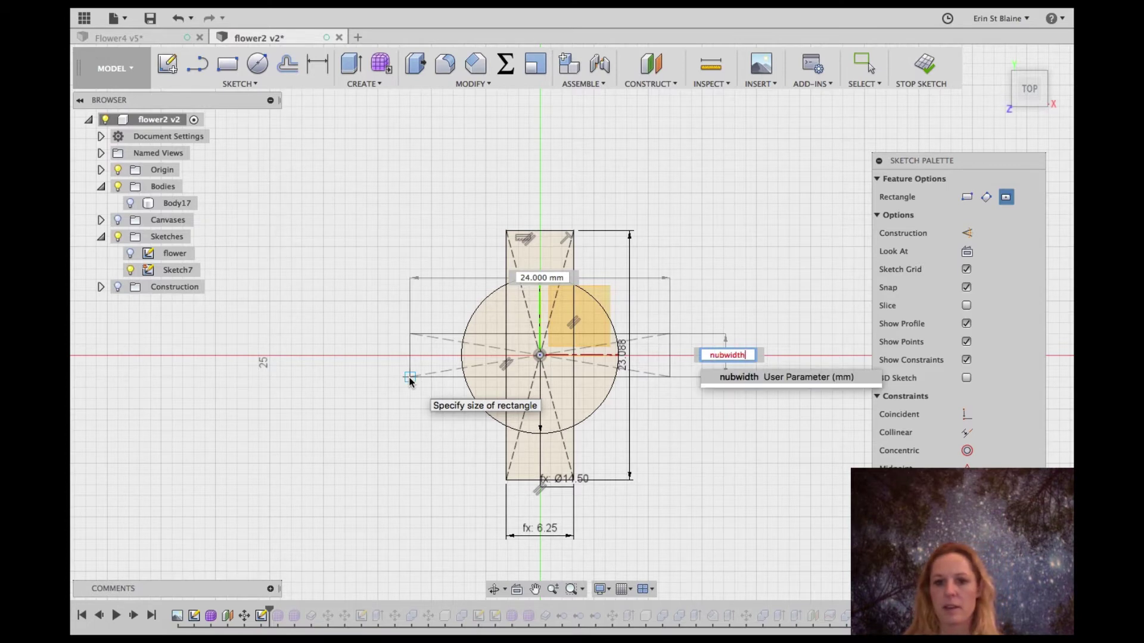
pyautogui.write('dth')
pyautogui.press('Tab')
pyautogui.press('Return')
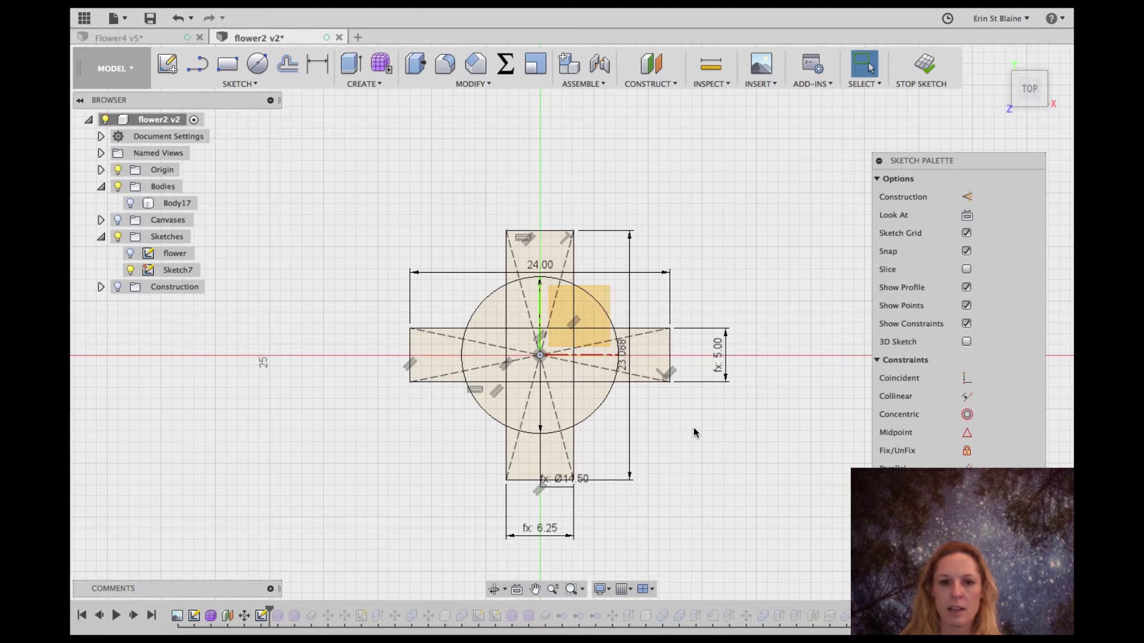
# - Offset the light circle outward by 1 mm
pyautogui.click(480, 309)
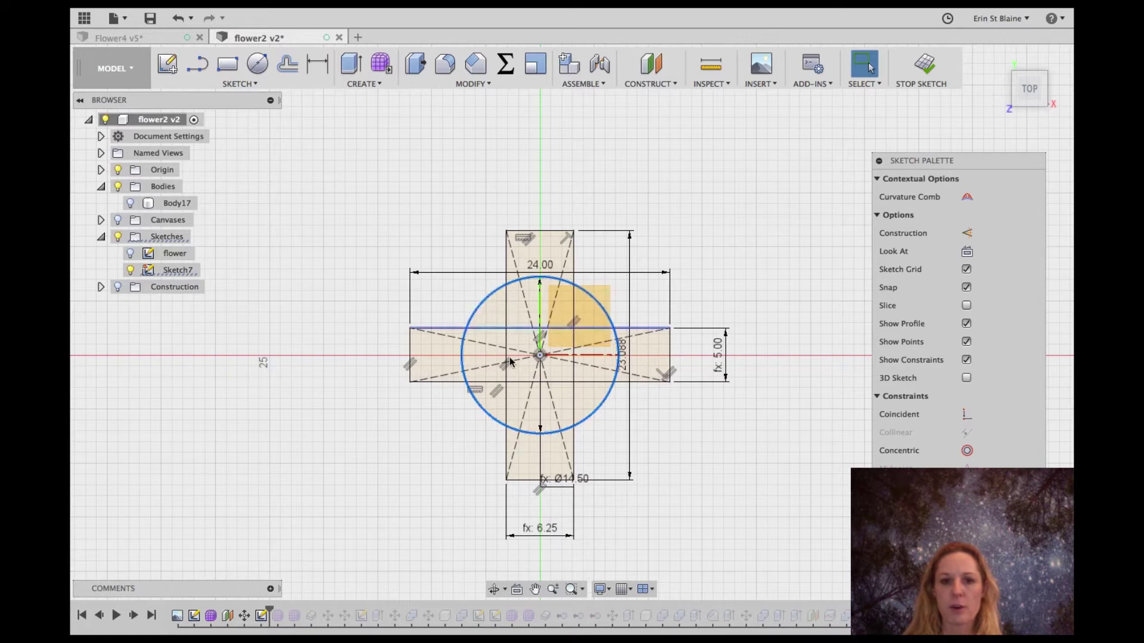
pyautogui.click(562, 317)
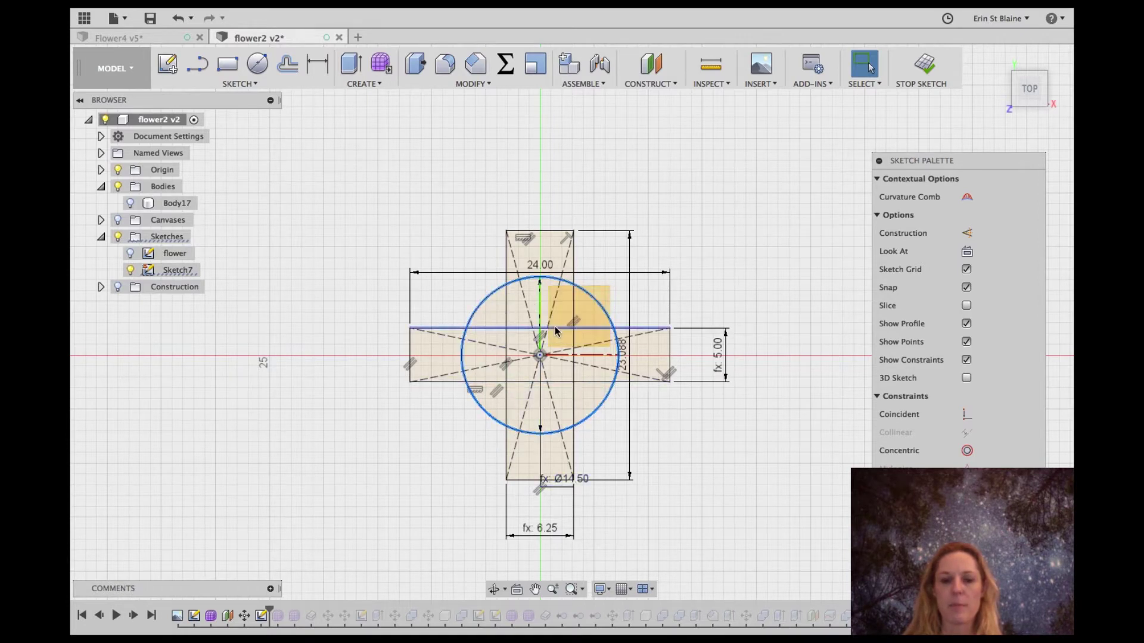
pyautogui.click(287, 69)
pyautogui.moveTo(470, 300); pyautogui.dragTo(486, 313)
pyautogui.write('1')
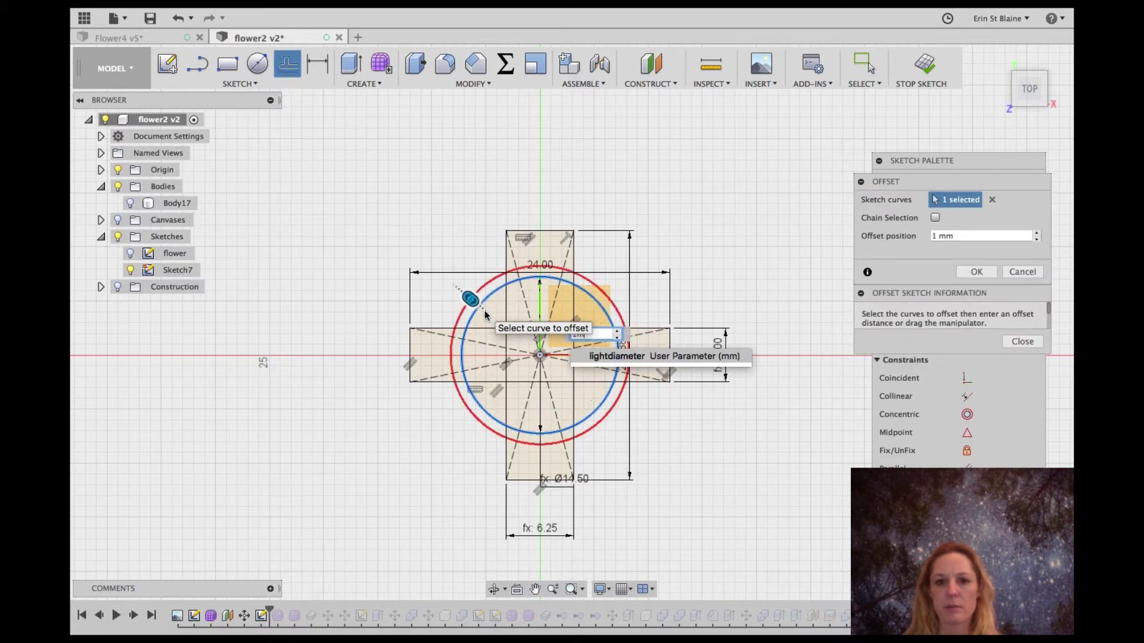
pyautogui.press('Return')
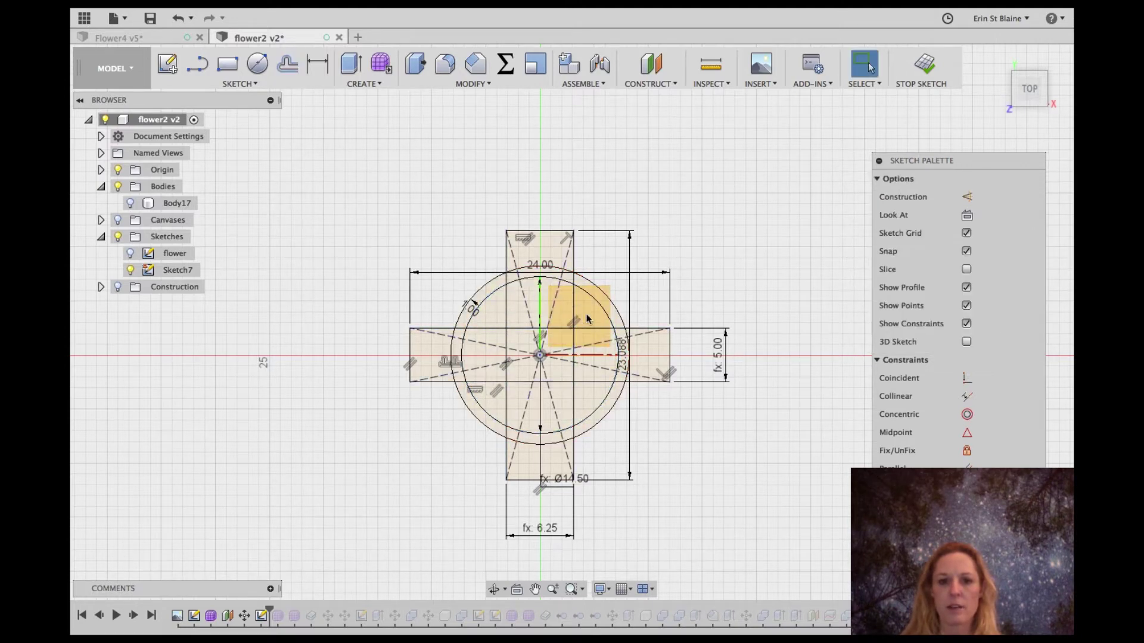
# - Try to offset the outer circle outward by the clipwidth parameter
pyautogui.click(483, 292)
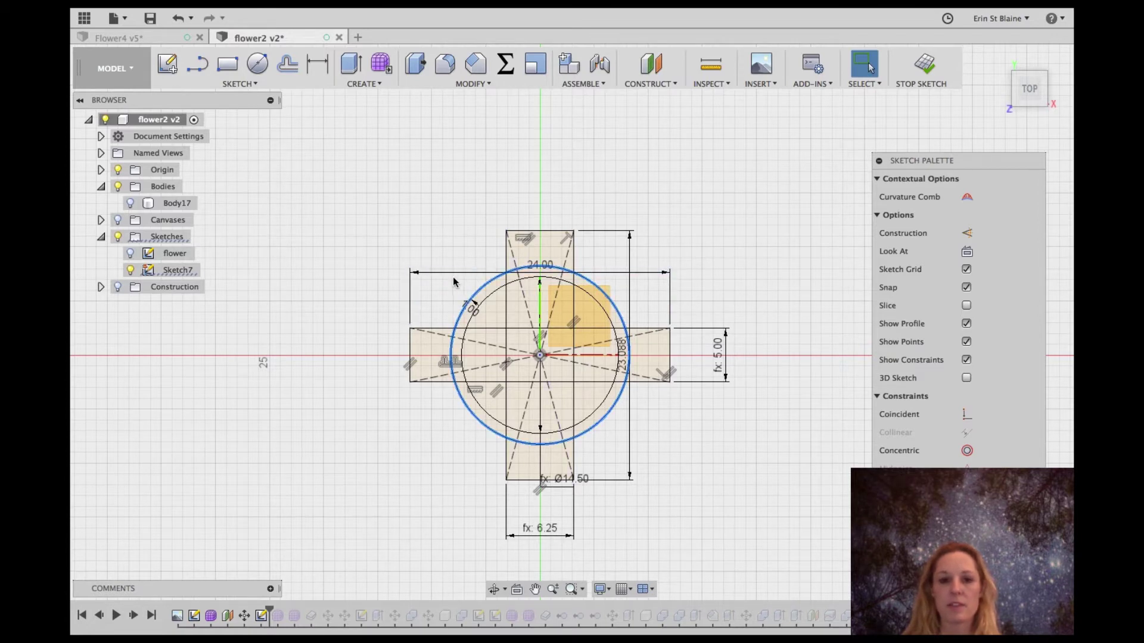
pyautogui.click(288, 64)
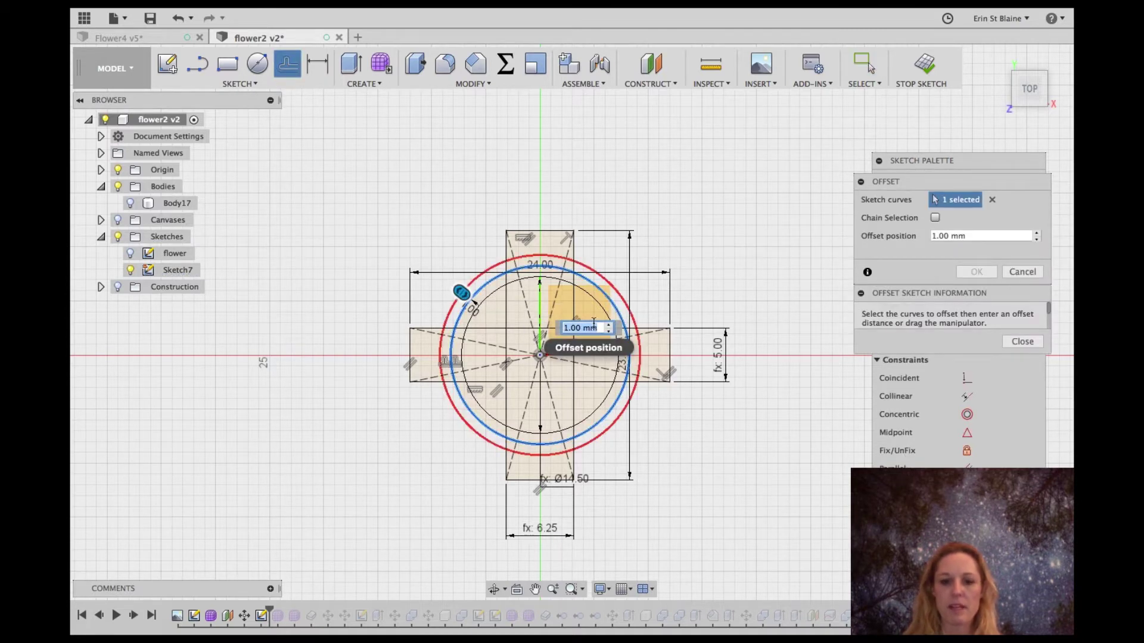
pyautogui.write('clip')
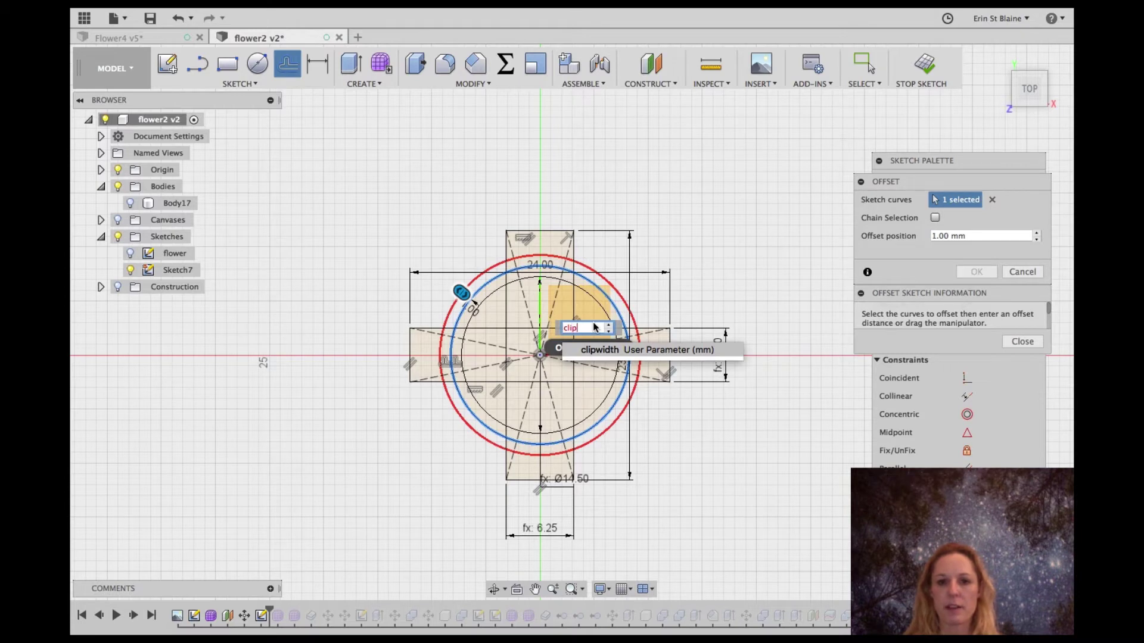
pyautogui.write('width')
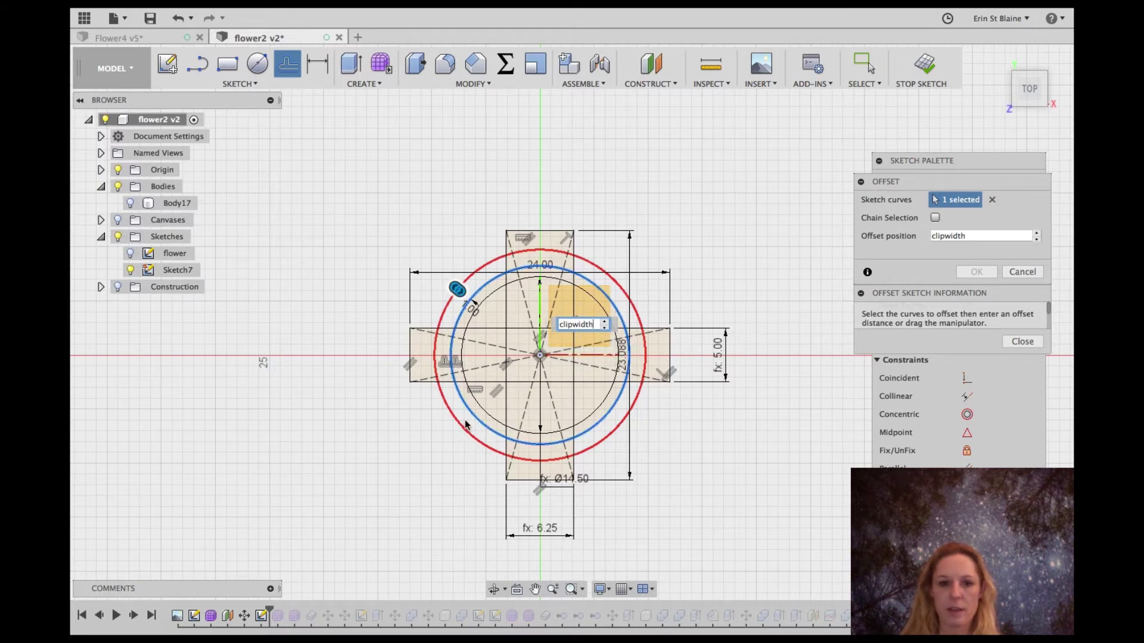
pyautogui.click(1015, 276)
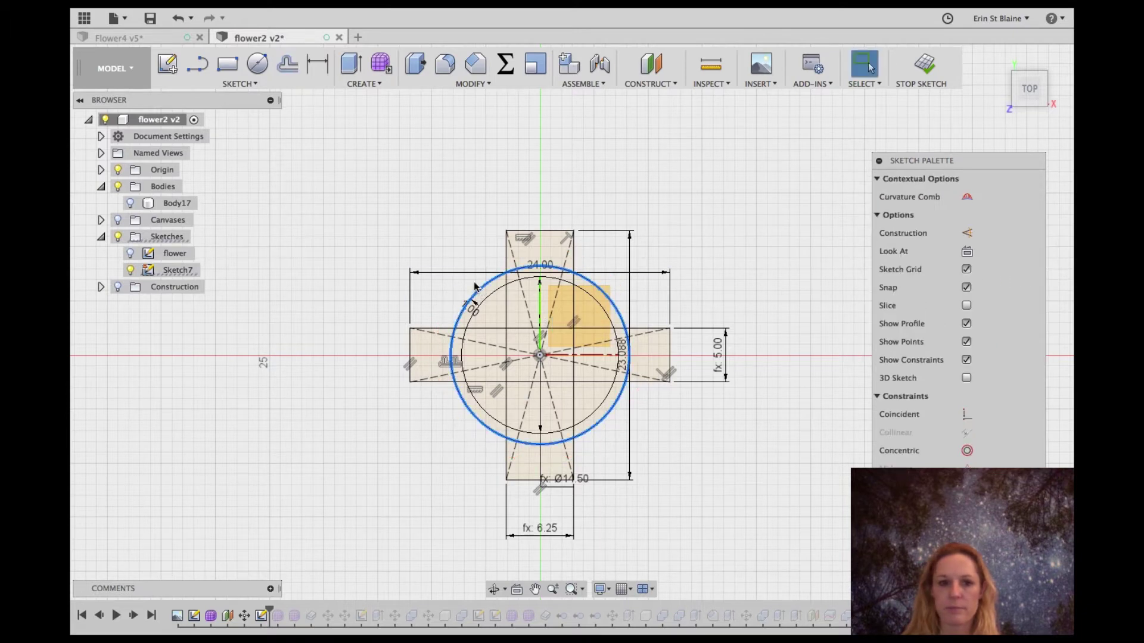
# - Retry the outer circle's offset with clipwidth, including pulling it to about 1.2 mm and re-entering clipwidth as the offset position
pyautogui.click(288, 66)
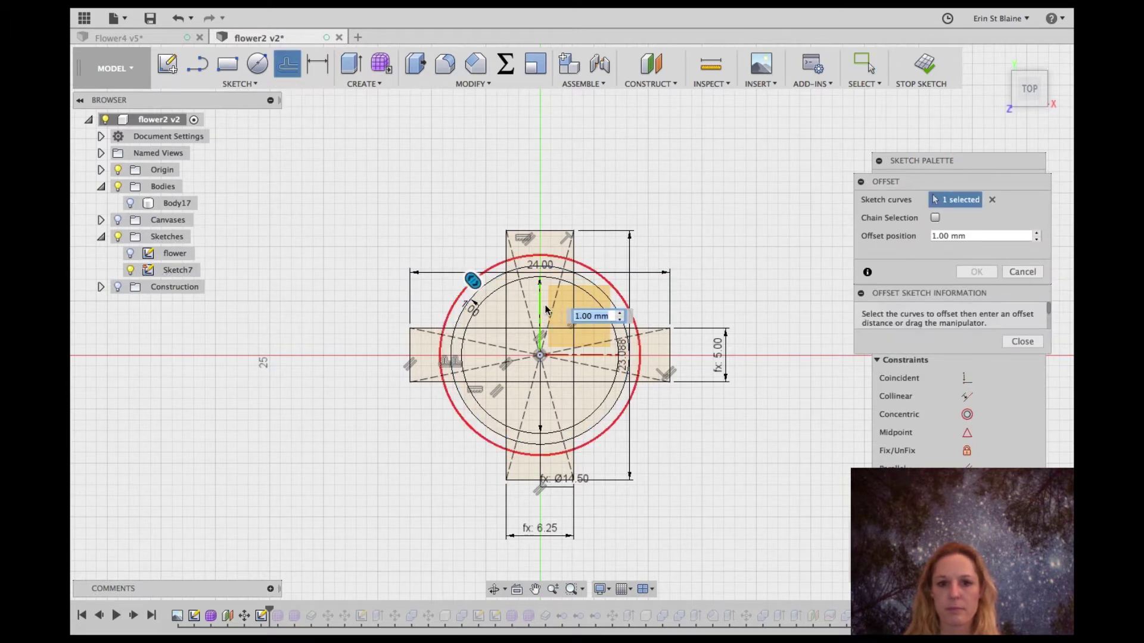
pyautogui.write('dist')
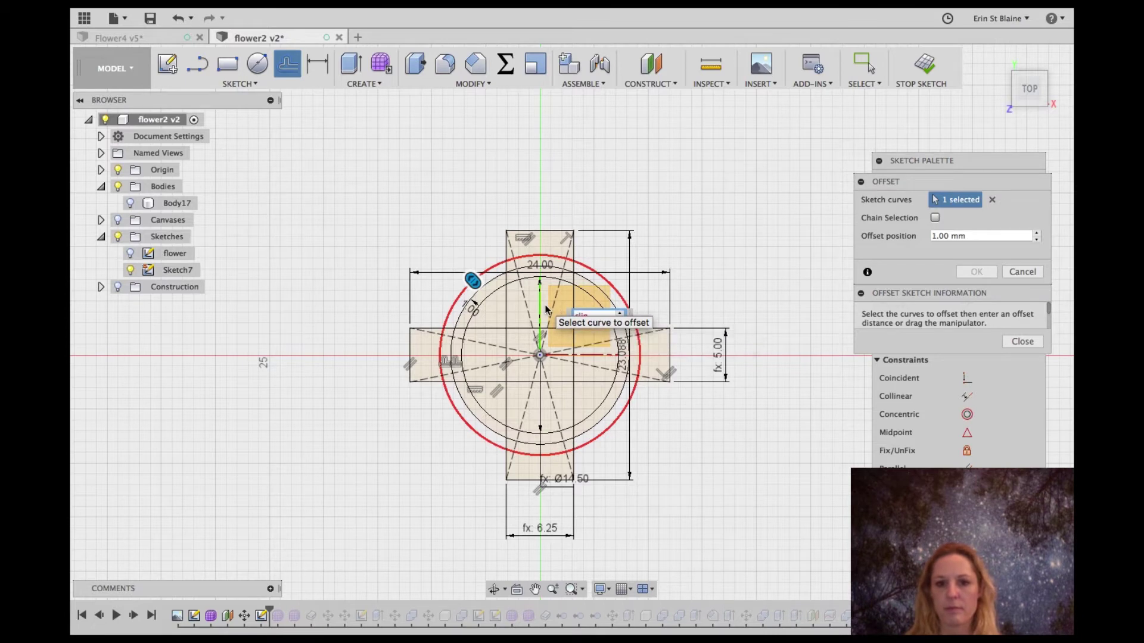
pyautogui.write('width')
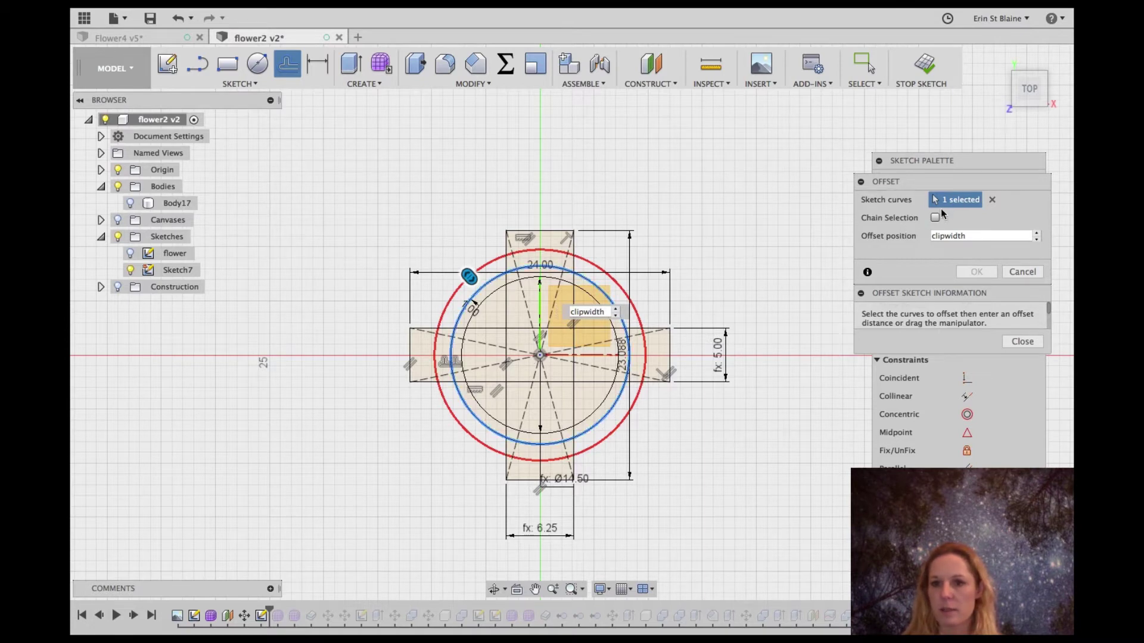
pyautogui.moveTo(923, 182); pyautogui.dragTo(857, 125)
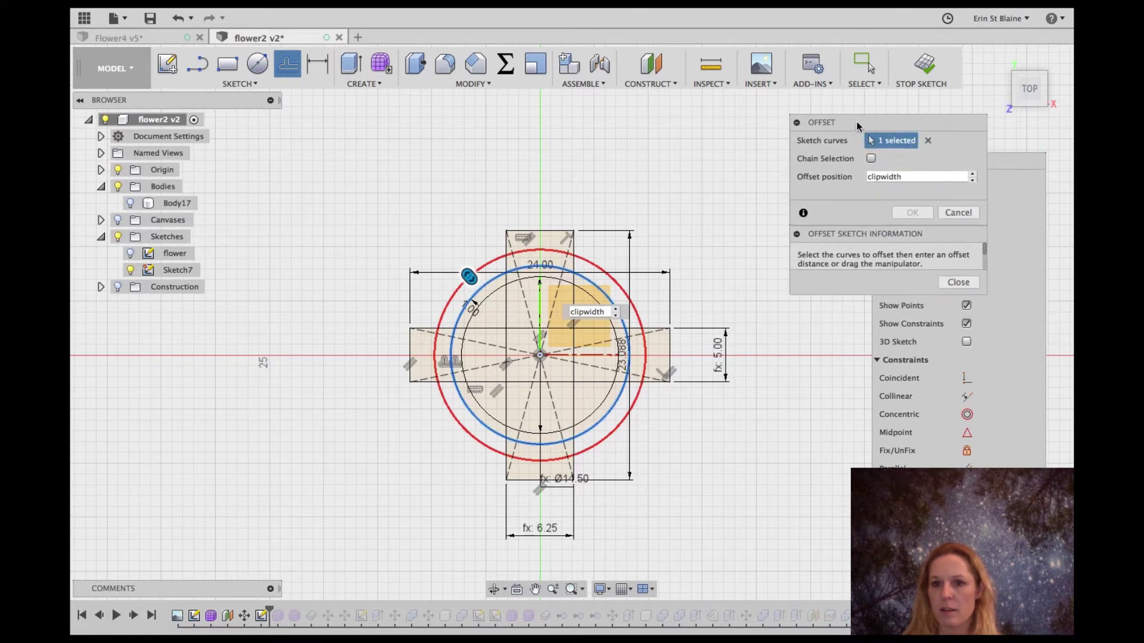
pyautogui.click(958, 282)
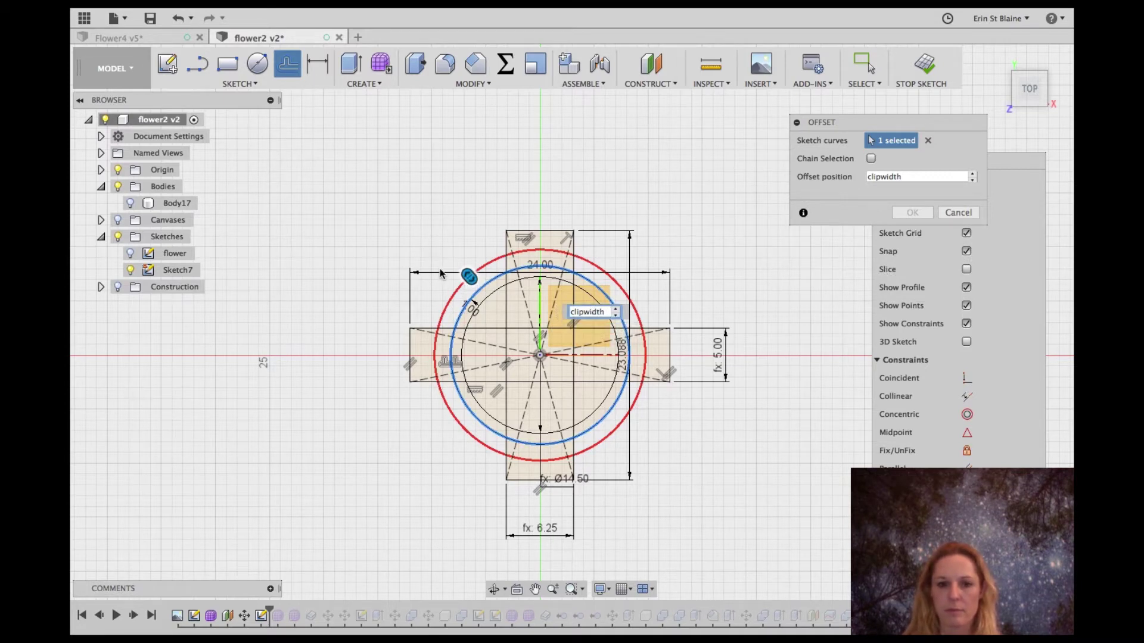
pyautogui.moveTo(468, 275); pyautogui.dragTo(471, 278)
pyautogui.click(915, 177)
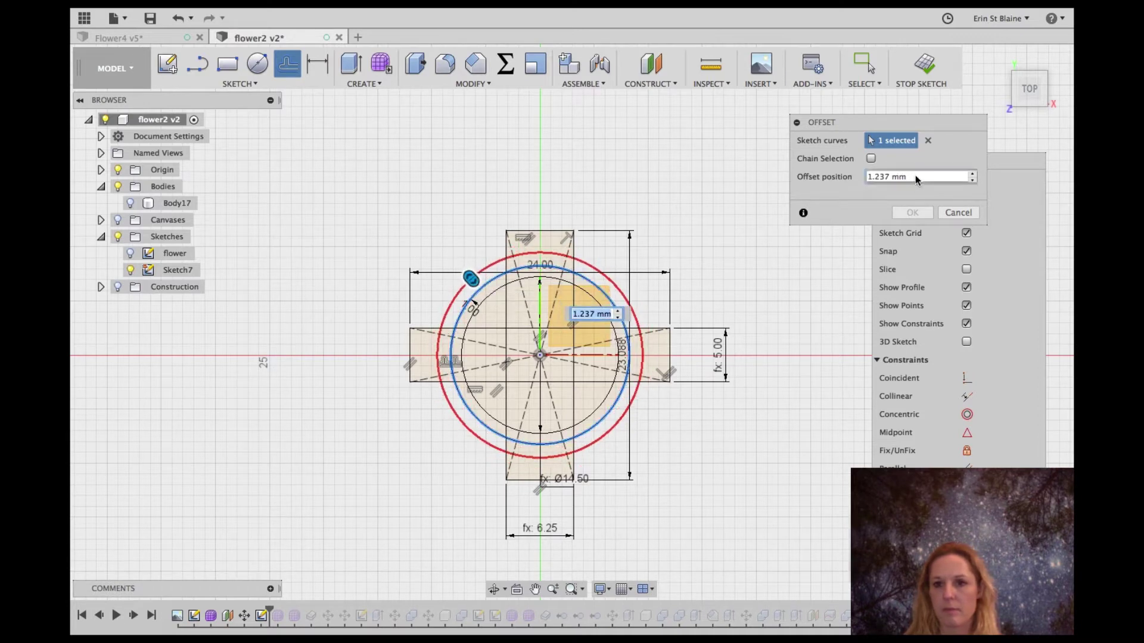
pyautogui.write('clip')
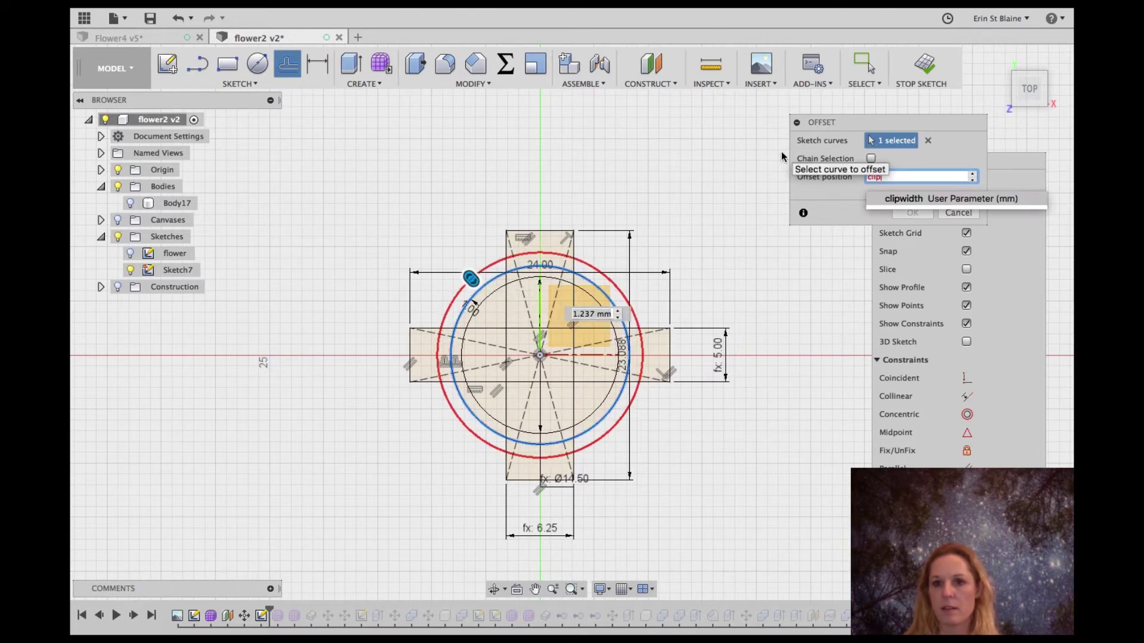
pyautogui.press('Return')
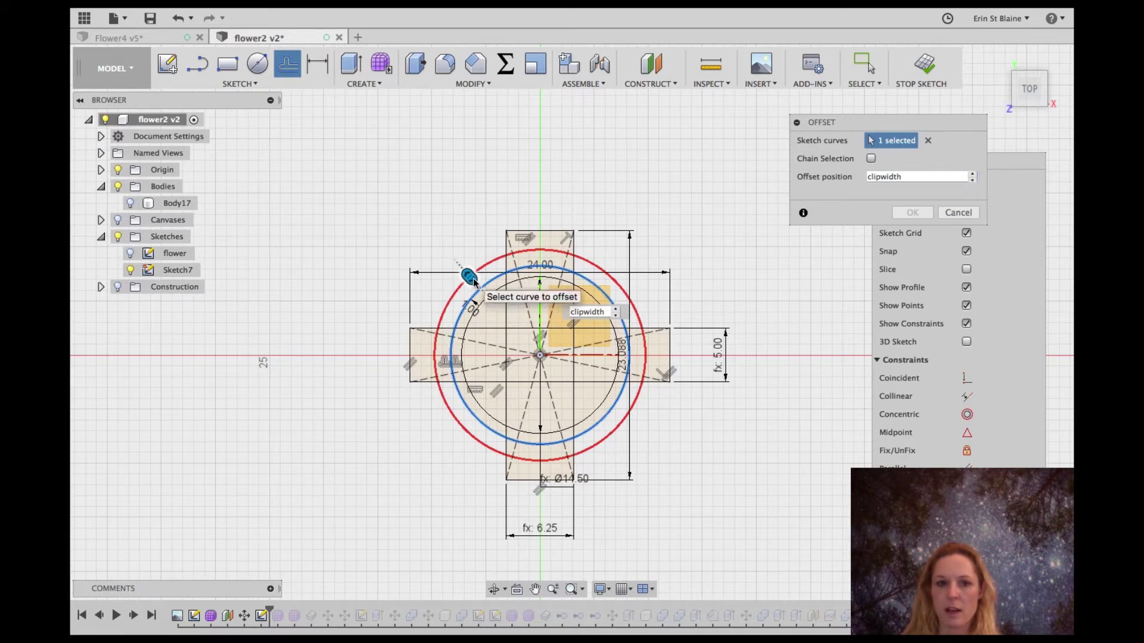
pyautogui.press('Escape')
# - Undo the 1 mm offset of the light circle and clear the selection
pyautogui.press('super+z')
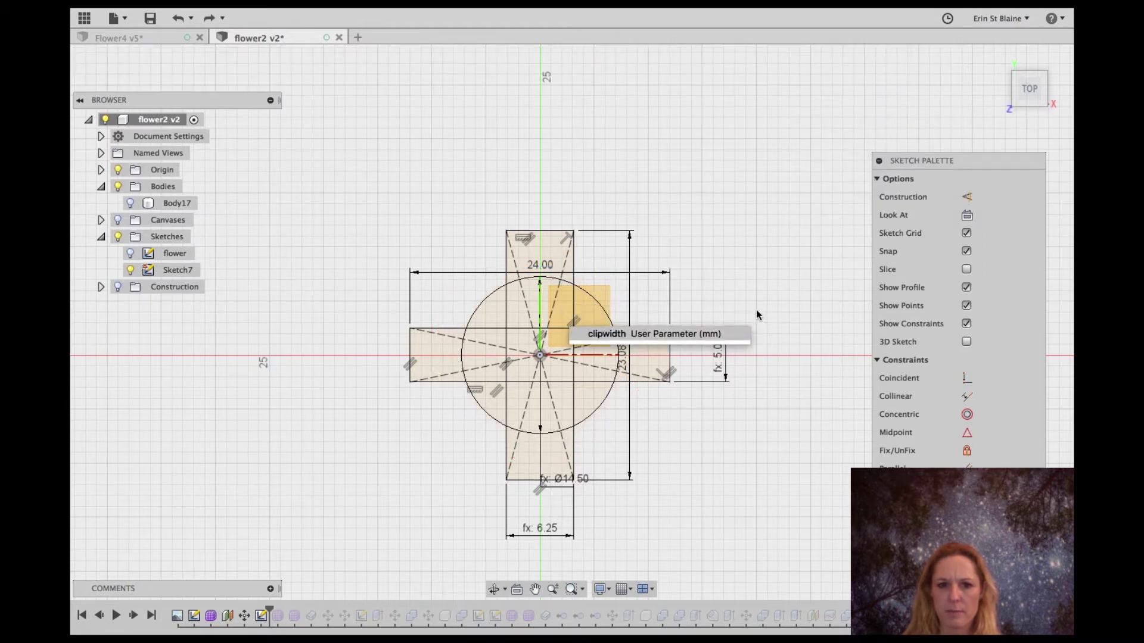
pyautogui.click(492, 297)
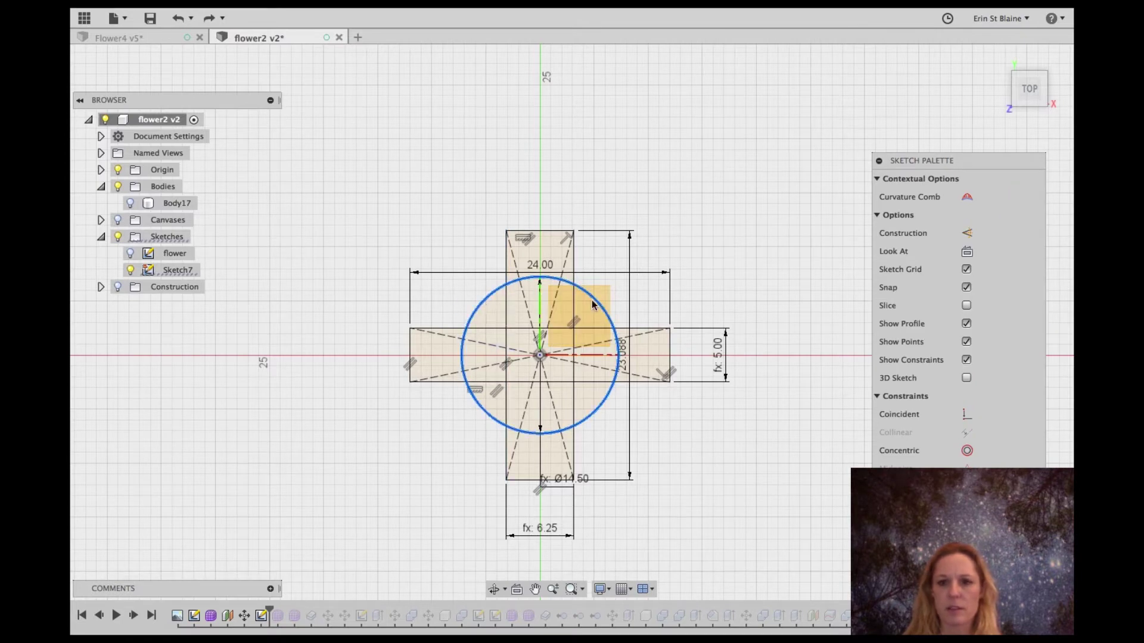
pyautogui.click(311, 104)
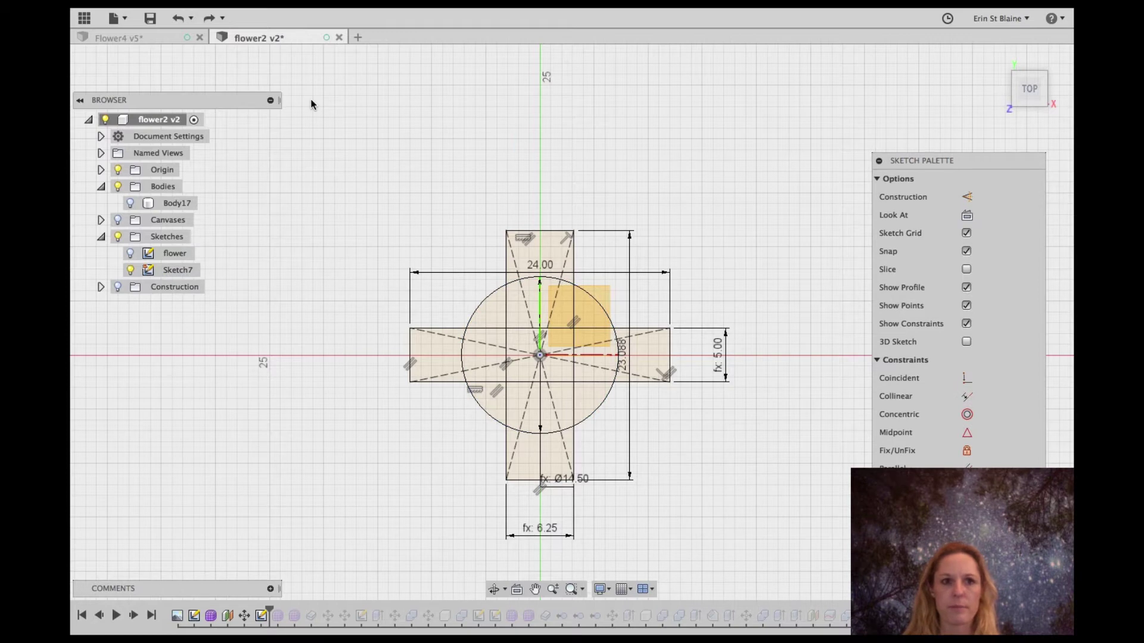
# - Offset the light circle inward by 1 mm, moving the overlapping sketch palette and offset dialog apart
pyautogui.moveTo(167, 15)
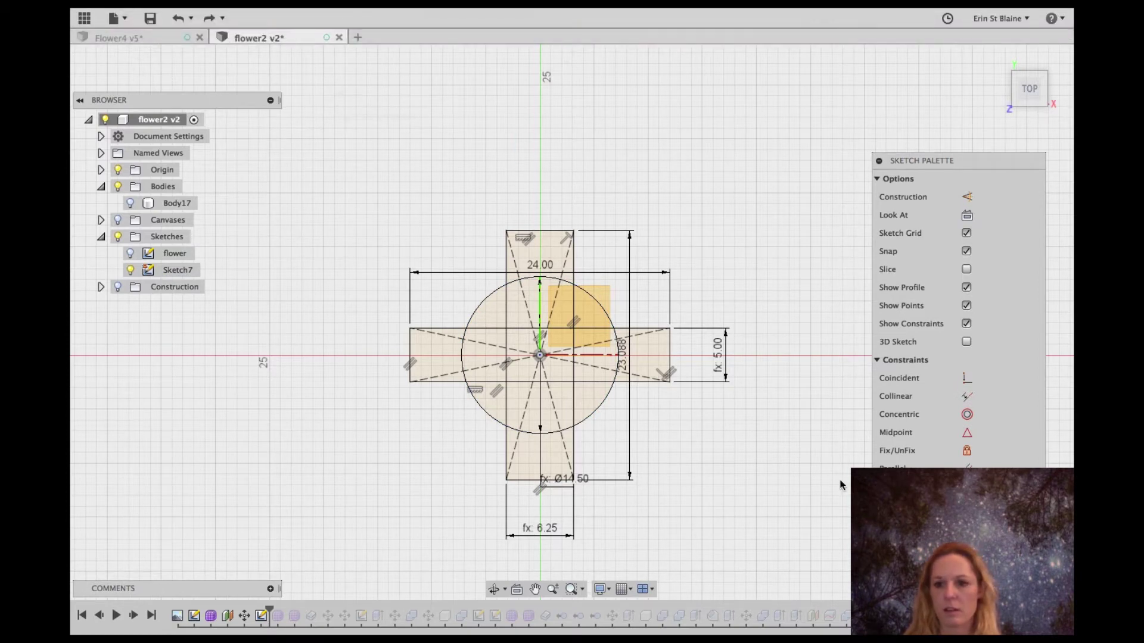
pyautogui.click(1011, 598)
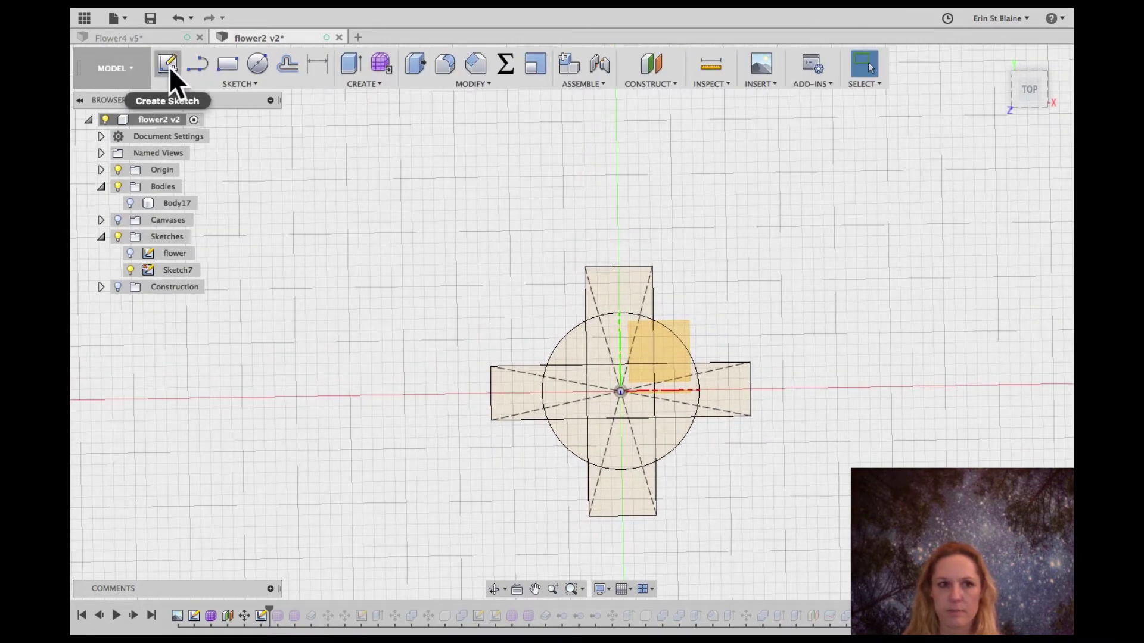
pyautogui.click(574, 324)
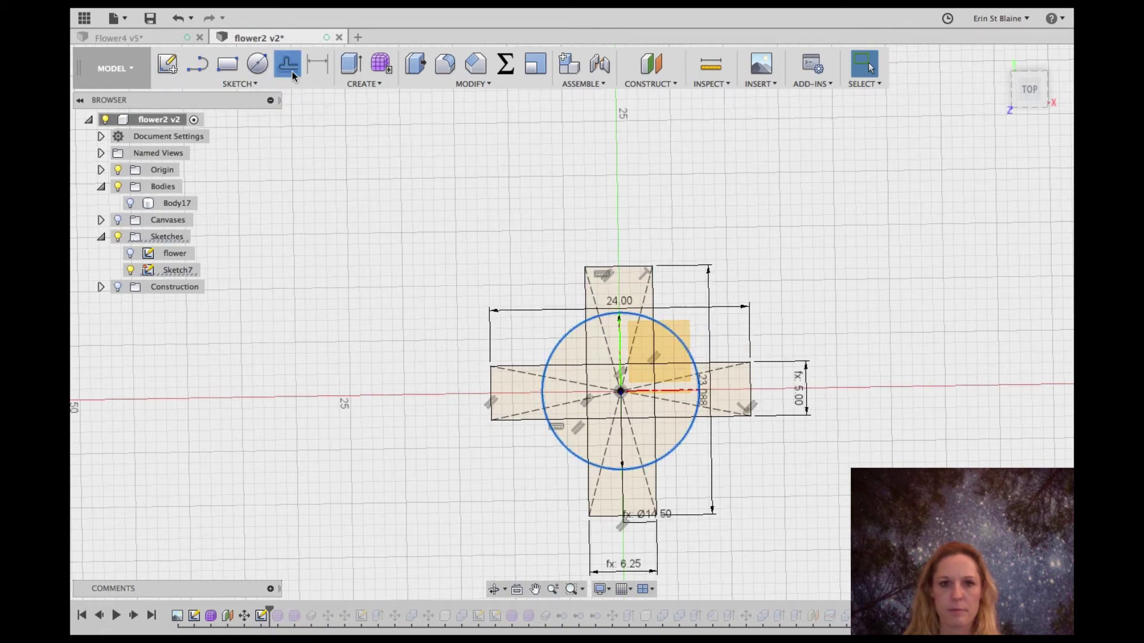
pyautogui.click(291, 69)
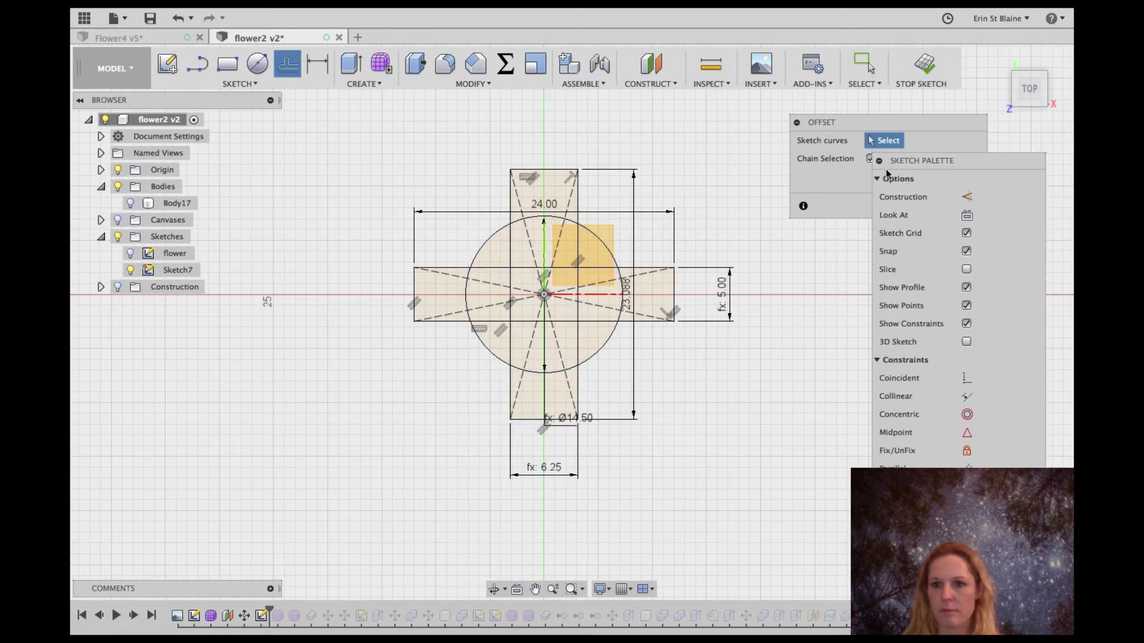
pyautogui.moveTo(896, 163); pyautogui.dragTo(958, 157)
pyautogui.moveTo(870, 122)
pyautogui.mouseDown()
pyautogui.moveTo(815, 129)
pyautogui.moveTo(838, 127)
pyautogui.mouseUp()
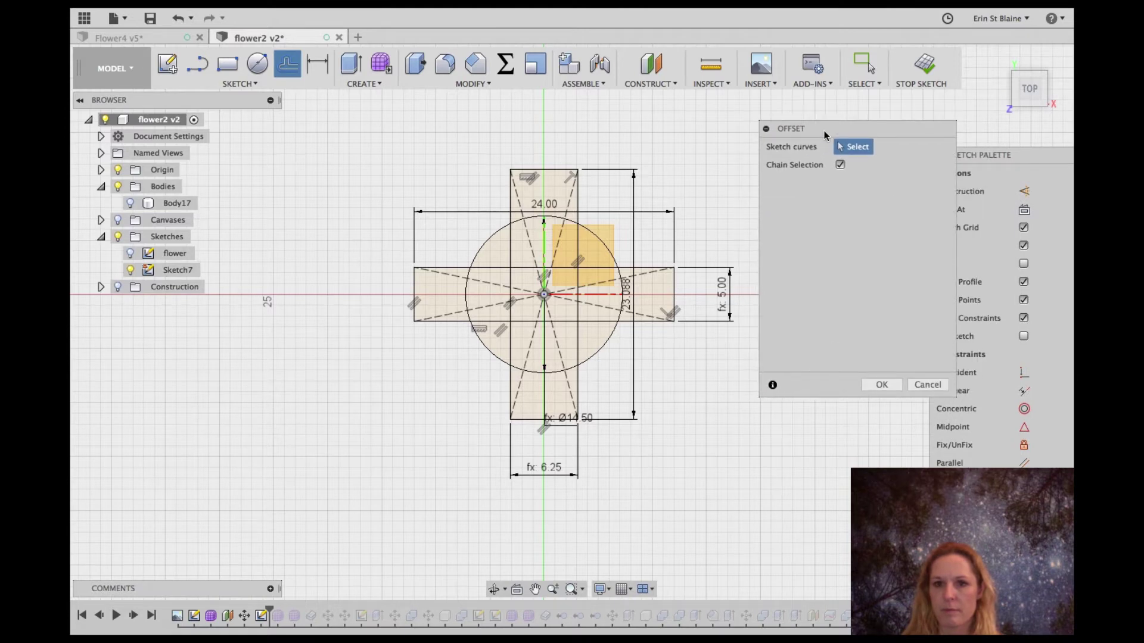
pyautogui.click(500, 232)
pyautogui.click(846, 184)
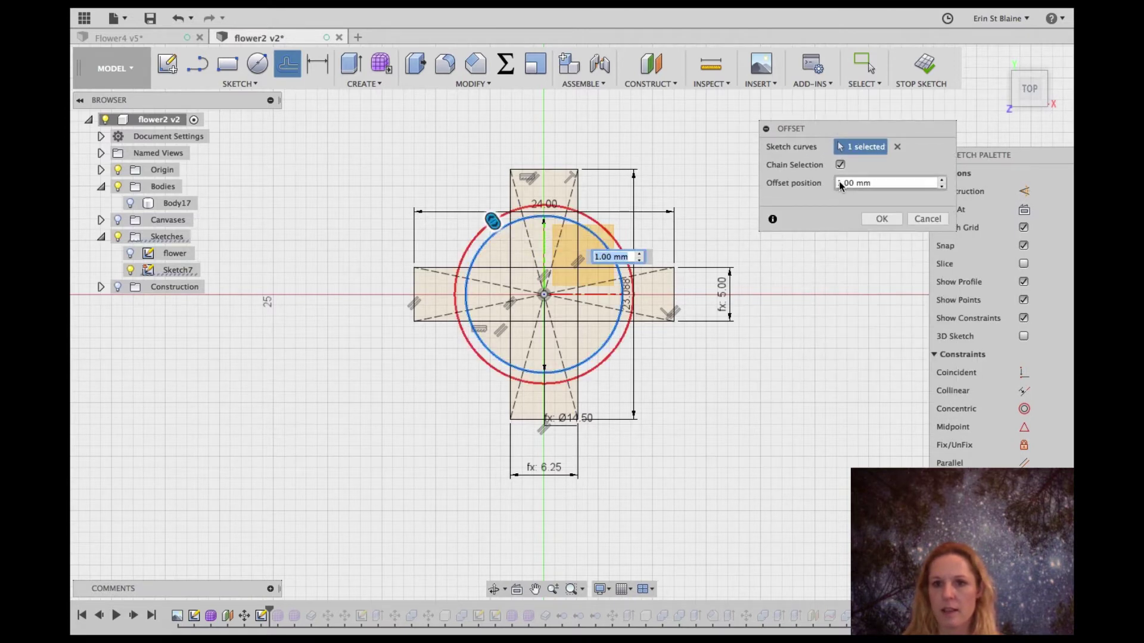
pyautogui.write('-')
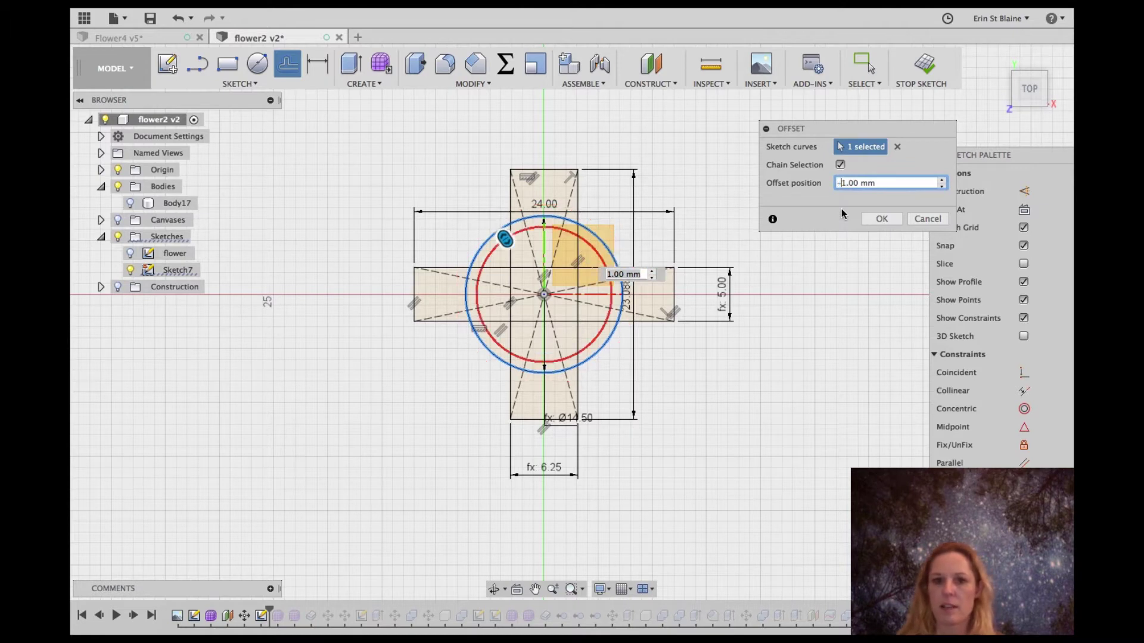
pyautogui.click(876, 219)
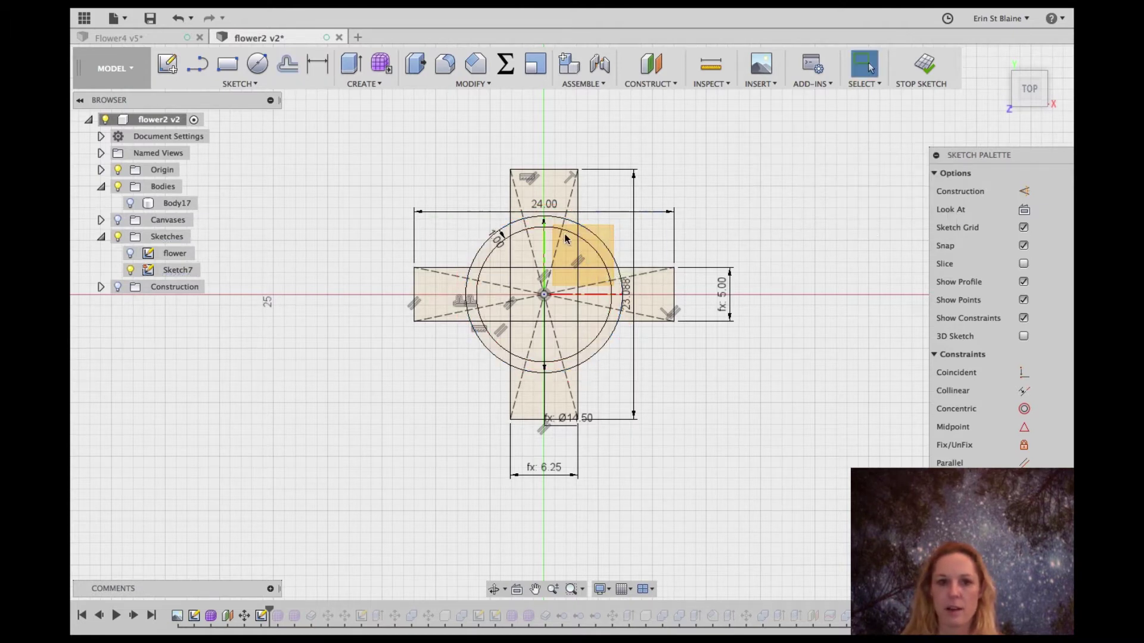
# - Offset the original light circle outward by the clipwidth parameter
pyautogui.click(490, 242)
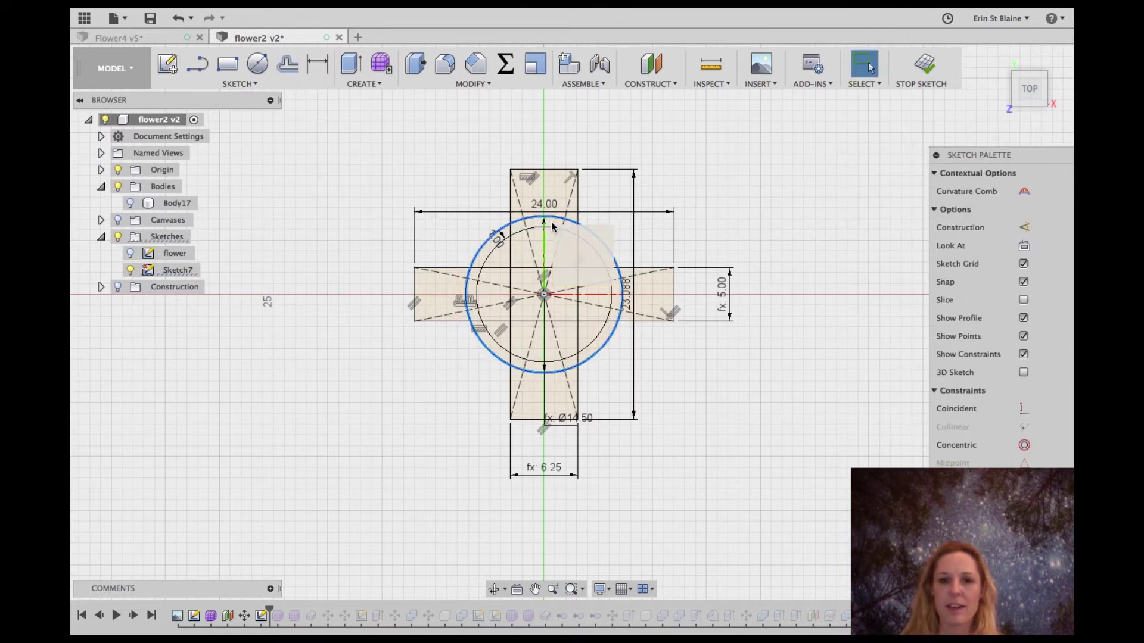
pyautogui.click(287, 63)
pyautogui.click(842, 189)
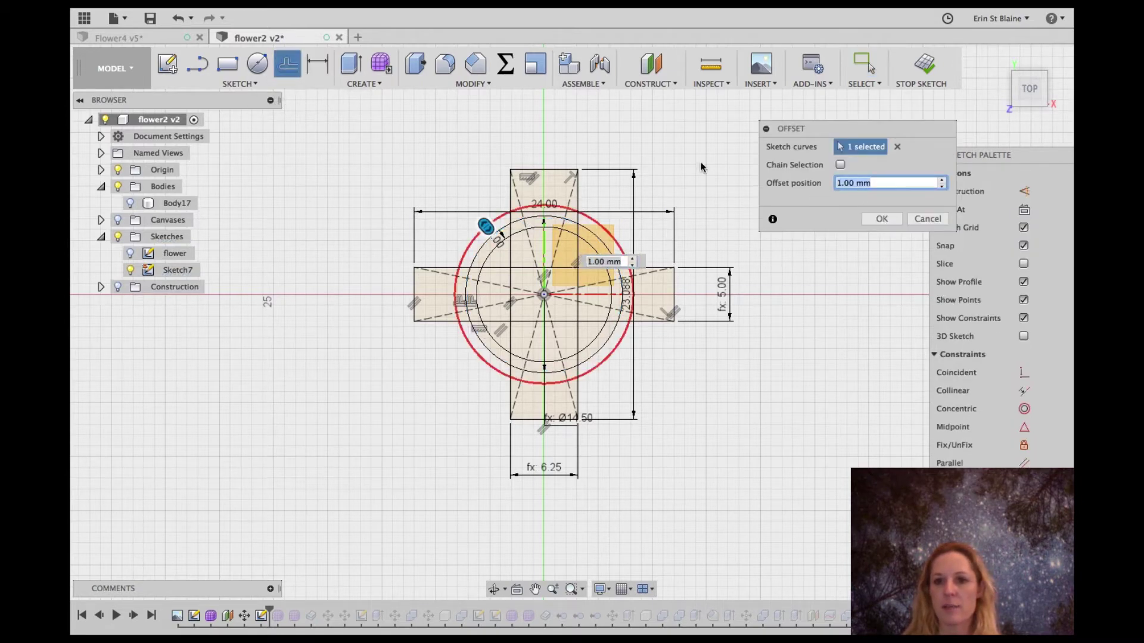
pyautogui.write('clipwidth')
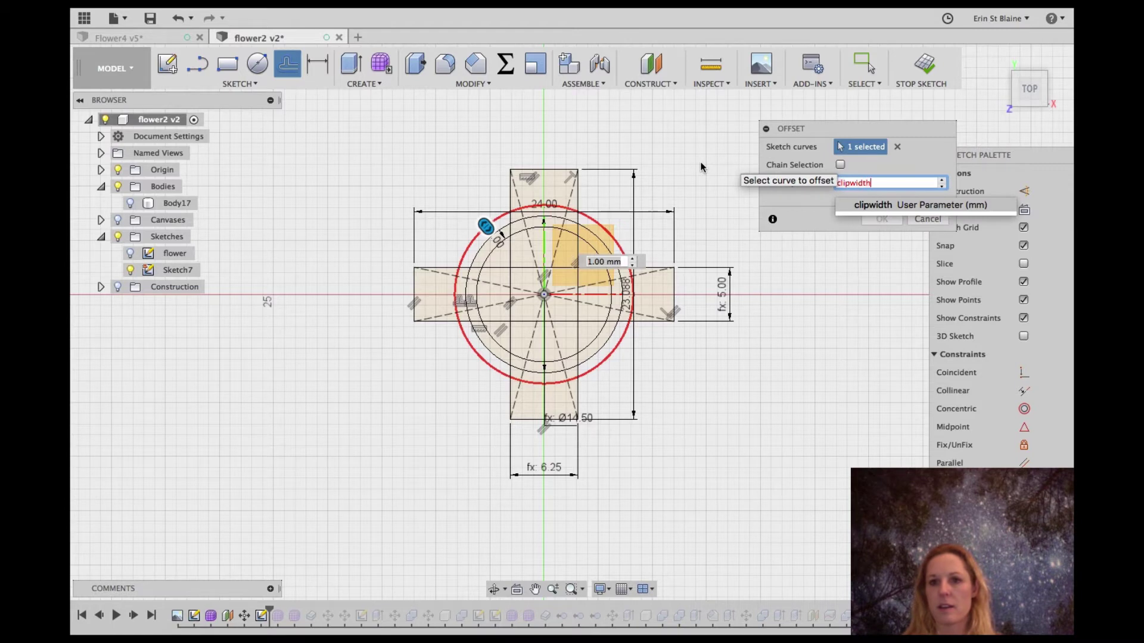
pyautogui.press('Return')
pyautogui.click(880, 219)
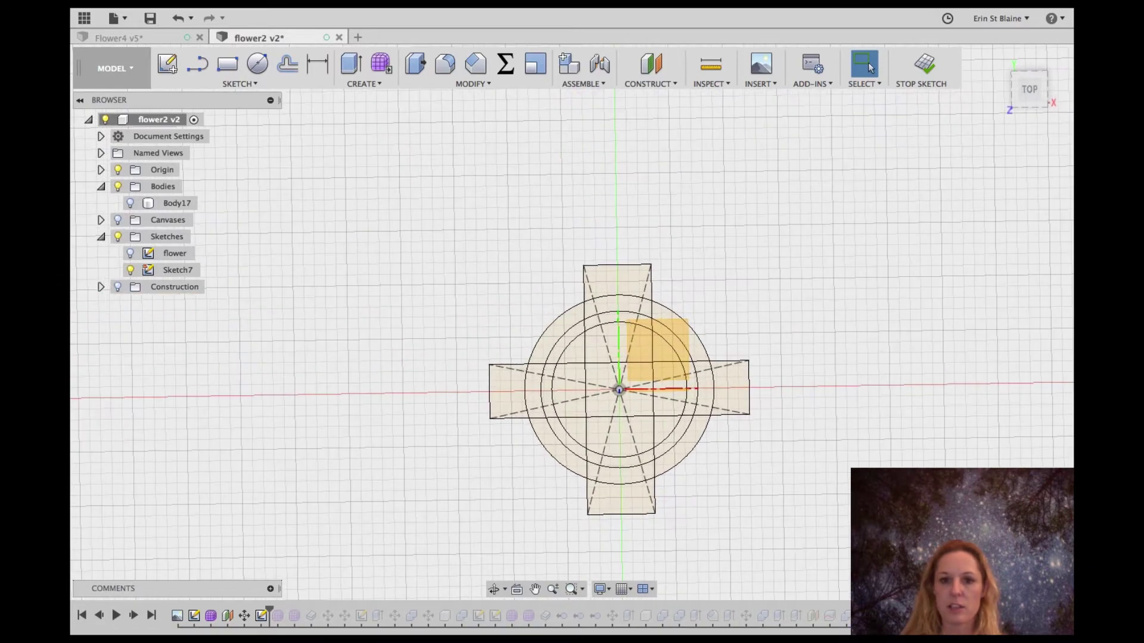
# - Extrude the four outer ring segments between the crossing rectangles with a distance of lightfullheight + 1
pyautogui.moveTo(1034, 94)
pyautogui.mouseDown()
pyautogui.moveTo(1024, 8)
pyautogui.moveTo(1023, 215)
pyautogui.moveTo(1032, 98)
pyautogui.mouseUp()
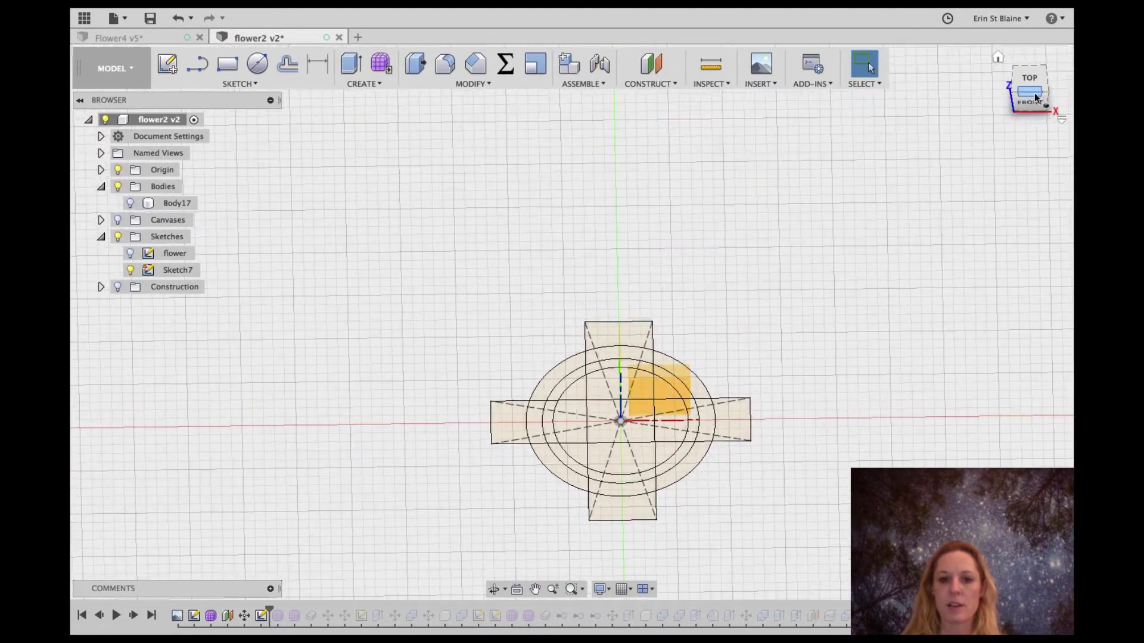
pyautogui.click(546, 383)
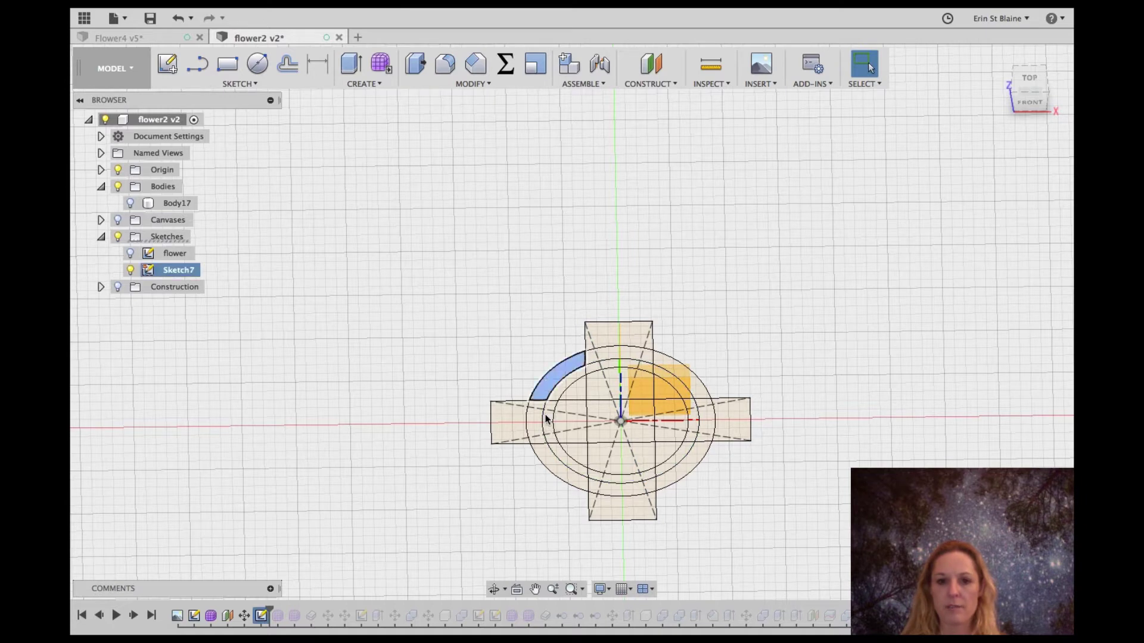
pyautogui.keyDown('shift'); pyautogui.click(552, 461); pyautogui.keyUp('shift')
pyautogui.keyDown('shift'); pyautogui.click(681, 471); pyautogui.keyUp('shift')
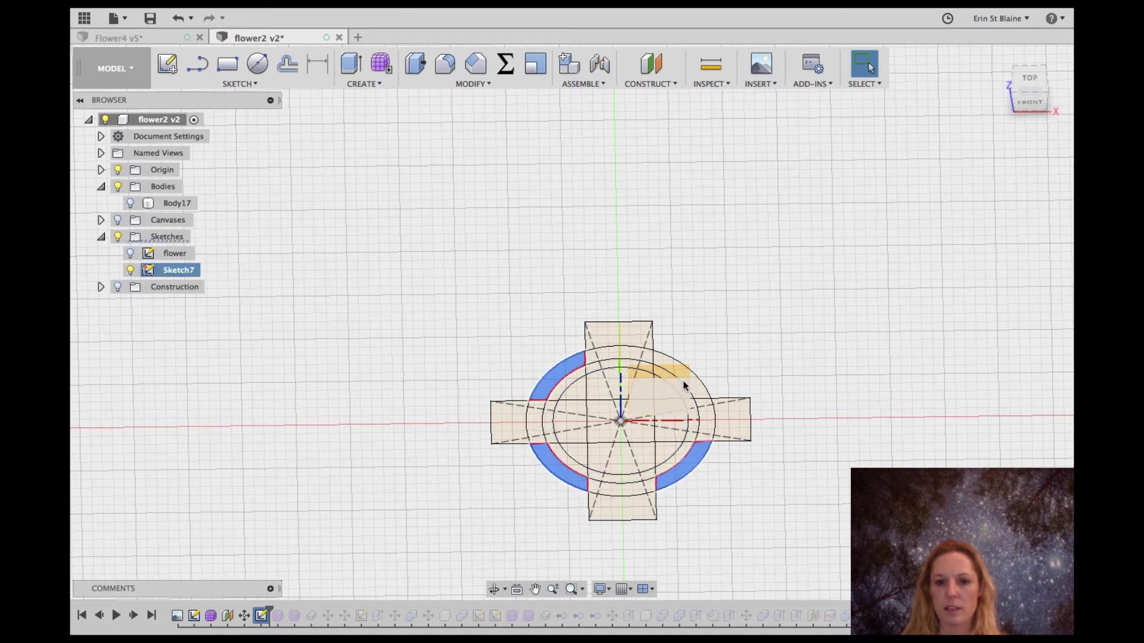
pyautogui.keyDown('shift'); pyautogui.click(695, 389); pyautogui.keyUp('shift')
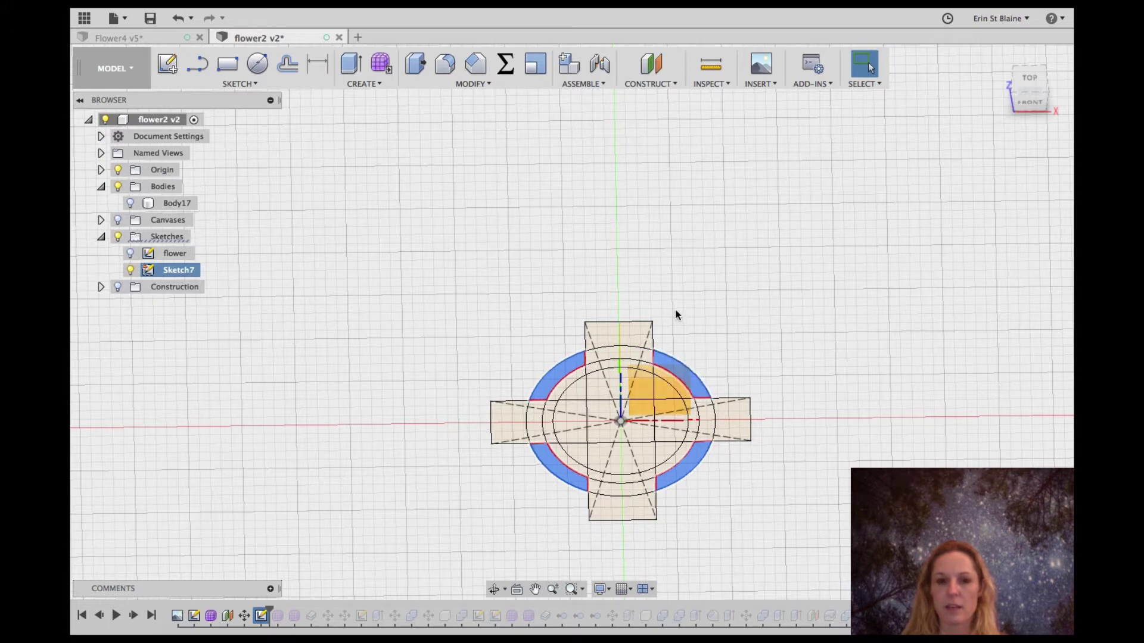
pyautogui.press('e')
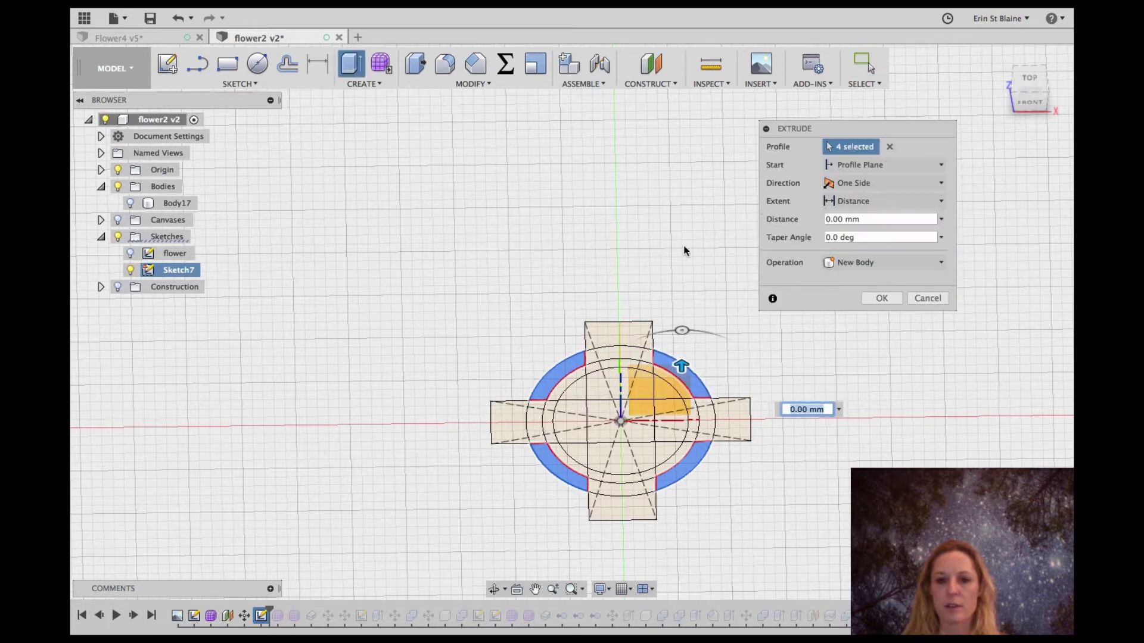
pyautogui.click(828, 222)
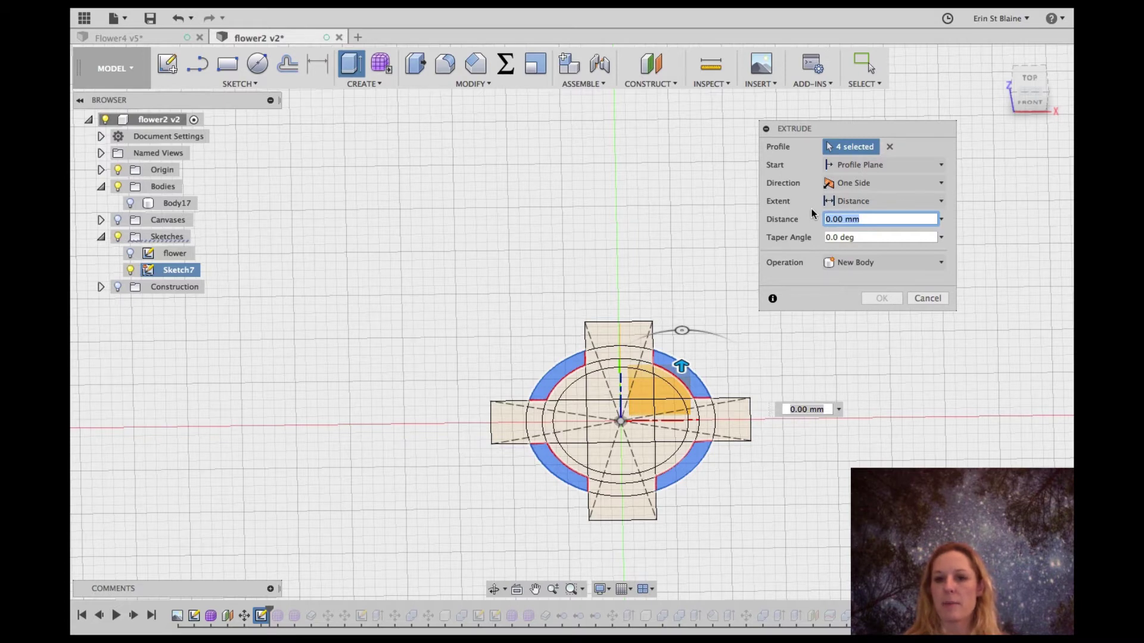
pyautogui.write('ligh')
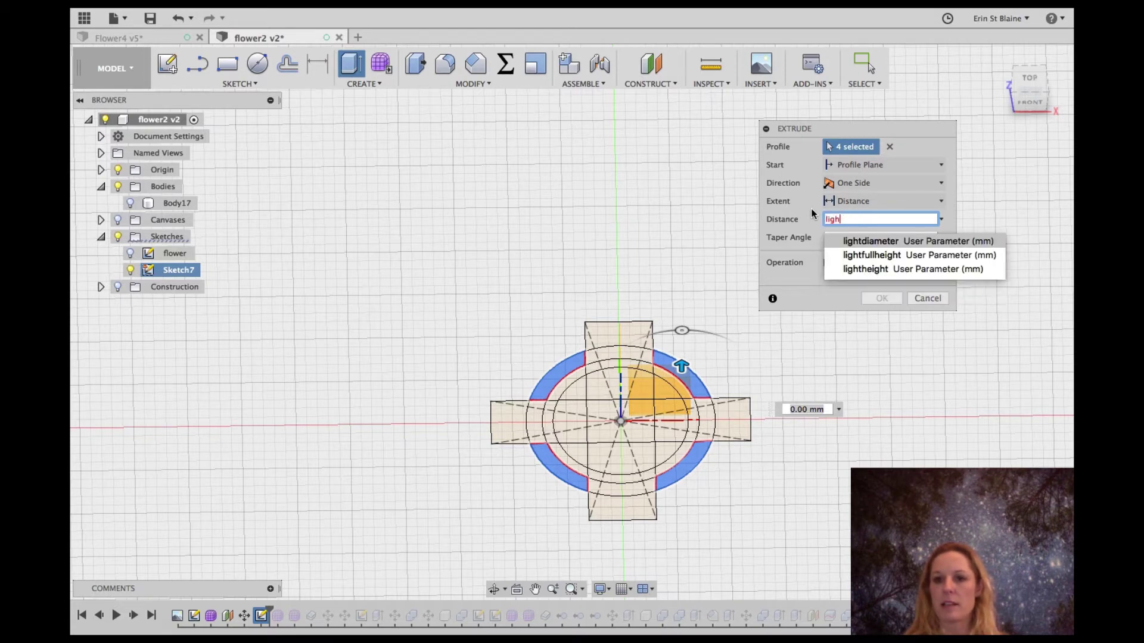
pyautogui.write('tfullhei')
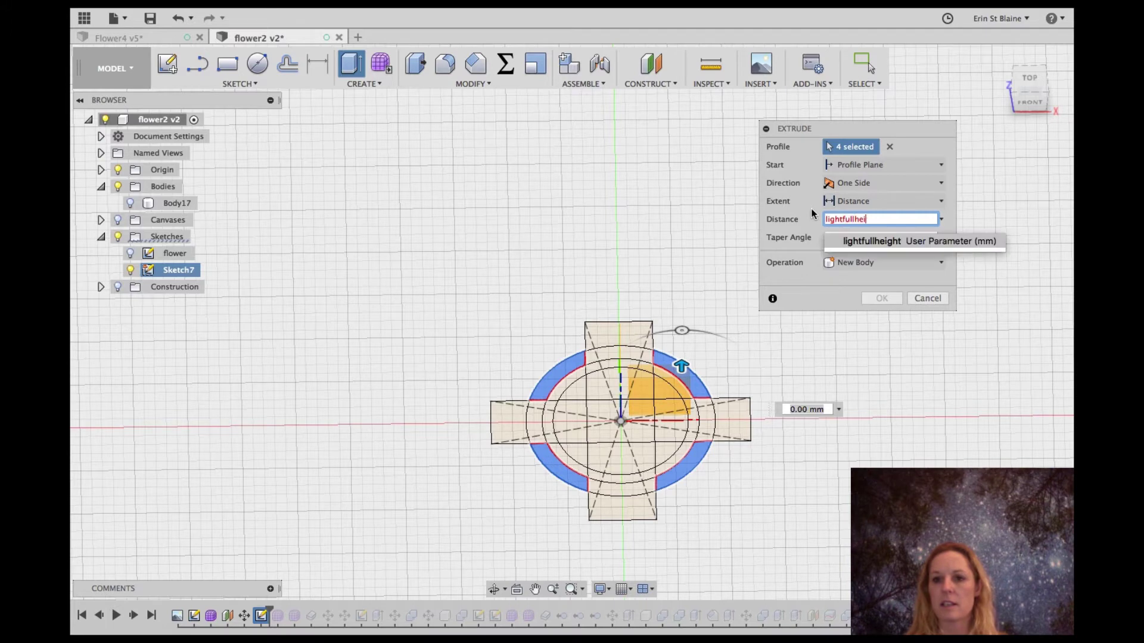
pyautogui.write('ght +')
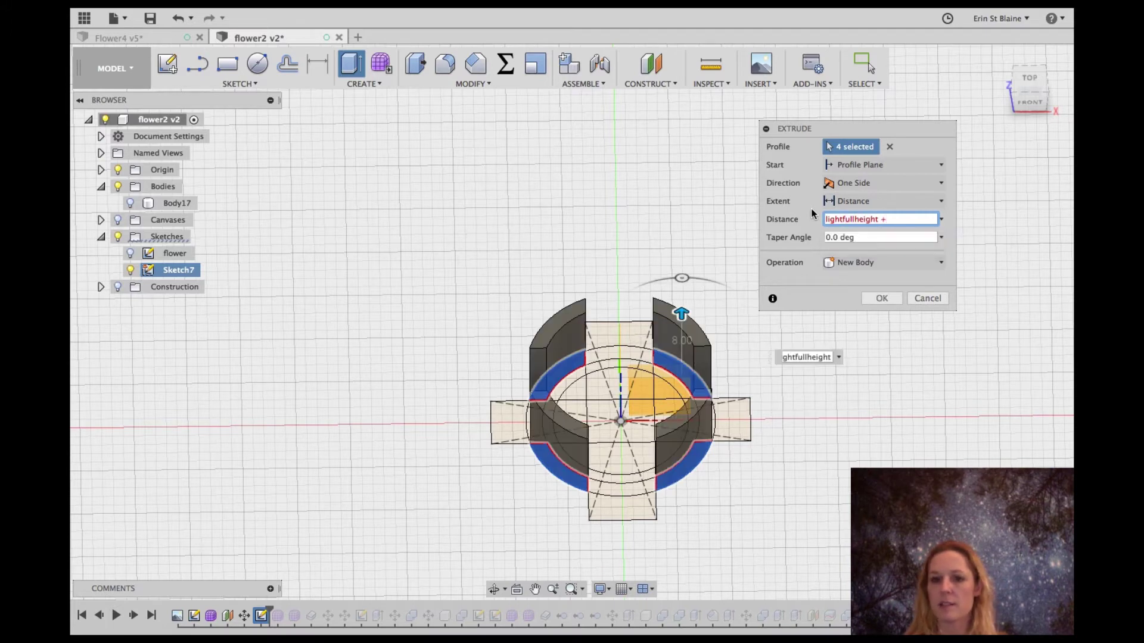
pyautogui.write('1')
pyautogui.press('Tab')
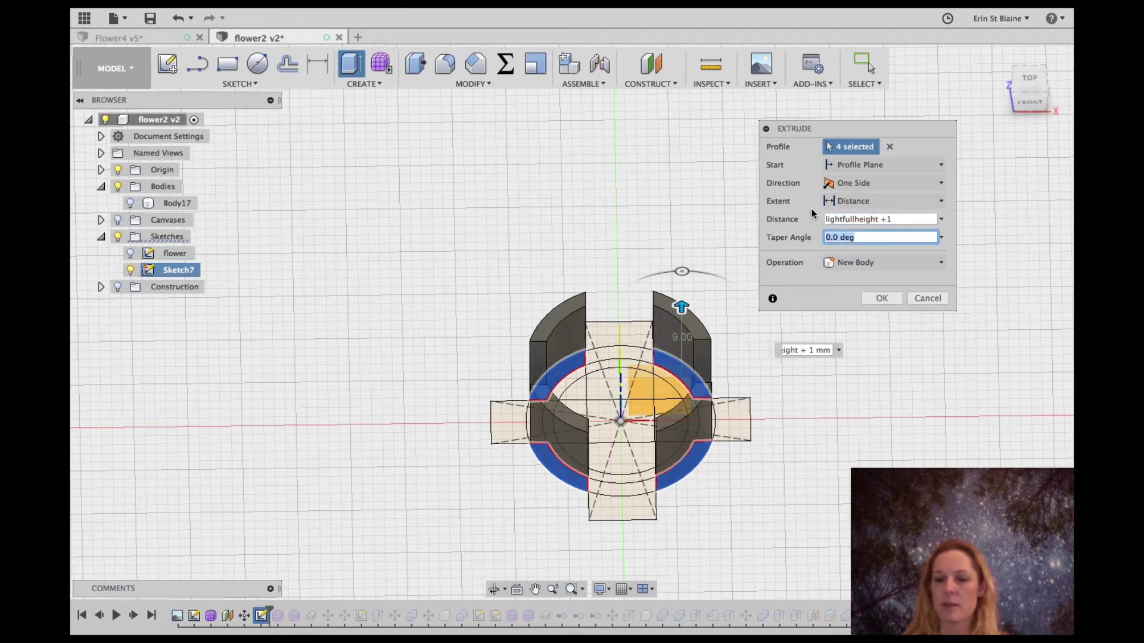
# - Set the ring segments' extrusion distance to lightfullheight + 2 and finish the extrusion as new bodies
pyautogui.click(893, 219)
pyautogui.press('BackSpace')
pyautogui.write('2')
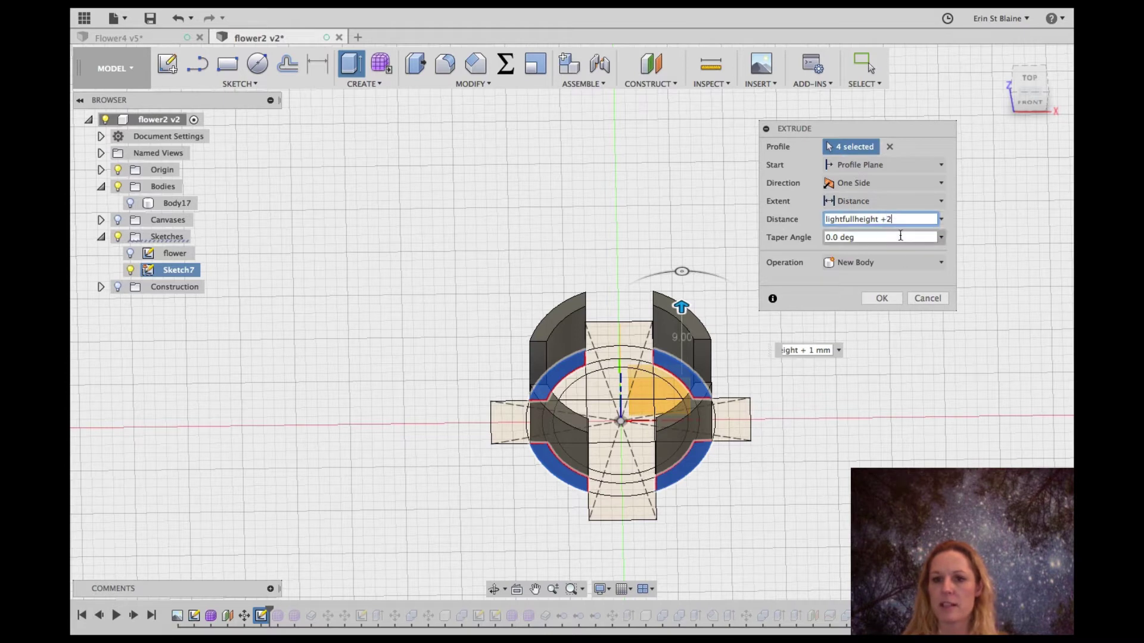
pyautogui.press('Tab')
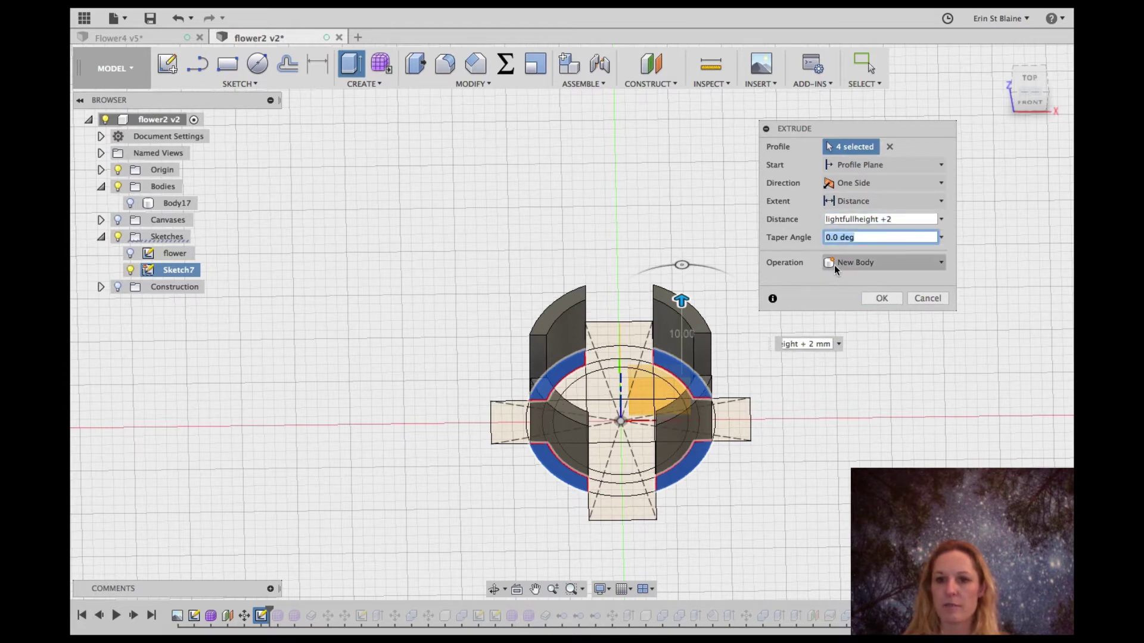
pyautogui.click(876, 299)
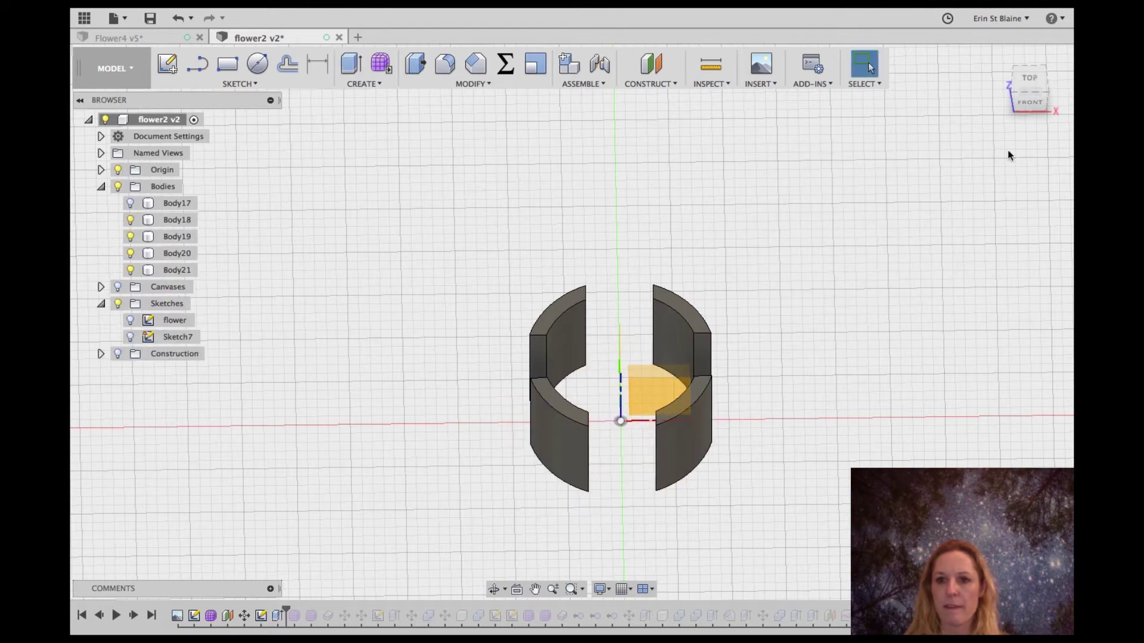
# - Show the flower body to check how the clip walls sit beneath it, and hide it again
pyautogui.moveTo(1024, 88)
pyautogui.mouseDown()
pyautogui.moveTo(1027, 123)
pyautogui.moveTo(1027, 89)
pyautogui.mouseUp()
pyautogui.click(130, 203)
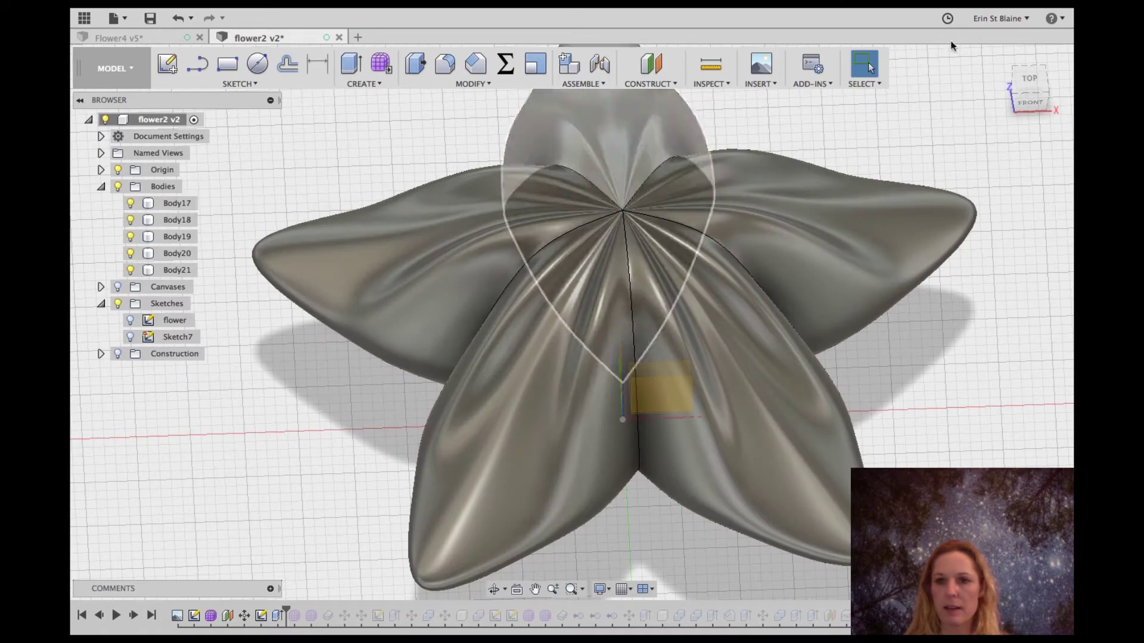
pyautogui.moveTo(1024, 82)
pyautogui.mouseDown()
pyautogui.moveTo(1010, 536)
pyautogui.moveTo(954, 512)
pyautogui.moveTo(915, 563)
pyautogui.moveTo(884, 572)
pyautogui.moveTo(867, 573)
pyautogui.moveTo(159, 87)
pyautogui.moveTo(198, 132)
pyautogui.moveTo(298, 135)
pyautogui.mouseUp()
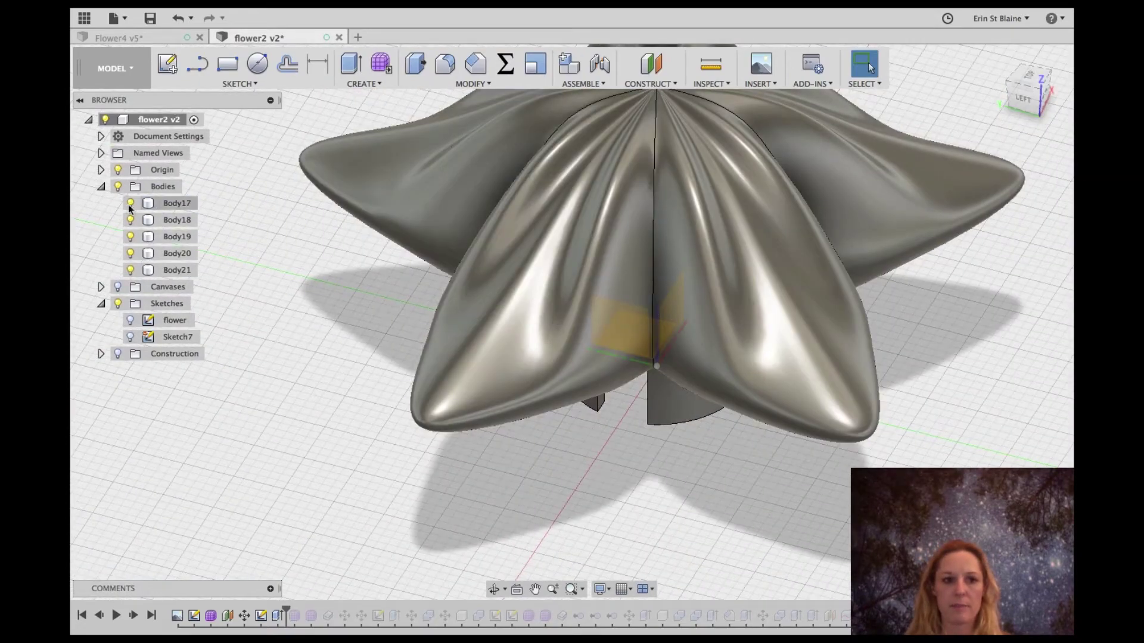
pyautogui.click(131, 203)
pyautogui.moveTo(1022, 103); pyautogui.dragTo(1014, 140)
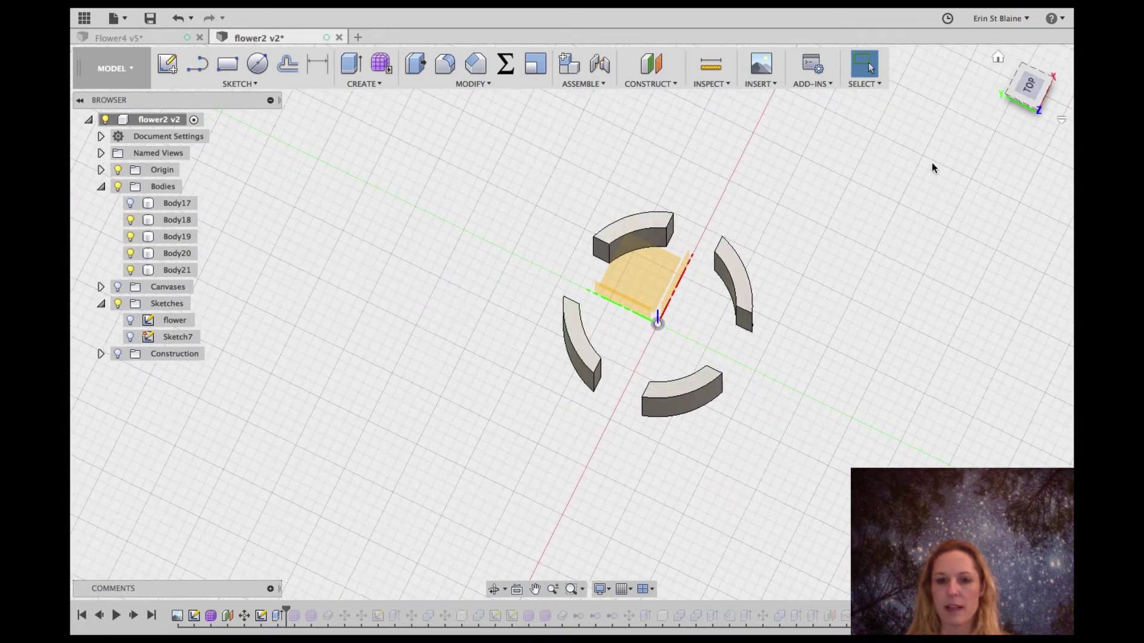
# - Show Sketch7, hide the origin, and extrude the four inner ring segments between the crossing rectangles 1 mm, joined to the clip walls
pyautogui.click(130, 337)
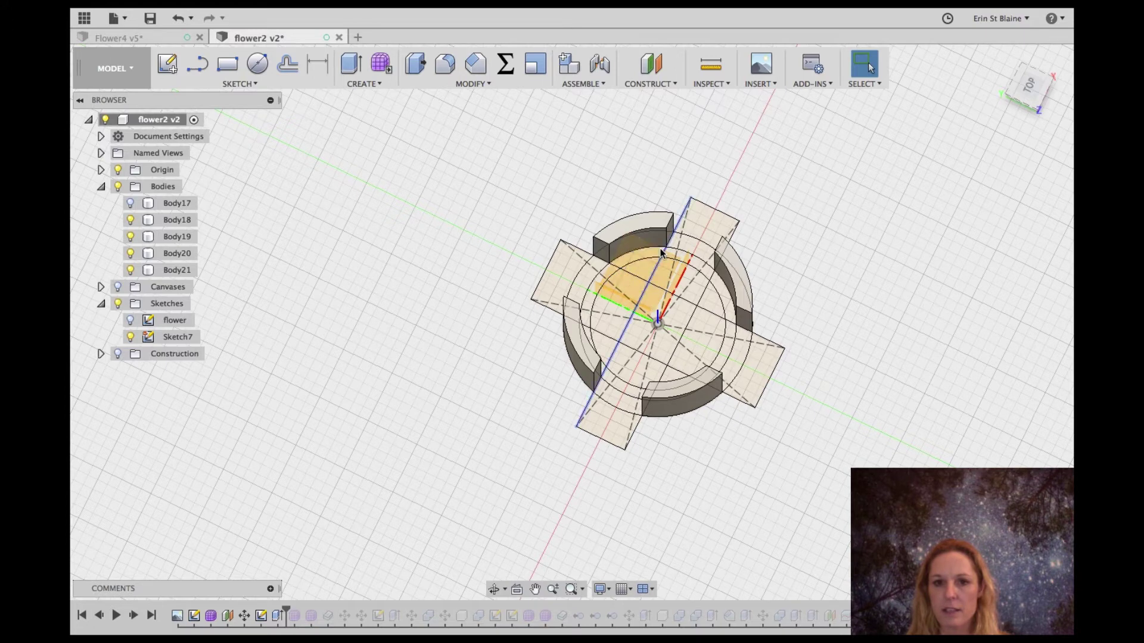
pyautogui.click(723, 298)
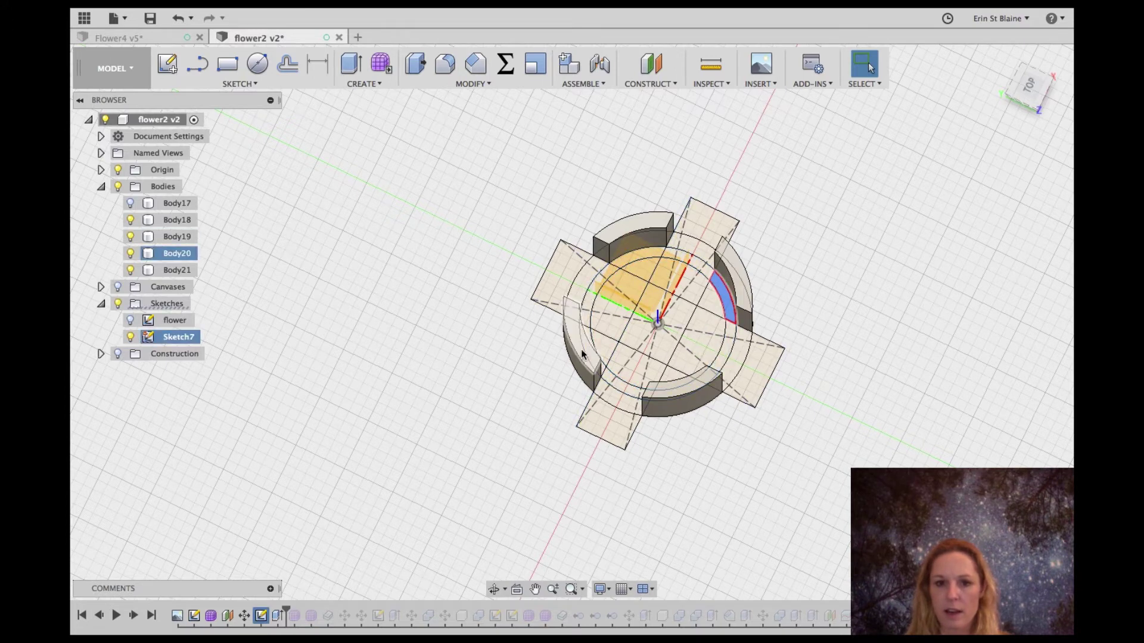
pyautogui.moveTo(1020, 92); pyautogui.dragTo(635, 311)
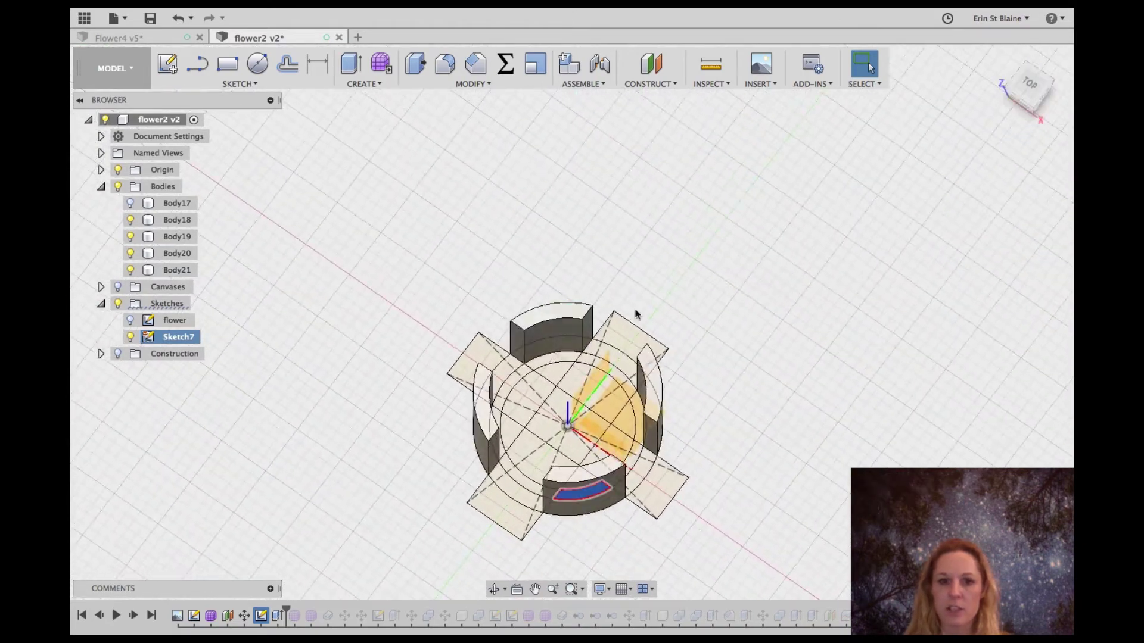
pyautogui.click(549, 358)
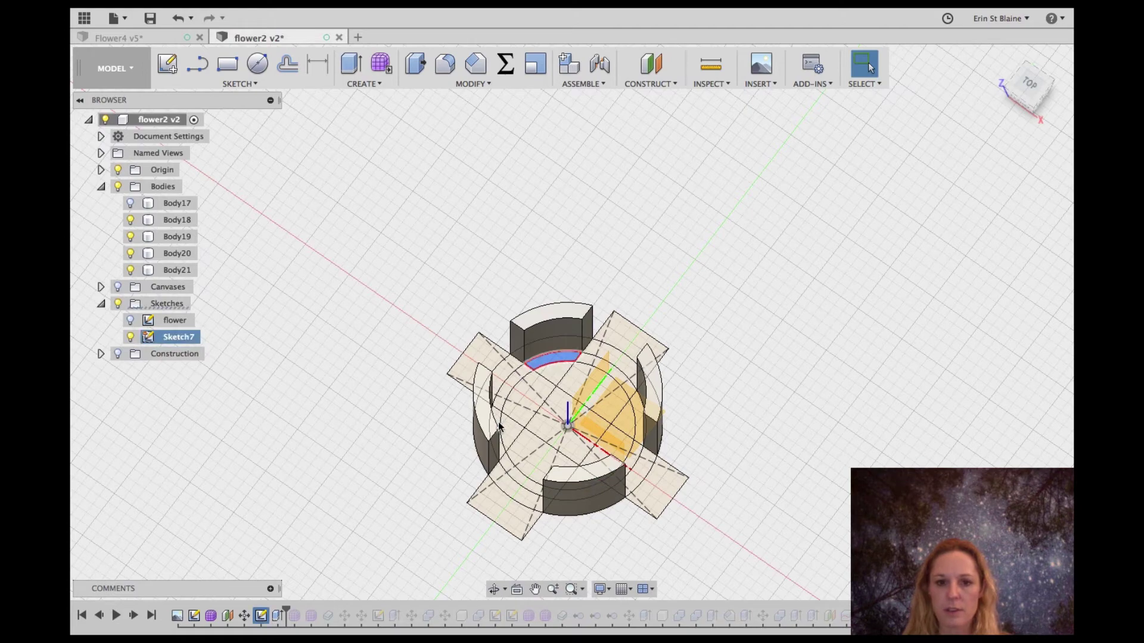
pyautogui.moveTo(1015, 84); pyautogui.dragTo(830, 90)
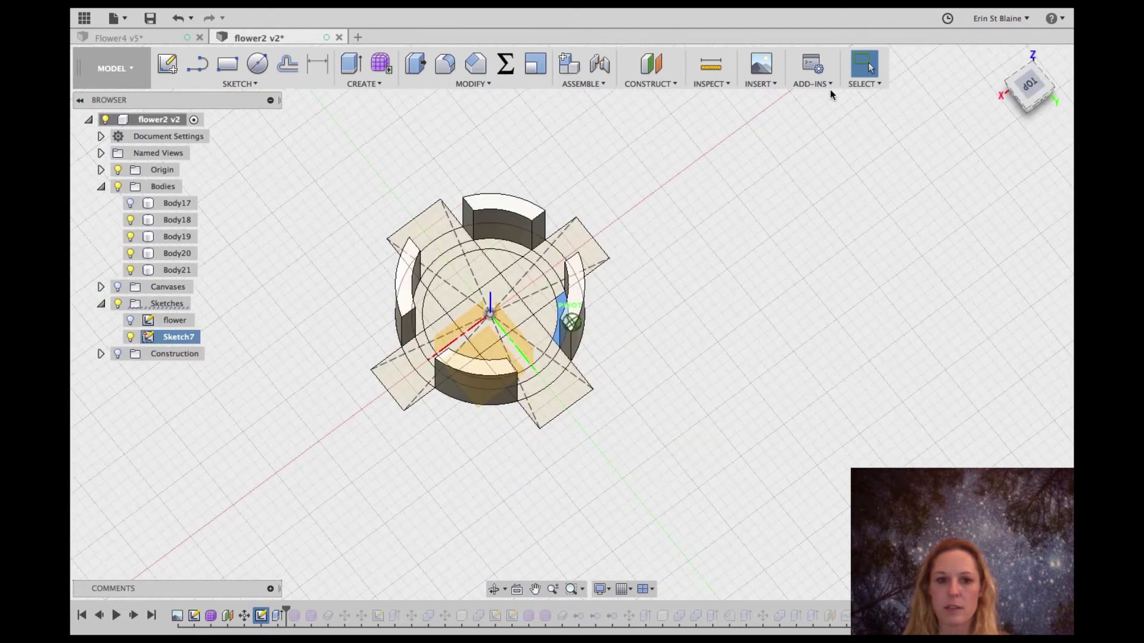
pyautogui.keyDown('shift'); pyautogui.click(493, 249); pyautogui.keyUp('shift')
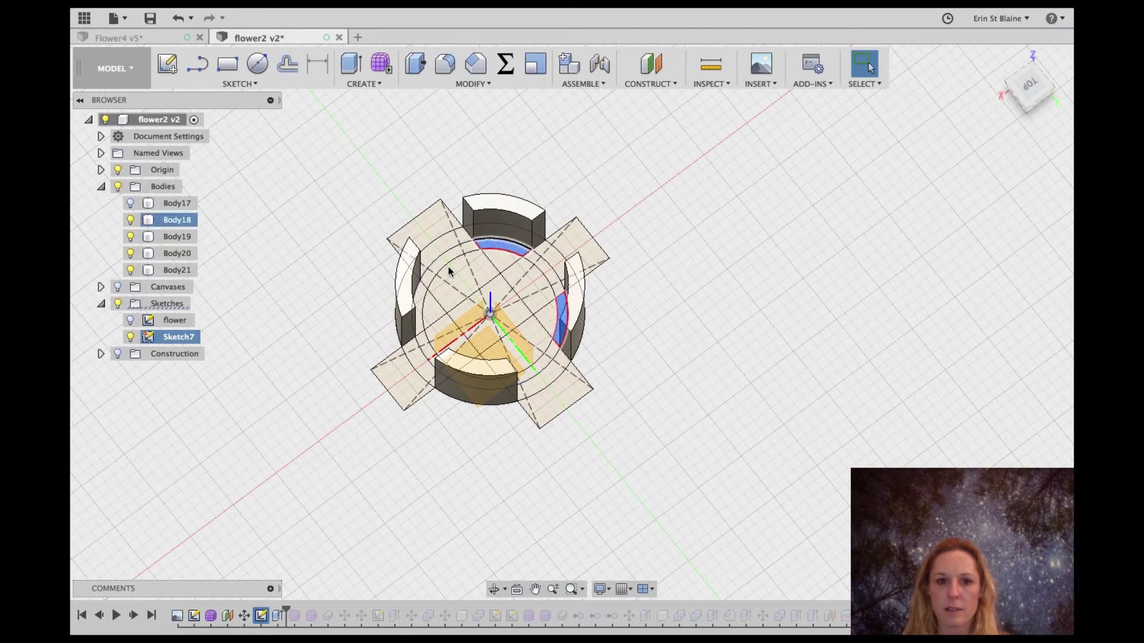
pyautogui.keyDown('shift'); pyautogui.click(420, 299); pyautogui.keyUp('shift')
pyautogui.click(1032, 103)
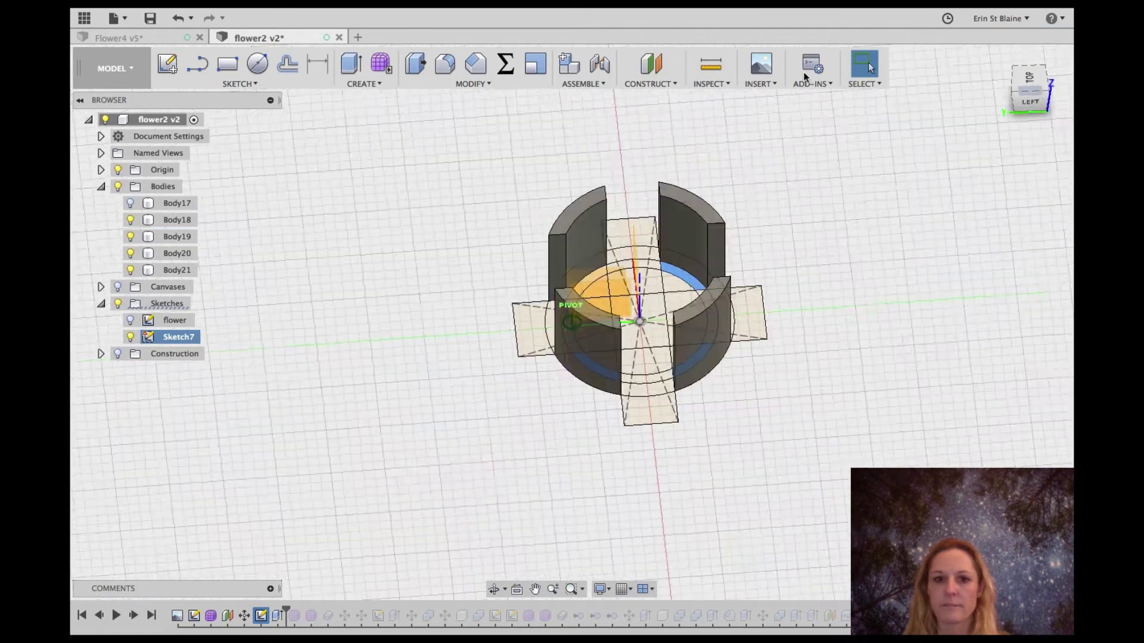
pyautogui.click(118, 170)
pyautogui.keyDown('shift'); pyautogui.click(593, 285); pyautogui.keyUp('shift')
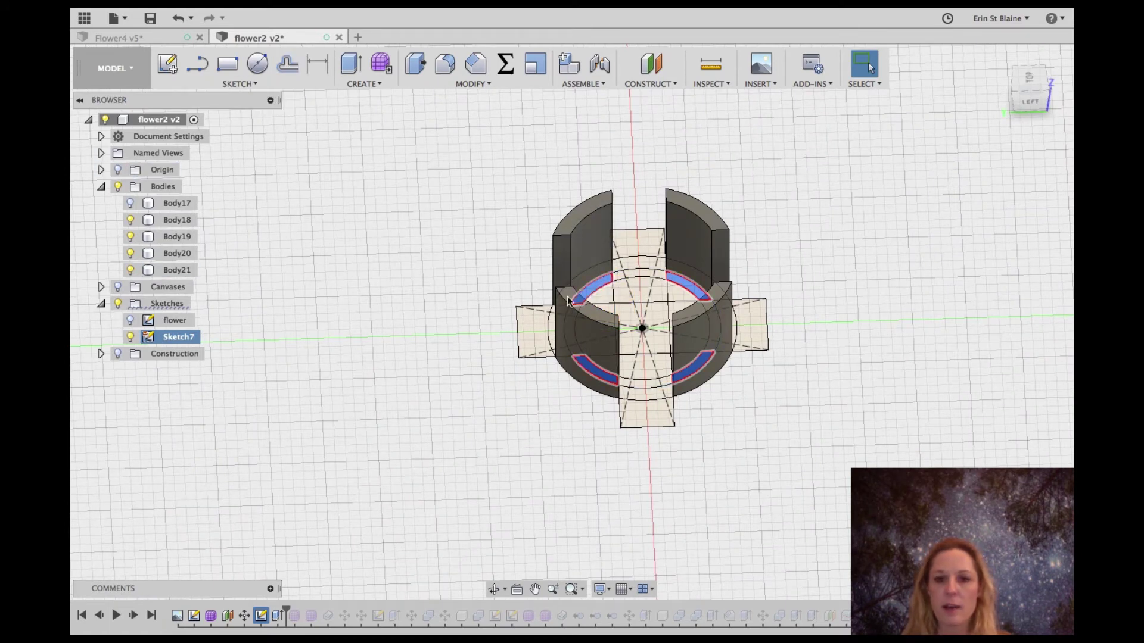
pyautogui.press('e')
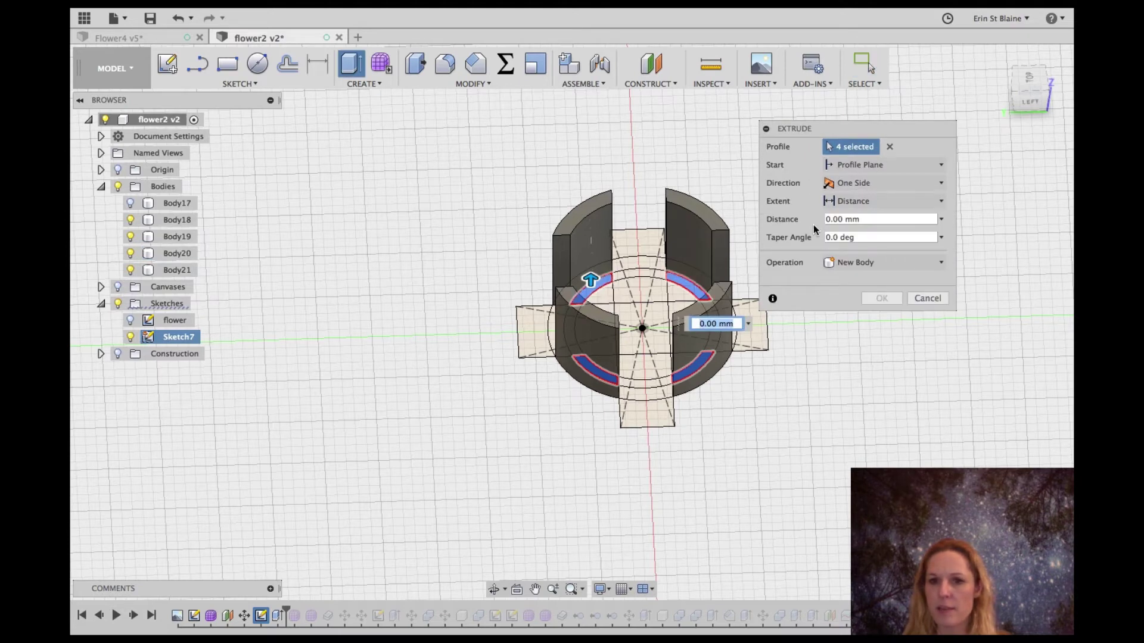
pyautogui.click(820, 218)
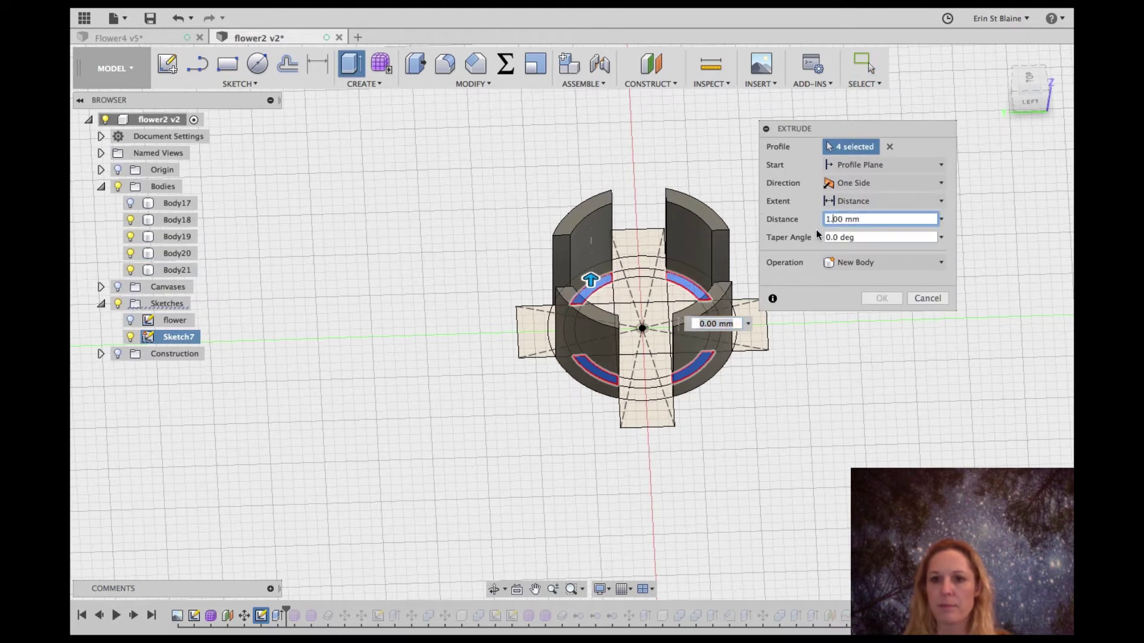
pyautogui.press('Tab')
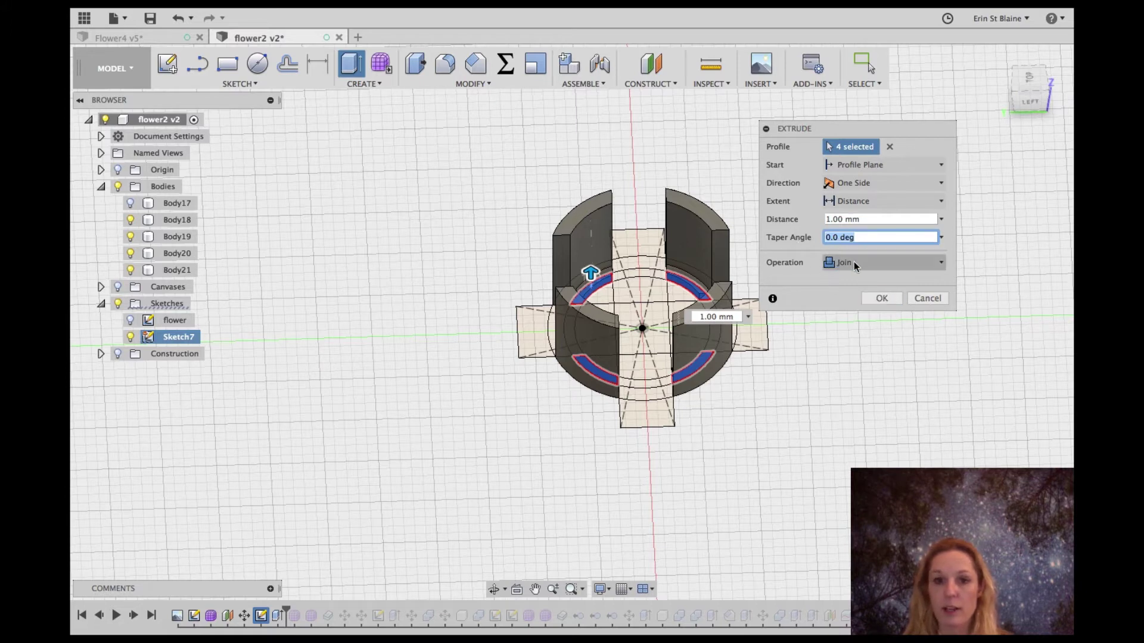
pyautogui.click(882, 298)
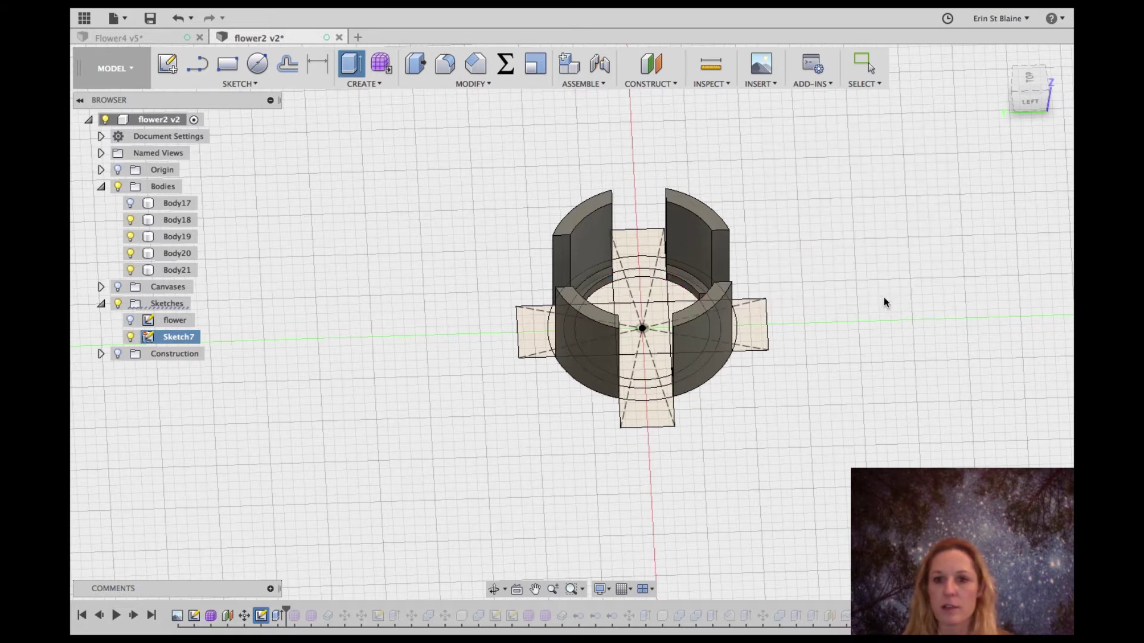
# - Chamfer the inner top edges of the four ledges at the base of the clip walls with an equal distance of 1 mm
pyautogui.click(1036, 116)
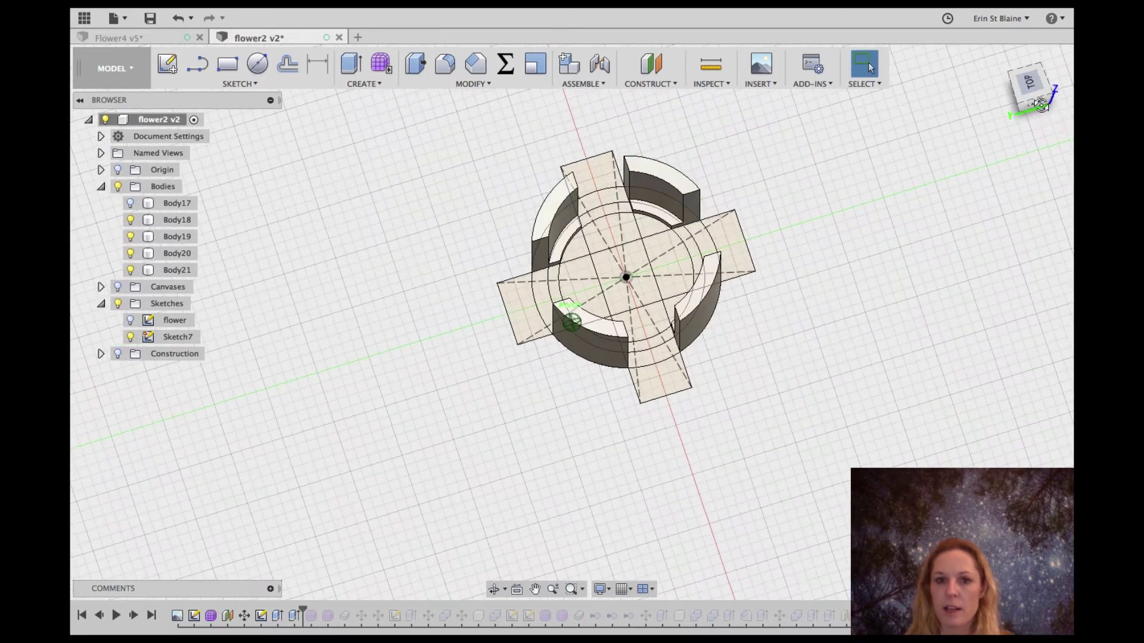
pyautogui.keyDown('shift'); pyautogui.moveTo(861, 109); pyautogui.dragTo(997, 128, button='middle'); pyautogui.keyUp('shift')
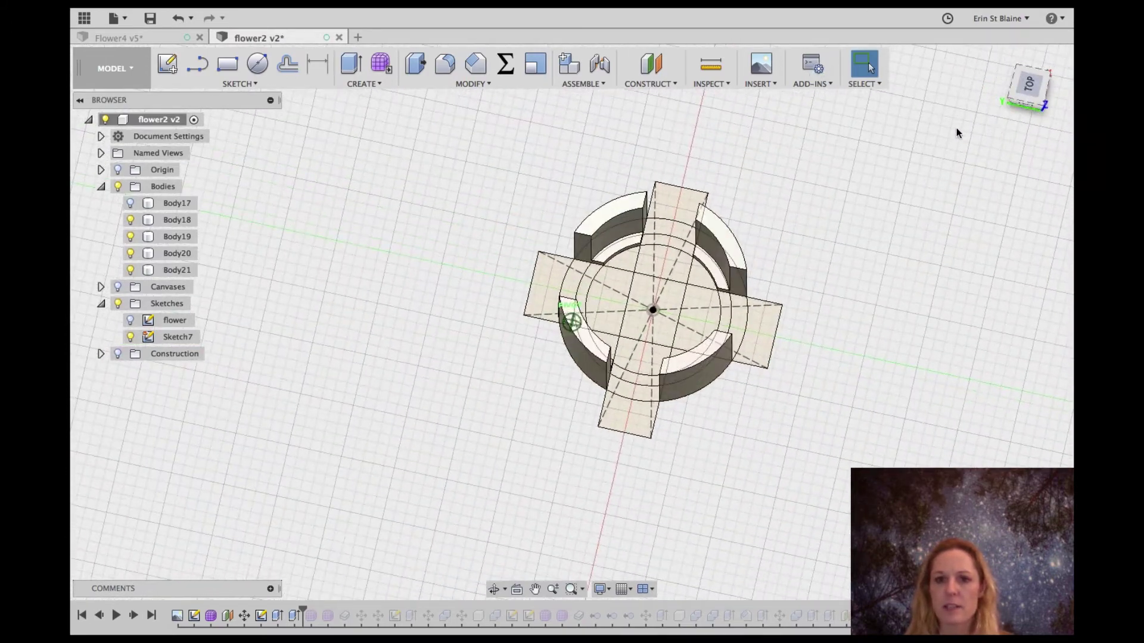
pyautogui.click(616, 250)
pyautogui.keyDown('shift'); pyautogui.click(707, 274); pyautogui.keyUp('shift')
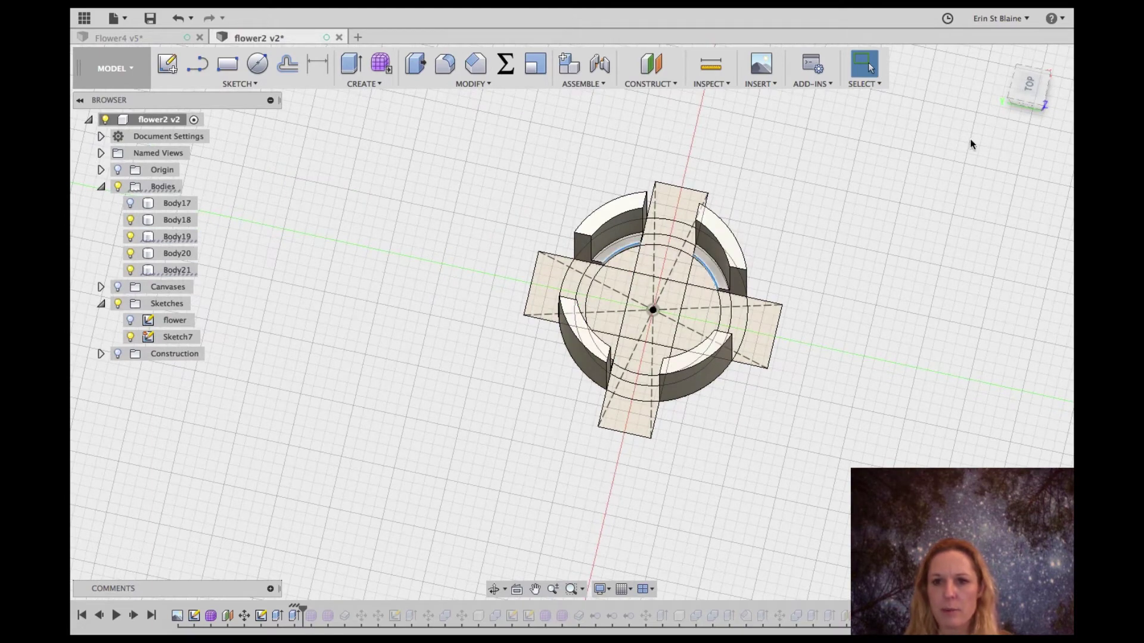
pyautogui.moveTo(1033, 93)
pyautogui.mouseDown()
pyautogui.moveTo(911, 113)
pyautogui.moveTo(800, 80)
pyautogui.moveTo(790, 273)
pyautogui.mouseUp()
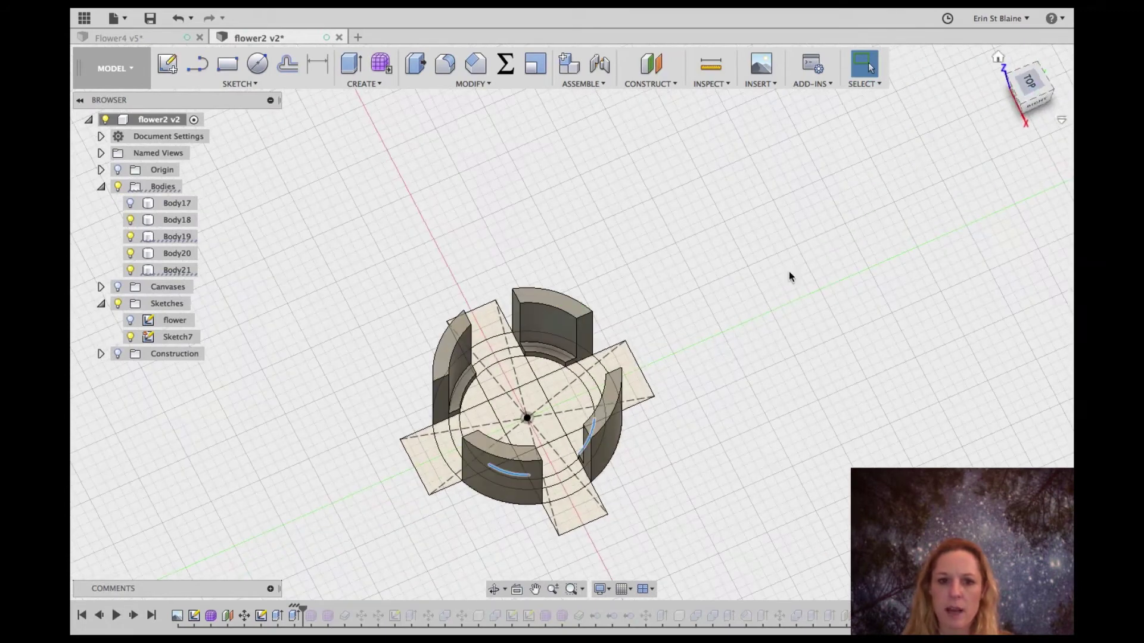
pyautogui.keyDown('shift'); pyautogui.click(545, 354); pyautogui.keyUp('shift')
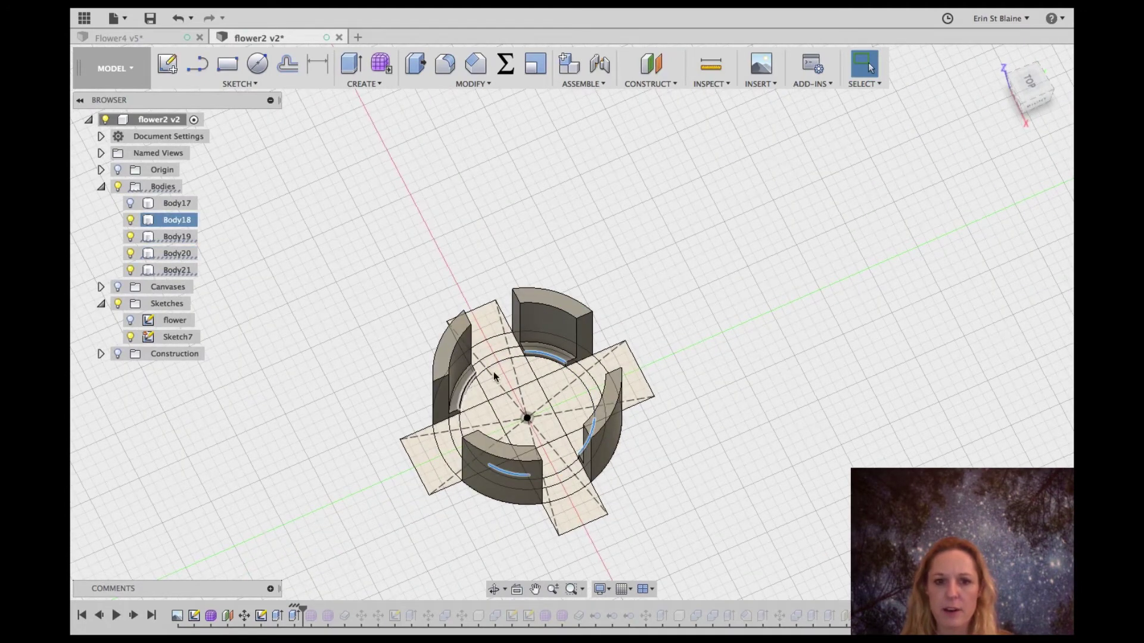
pyautogui.moveTo(1028, 87)
pyautogui.mouseDown()
pyautogui.moveTo(1016, 61)
pyautogui.moveTo(1007, 107)
pyautogui.moveTo(953, 166)
pyautogui.mouseUp()
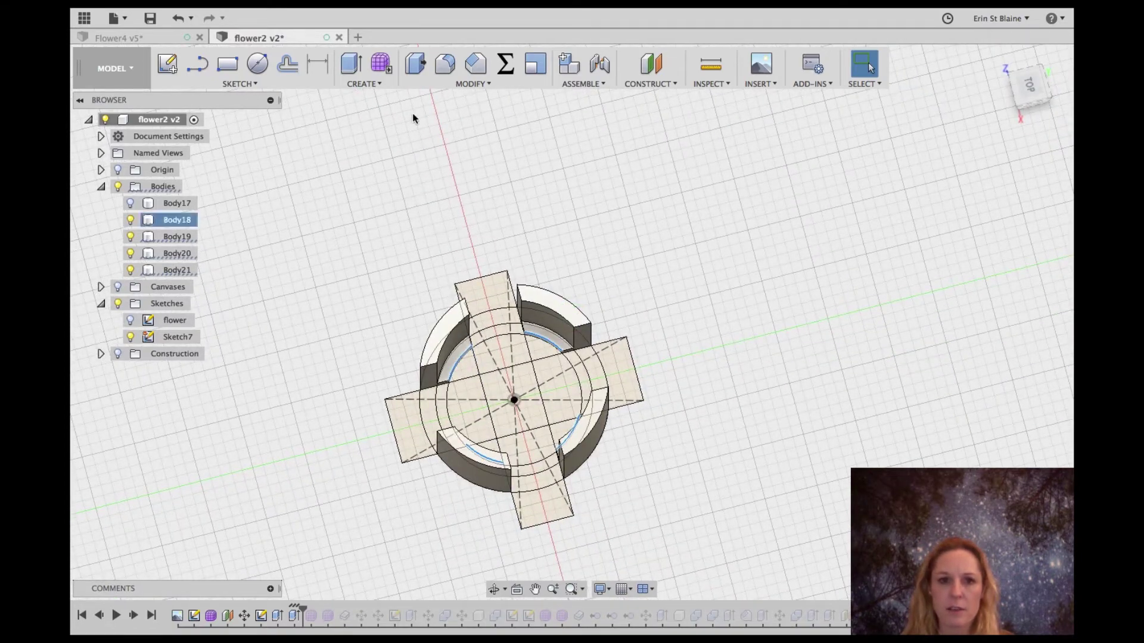
pyautogui.click(474, 64)
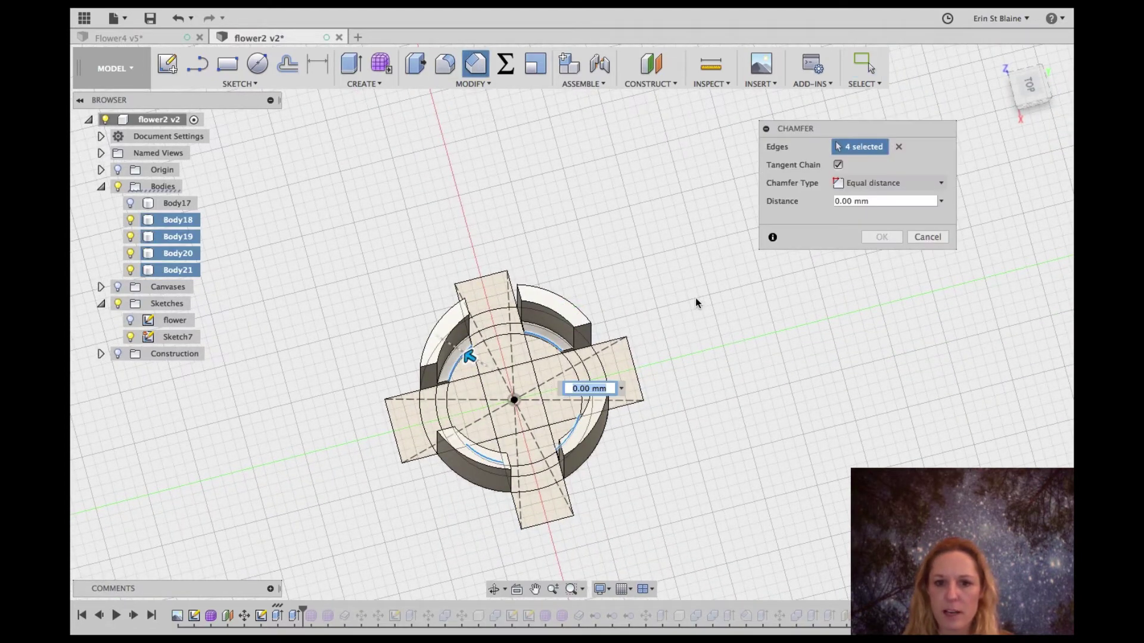
pyautogui.write('1mm')
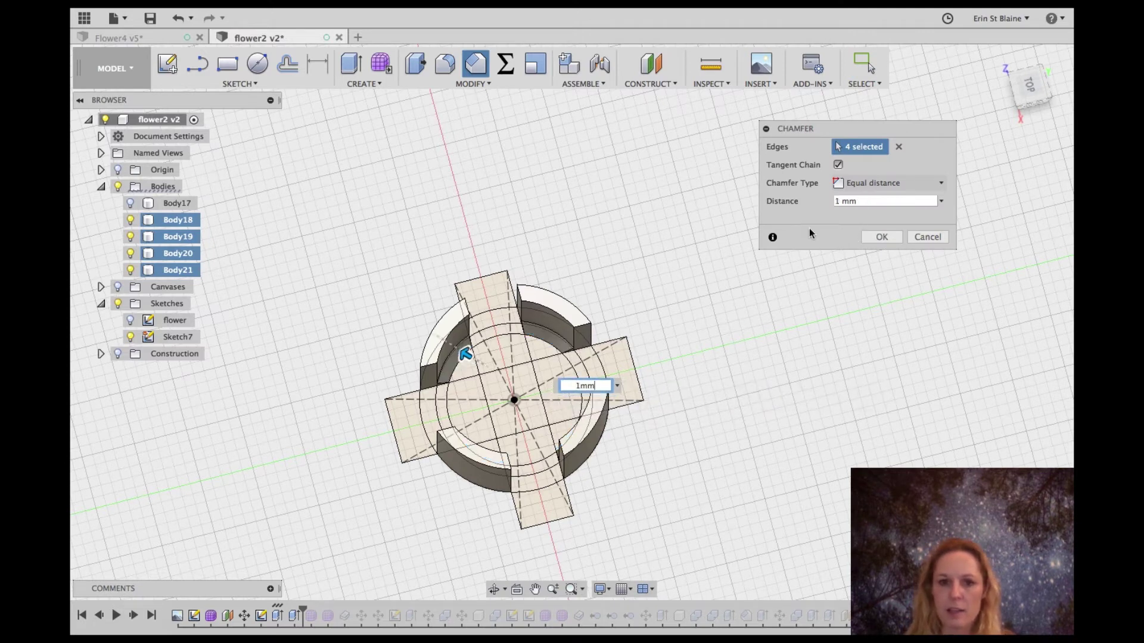
pyautogui.click(882, 237)
# - Show the flower body to check the chamfered clip walls beneath it from the side, and hide it again
pyautogui.moveTo(1023, 82)
pyautogui.mouseDown()
pyautogui.moveTo(1064, 12)
pyautogui.moveTo(101, 575)
pyautogui.moveTo(98, 608)
pyautogui.moveTo(89, 118)
pyautogui.moveTo(94, 134)
pyautogui.moveTo(975, 127)
pyautogui.moveTo(937, 128)
pyautogui.moveTo(894, 194)
pyautogui.moveTo(855, 80)
pyautogui.moveTo(896, 158)
pyautogui.moveTo(912, 131)
pyautogui.mouseUp()
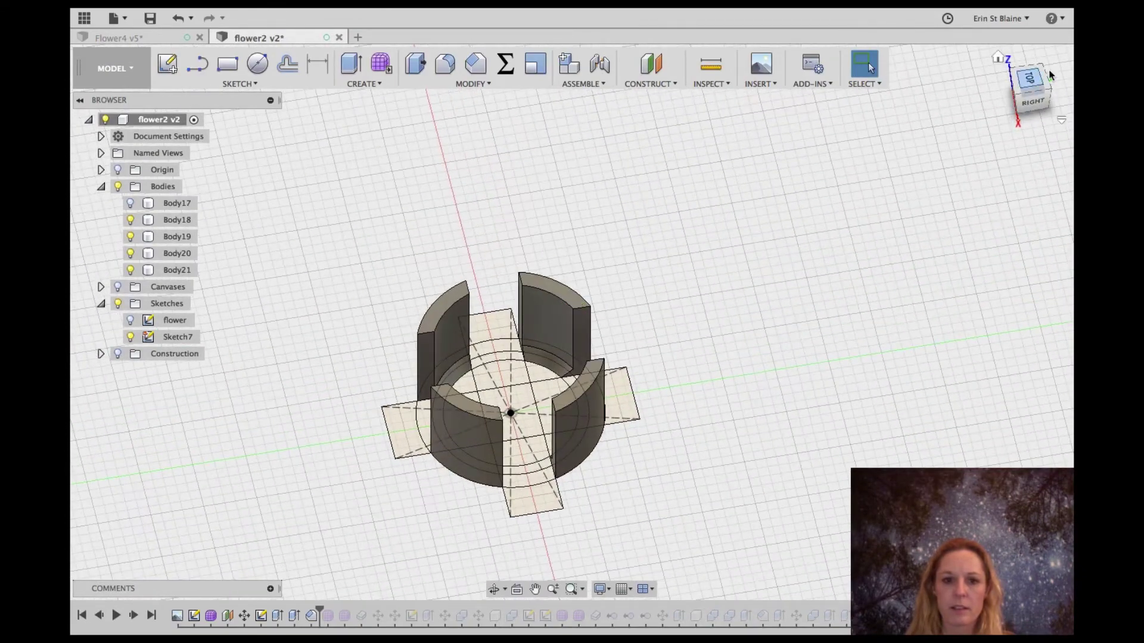
pyautogui.click(131, 203)
pyautogui.moveTo(1028, 81)
pyautogui.mouseDown()
pyautogui.moveTo(1019, 15)
pyautogui.moveTo(1031, 126)
pyautogui.moveTo(1043, 115)
pyautogui.mouseUp()
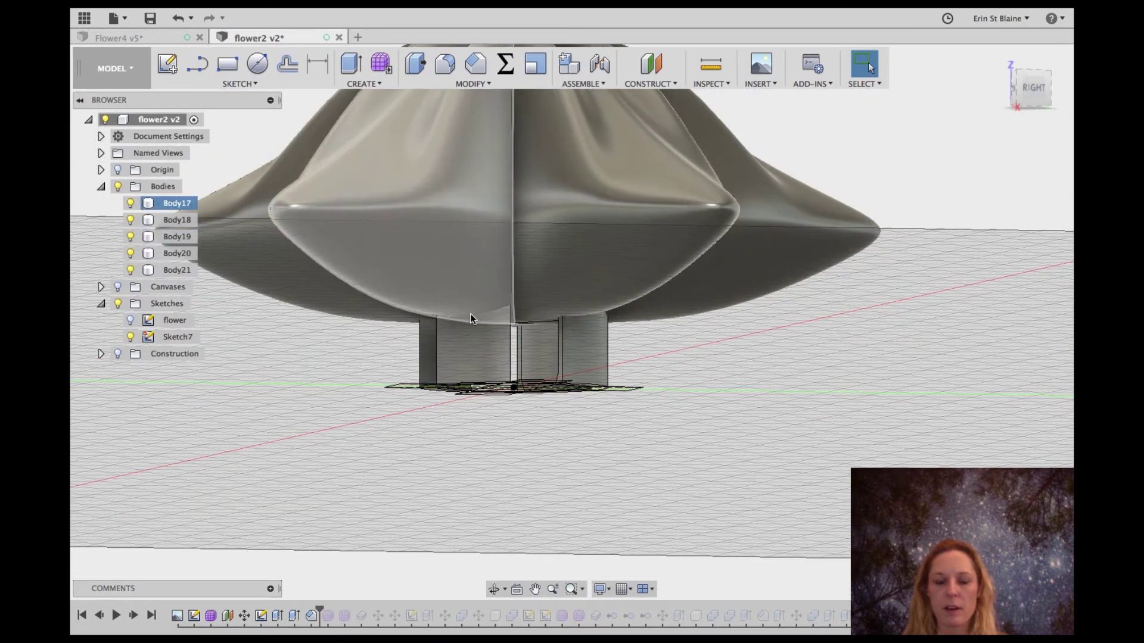
pyautogui.moveTo(1032, 86); pyautogui.dragTo(1033, 104)
pyautogui.click(130, 202)
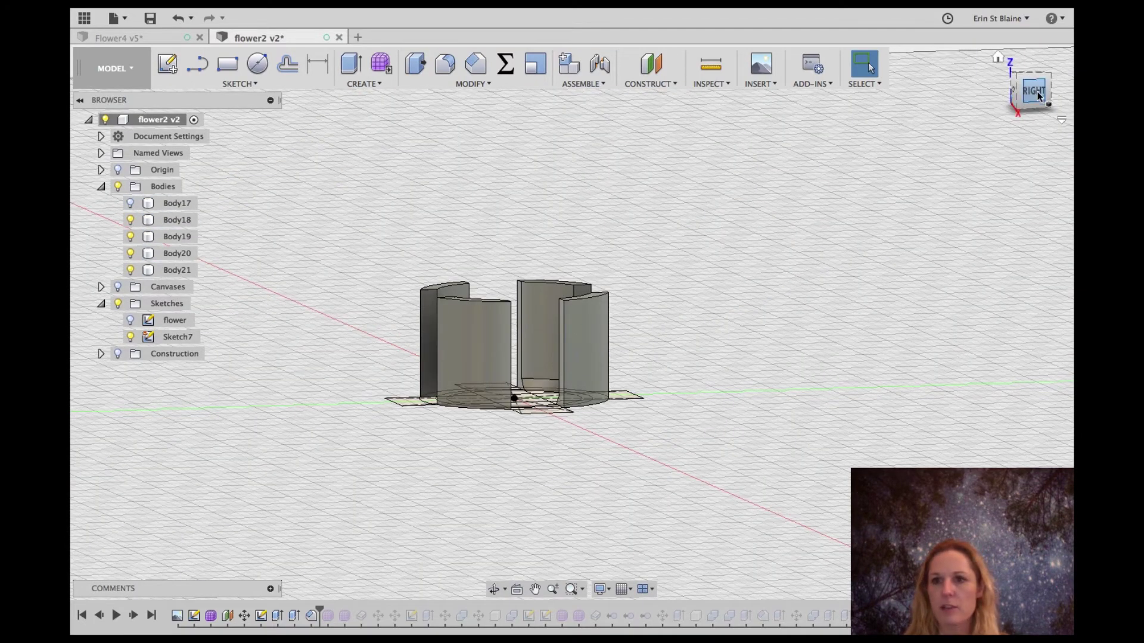
# - Extrude all nine regions inside the sketch's innermost circle by lightfullheight as a new body to form the light cylinder
pyautogui.moveTo(1038, 92); pyautogui.dragTo(1037, 118)
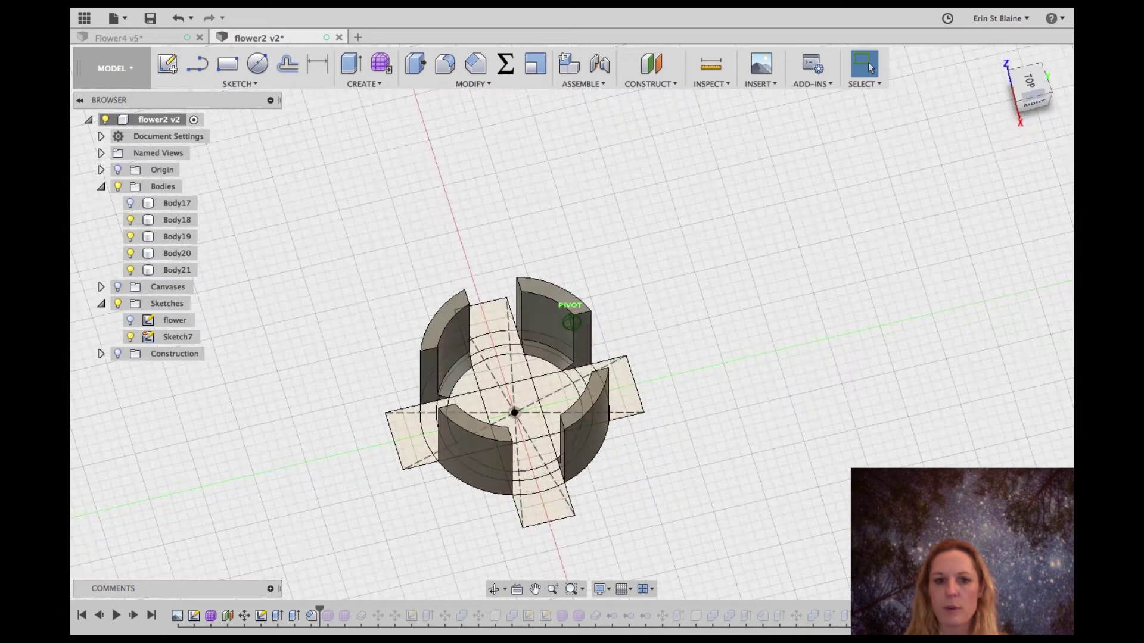
pyautogui.click(468, 374)
pyautogui.keyDown('shift'); pyautogui.click(488, 371); pyautogui.keyUp('shift')
pyautogui.keyDown('shift'); pyautogui.click(536, 363); pyautogui.keyUp('shift')
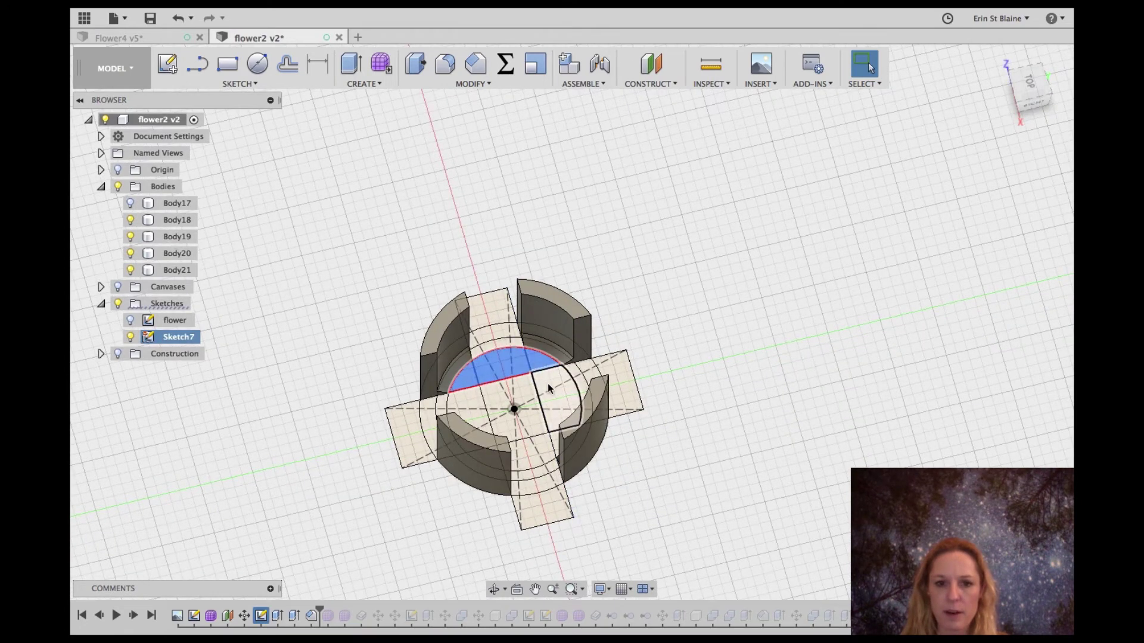
pyautogui.keyDown('shift'); pyautogui.click(548, 385); pyautogui.keyUp('shift')
pyautogui.keyDown('shift'); pyautogui.click(522, 397); pyautogui.keyUp('shift')
pyautogui.keyDown('shift'); pyautogui.click(466, 401); pyautogui.keyUp('shift')
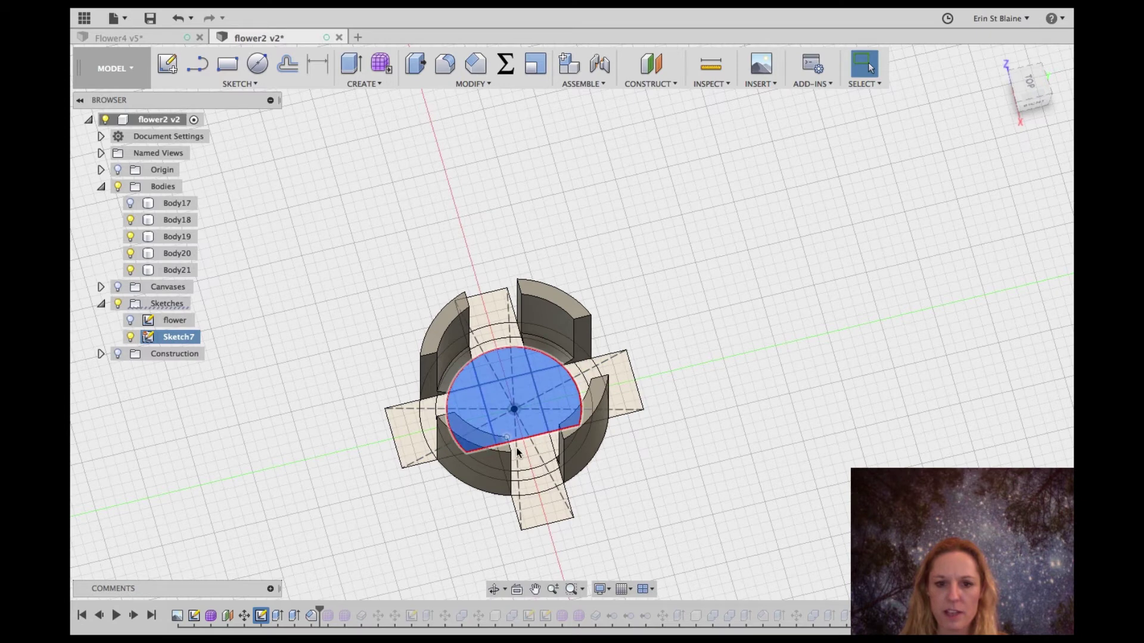
pyautogui.moveTo(1024, 90); pyautogui.dragTo(985, 137)
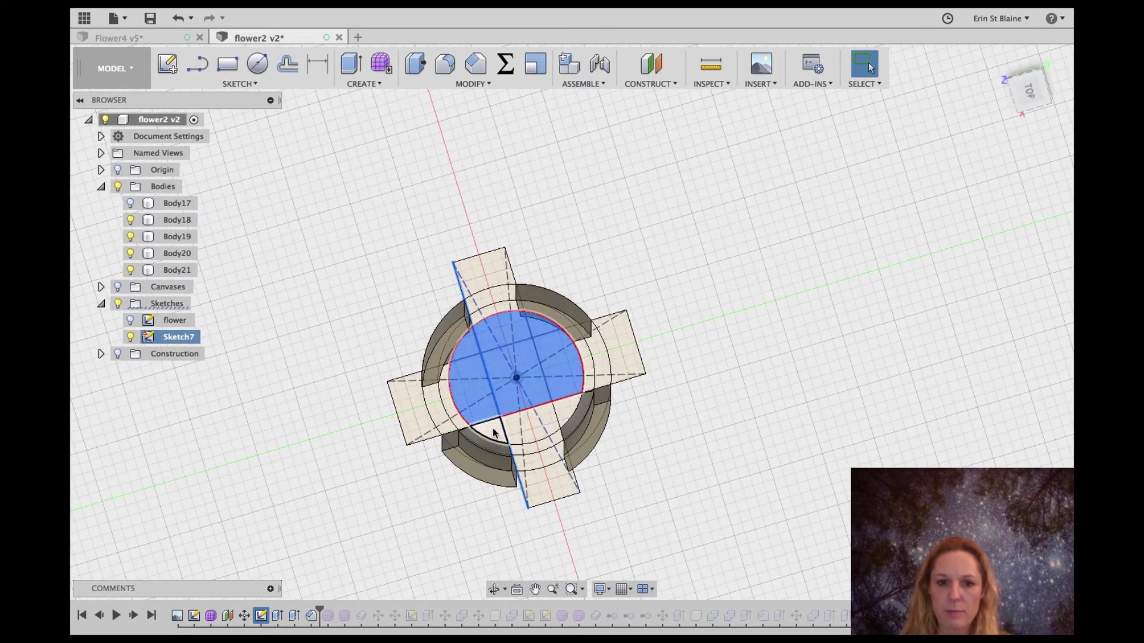
pyautogui.keyDown('shift'); pyautogui.click(514, 423); pyautogui.keyUp('shift')
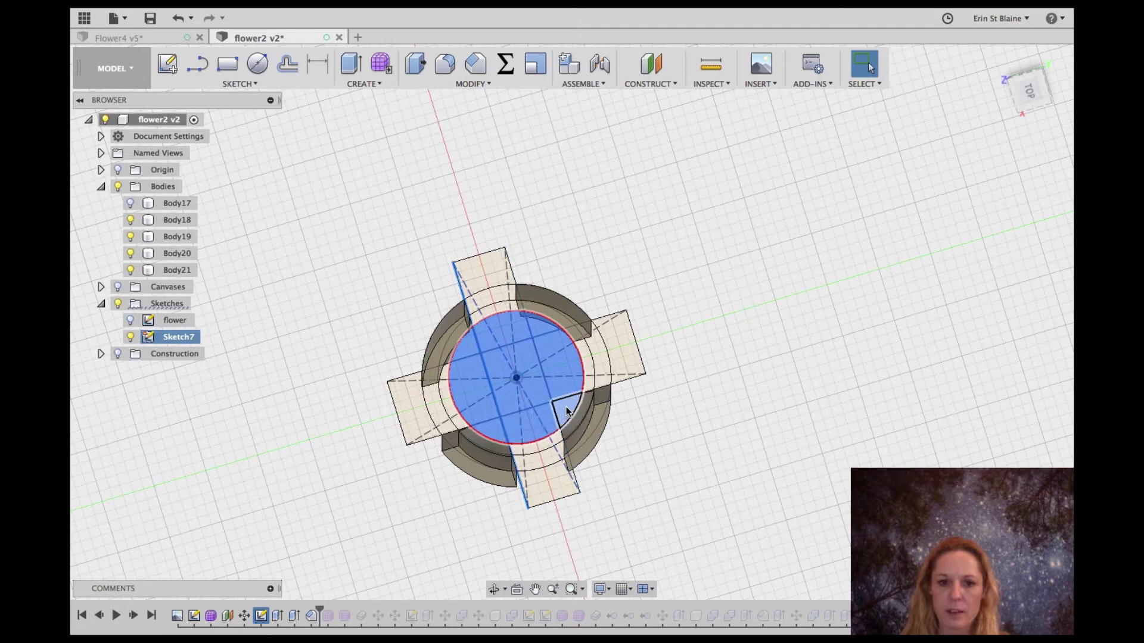
pyautogui.click(999, 63)
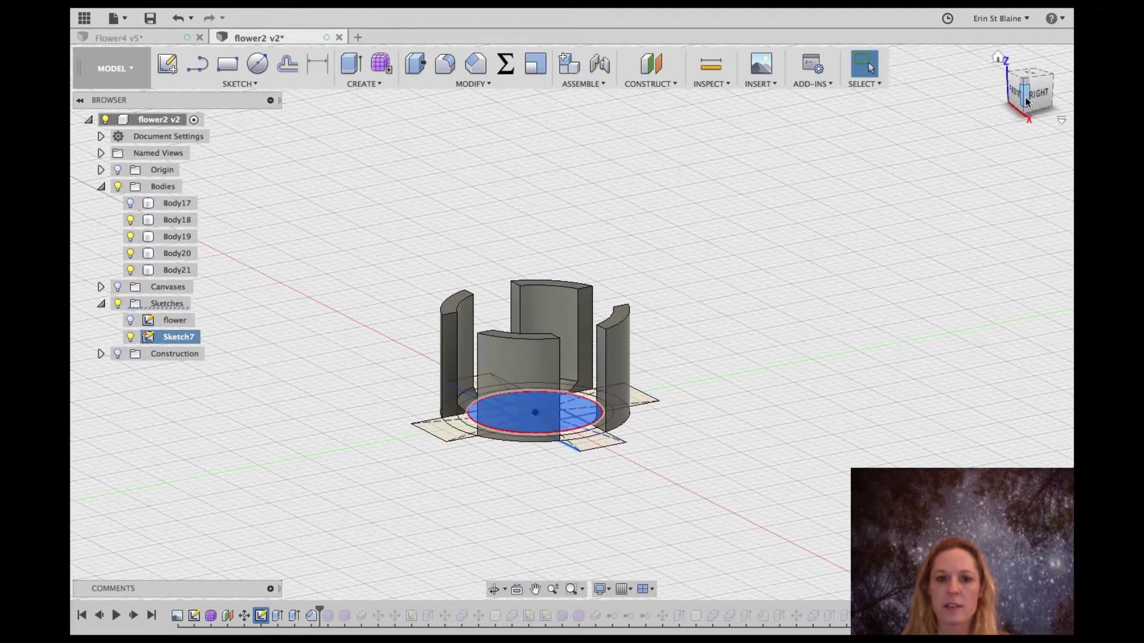
pyautogui.press('e')
pyautogui.moveTo(605, 403); pyautogui.dragTo(607, 406)
pyautogui.click(821, 219)
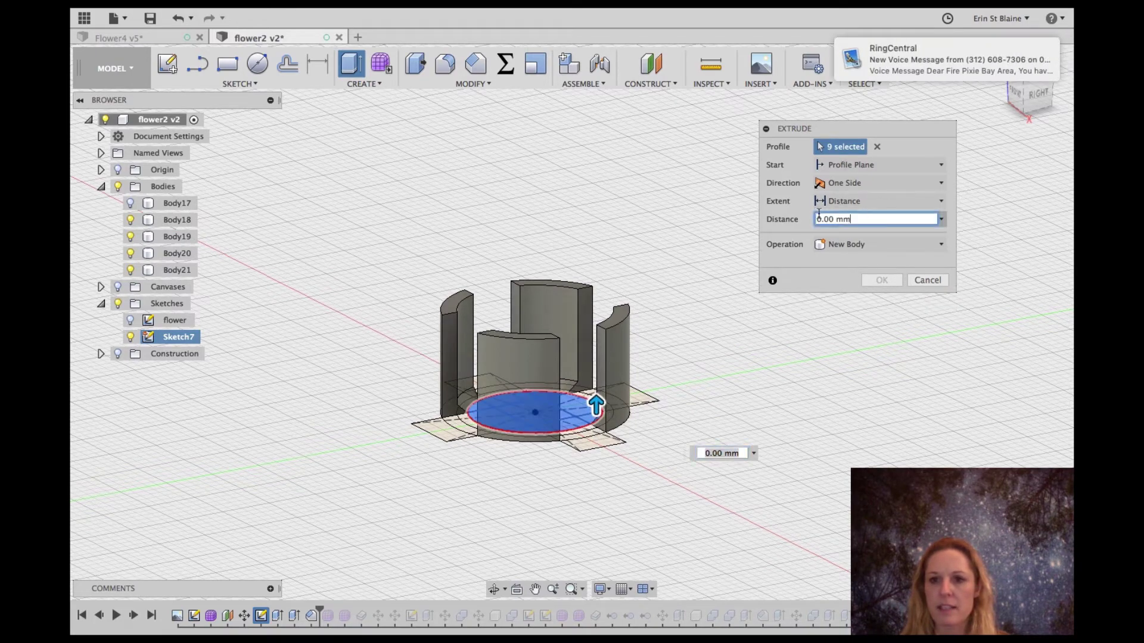
pyautogui.write('light')
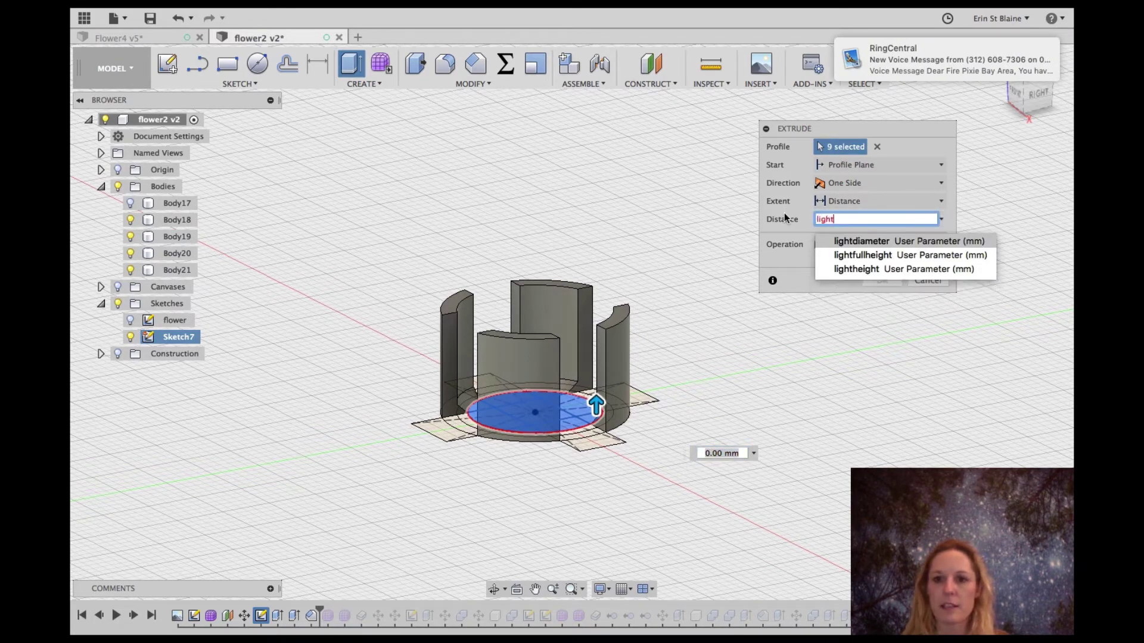
pyautogui.write('fullheight')
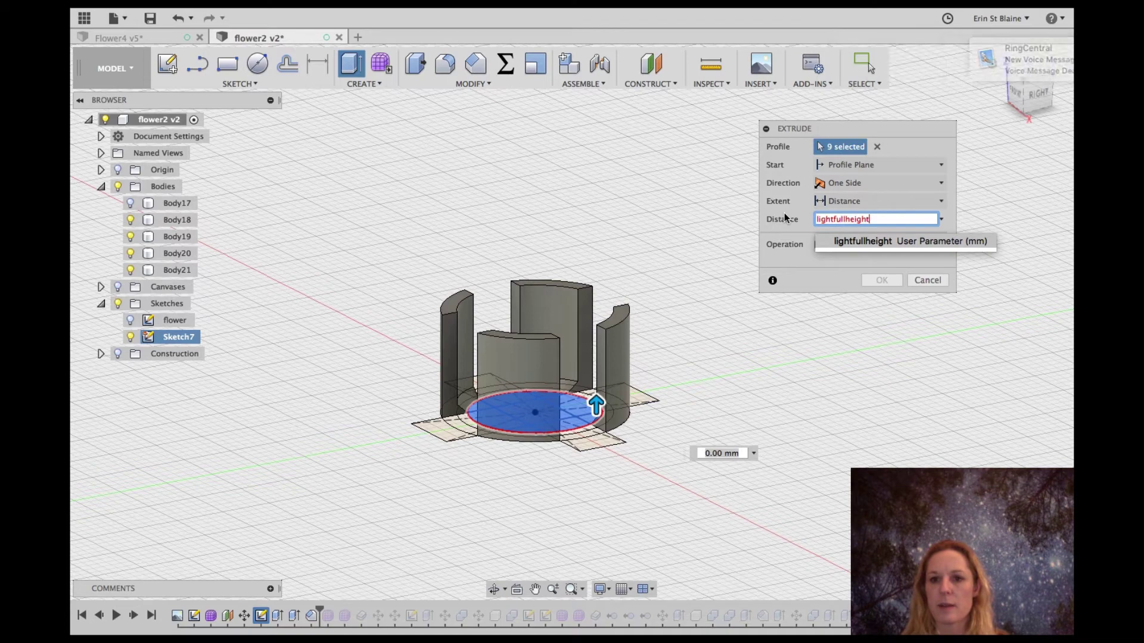
pyautogui.press('Tab')
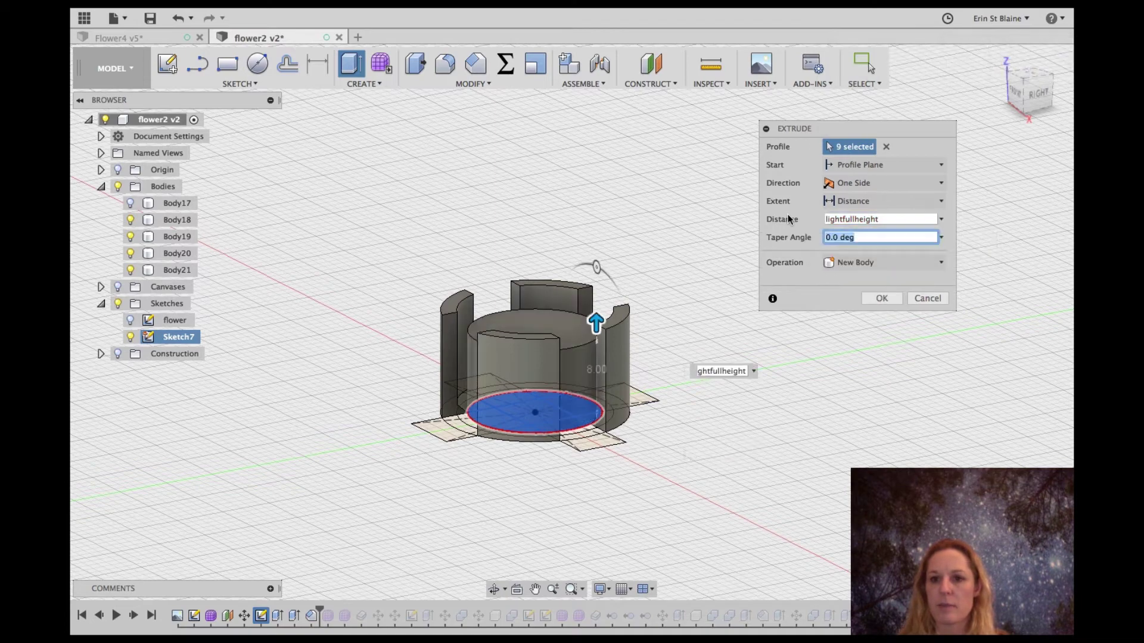
pyautogui.click(883, 299)
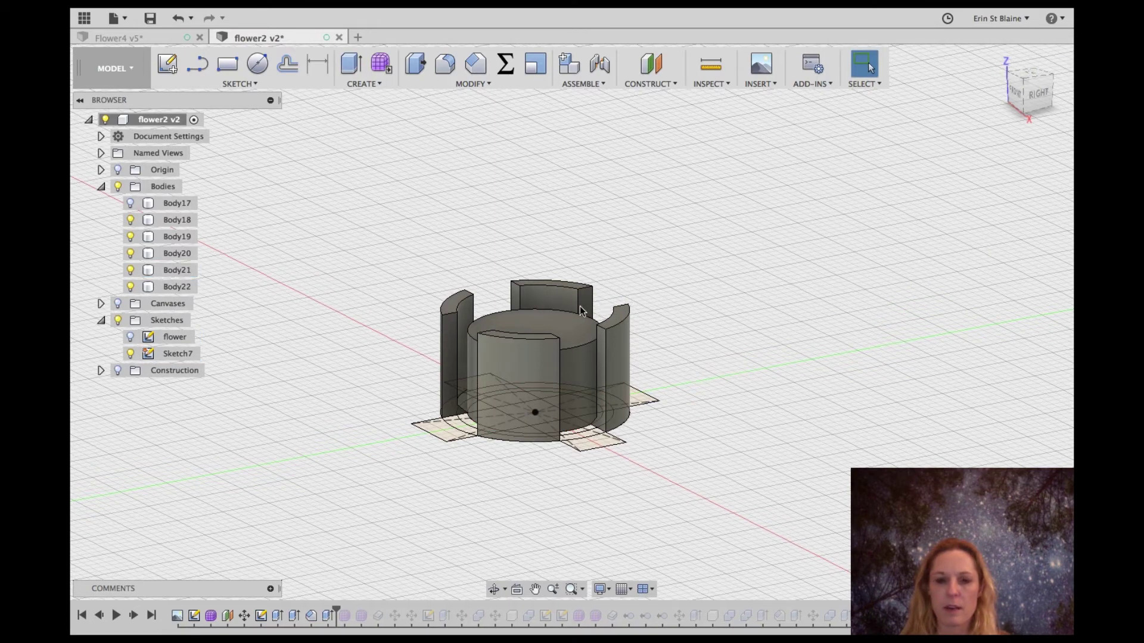
# - Fillet the top edge of the light cylinder with a constant radius of 2.50 mm
pyautogui.click(484, 312)
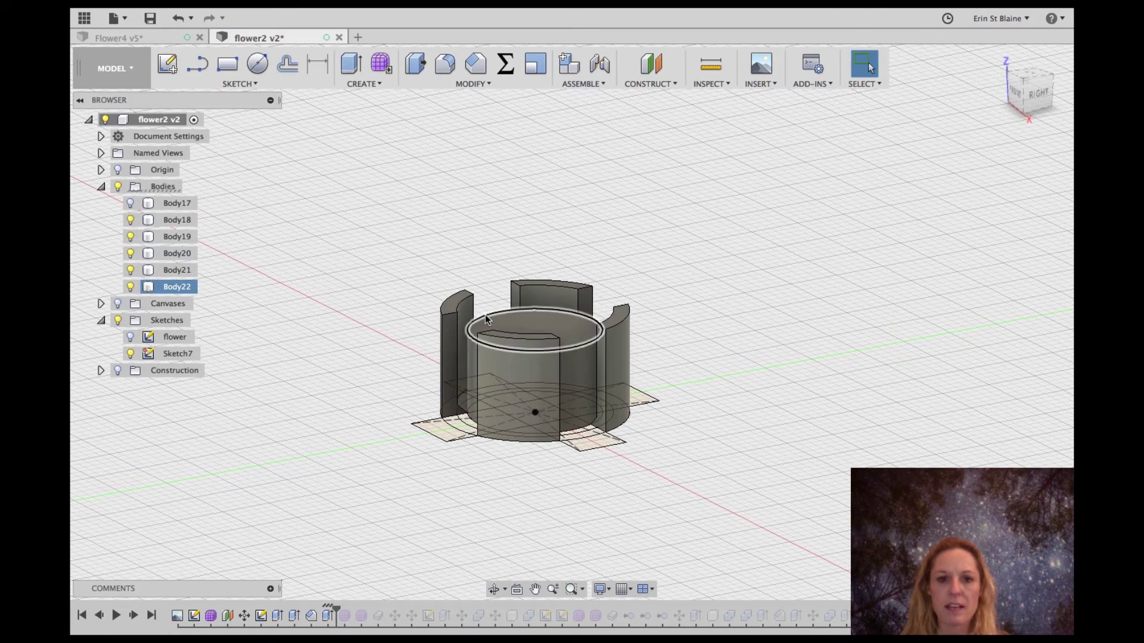
pyautogui.click(485, 314)
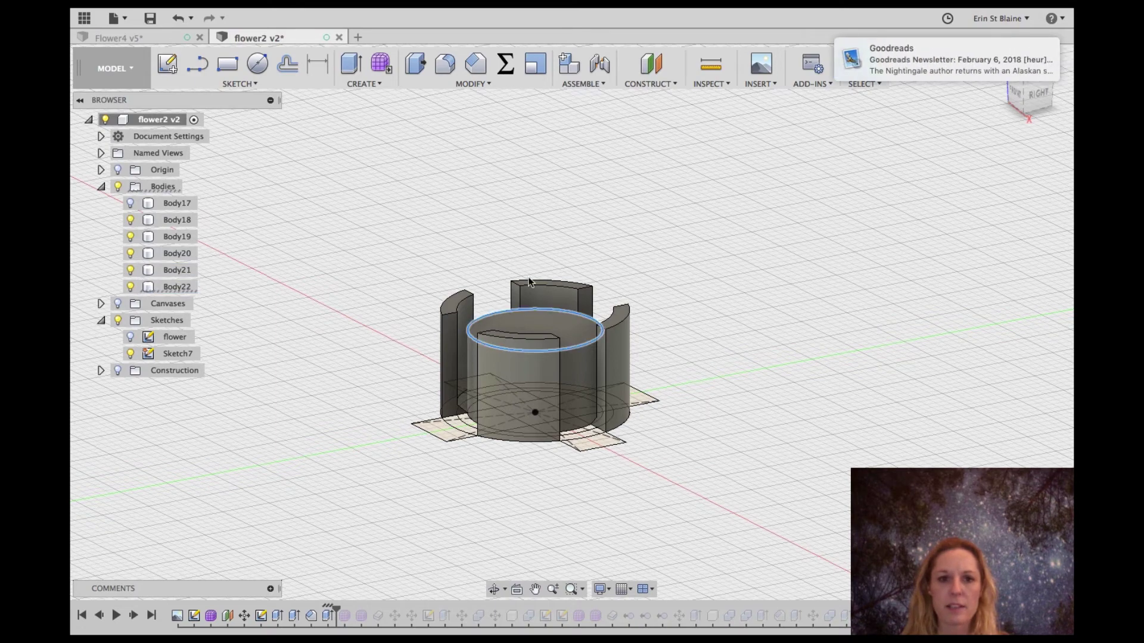
pyautogui.click(459, 66)
pyautogui.moveTo(484, 307); pyautogui.dragTo(488, 319)
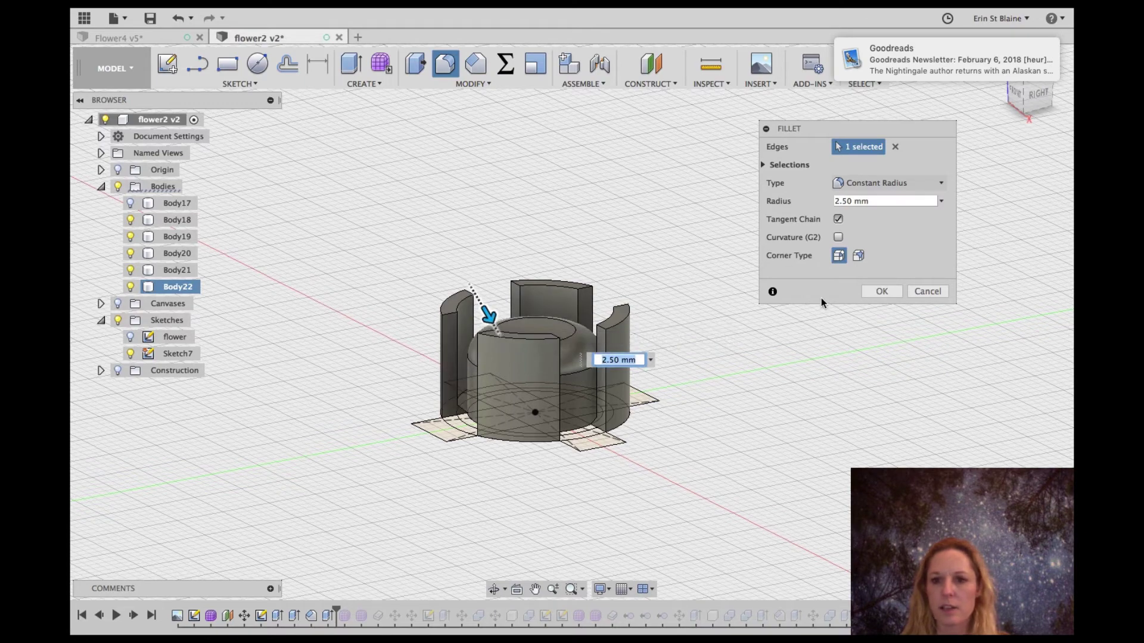
pyautogui.click(881, 292)
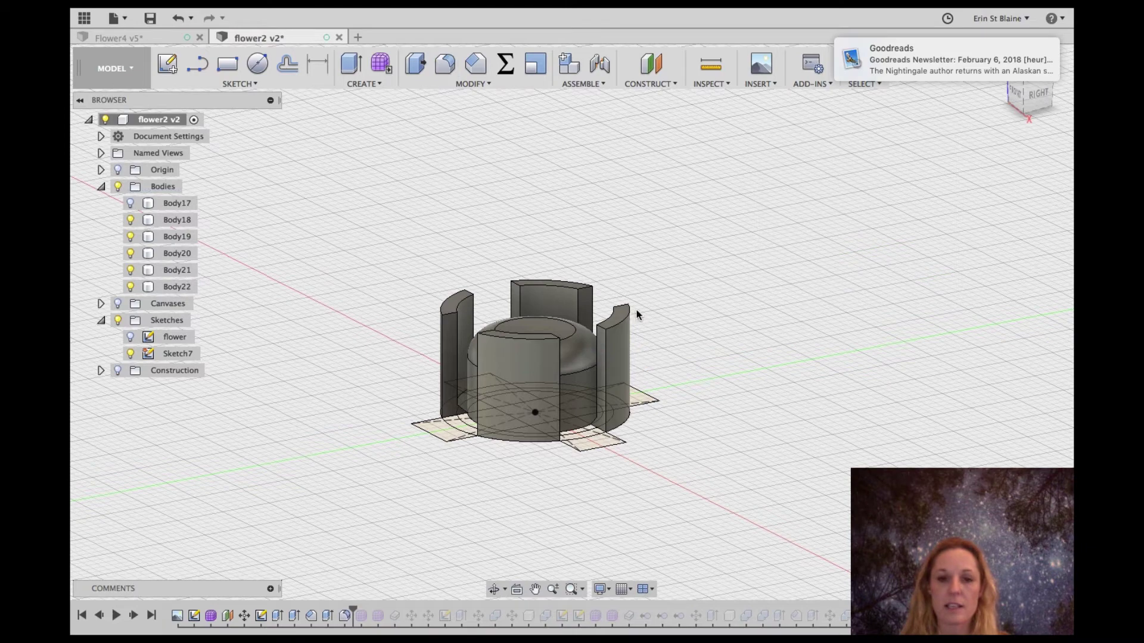
# - Show the flower body above the clip walls and view the model from the front
pyautogui.click(143, 205)
pyautogui.click(130, 204)
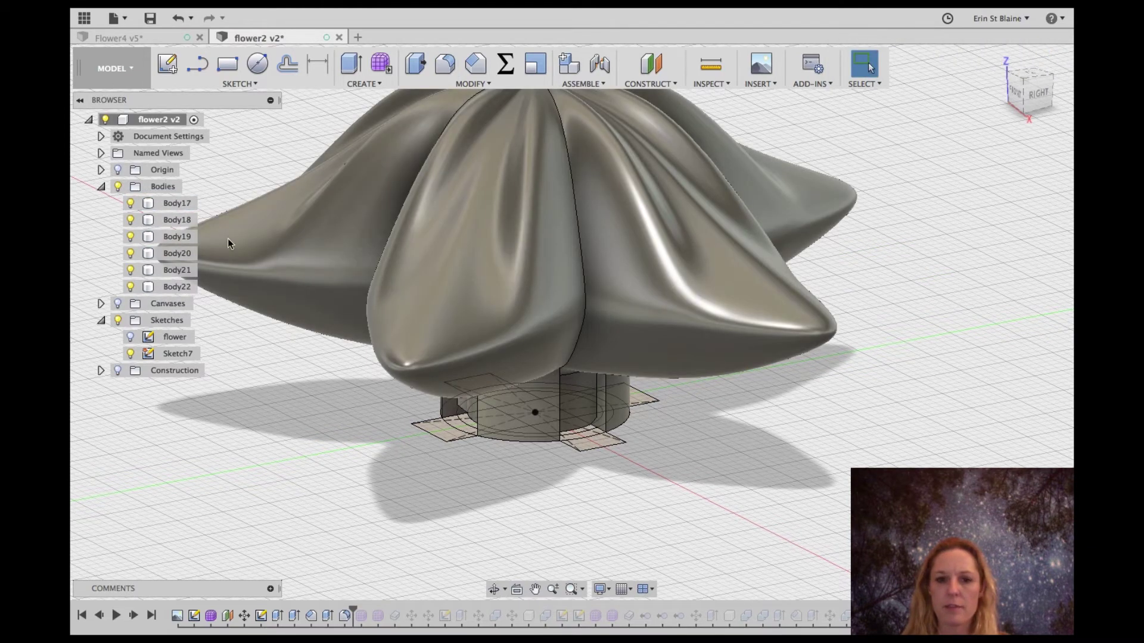
pyautogui.moveTo(1032, 99)
pyautogui.mouseDown()
pyautogui.moveTo(1018, 18)
pyautogui.moveTo(794, 548)
pyautogui.moveTo(1034, 102)
pyautogui.moveTo(1026, 132)
pyautogui.moveTo(1045, 87)
pyautogui.moveTo(1016, 99)
pyautogui.moveTo(1021, 72)
pyautogui.moveTo(1025, 82)
pyautogui.mouseUp()
pyautogui.click(1028, 74)
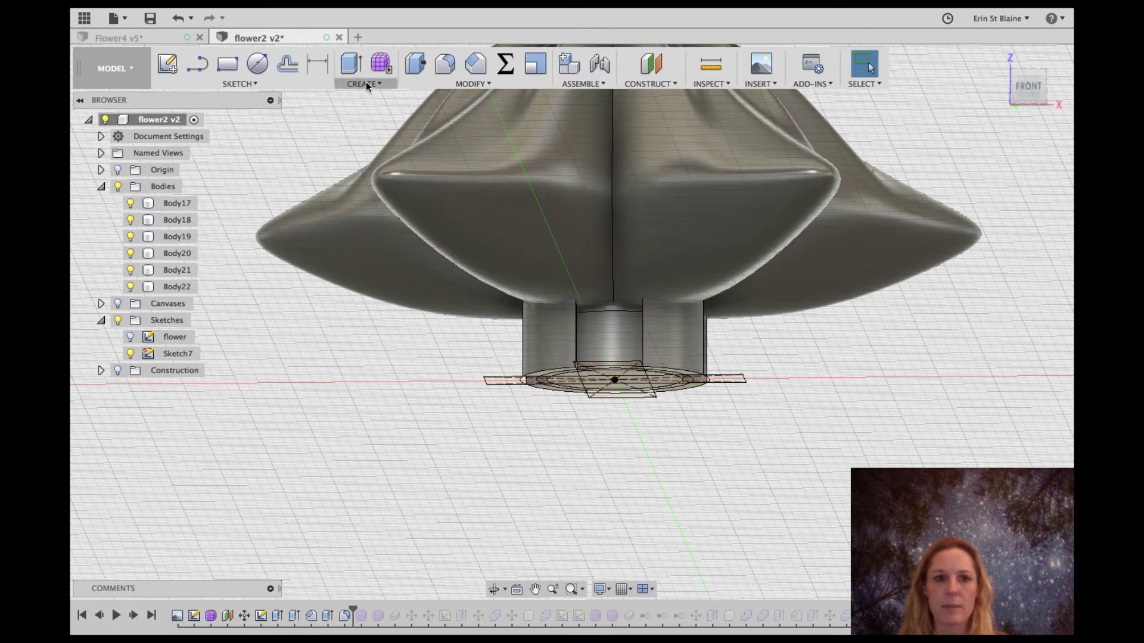
# - Try to join the light cylinder to the flower body with Combine, without creating a new component, and undo the join
pyautogui.click(486, 84)
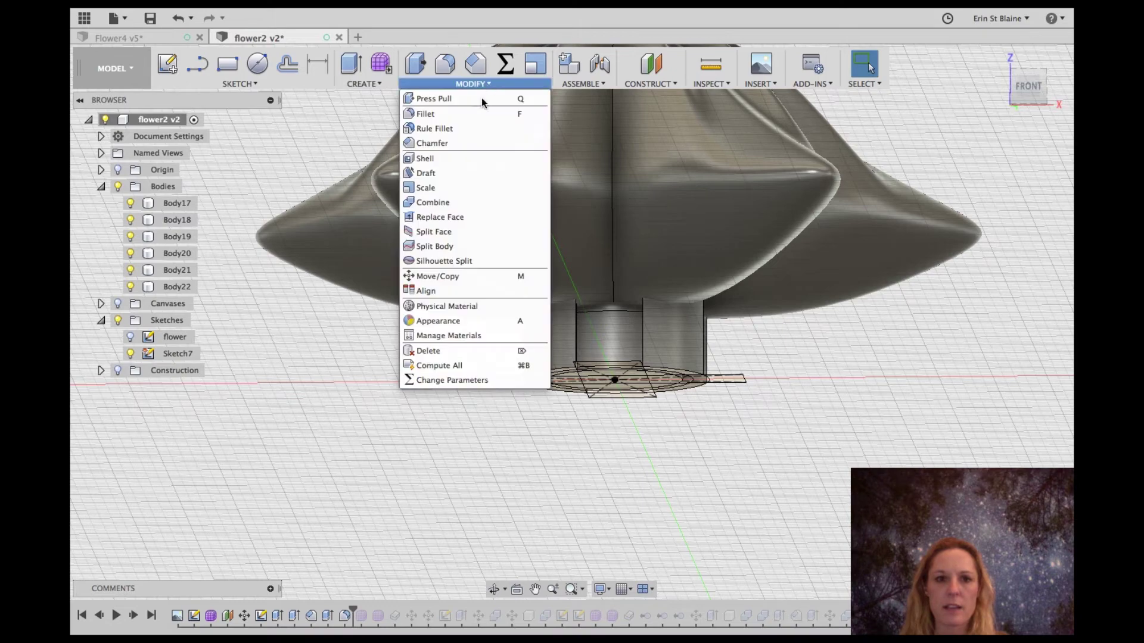
pyautogui.click(469, 205)
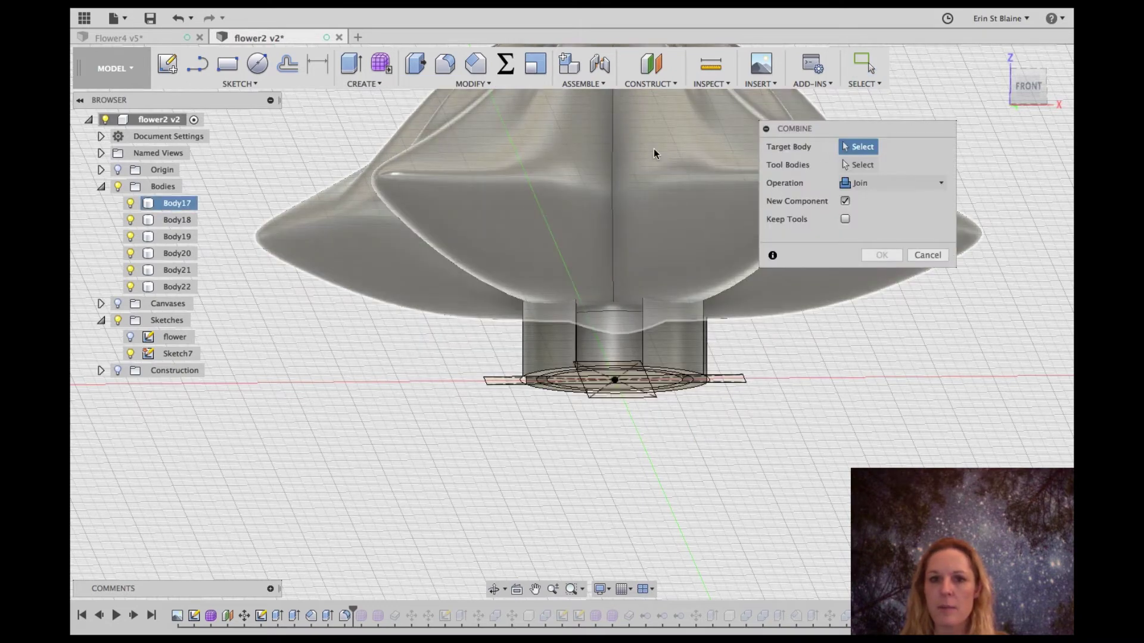
pyautogui.click(654, 153)
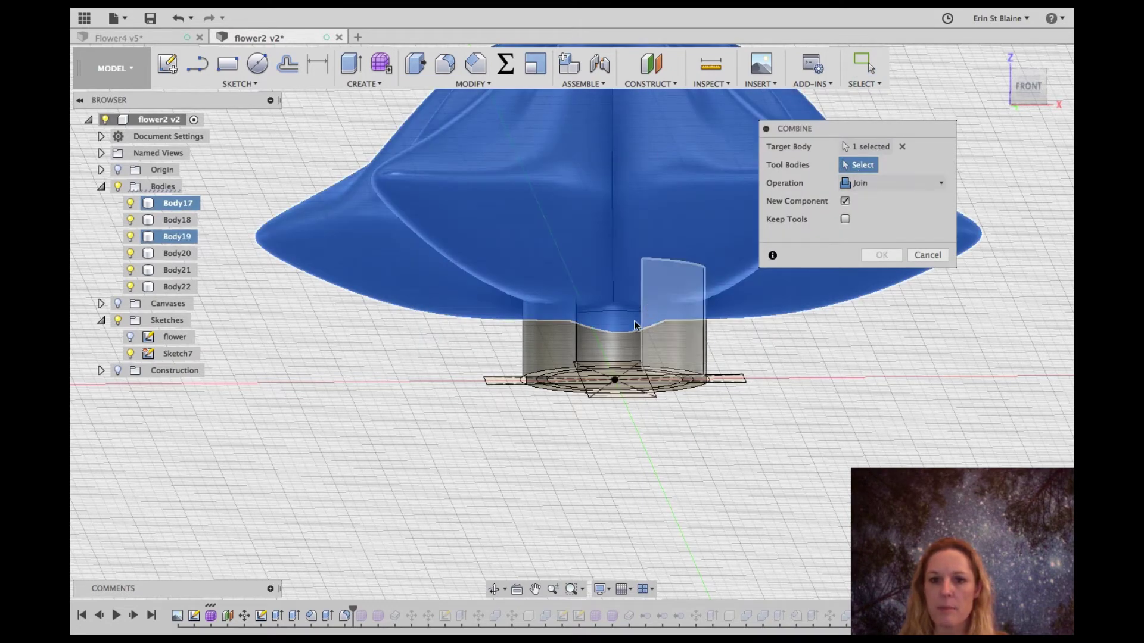
pyautogui.click(613, 343)
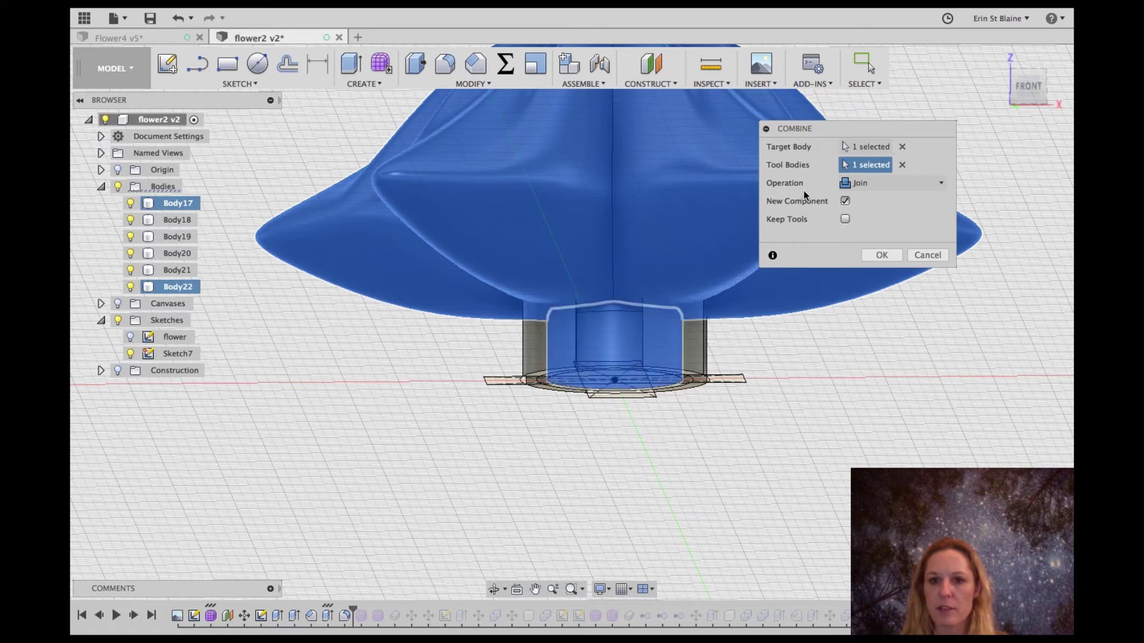
pyautogui.click(845, 202)
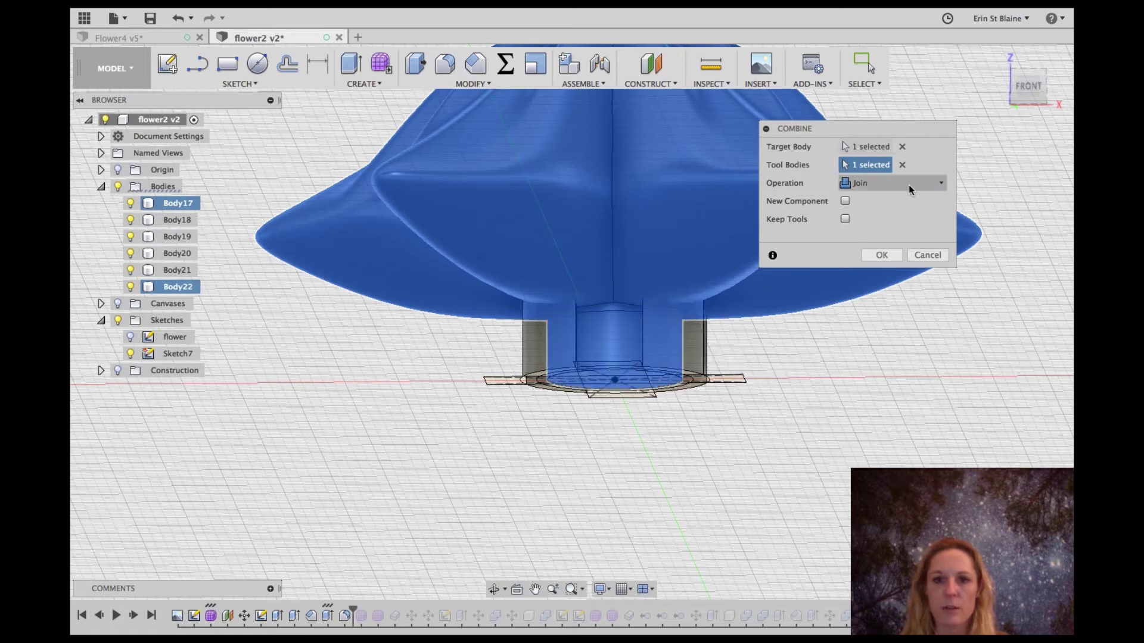
pyautogui.click(881, 256)
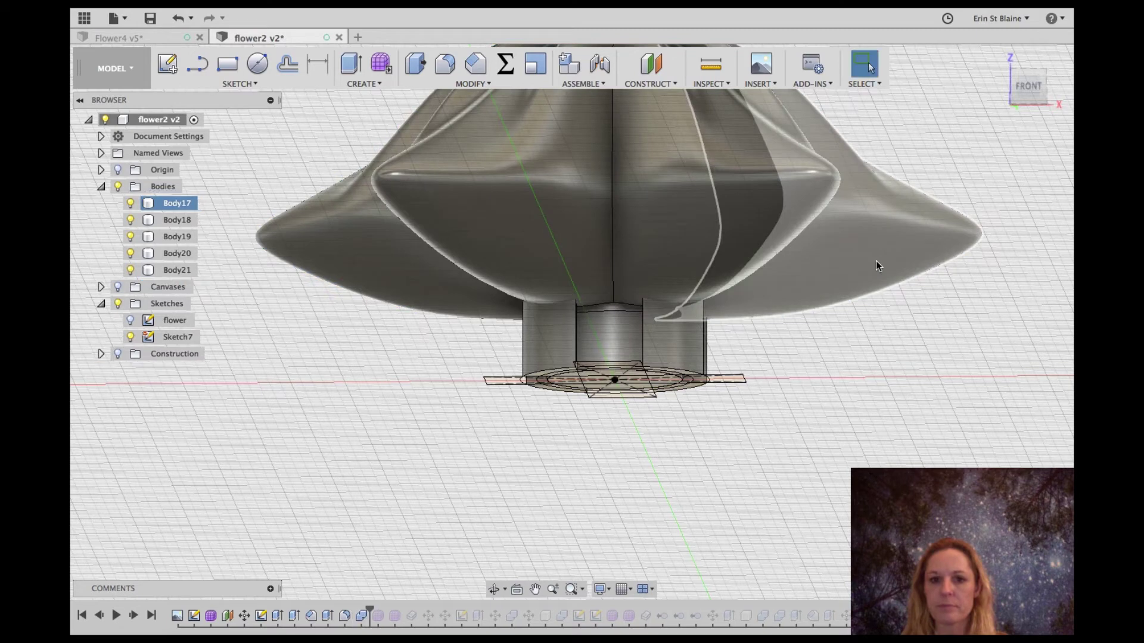
pyautogui.press('super+z')
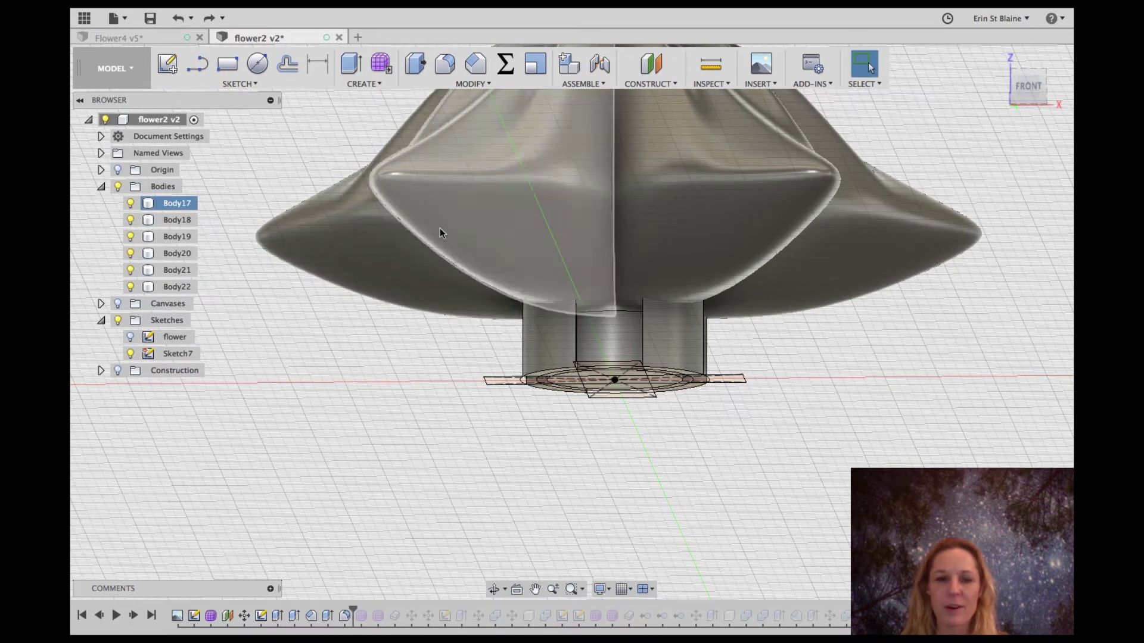
# - Cut the light cylinder out of the flower body with Combine, without keeping the tool body
pyautogui.click(463, 84)
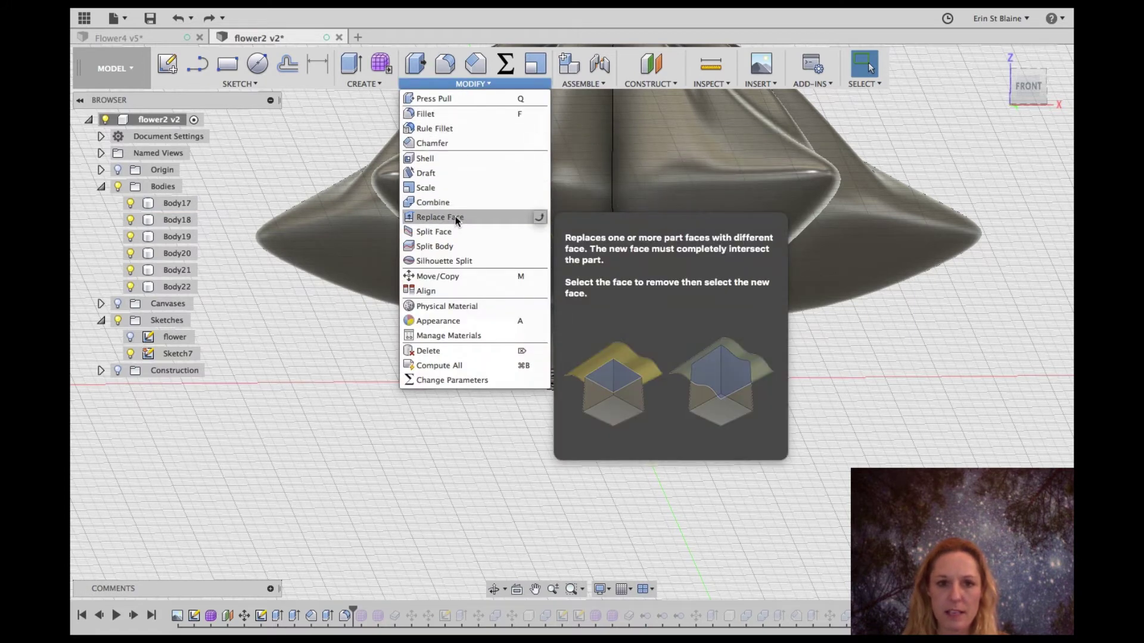
pyautogui.click(448, 201)
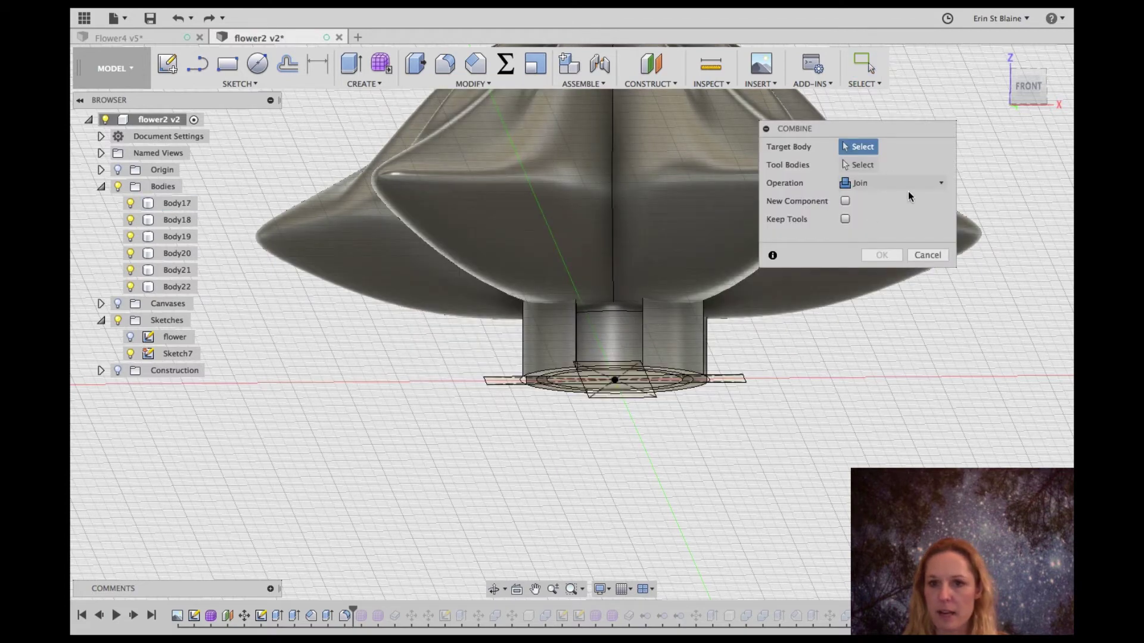
pyautogui.click(908, 190)
pyautogui.click(889, 209)
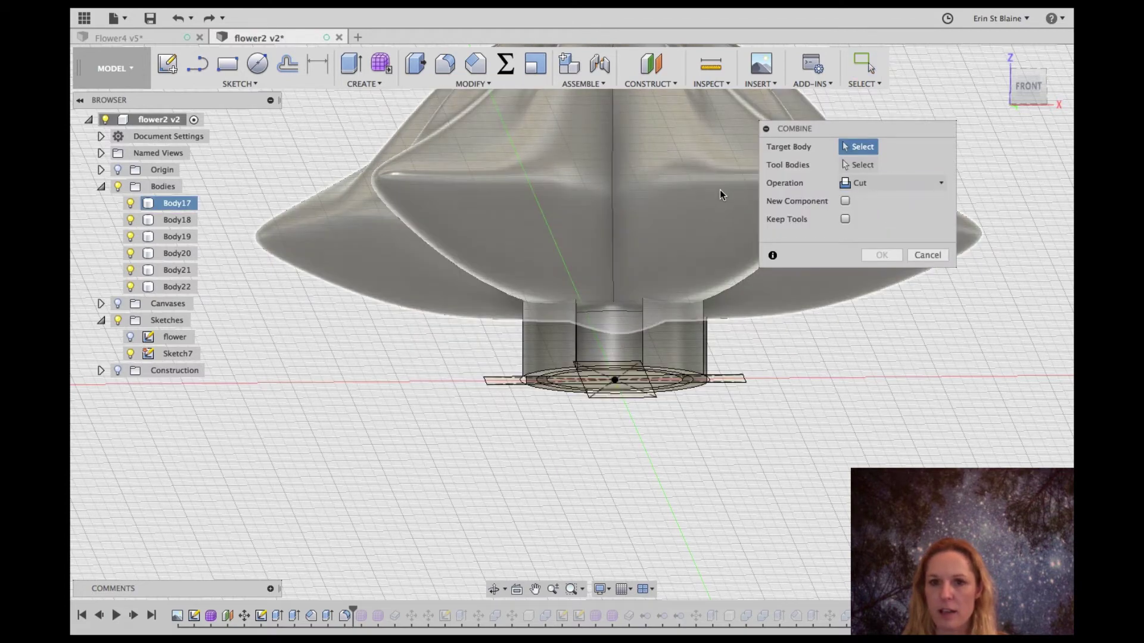
pyautogui.click(719, 191)
pyautogui.click(614, 349)
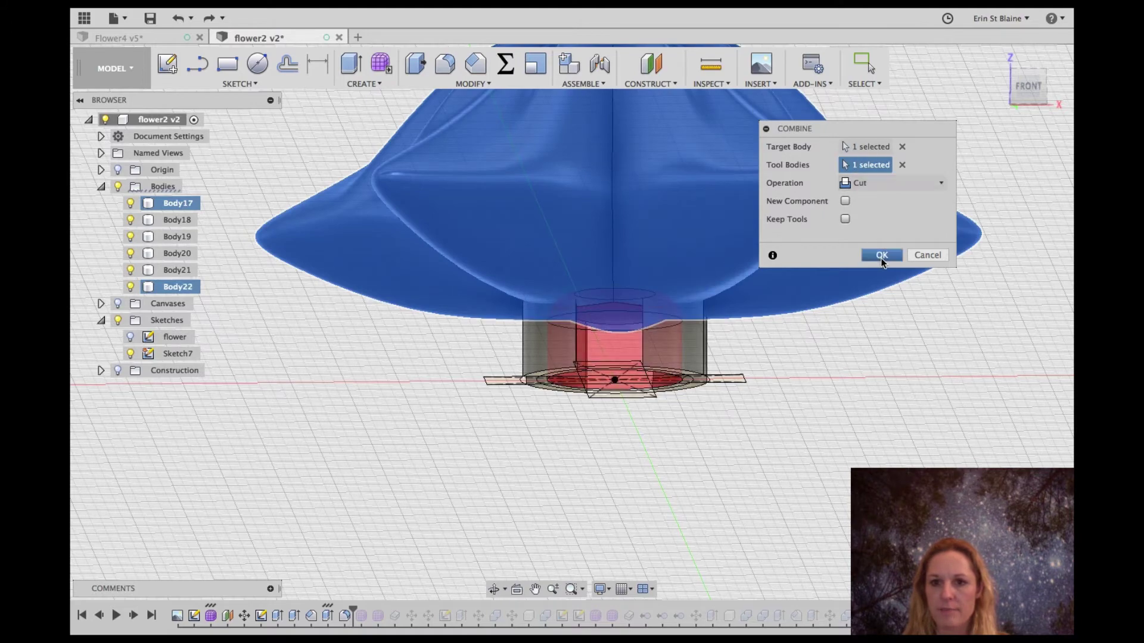
pyautogui.click(881, 259)
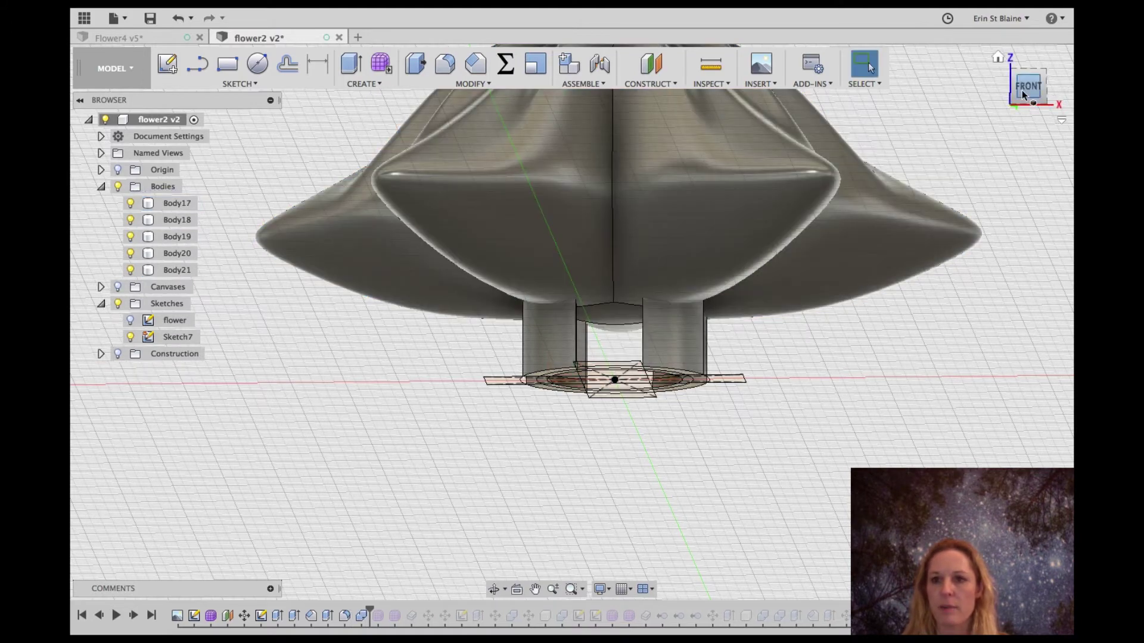
# - Look at the cavity from below, hide the flower body, and view the clip walls and Sketch7 from the top
pyautogui.moveTo(1021, 91)
pyautogui.mouseDown()
pyautogui.moveTo(1022, 168)
pyautogui.moveTo(1007, 174)
pyautogui.moveTo(1042, 142)
pyautogui.moveTo(1032, 65)
pyautogui.moveTo(1048, 107)
pyautogui.moveTo(988, 23)
pyautogui.moveTo(1000, 100)
pyautogui.mouseUp()
pyautogui.click(129, 204)
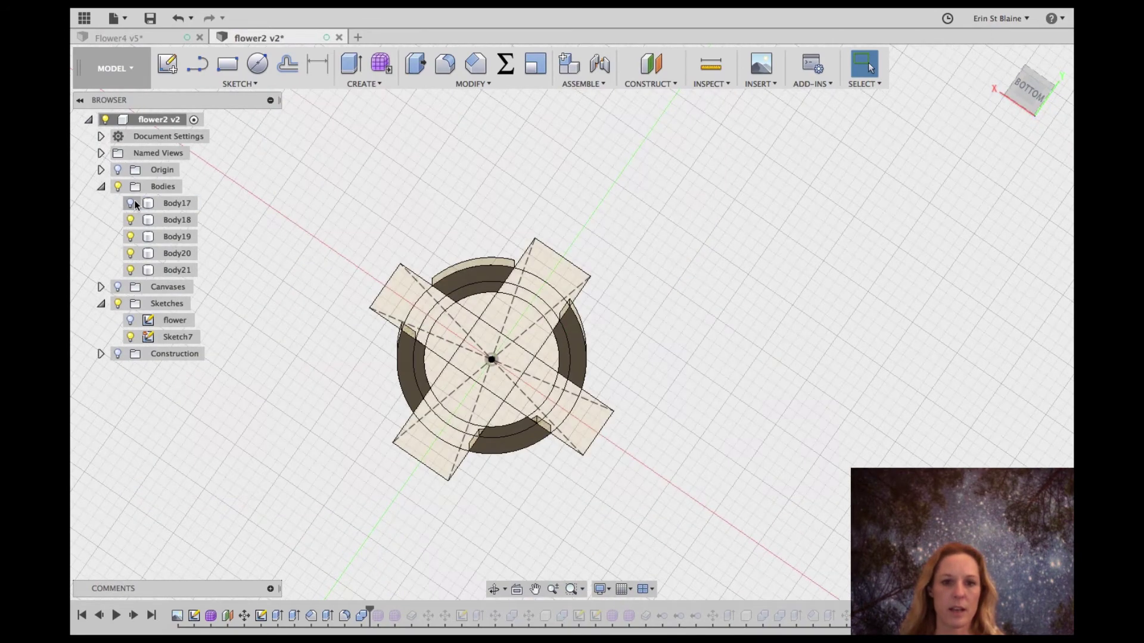
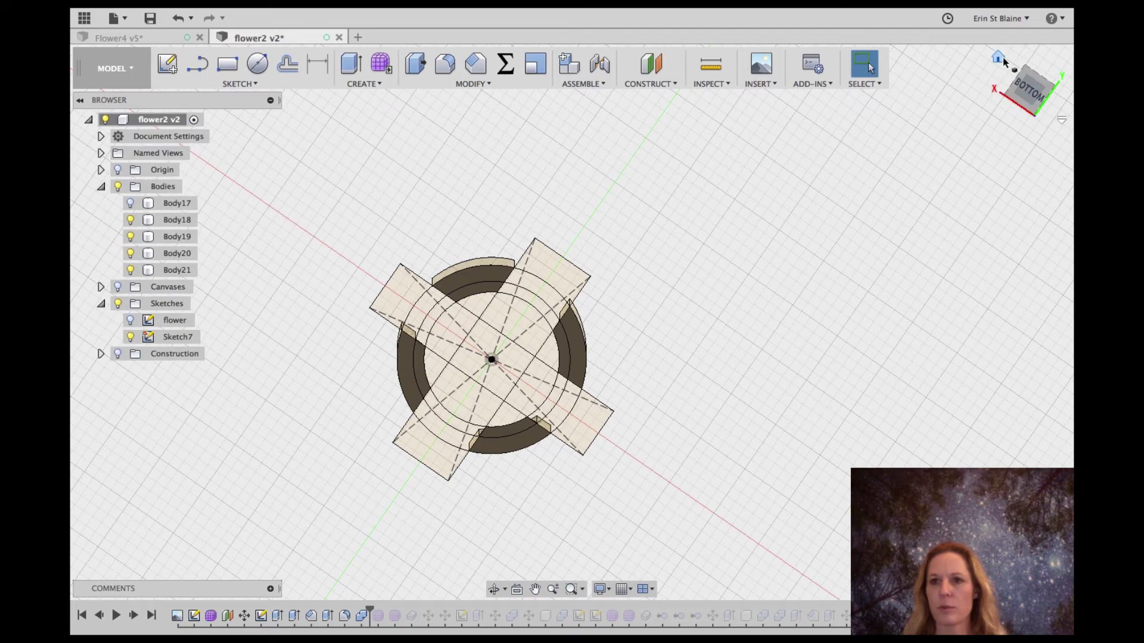
pyautogui.click(995, 58)
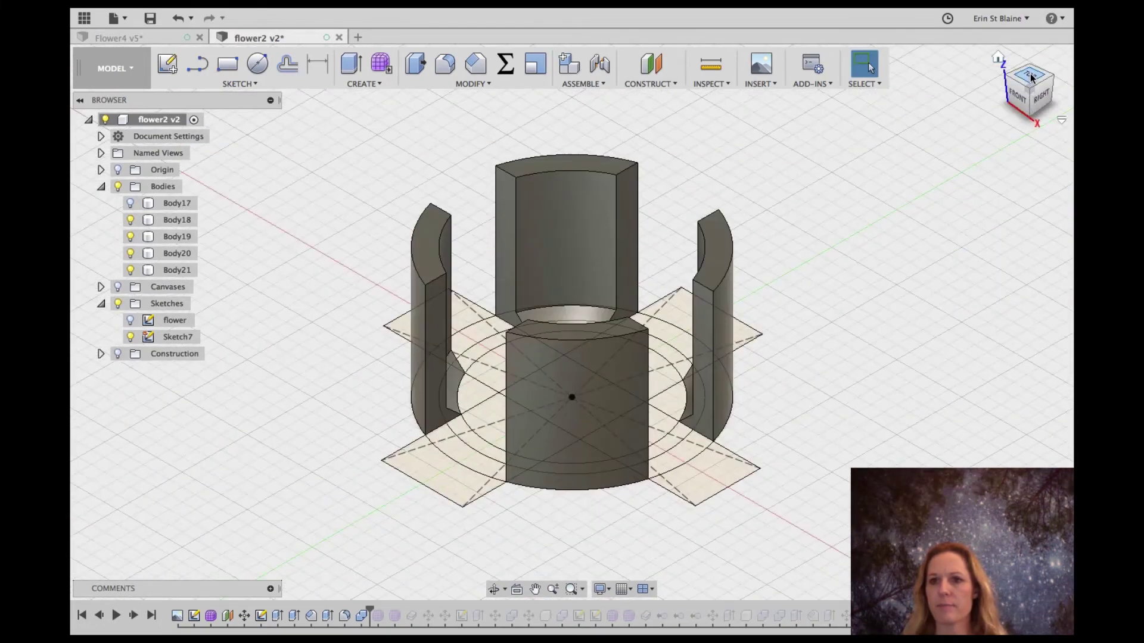
pyautogui.click(1031, 76)
pyautogui.scroll(-4, 603, 265)
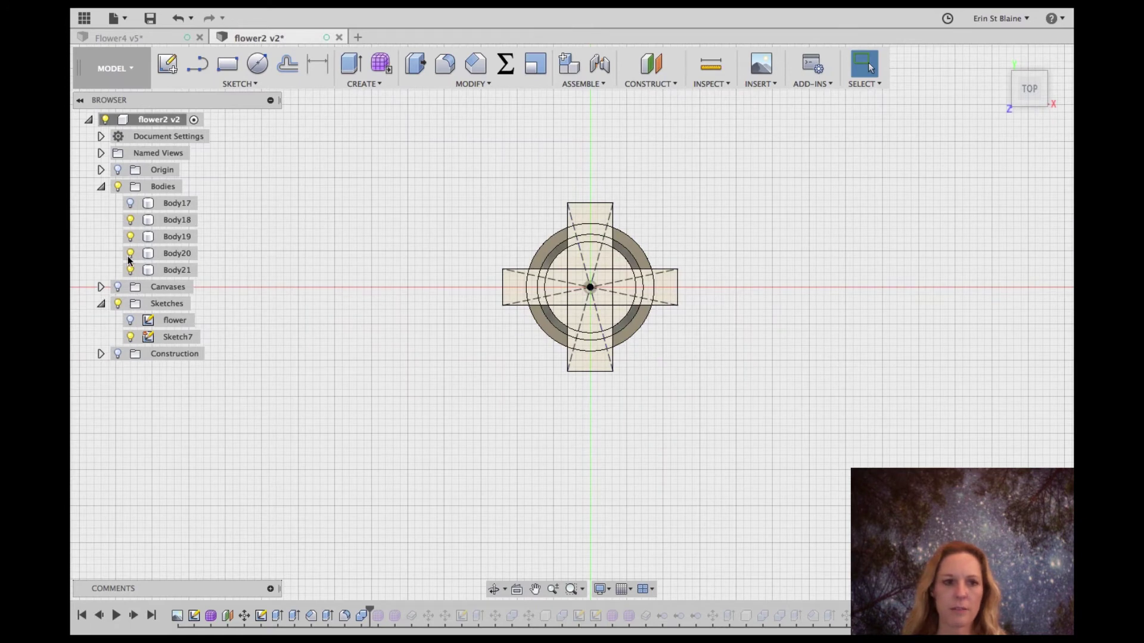
# - Compare the flower sketch and the flower body with the clip's position from the top, hiding each again
pyautogui.click(131, 320)
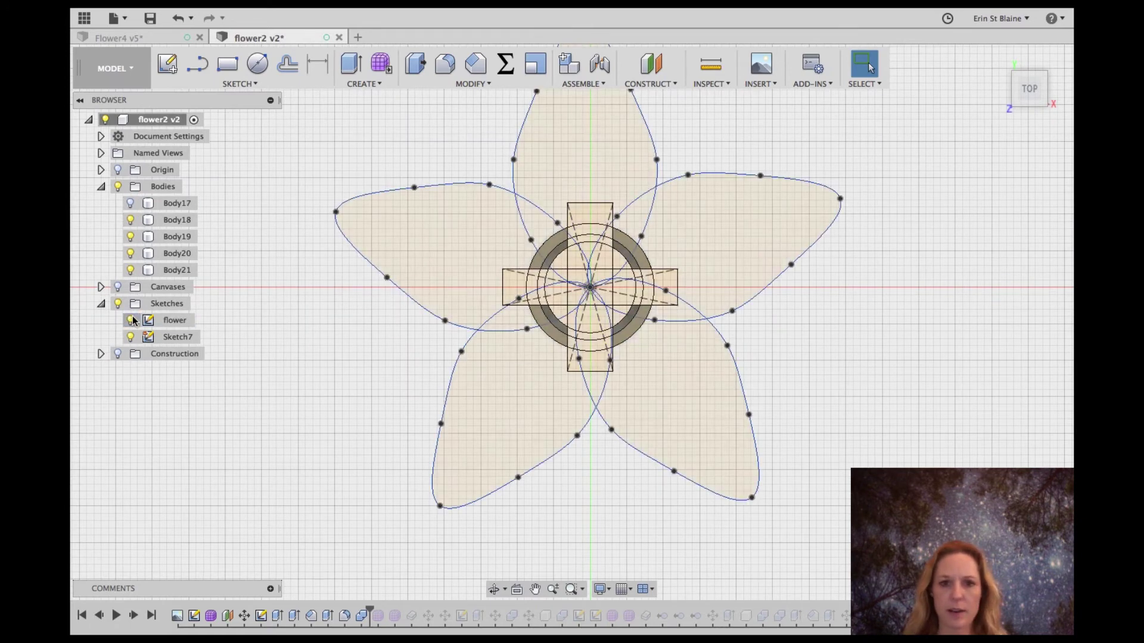
pyautogui.click(131, 321)
pyautogui.click(137, 204)
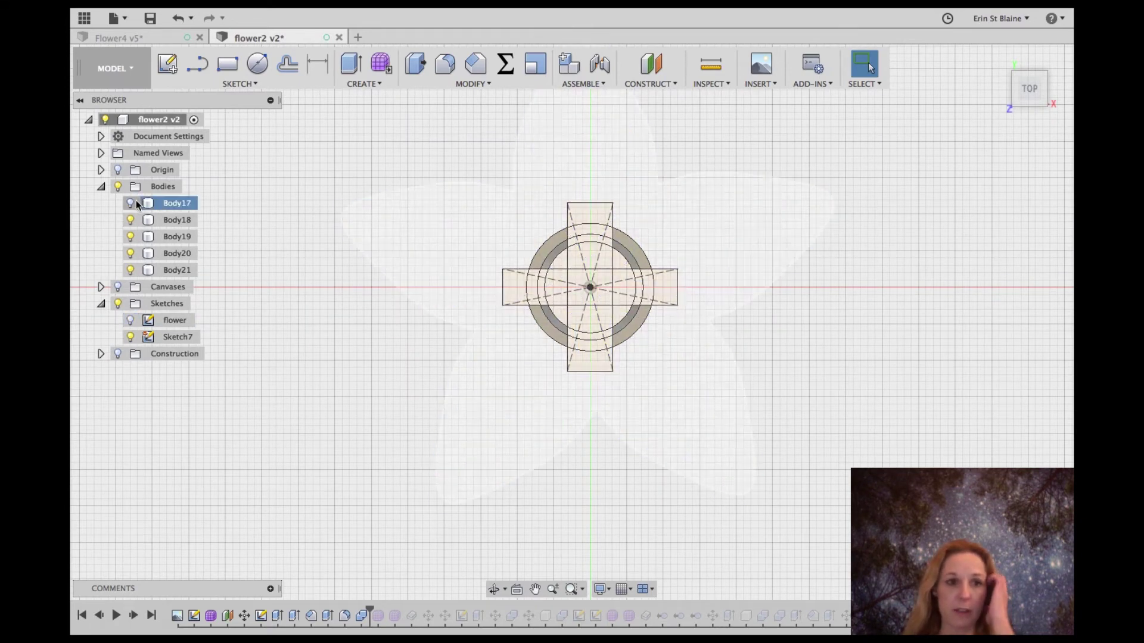
pyautogui.click(131, 204)
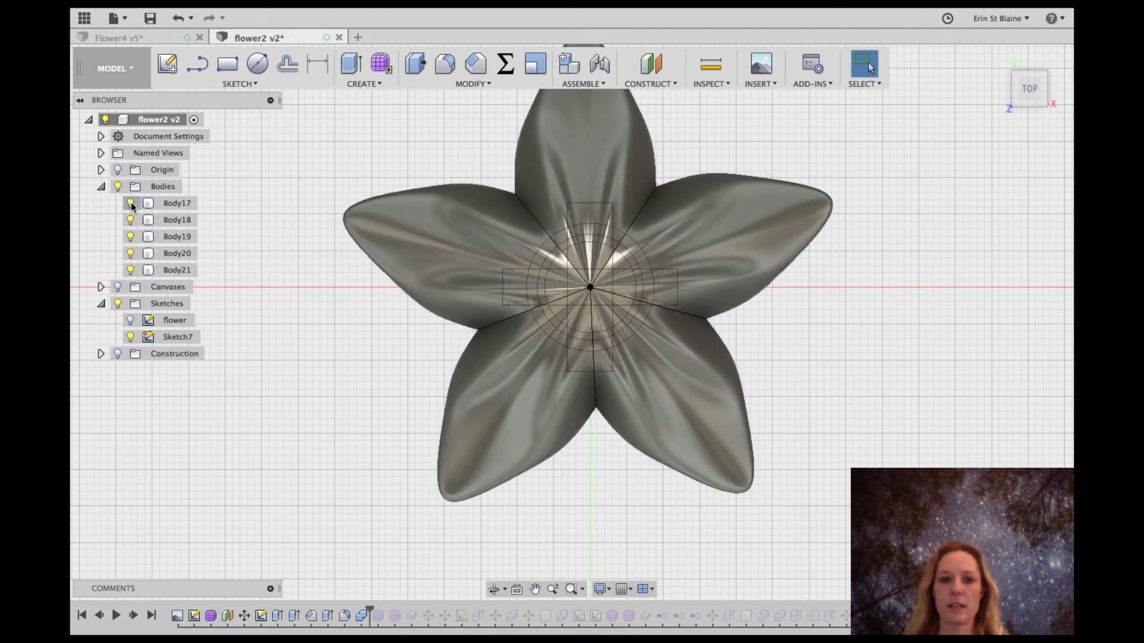
pyautogui.click(131, 203)
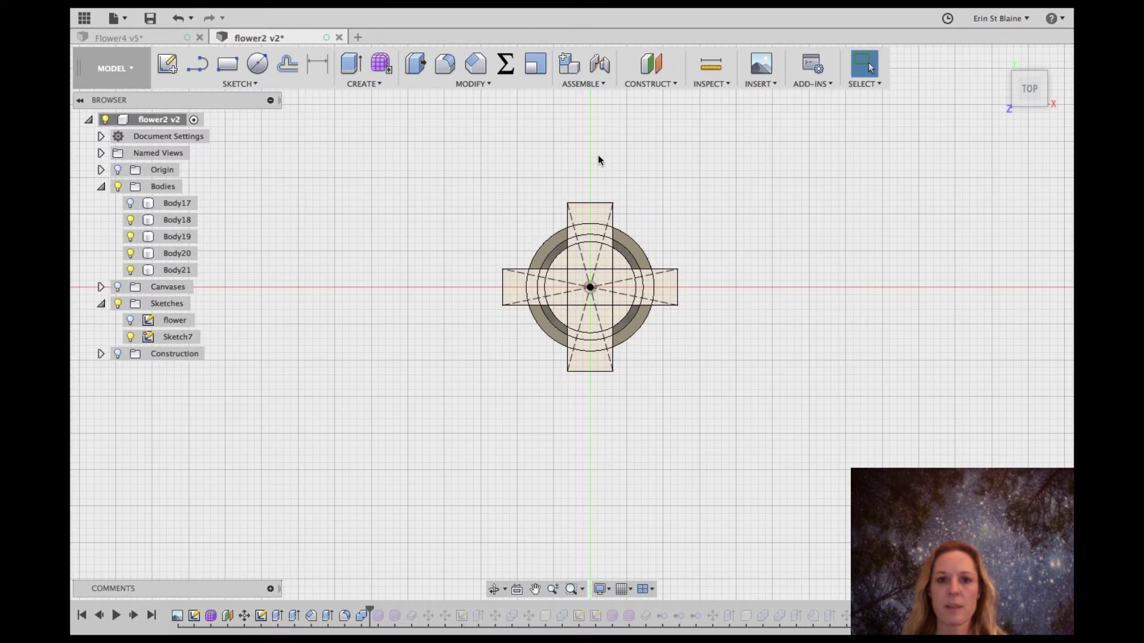
# - Sketch an upright ellipse about 4 by 2 mm on the horizontal plane, centred just beyond the upper rectangle's end, and show the flower body over it
pyautogui.click(257, 64)
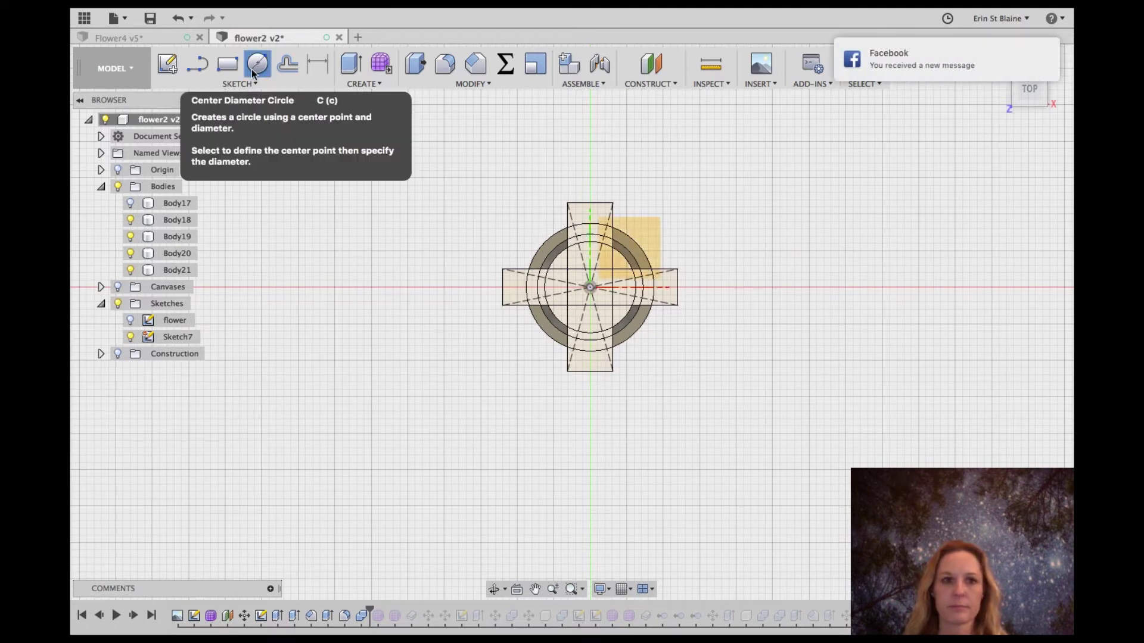
pyautogui.click(240, 83)
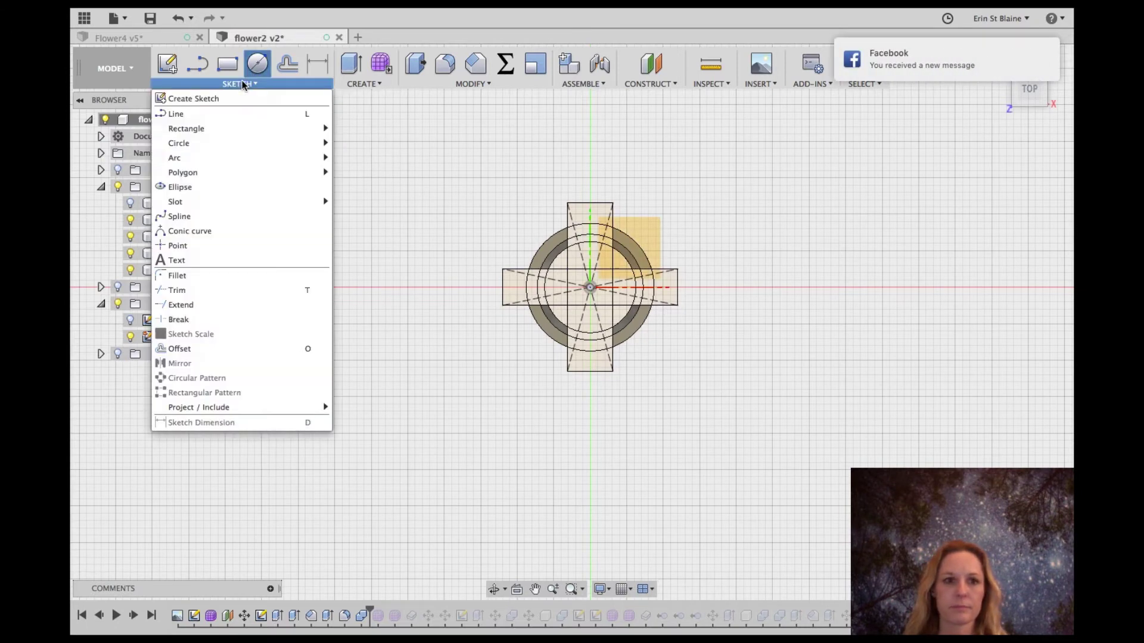
pyautogui.click(206, 189)
pyautogui.click(594, 202)
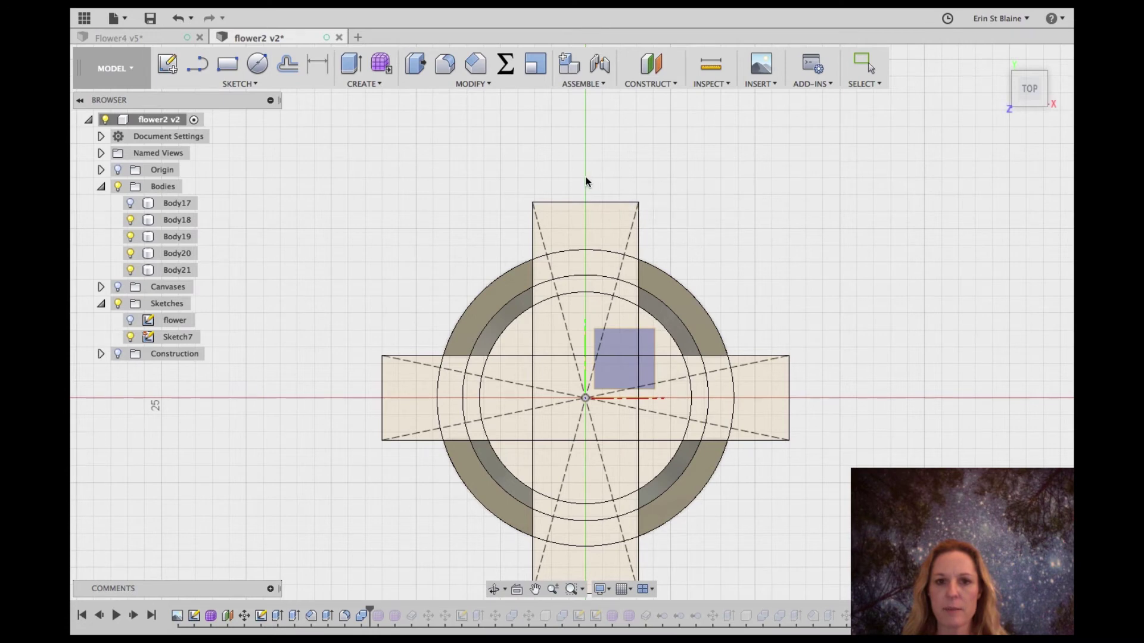
pyautogui.click(585, 176)
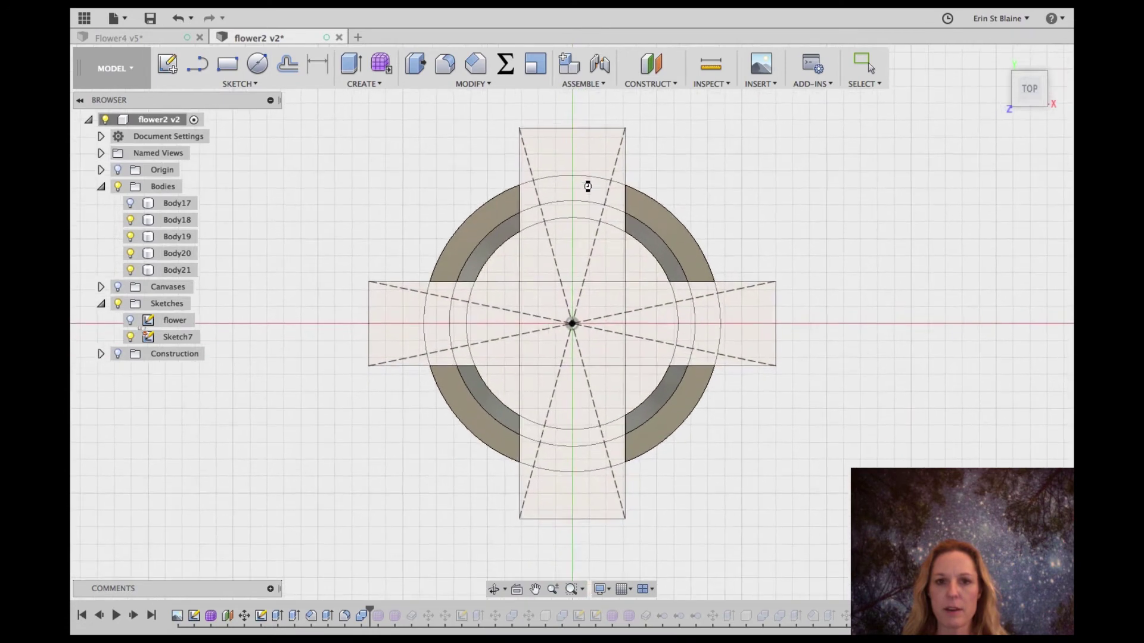
pyautogui.click(571, 119)
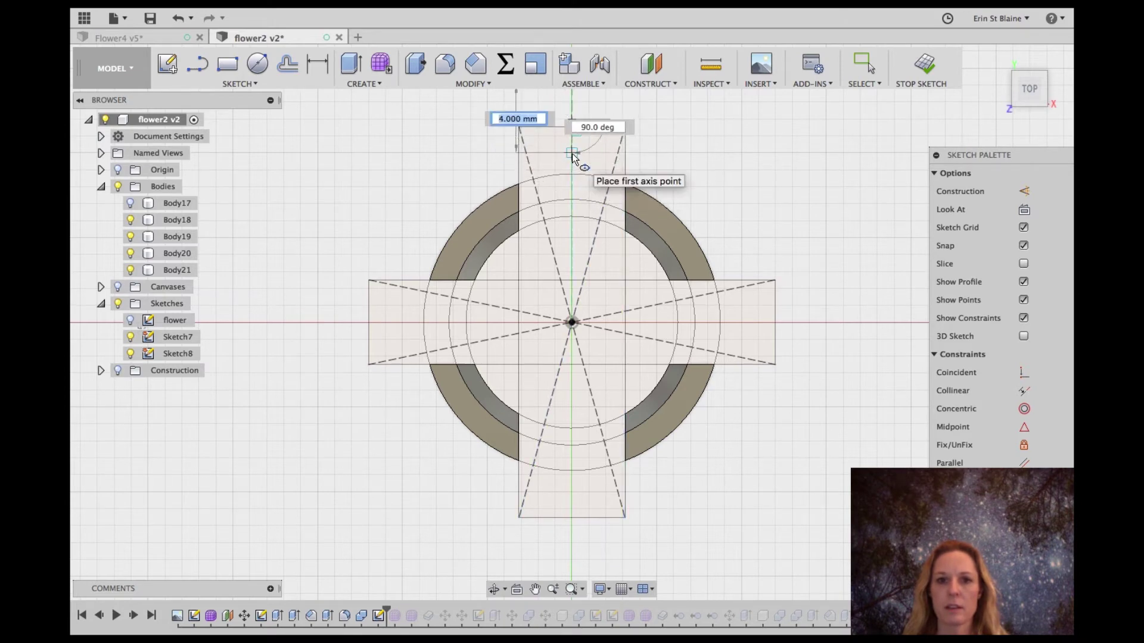
pyautogui.click(572, 154)
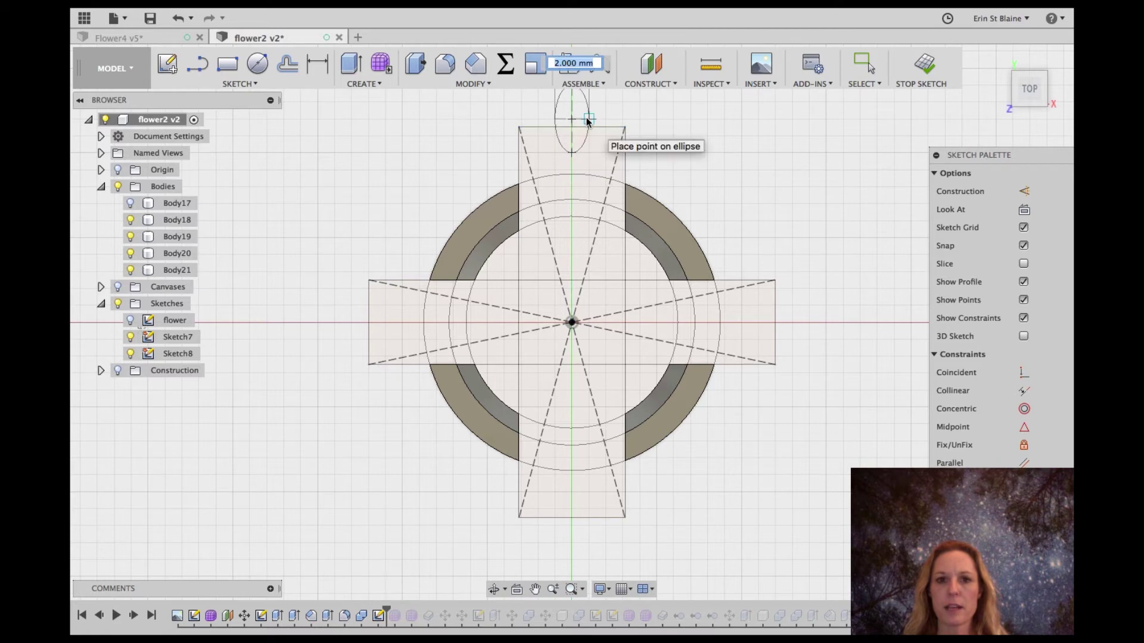
pyautogui.click(589, 119)
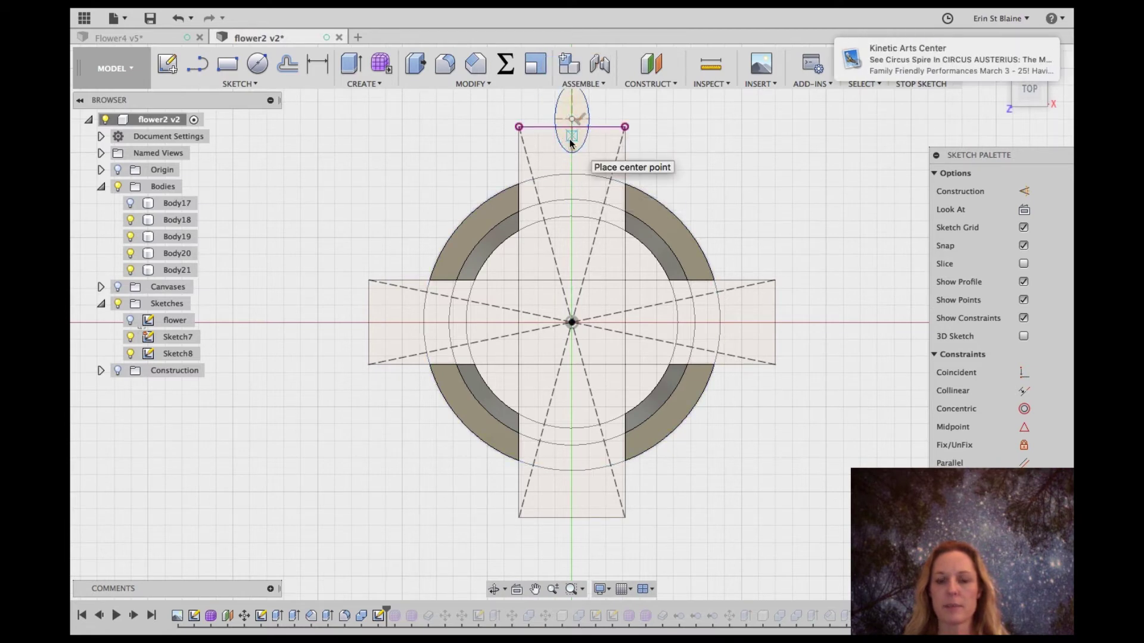
pyautogui.click(130, 203)
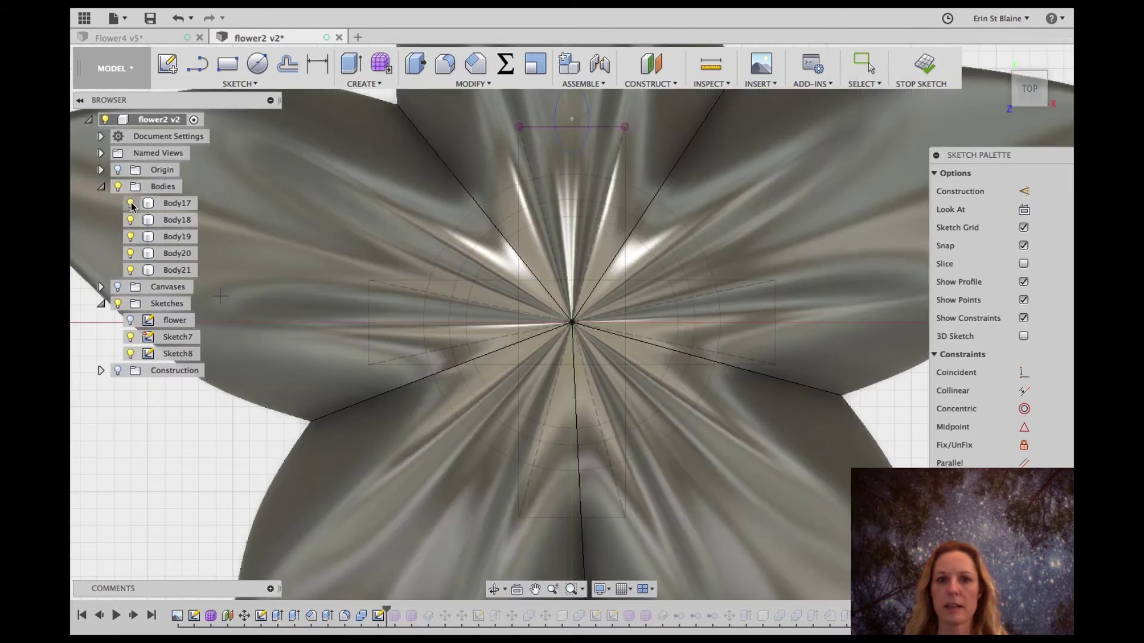
pyautogui.scroll(-10, 495, 270)
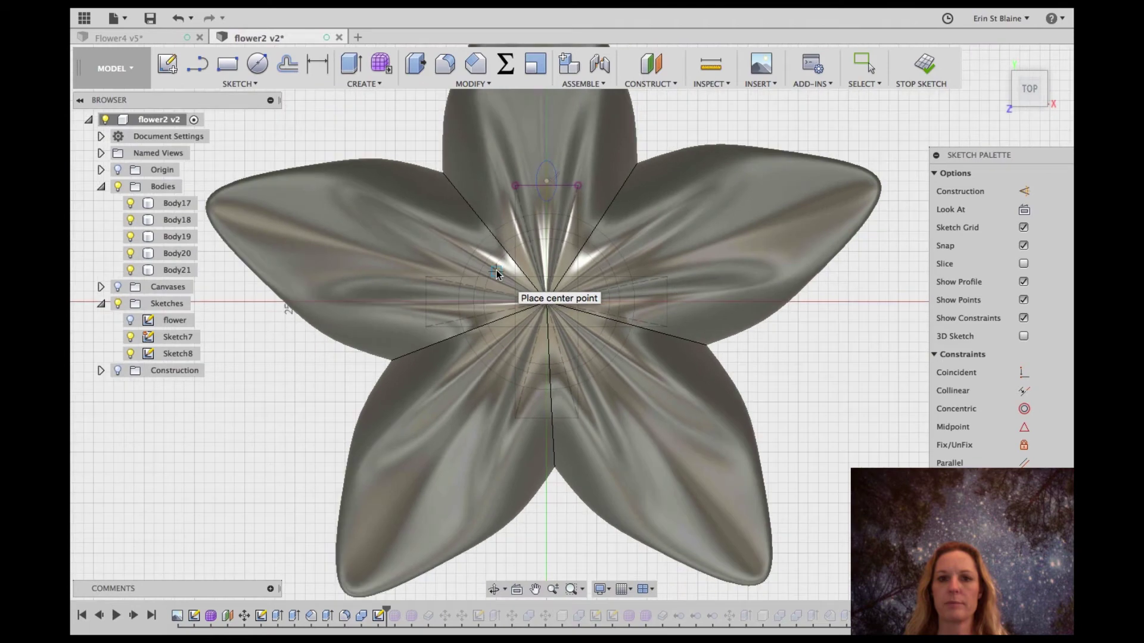
# - Hide the flower body and remove the small ellipse near the upper rectangle's end from the sketch
pyautogui.click(130, 203)
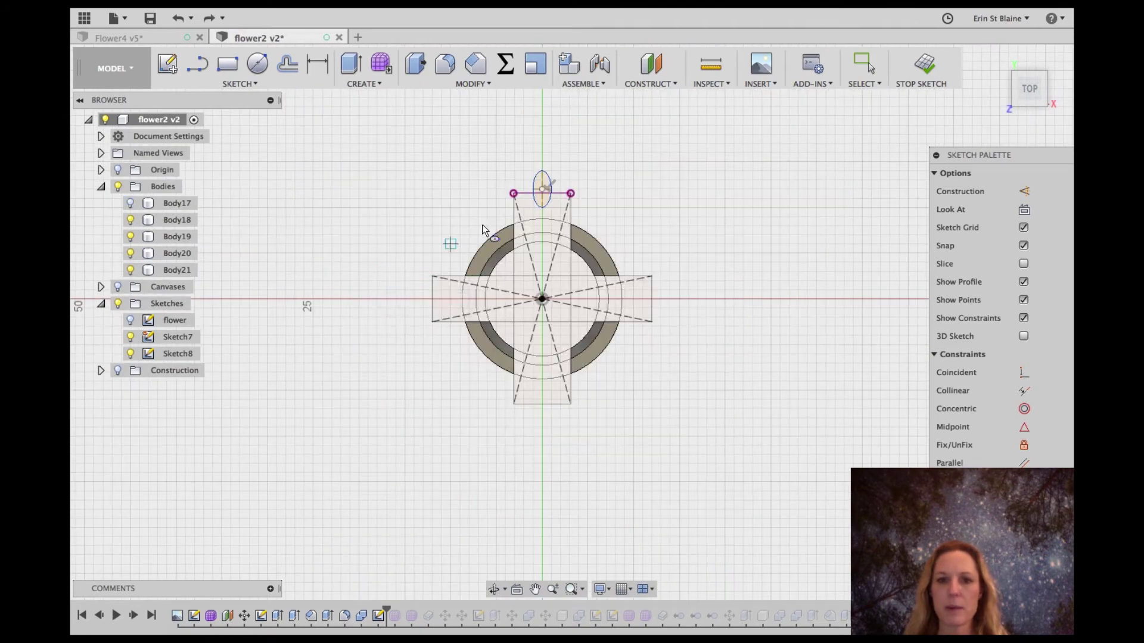
pyautogui.press('Escape')
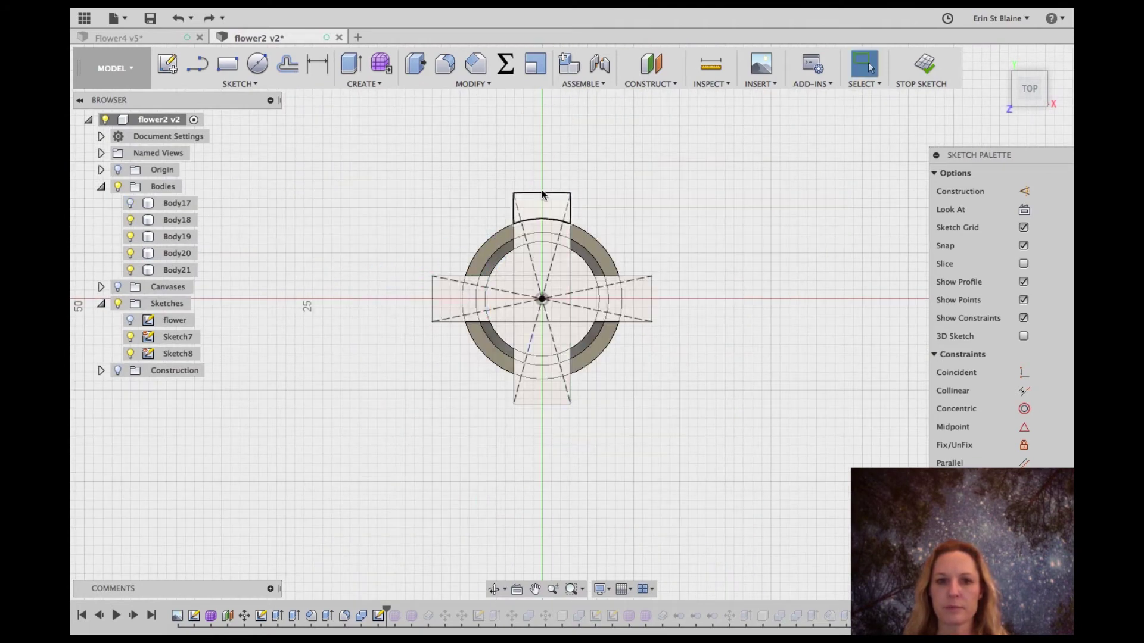
# - Sketch an upright ellipse about 6 mm long on the vertical axis just beyond the upper rectangle, and check it against the flower body
pyautogui.scroll(5, 543, 175)
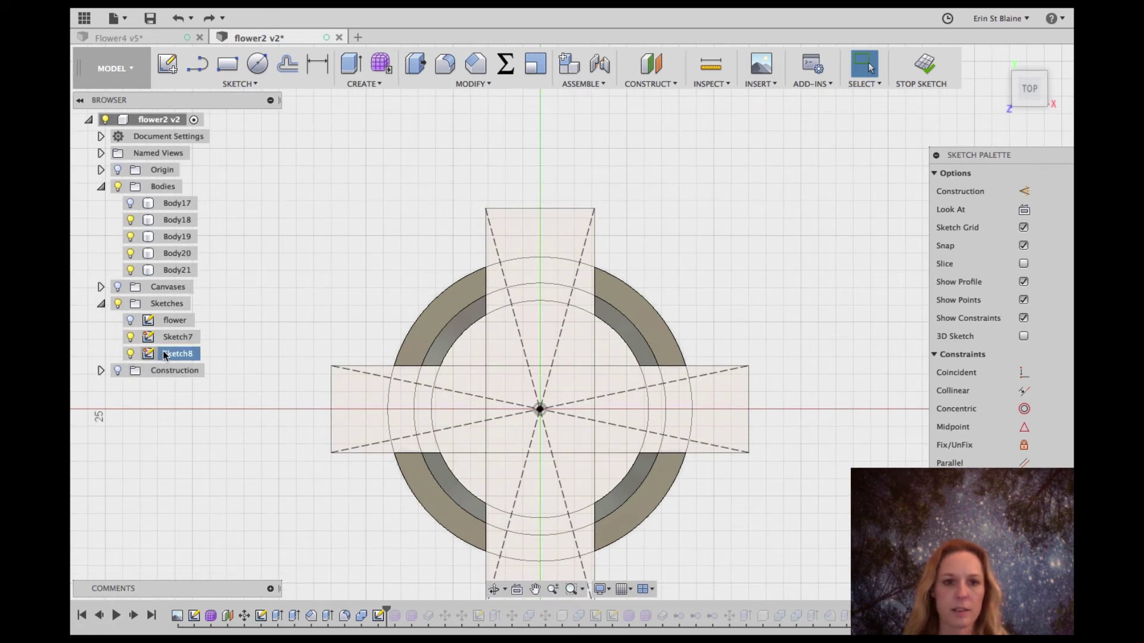
pyautogui.click(216, 84)
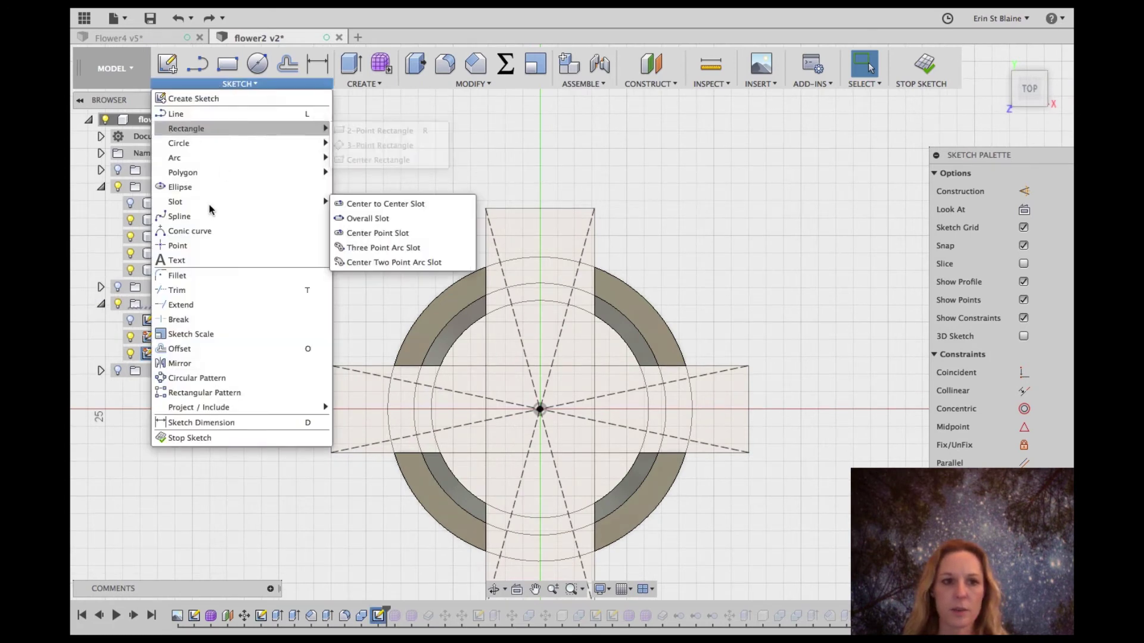
pyautogui.click(206, 189)
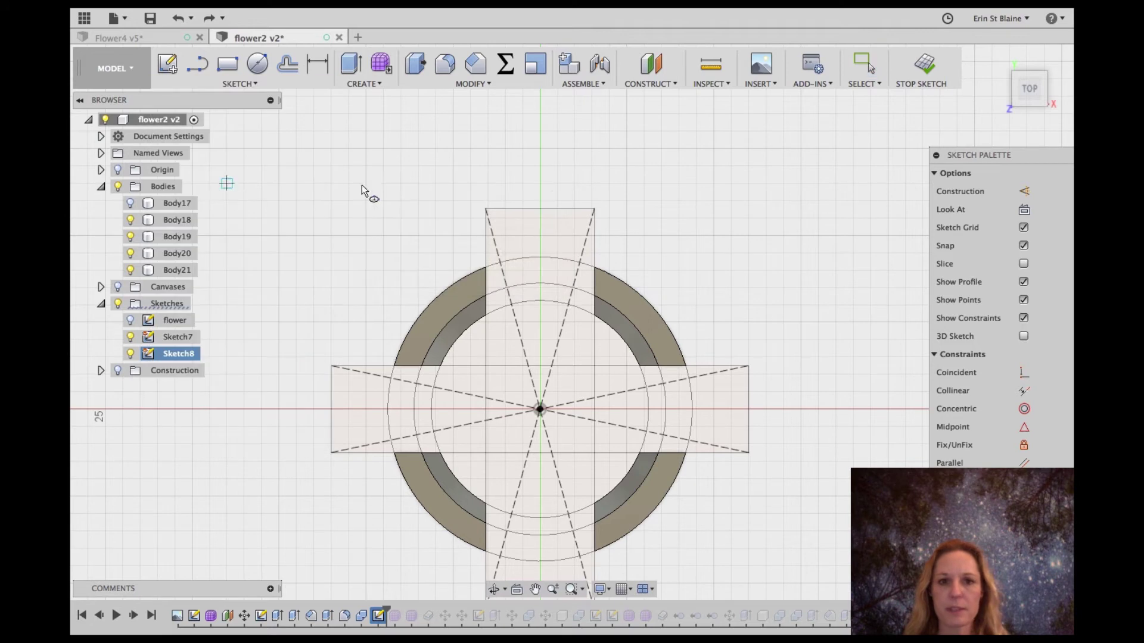
pyautogui.click(539, 148)
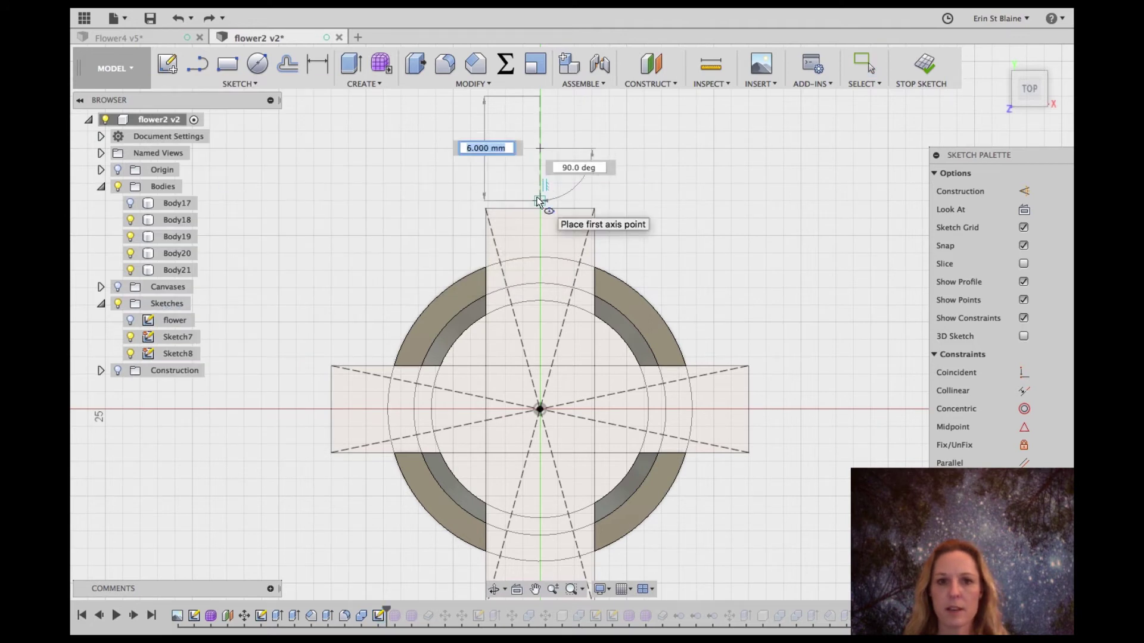
pyautogui.click(539, 201)
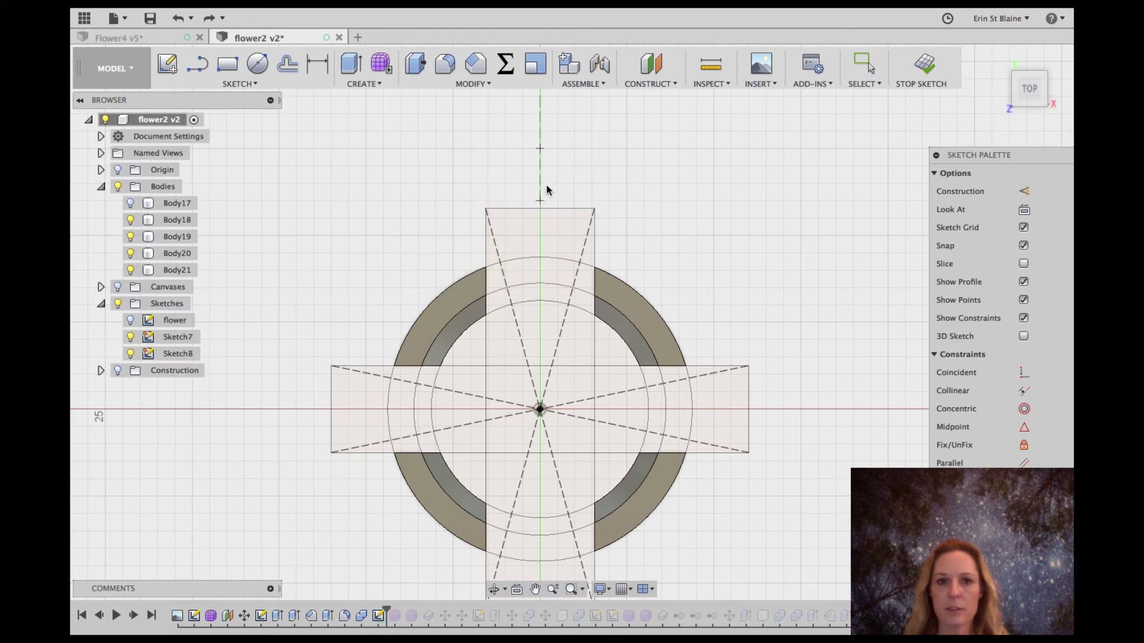
pyautogui.click(567, 151)
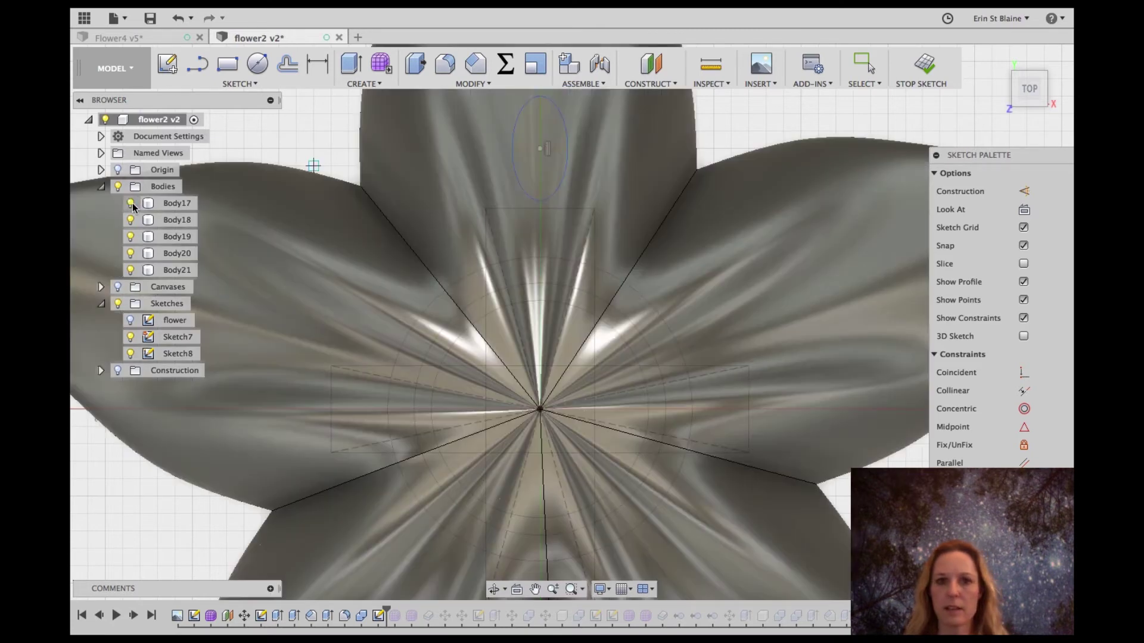
pyautogui.click(132, 204)
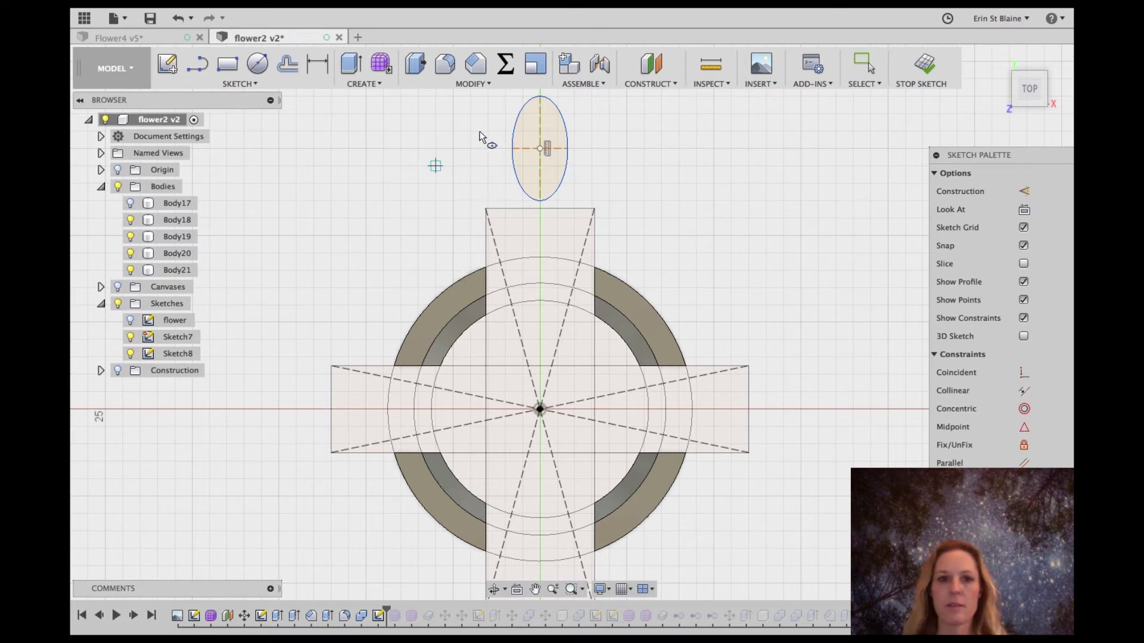
# - Create a full circular pattern of the ellipse around the sketch origin with a quantity of 5
pyautogui.click(360, 87)
pyautogui.click(253, 86)
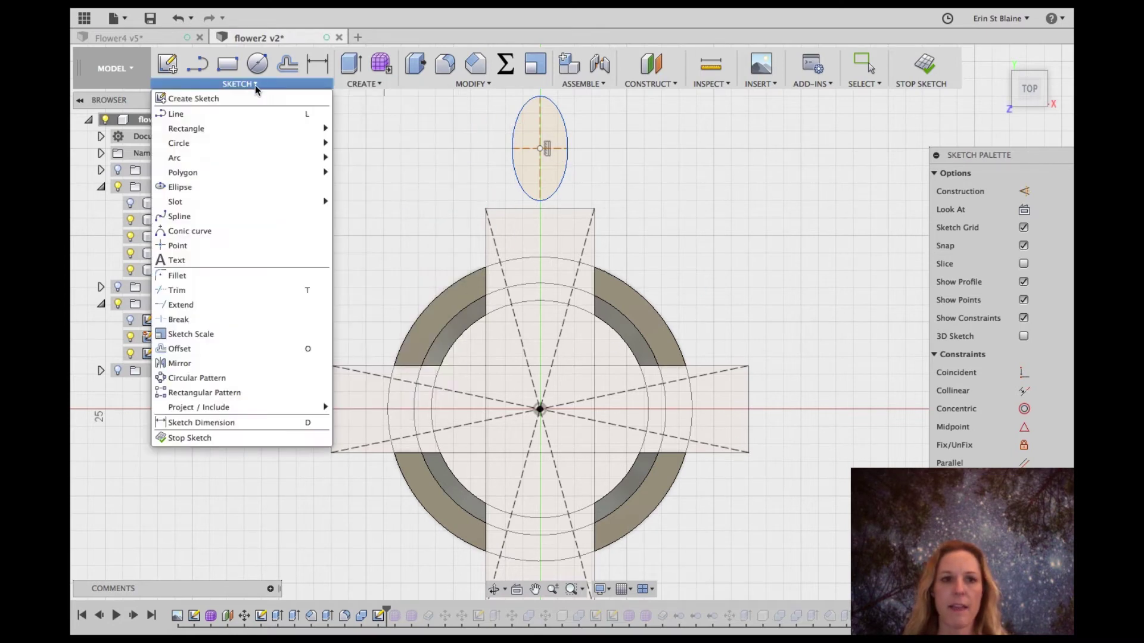
pyautogui.click(239, 378)
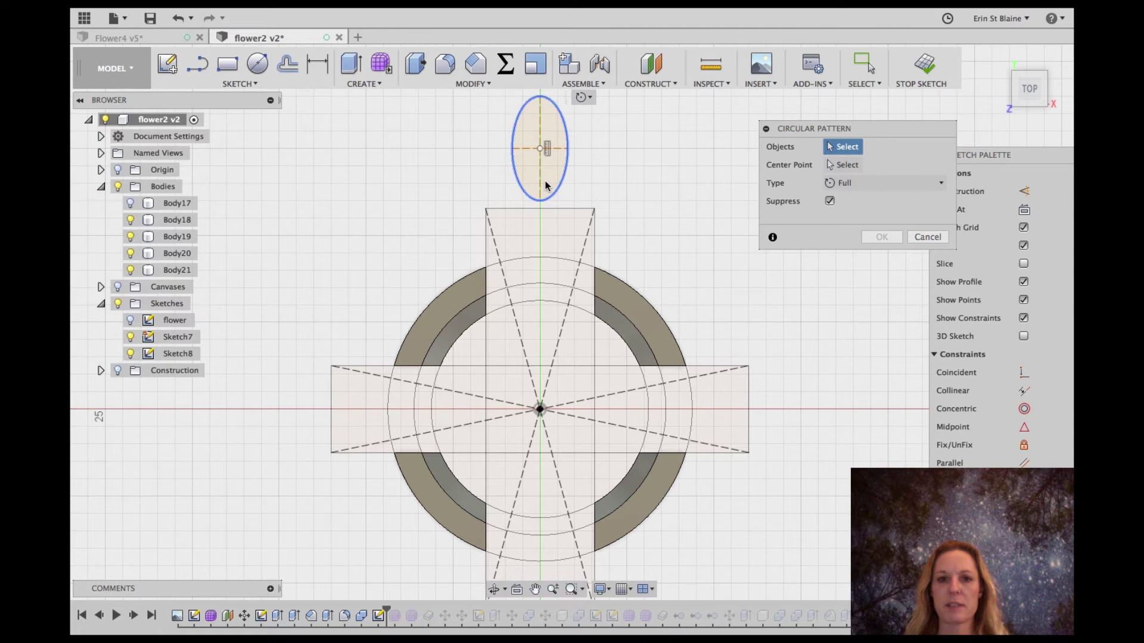
pyautogui.click(842, 165)
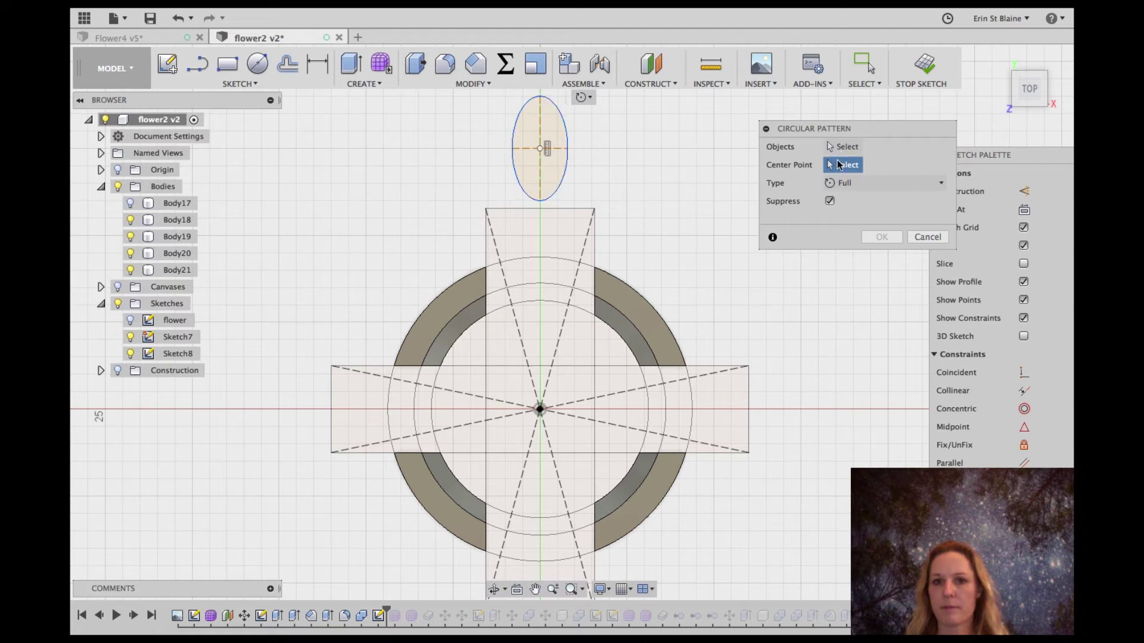
pyautogui.click(540, 410)
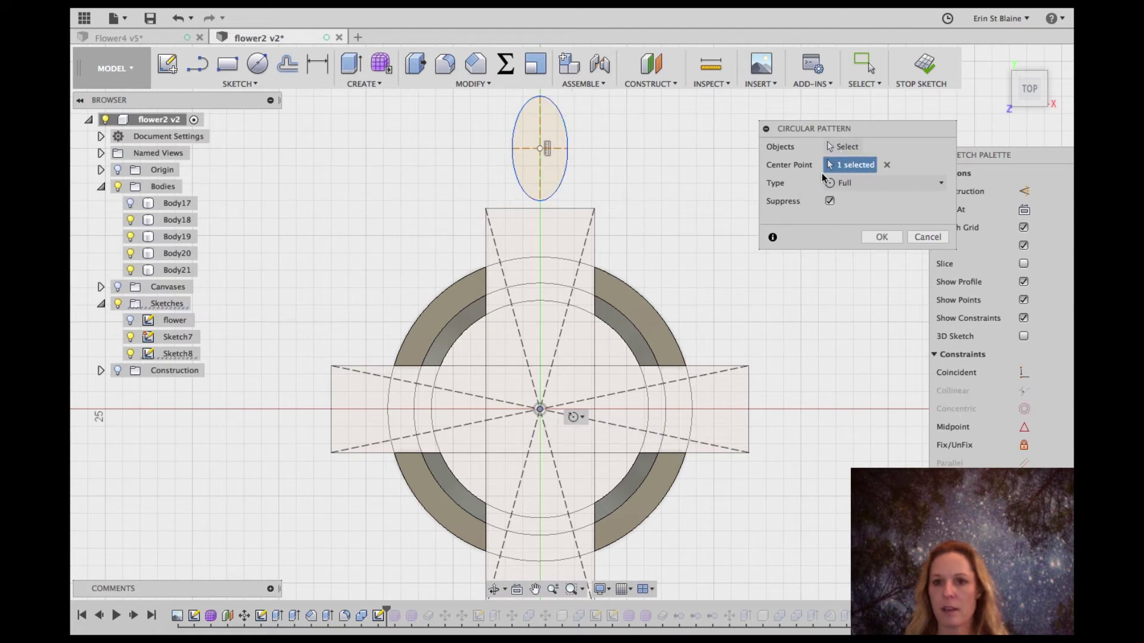
pyautogui.click(838, 147)
pyautogui.click(566, 137)
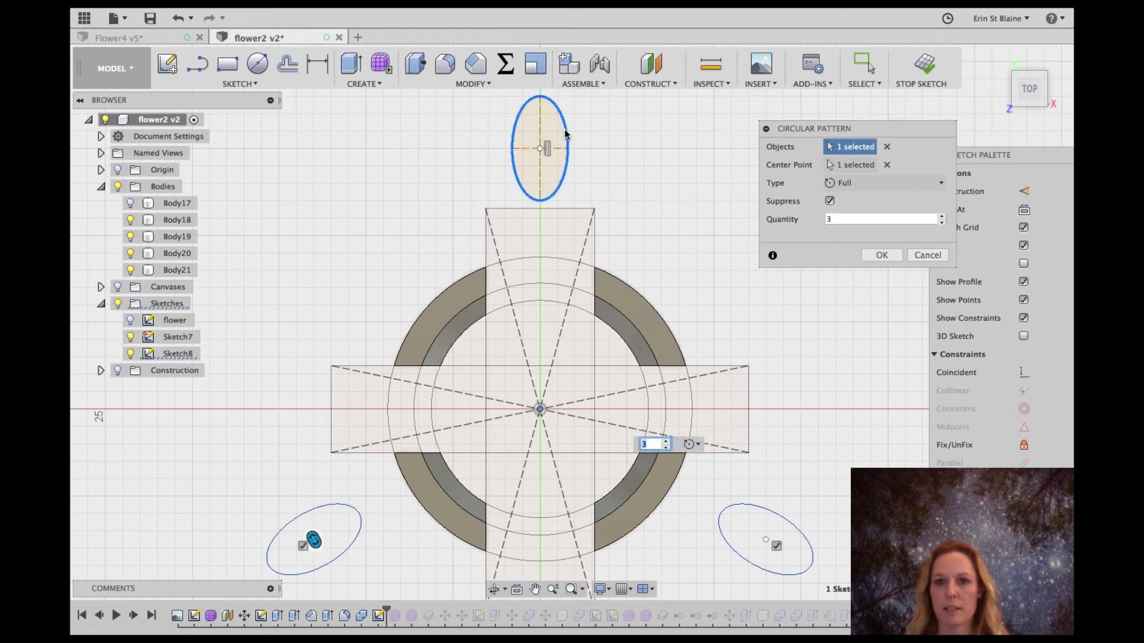
pyautogui.click(943, 217)
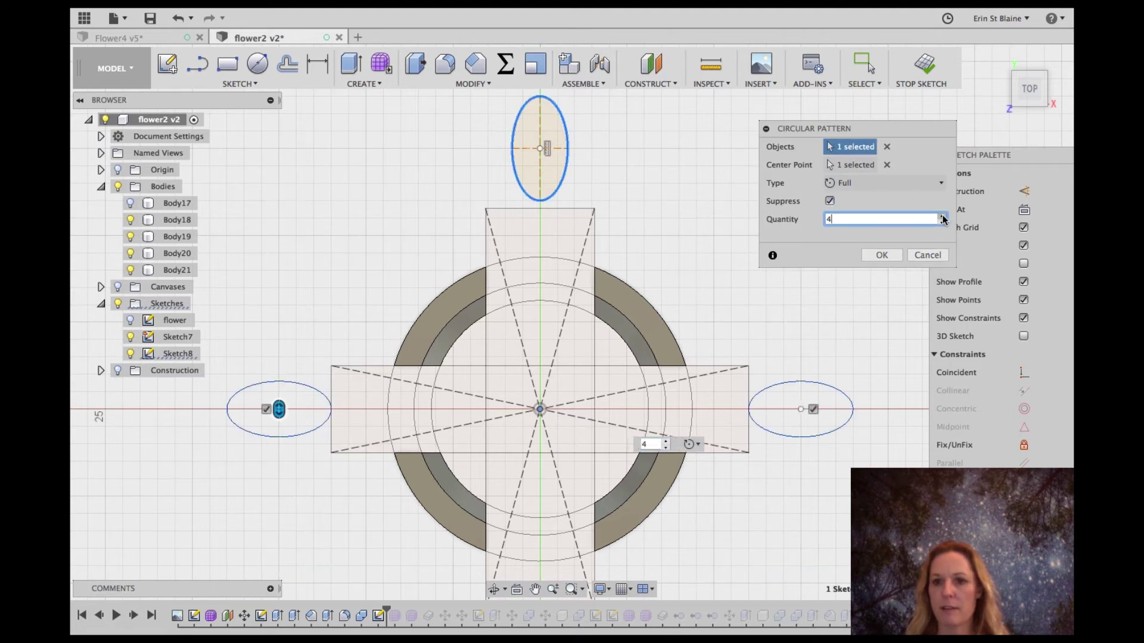
pyautogui.click(943, 217)
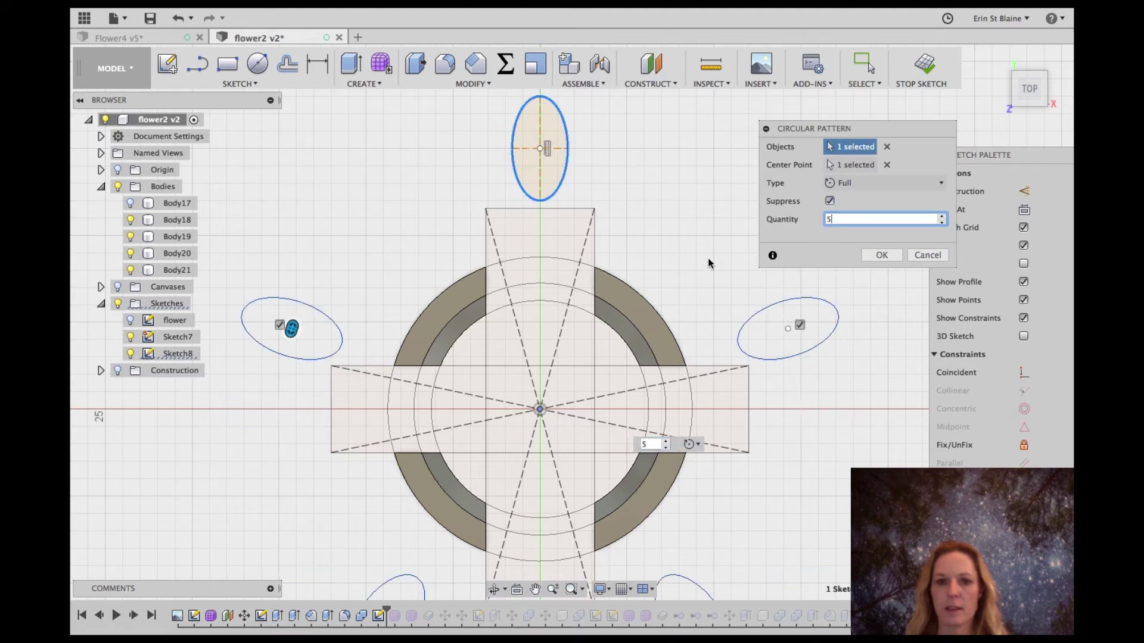
pyautogui.scroll(2, 655, 286)
pyautogui.scroll(-3, 634, 296)
pyautogui.scroll(-2, 634, 295)
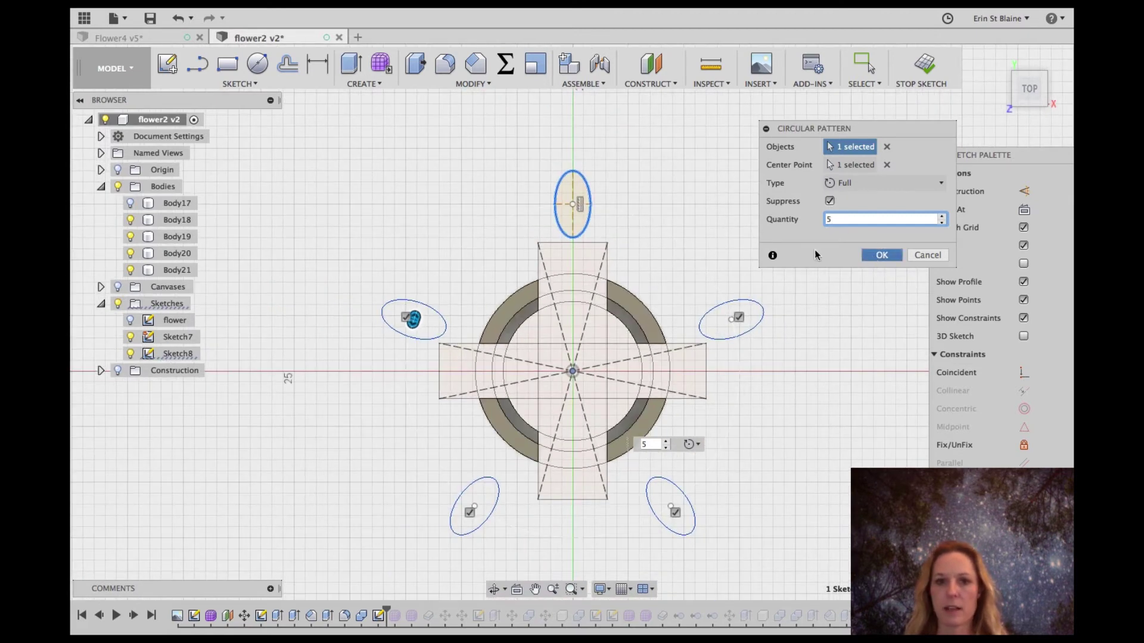
pyautogui.click(880, 256)
# - Compare the five ellipses with the flower body's petals, hide the body again, and finish the sketch
pyautogui.click(130, 204)
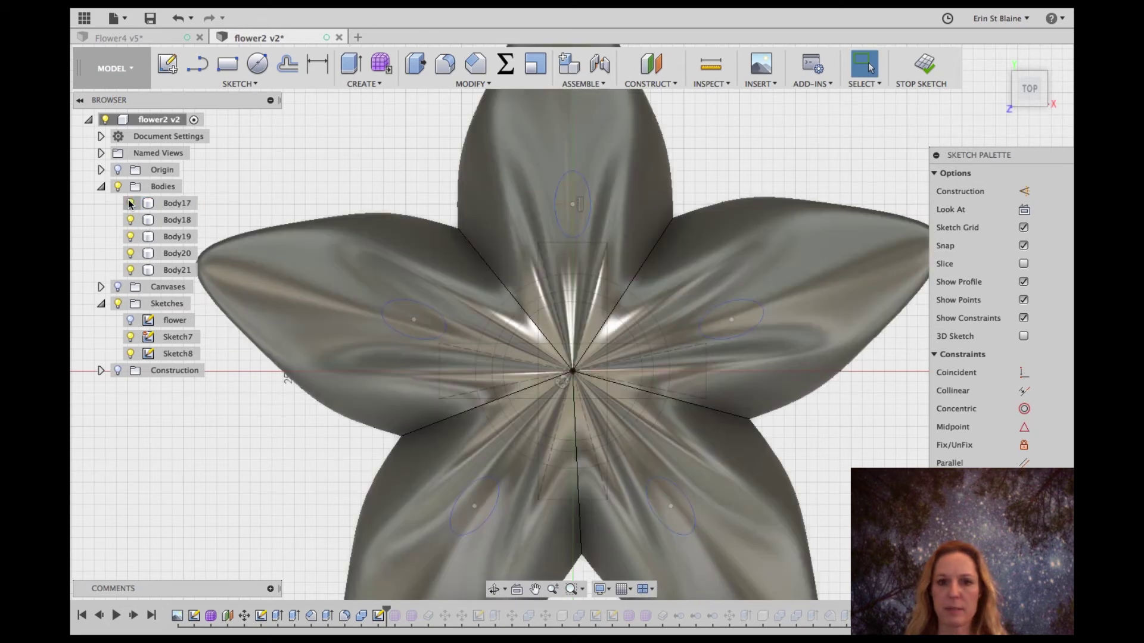
pyautogui.click(130, 203)
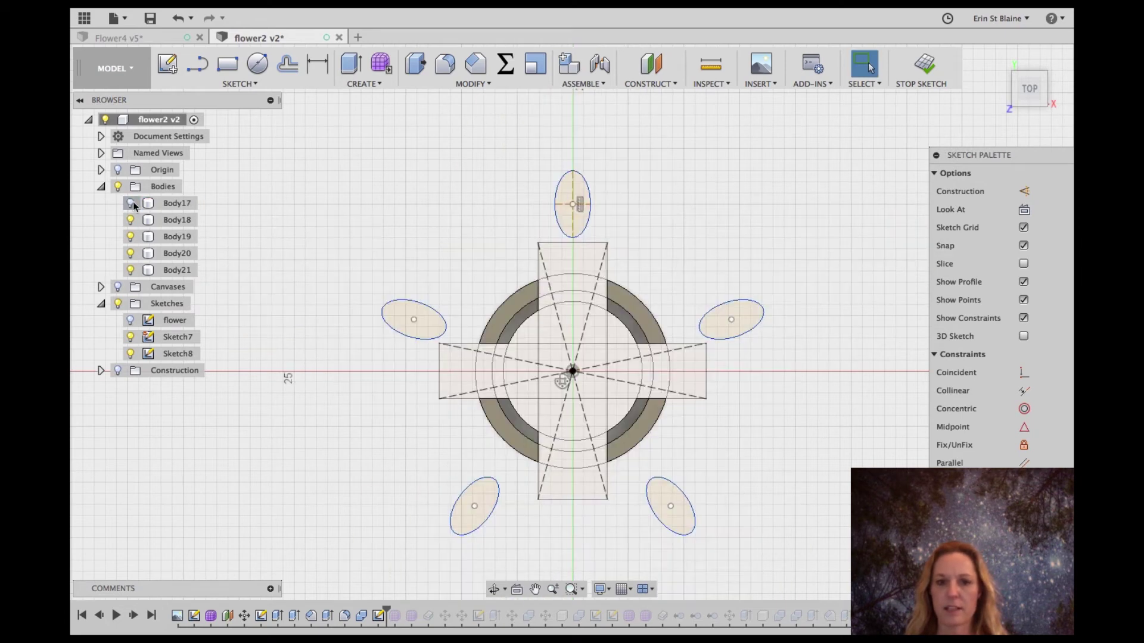
pyautogui.moveTo(873, 137); pyautogui.dragTo(869, 108)
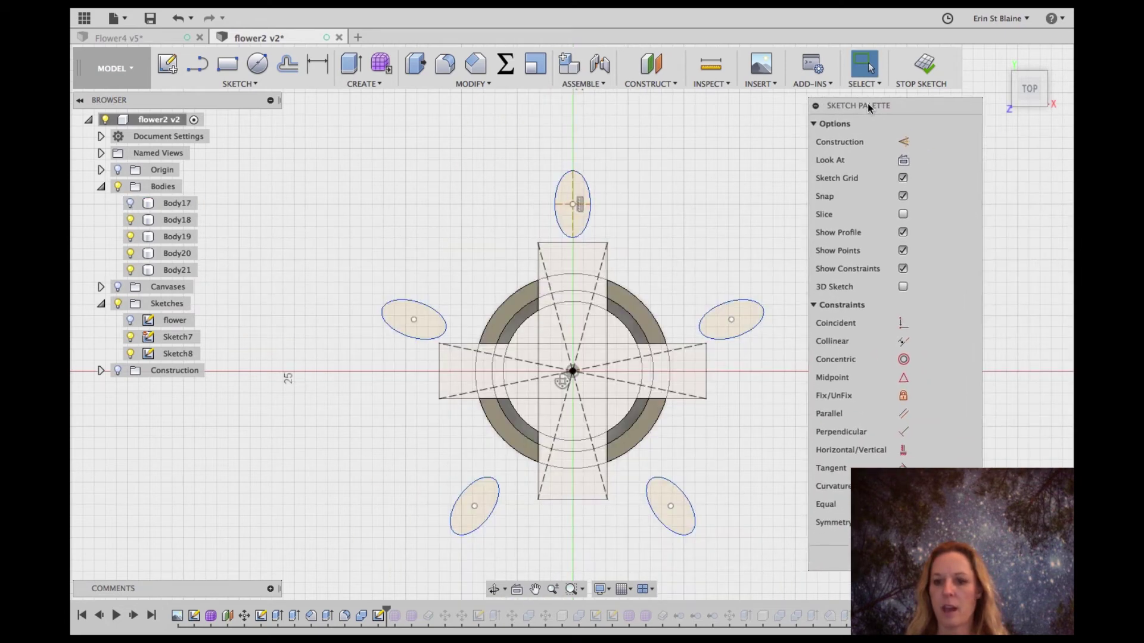
pyautogui.click(950, 558)
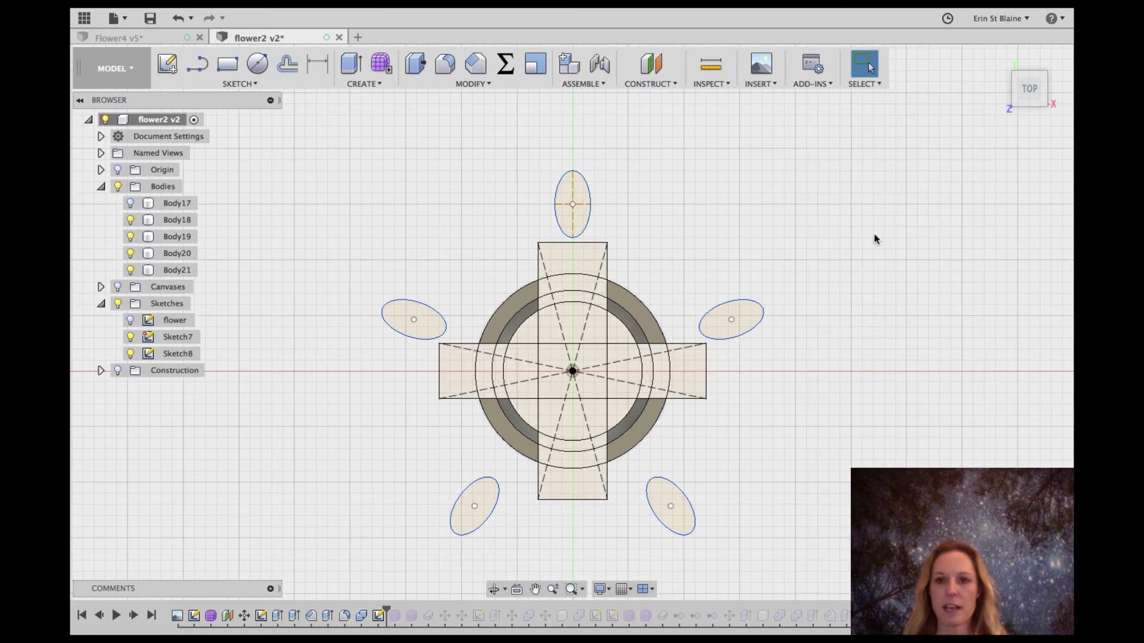
pyautogui.moveTo(1029, 95); pyautogui.dragTo(1012, 29)
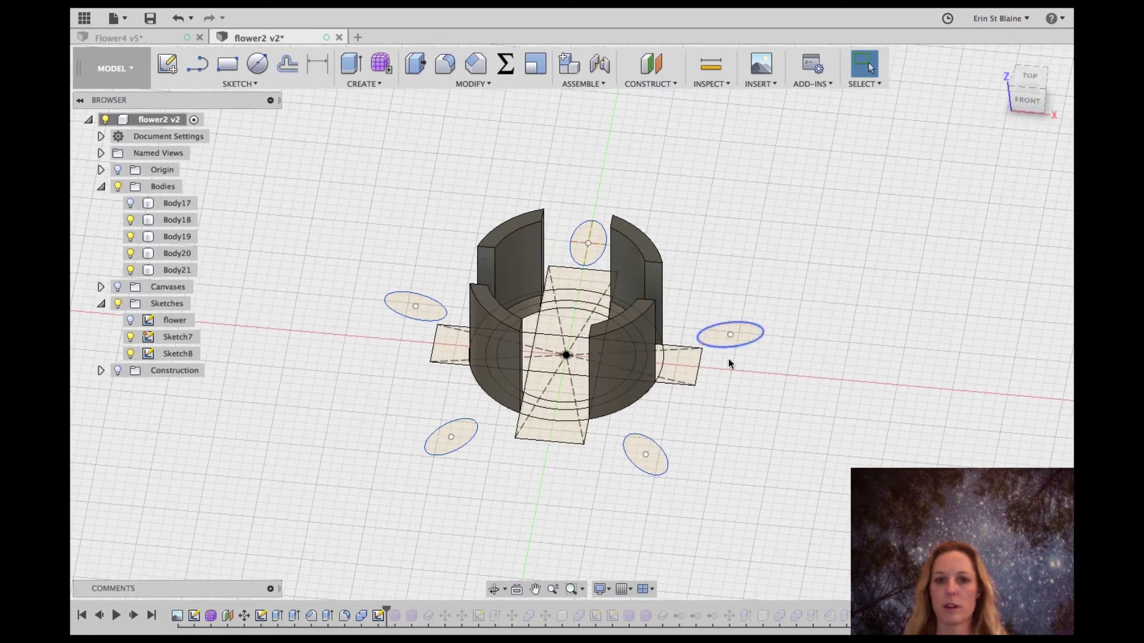
pyautogui.click(724, 342)
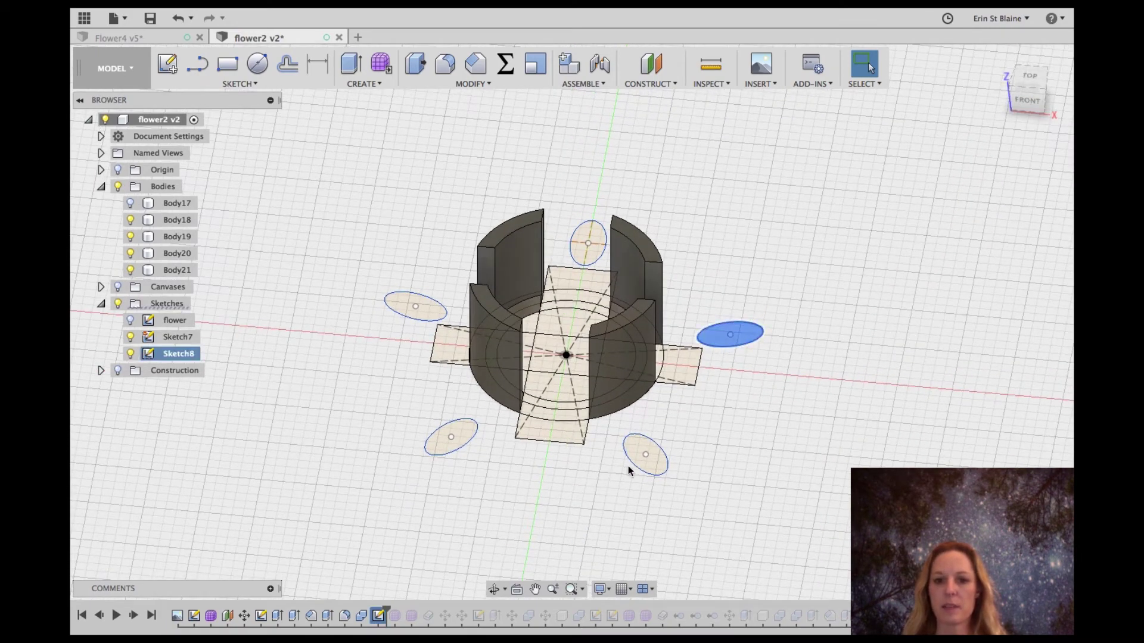
pyautogui.keyDown('shift'); pyautogui.click(645, 452); pyautogui.keyUp('shift')
pyautogui.keyDown('shift'); pyautogui.click(444, 438); pyautogui.keyUp('shift')
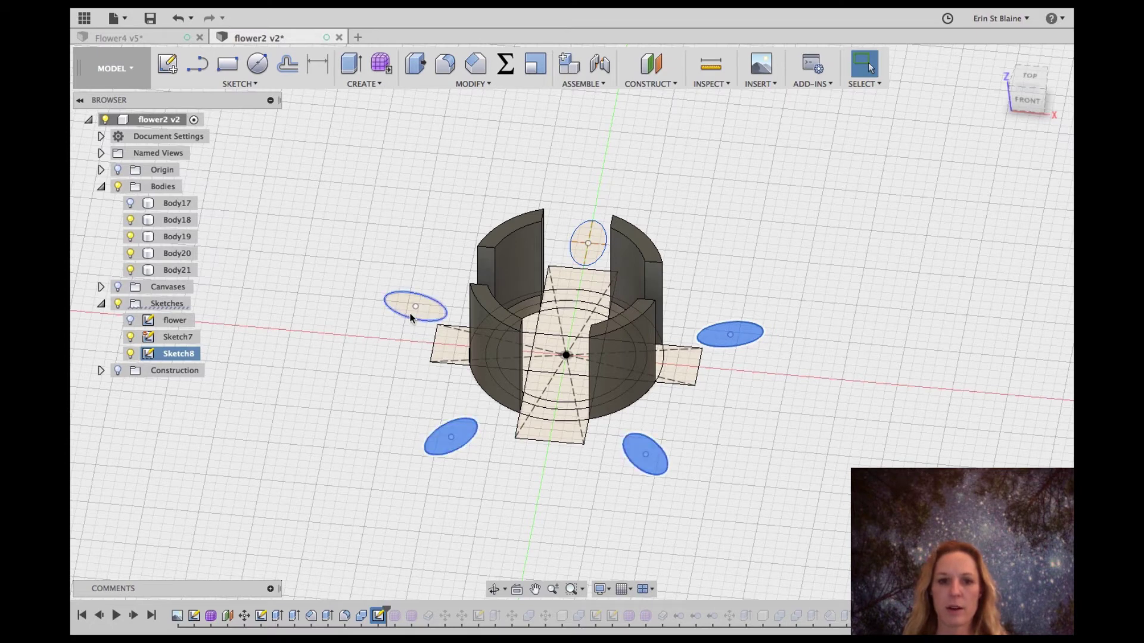
pyautogui.click(825, 246)
# - Set up a 20 mm Extrude of all five ellipse profiles as a Cut, and show the flower body as its target
pyautogui.click(752, 332)
pyautogui.keyDown('shift'); pyautogui.click(596, 233); pyautogui.keyUp('shift')
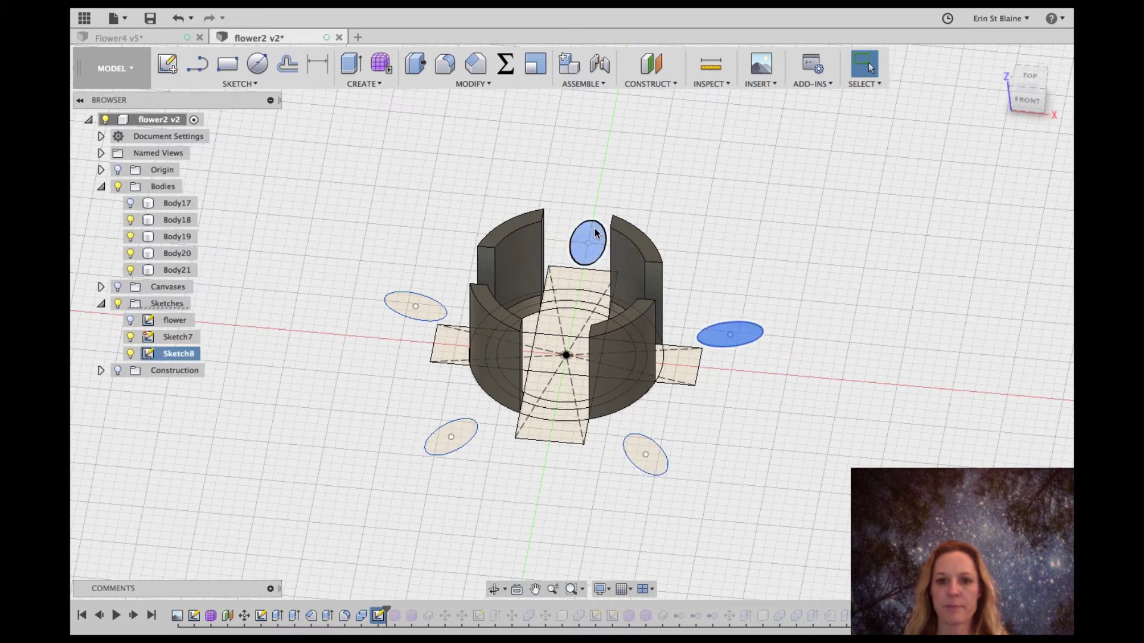
pyautogui.keyDown('shift'); pyautogui.click(436, 310); pyautogui.keyUp('shift')
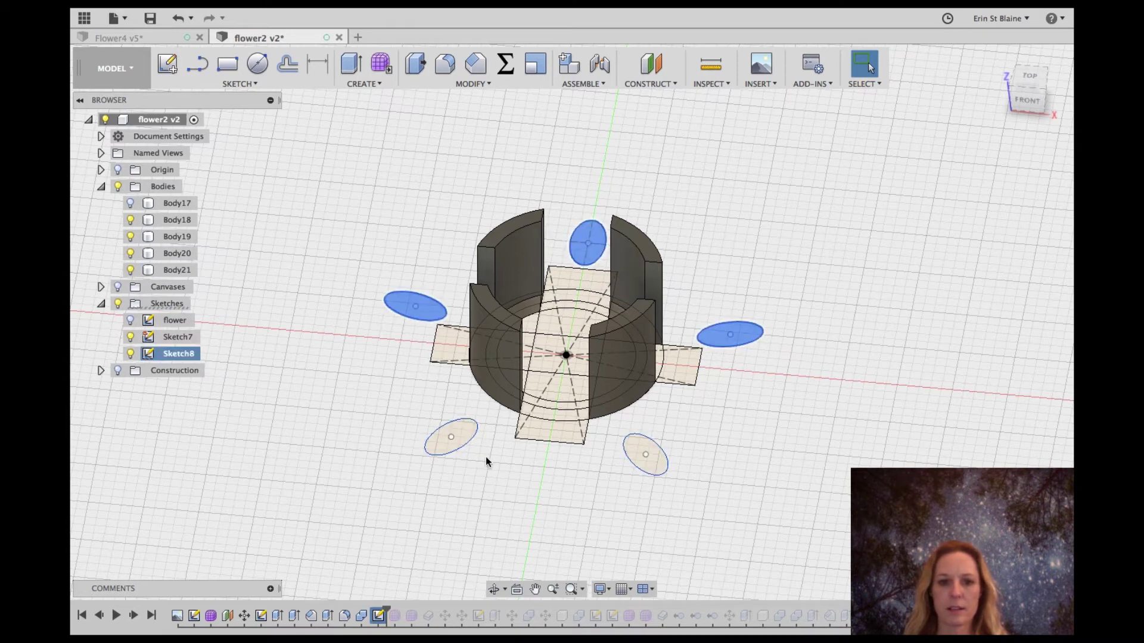
pyautogui.keyDown('shift'); pyautogui.click(467, 430); pyautogui.keyUp('shift')
pyautogui.keyDown('shift'); pyautogui.click(654, 463); pyautogui.keyUp('shift')
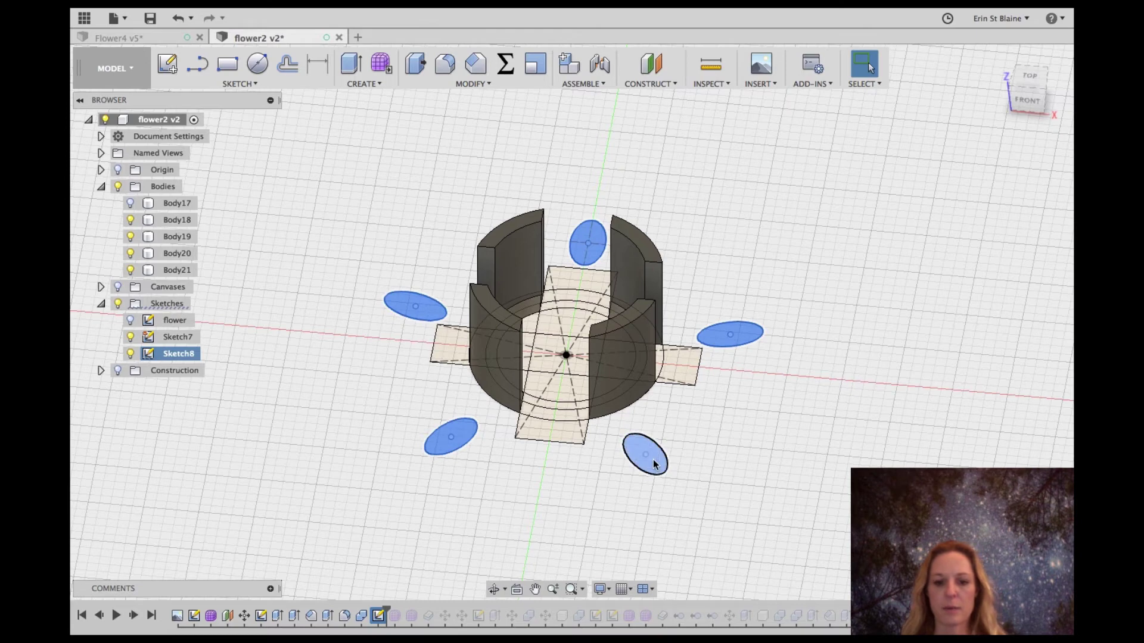
pyautogui.press('e')
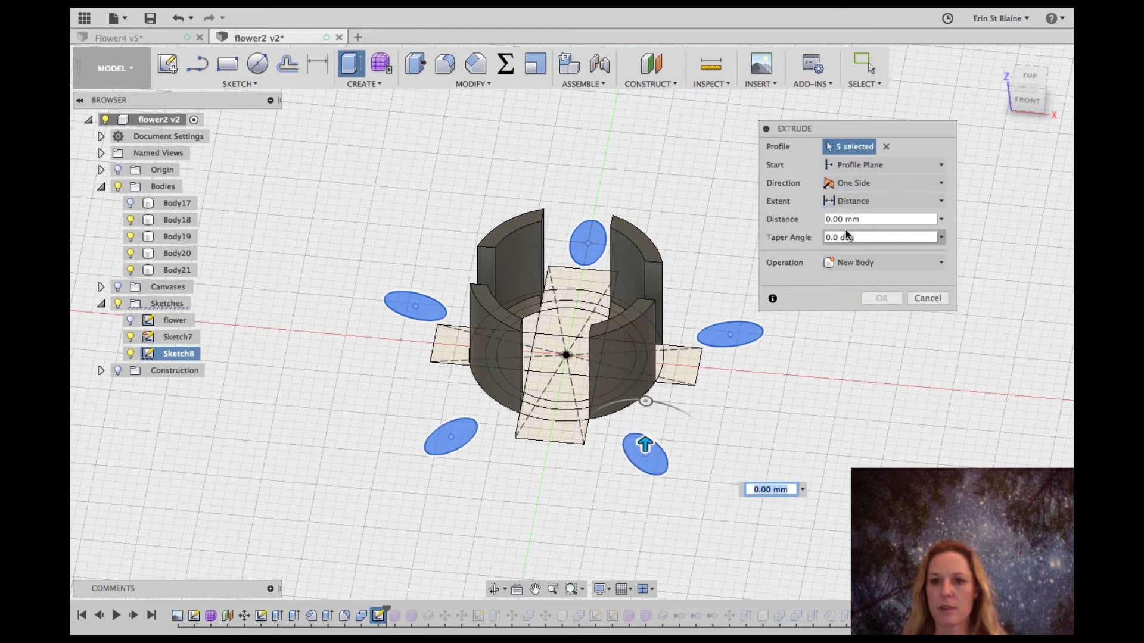
pyautogui.click(827, 219)
pyautogui.write('20')
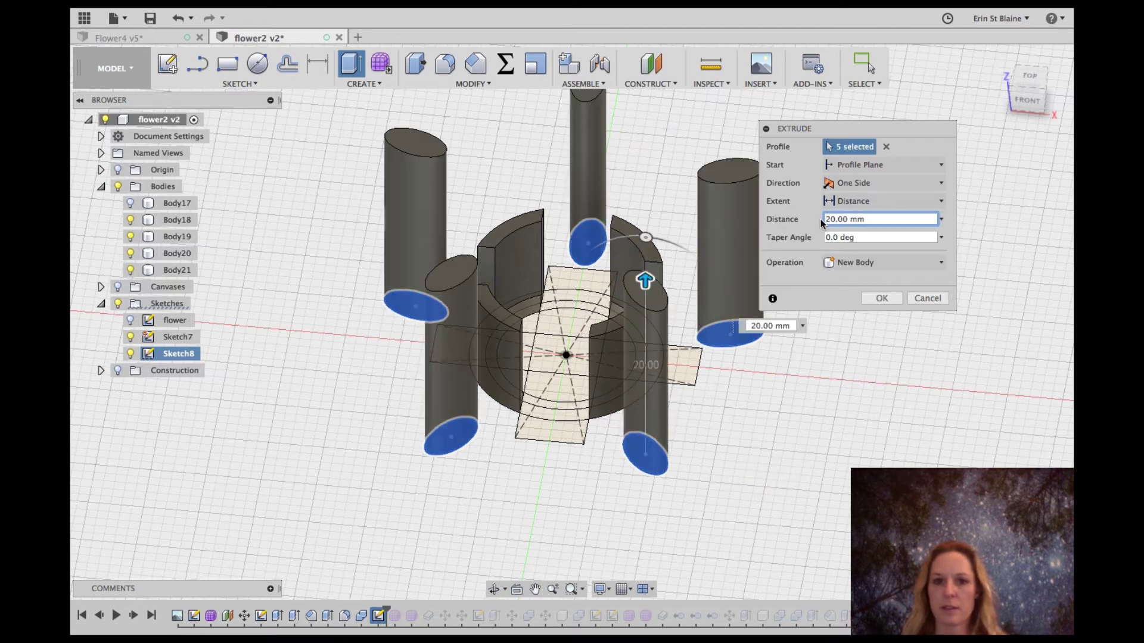
pyautogui.click(858, 262)
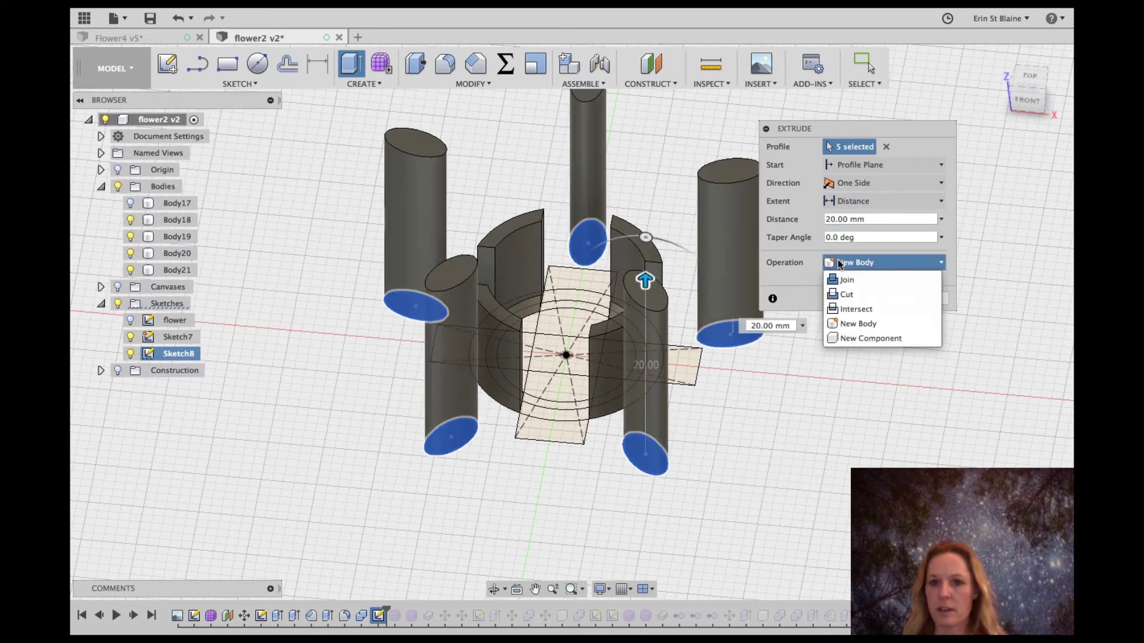
pyautogui.click(849, 294)
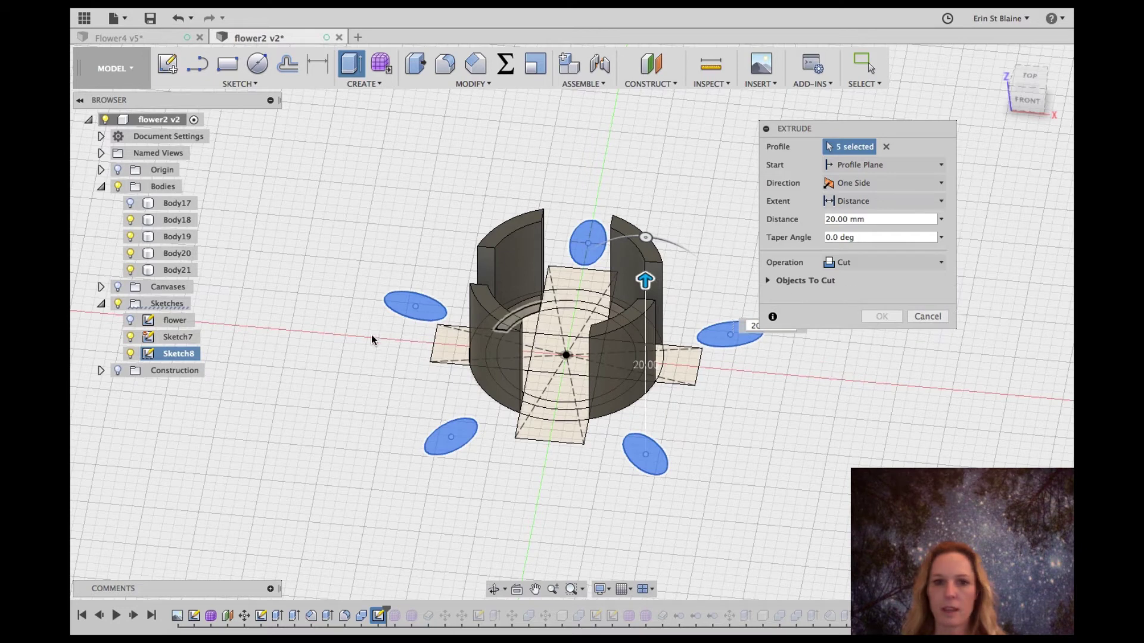
pyautogui.click(130, 203)
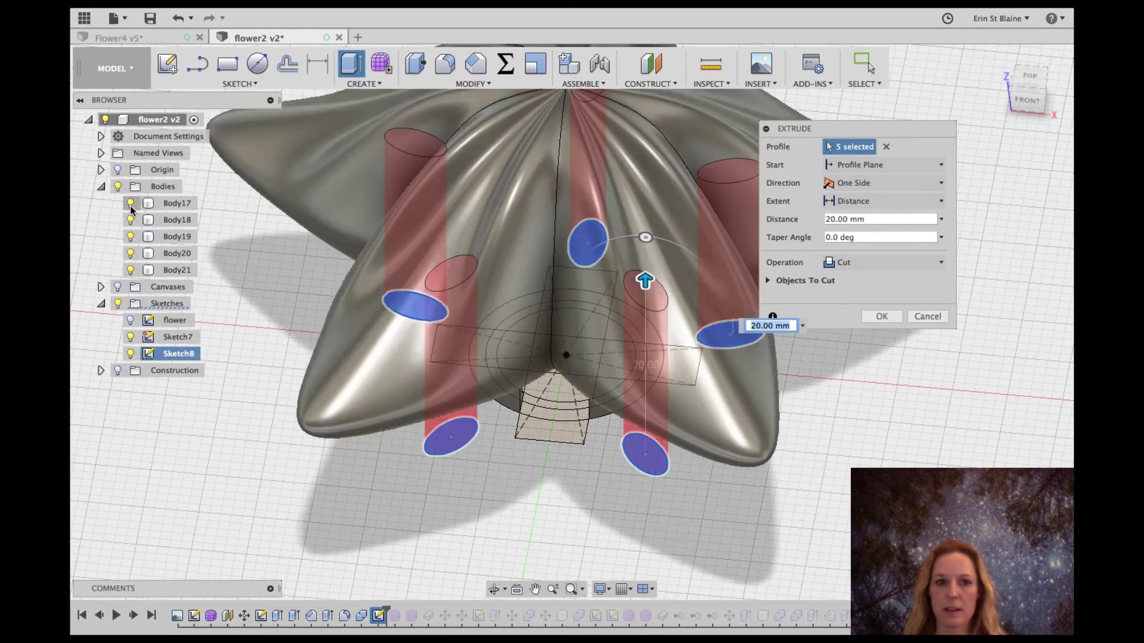
# - Set the cut distance of the five ellipse profiles to 30 mm, check that it passes through the petals, and apply the Extrude
pyautogui.click(1026, 94)
pyautogui.moveTo(1014, 47); pyautogui.dragTo(1015, 59)
pyautogui.click(830, 221)
pyautogui.write('2')
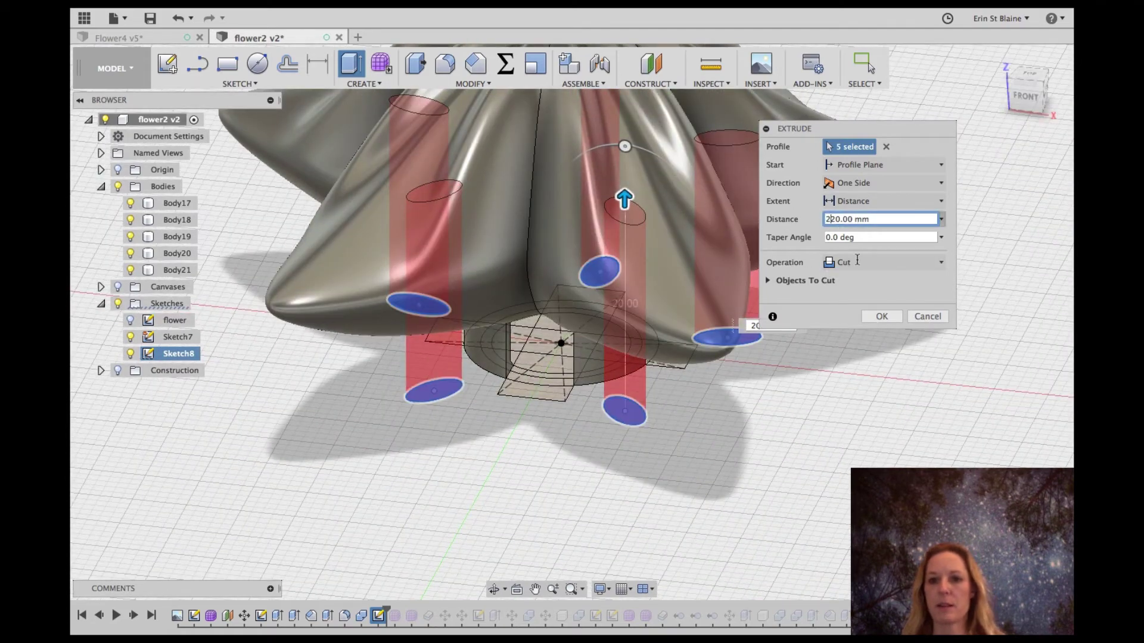
pyautogui.press('BackSpace')
pyautogui.write('3')
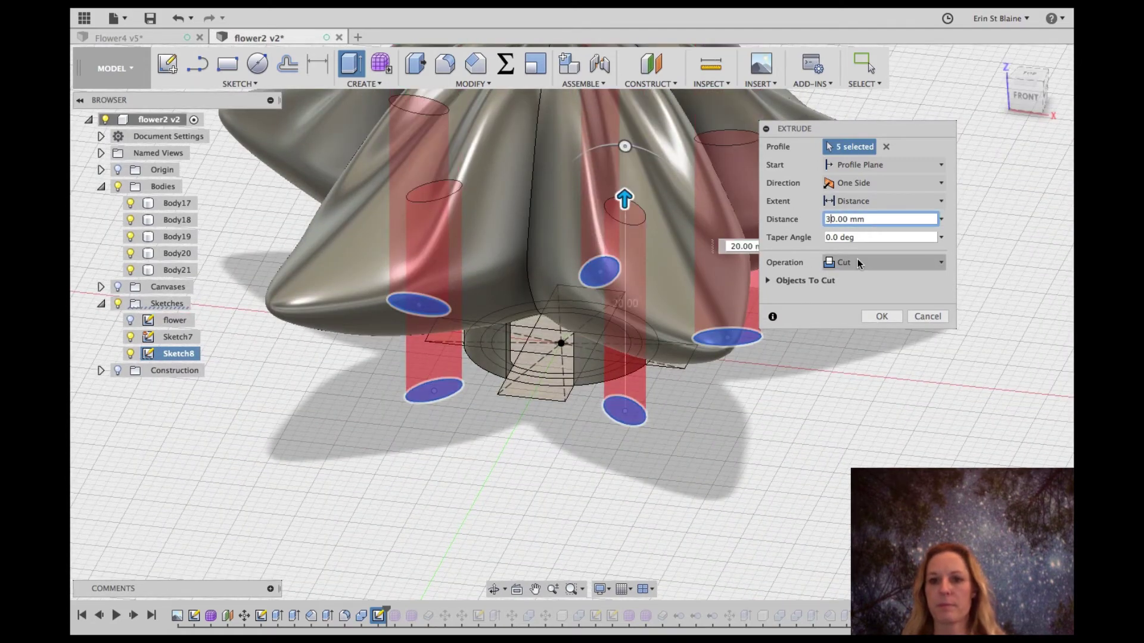
pyautogui.click(1025, 72)
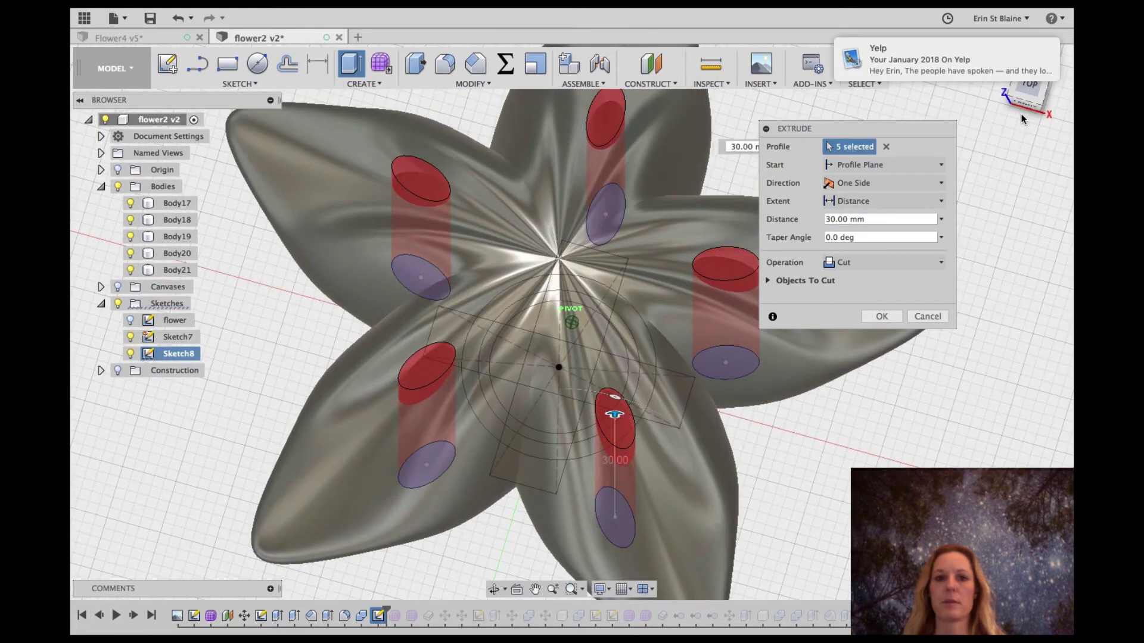
pyautogui.moveTo(1021, 114); pyautogui.dragTo(1018, 102)
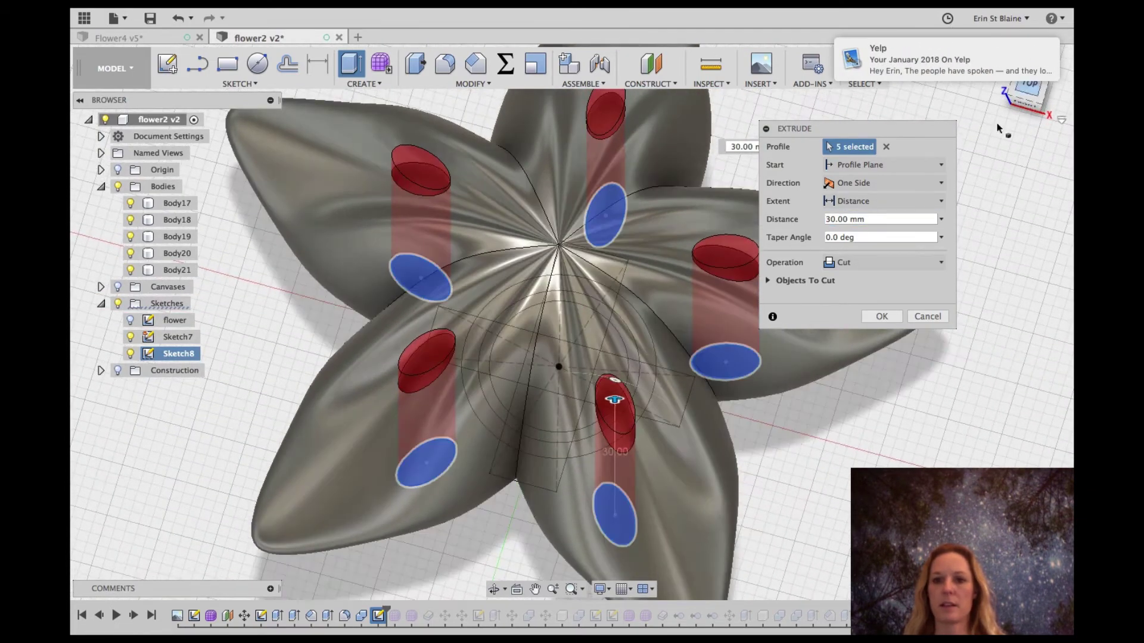
pyautogui.click(883, 318)
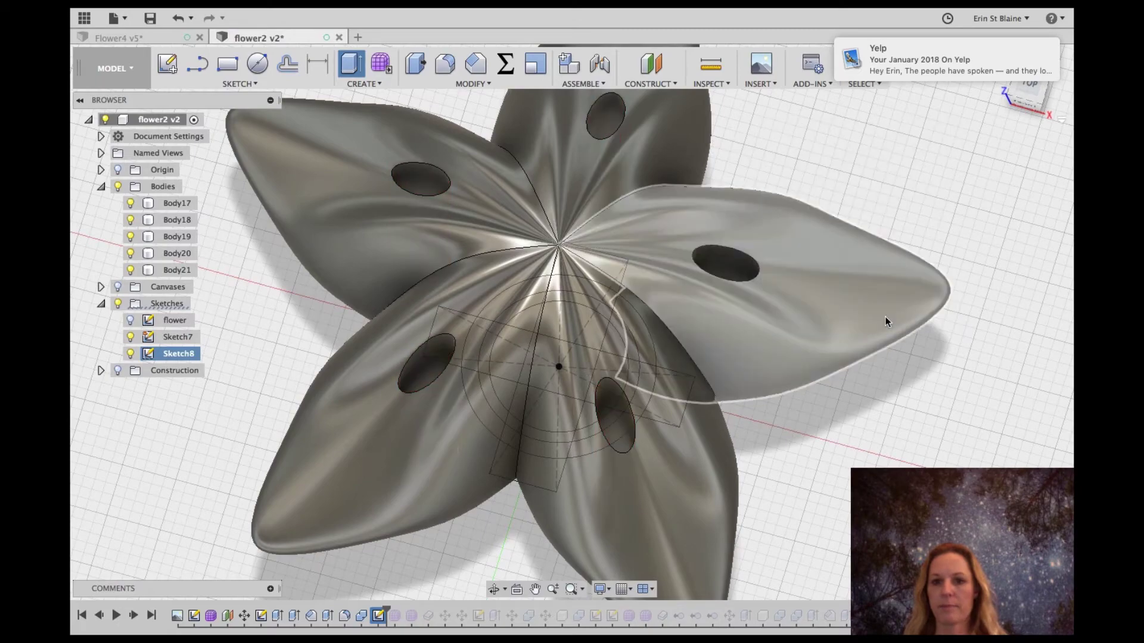
# - Examine the five petal holes and the clip from the underside of the flower
pyautogui.moveTo(1036, 91)
pyautogui.mouseDown()
pyautogui.moveTo(1037, 128)
pyautogui.moveTo(1044, 1)
pyautogui.moveTo(1031, 135)
pyautogui.moveTo(1011, 20)
pyautogui.moveTo(1030, 90)
pyautogui.mouseUp()
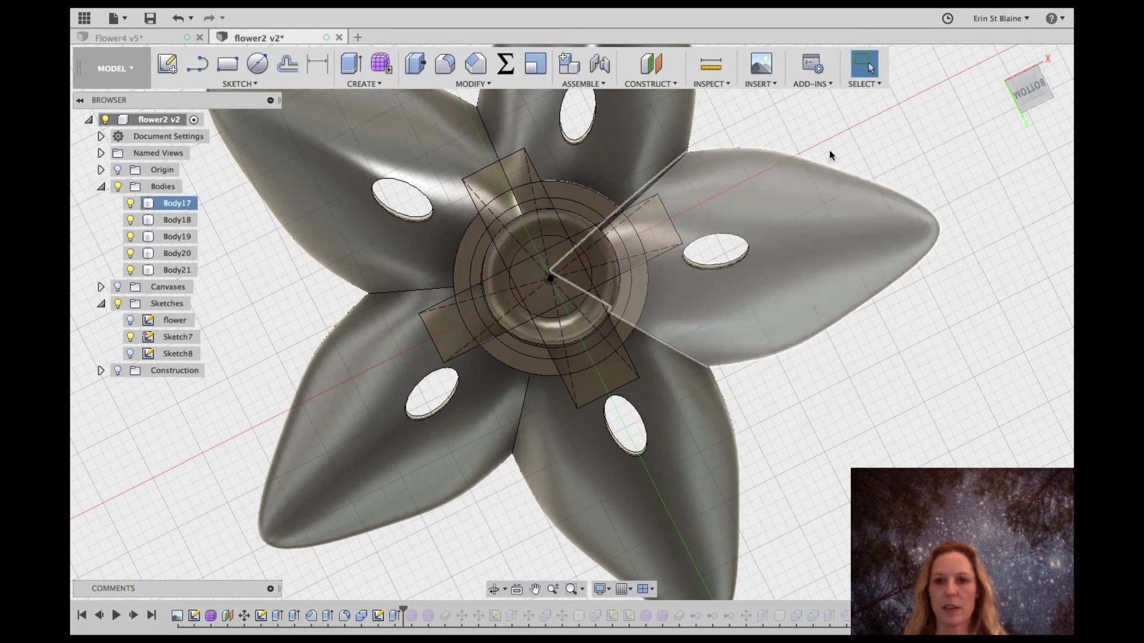
pyautogui.moveTo(1029, 90); pyautogui.dragTo(1028, 116)
pyautogui.click(577, 178)
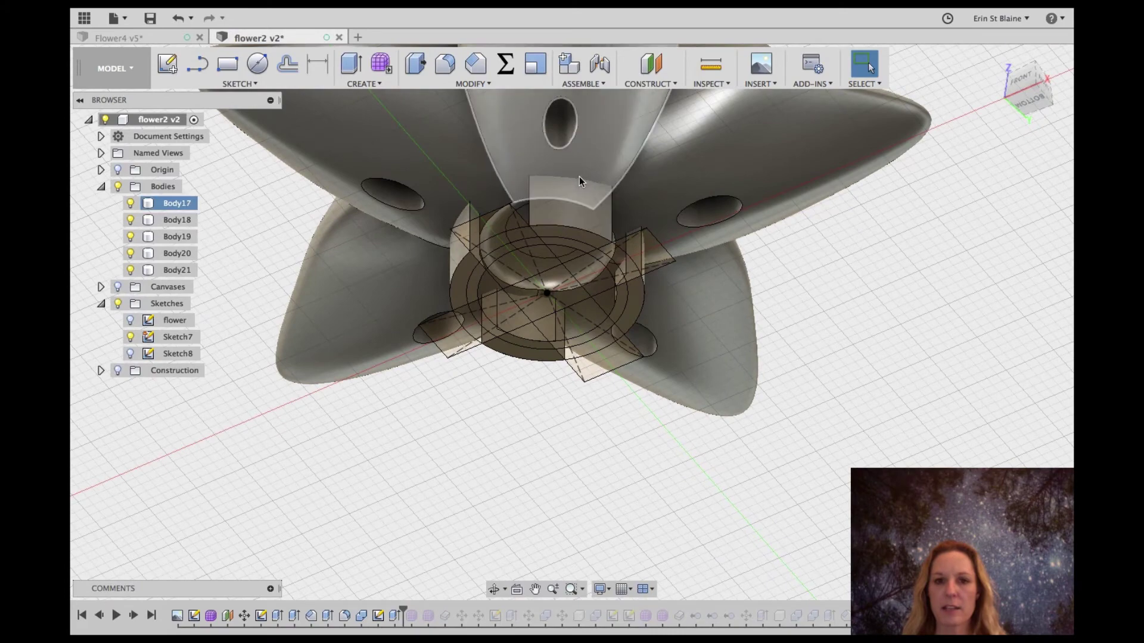
pyautogui.scroll(3, 625, 179)
pyautogui.scroll(2, 570, 210)
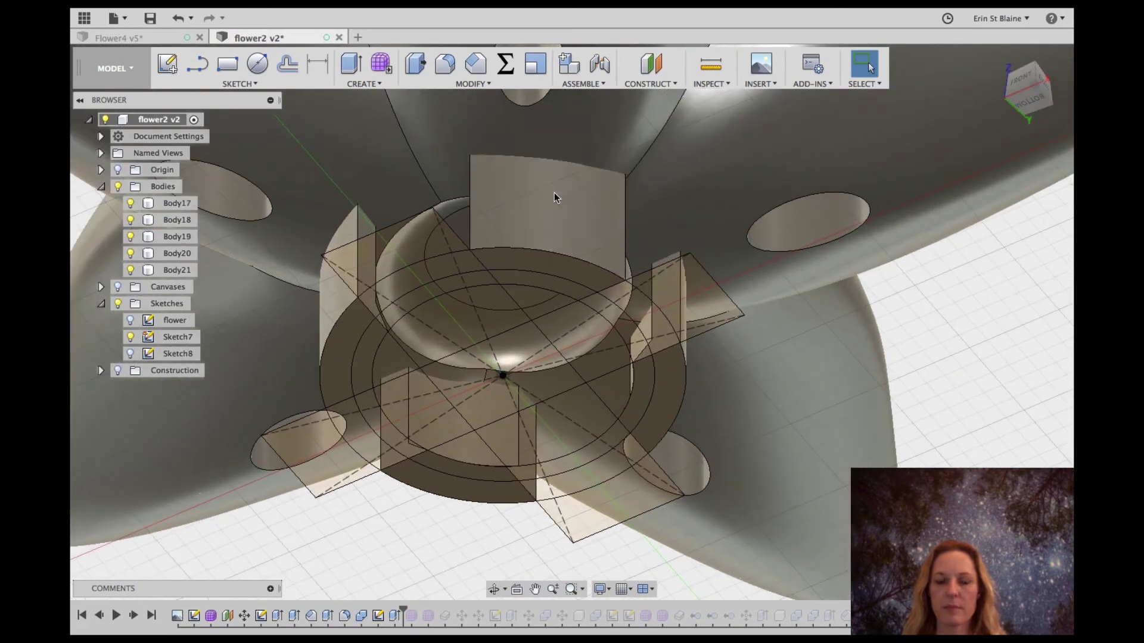
pyautogui.moveTo(1026, 90); pyautogui.dragTo(1014, 145)
pyautogui.scroll(-5, 864, 169)
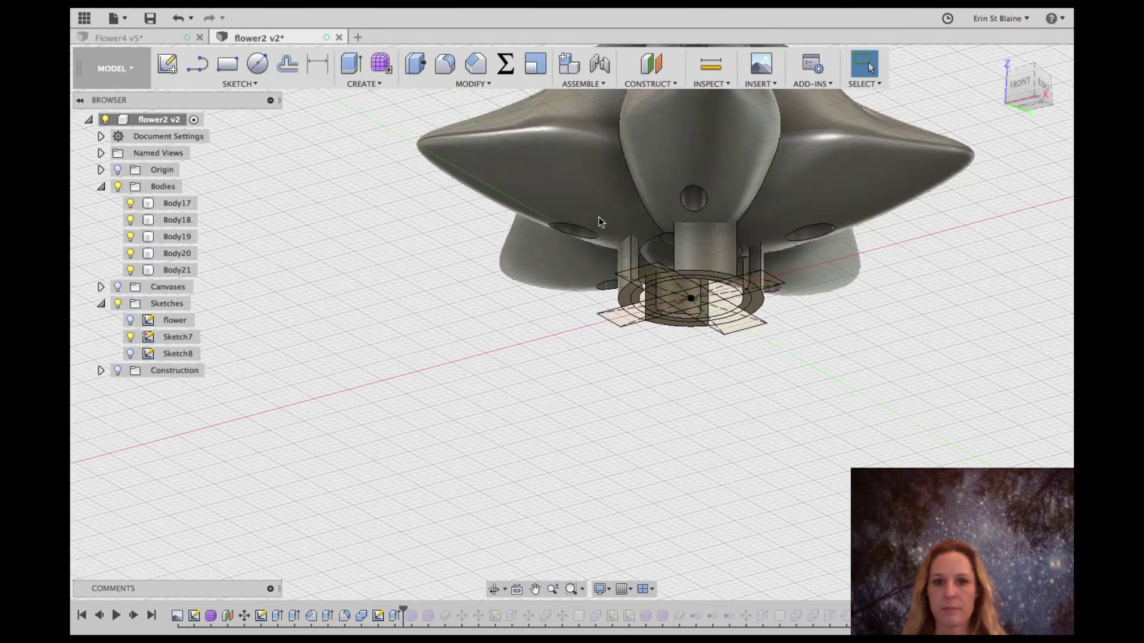
# - Try to Combine the flower body with the four cavity and clip bodies as a Cut, with New Component and Keep Tools enabled
pyautogui.press('q')
pyautogui.click(470, 83)
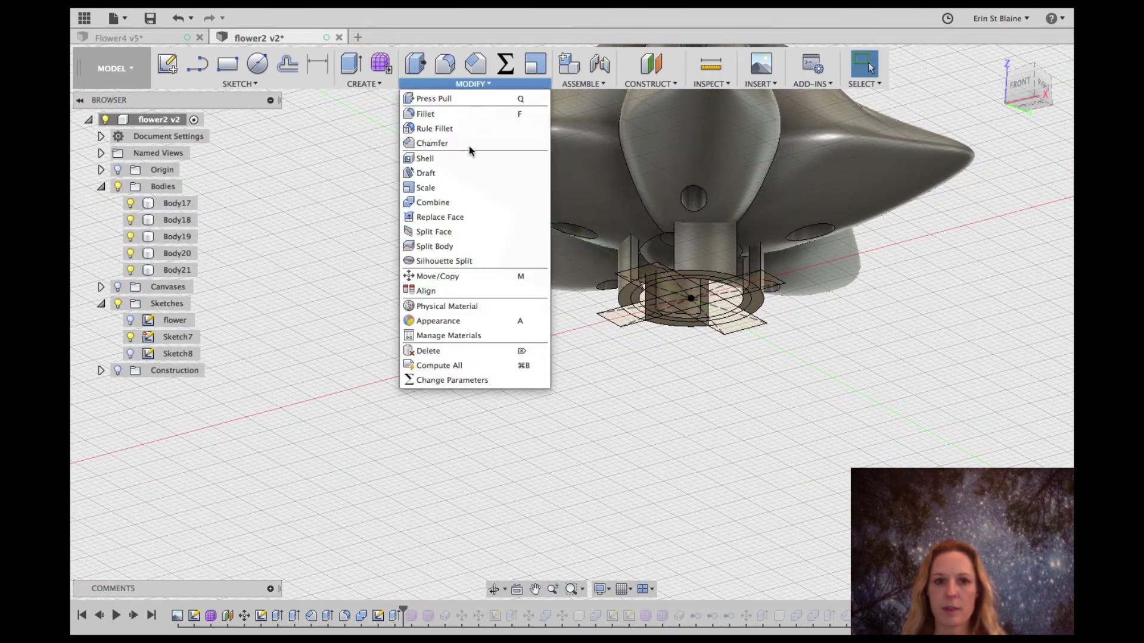
pyautogui.click(449, 198)
pyautogui.click(742, 162)
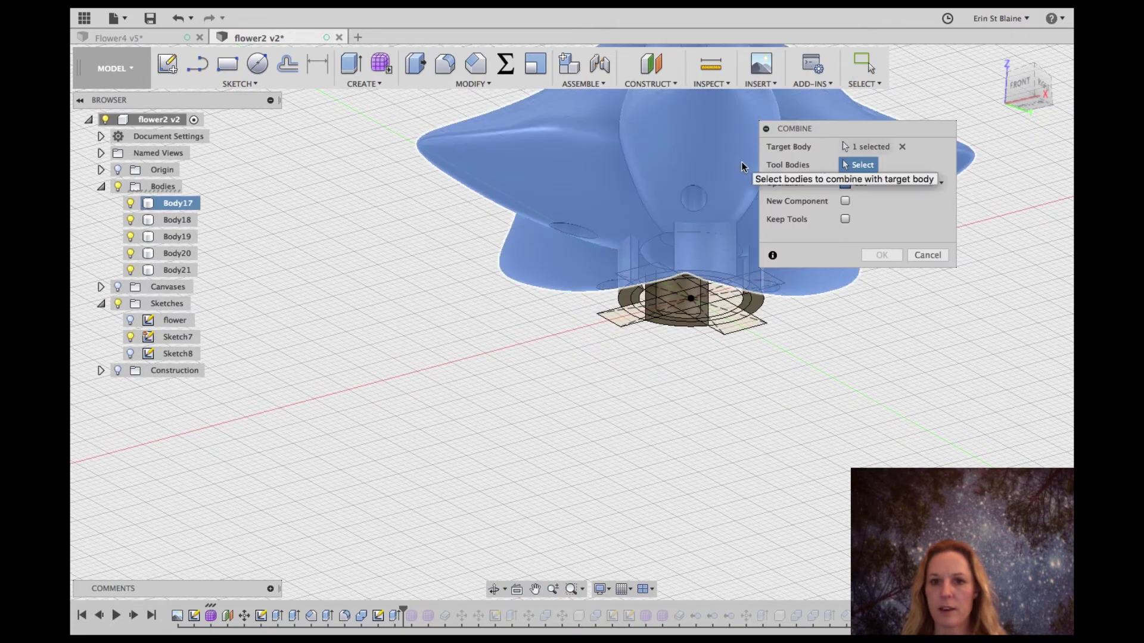
pyautogui.click(702, 251)
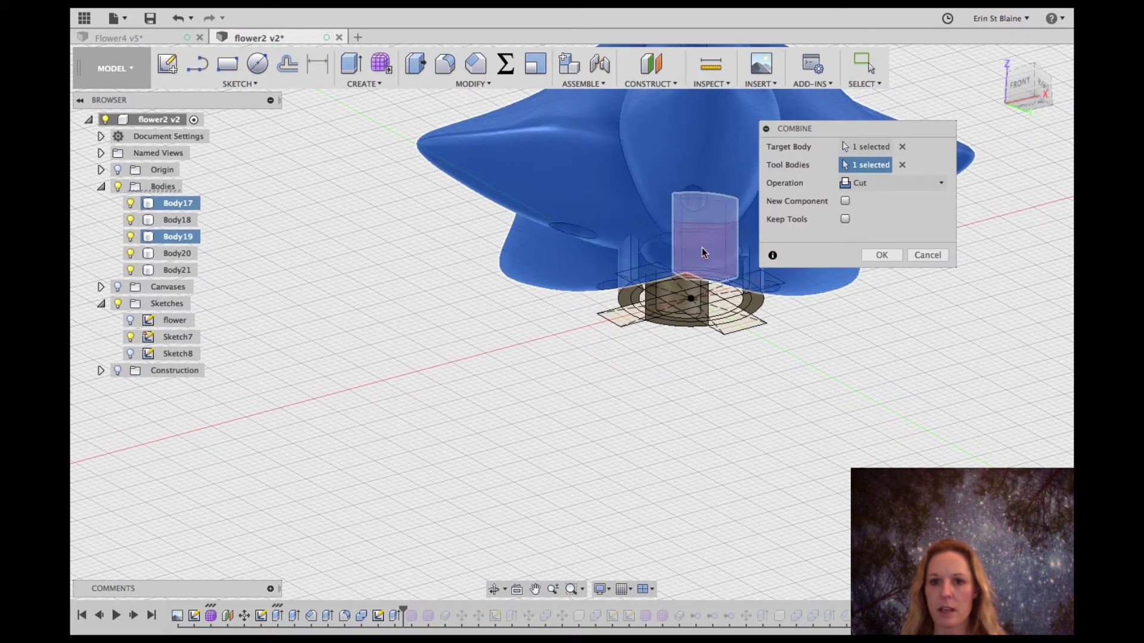
pyautogui.click(678, 306)
pyautogui.click(752, 298)
pyautogui.click(753, 299)
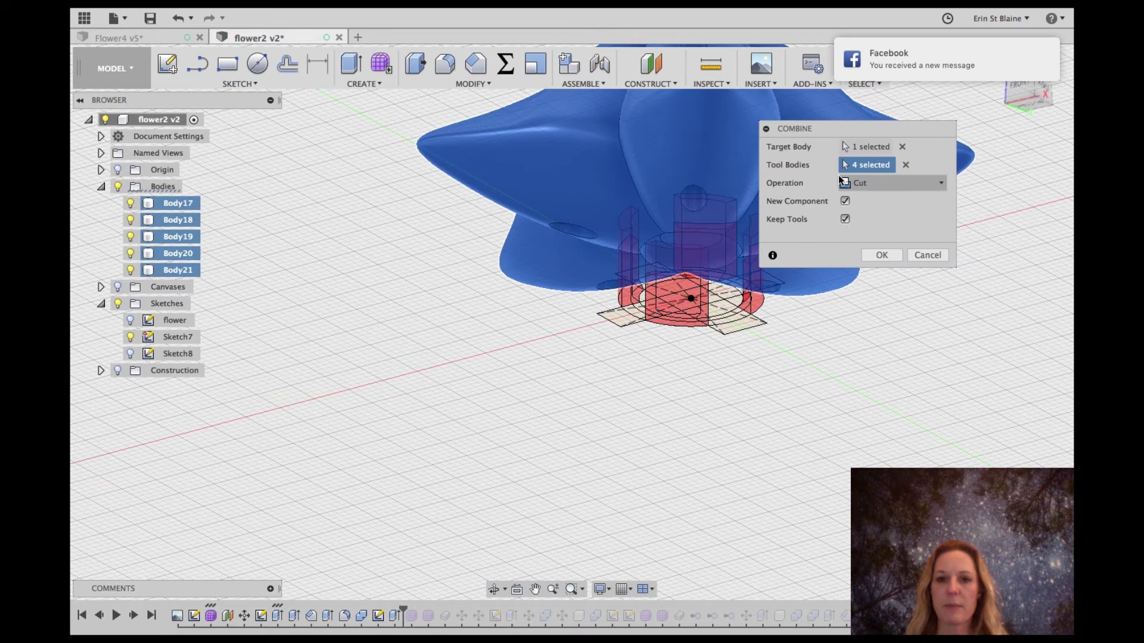
pyautogui.click(880, 255)
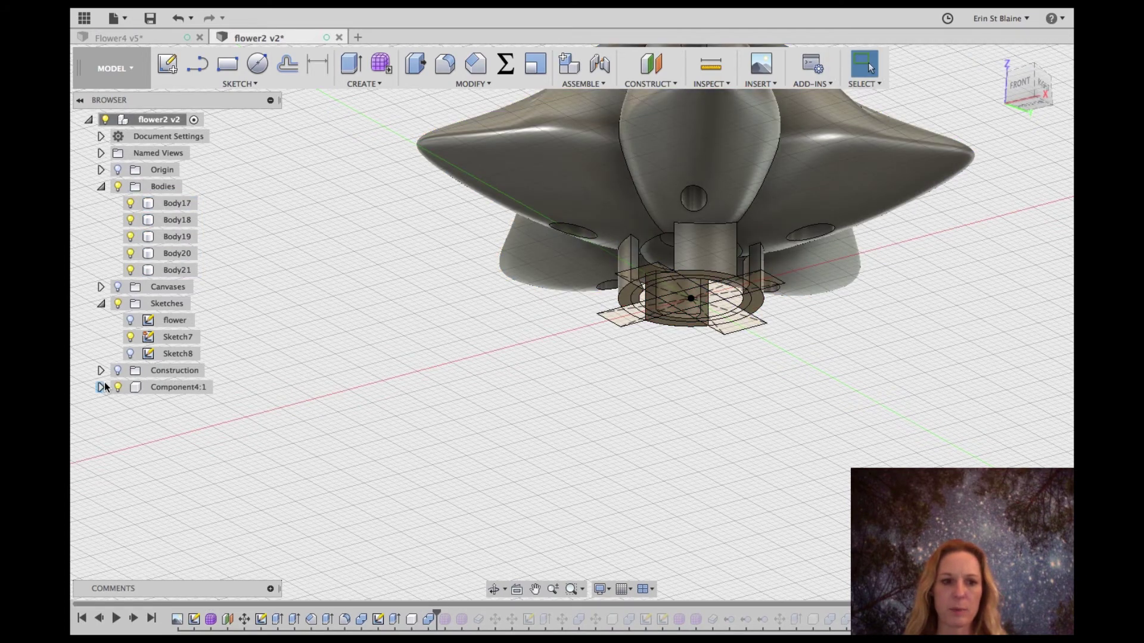
# - Check the new component's body with the original bodies hidden, and undo the Cut Combine
pyautogui.click(101, 387)
pyautogui.click(113, 421)
pyautogui.click(113, 421)
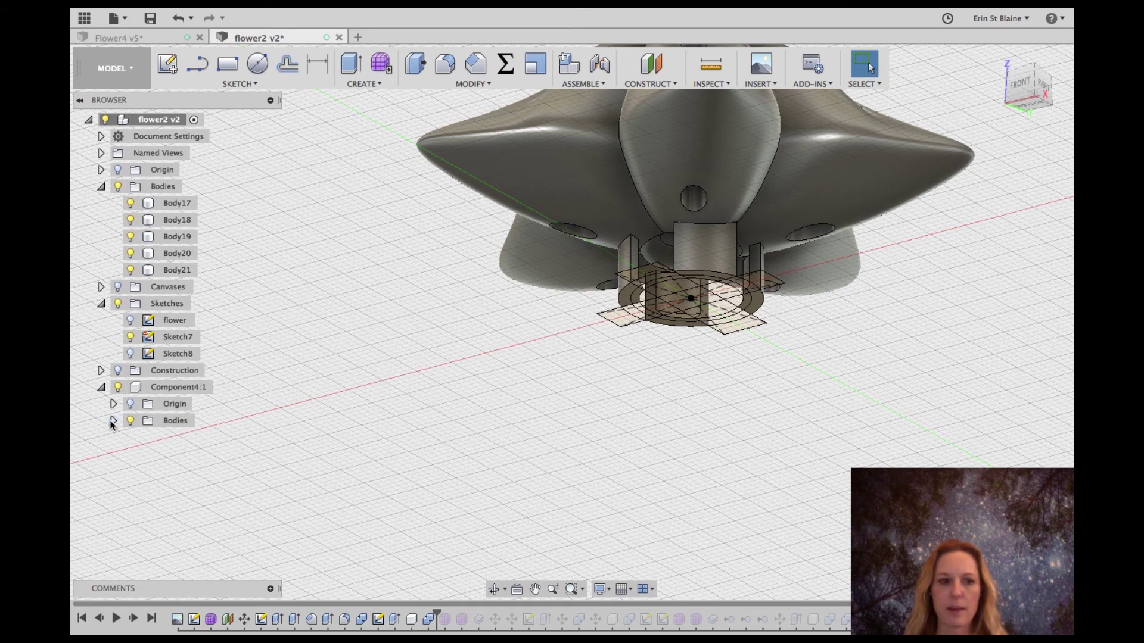
pyautogui.click(118, 187)
pyautogui.click(102, 187)
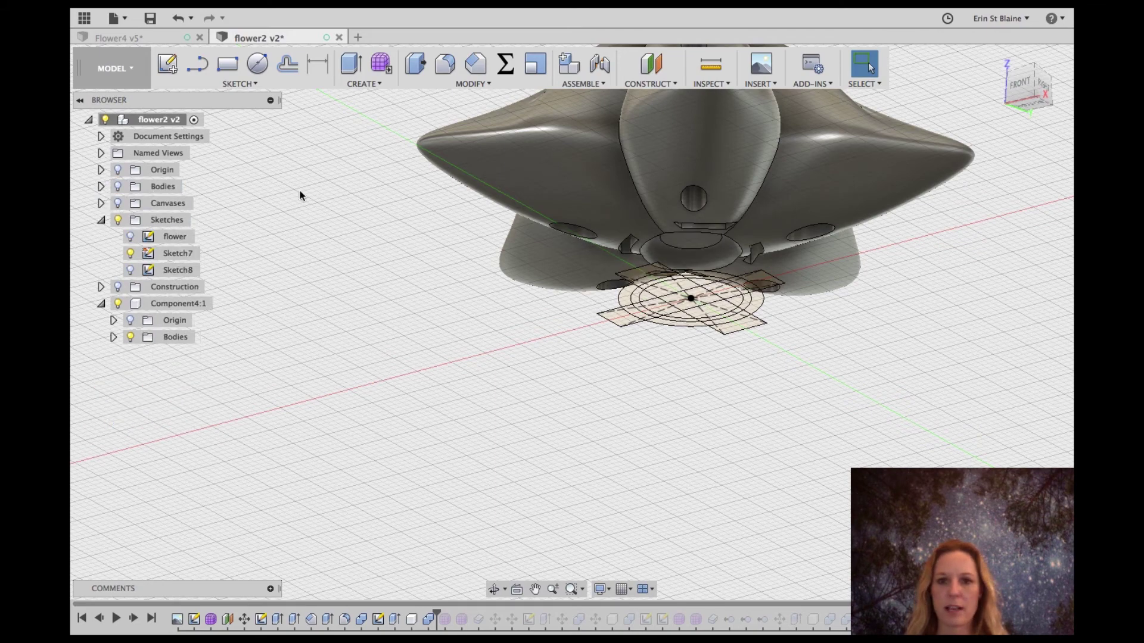
pyautogui.click(113, 337)
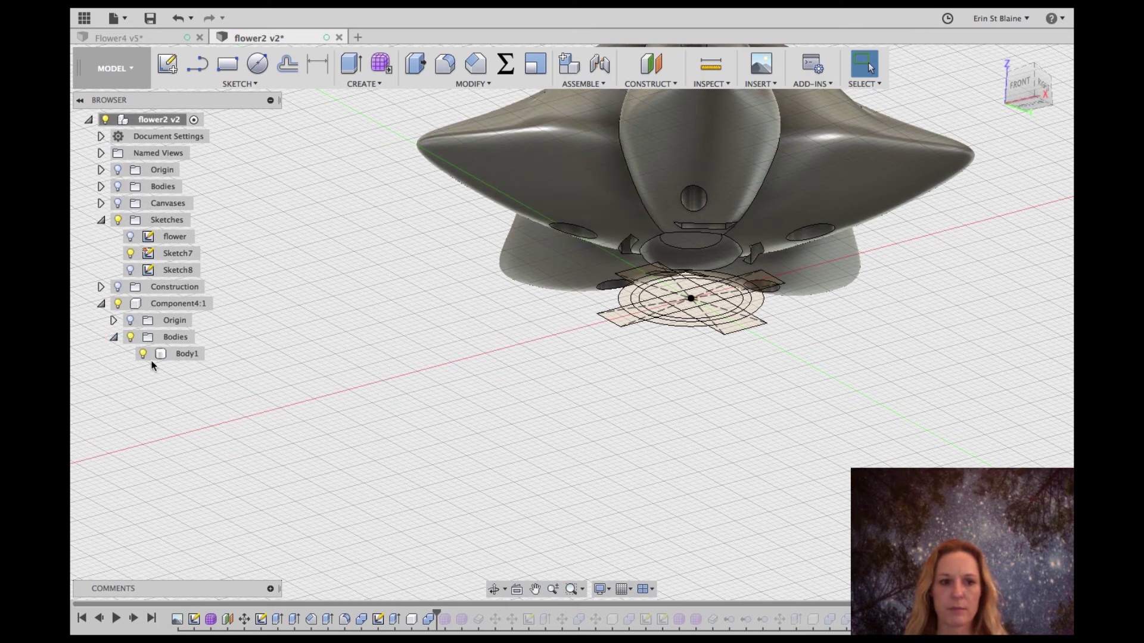
pyautogui.press('super+z')
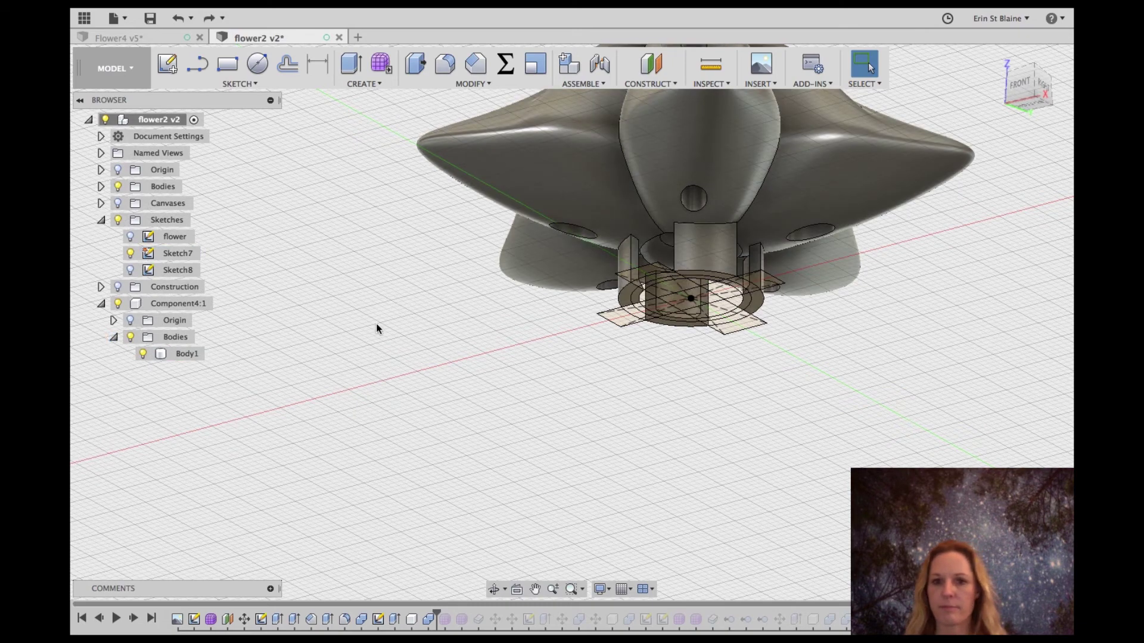
pyautogui.press('super+z')
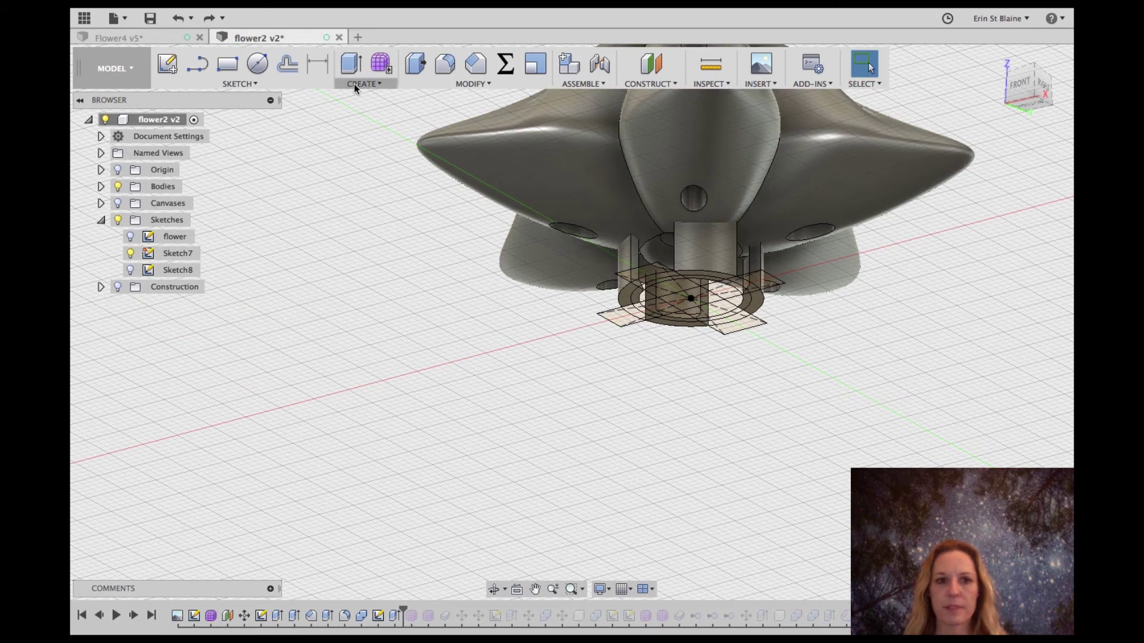
# - Combine the flower body with the four cavity and clip bodies as a Join, with New Component and Keep Tools enabled
pyautogui.click(444, 83)
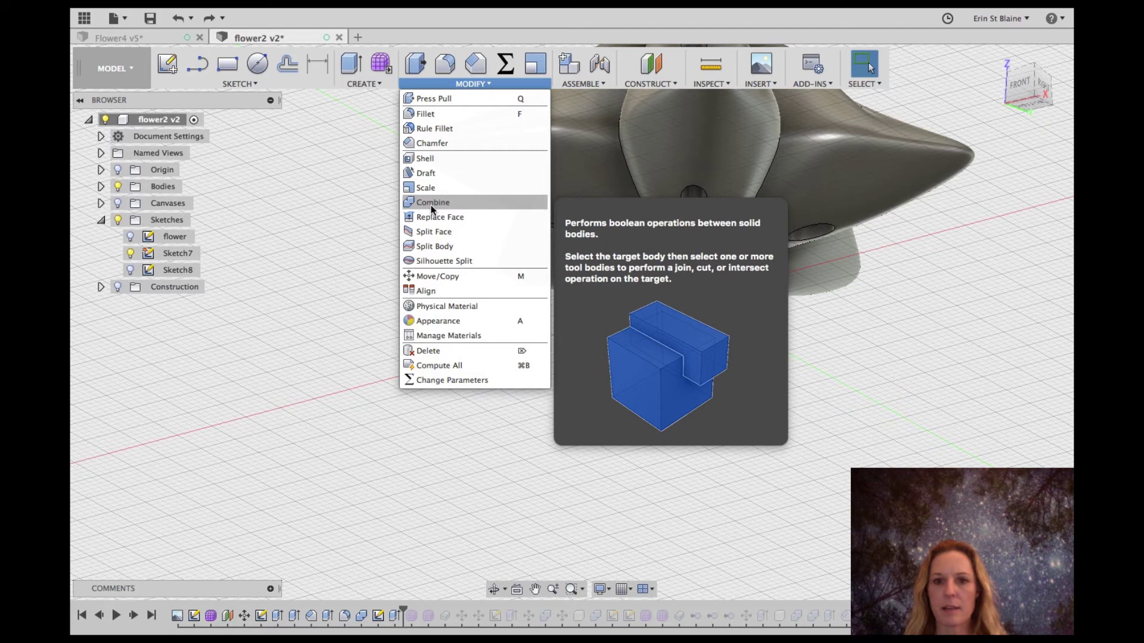
pyautogui.click(432, 203)
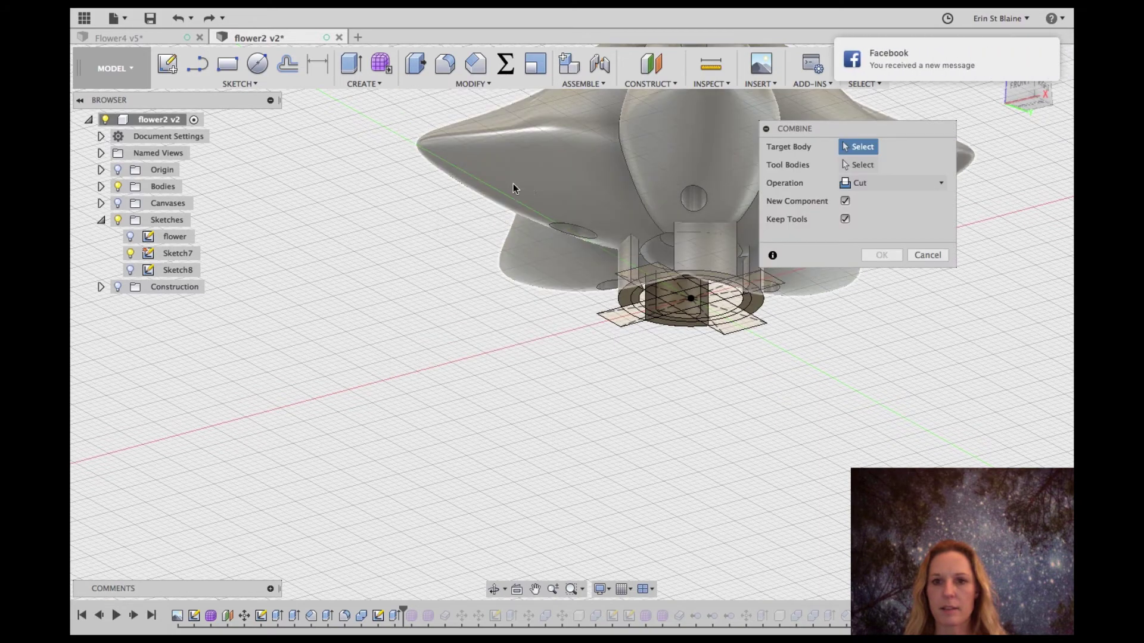
pyautogui.click(551, 174)
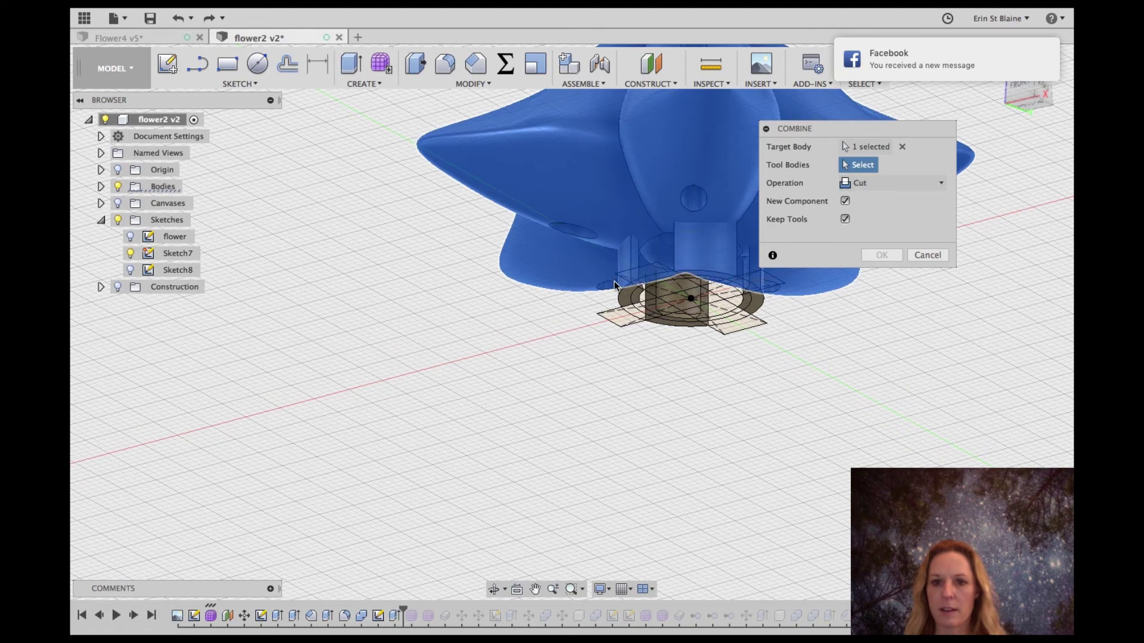
pyautogui.click(705, 251)
pyautogui.click(629, 250)
pyautogui.click(751, 262)
pyautogui.click(704, 295)
pyautogui.click(867, 185)
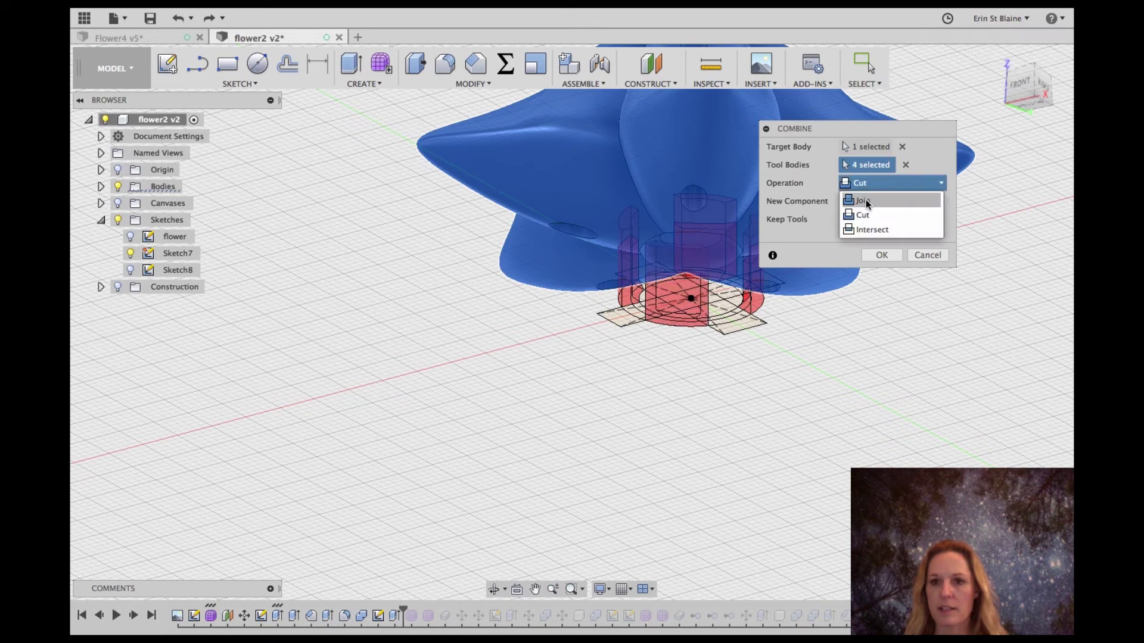
pyautogui.click(866, 202)
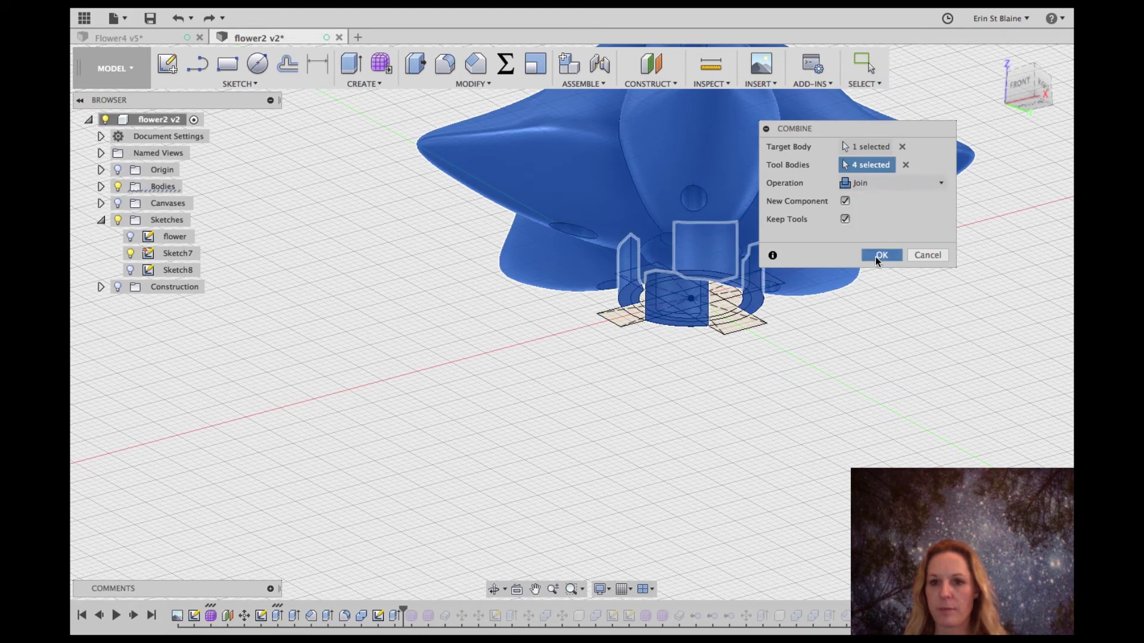
pyautogui.click(880, 255)
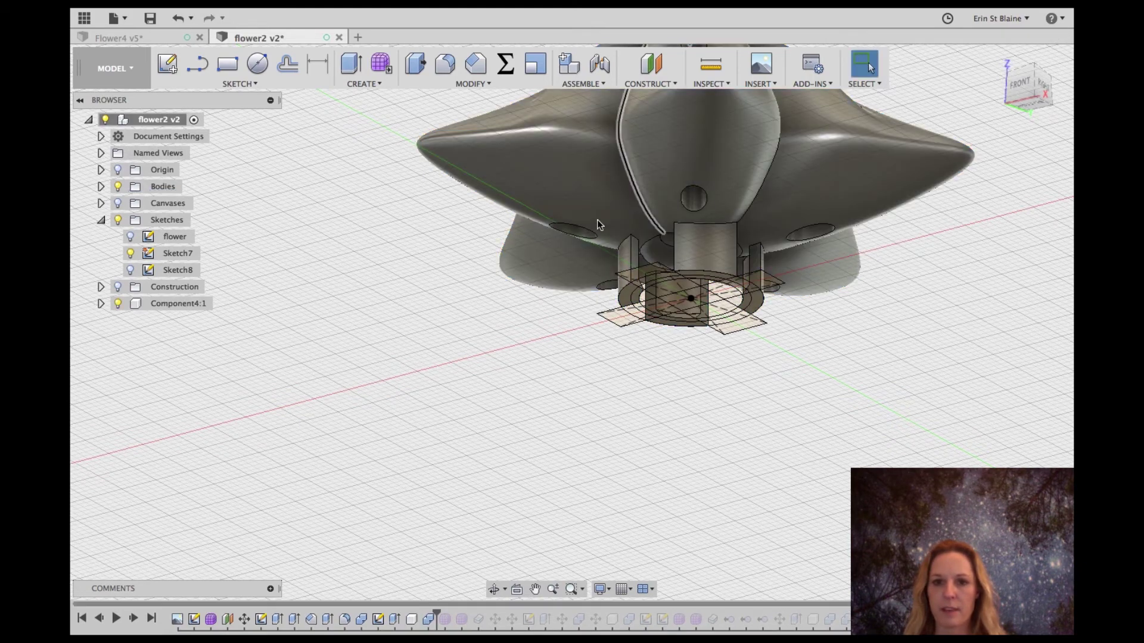
# - Hide the original bodies, expand the new component's bodies, and check the joined body by toggling its visibility
pyautogui.click(118, 187)
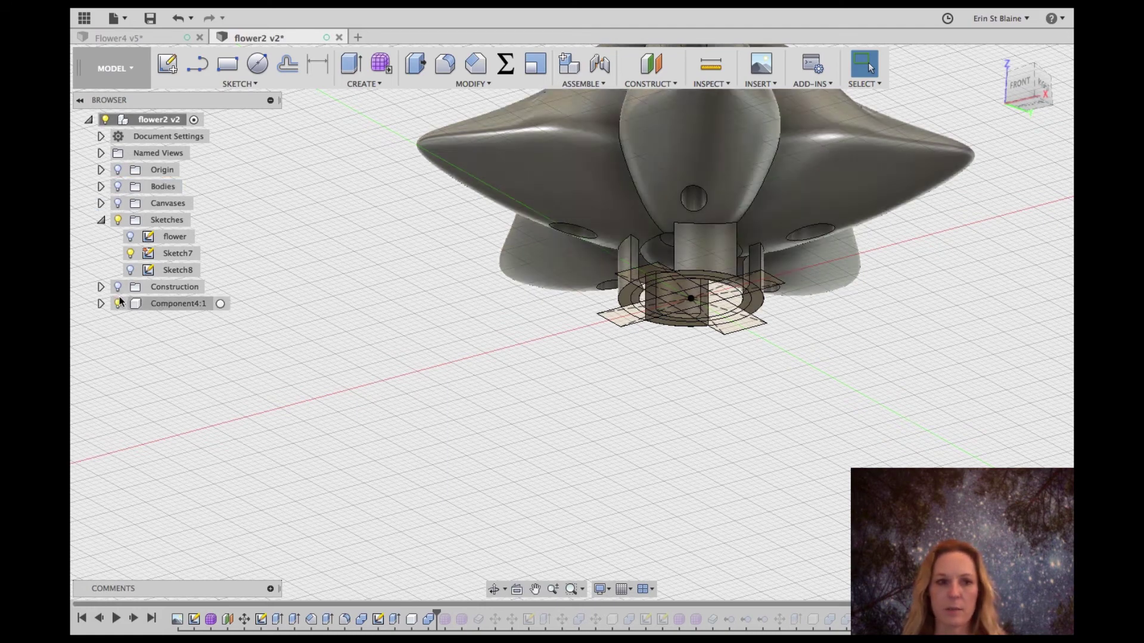
pyautogui.click(101, 304)
pyautogui.click(113, 337)
pyautogui.click(144, 354)
pyautogui.click(144, 355)
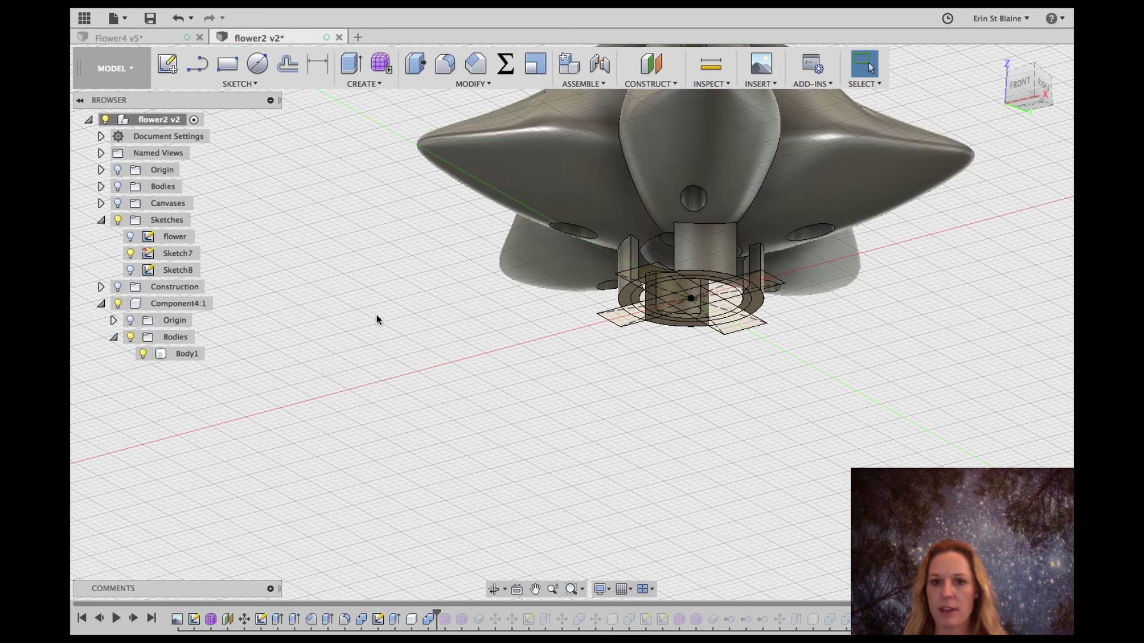
# - Set up an equal-distance Chamfer of 0.5 mm on the upper edge of one clip wall beneath the petals
pyautogui.moveTo(1019, 100)
pyautogui.mouseDown()
pyautogui.moveTo(1020, 36)
pyautogui.moveTo(774, 119)
pyautogui.mouseUp()
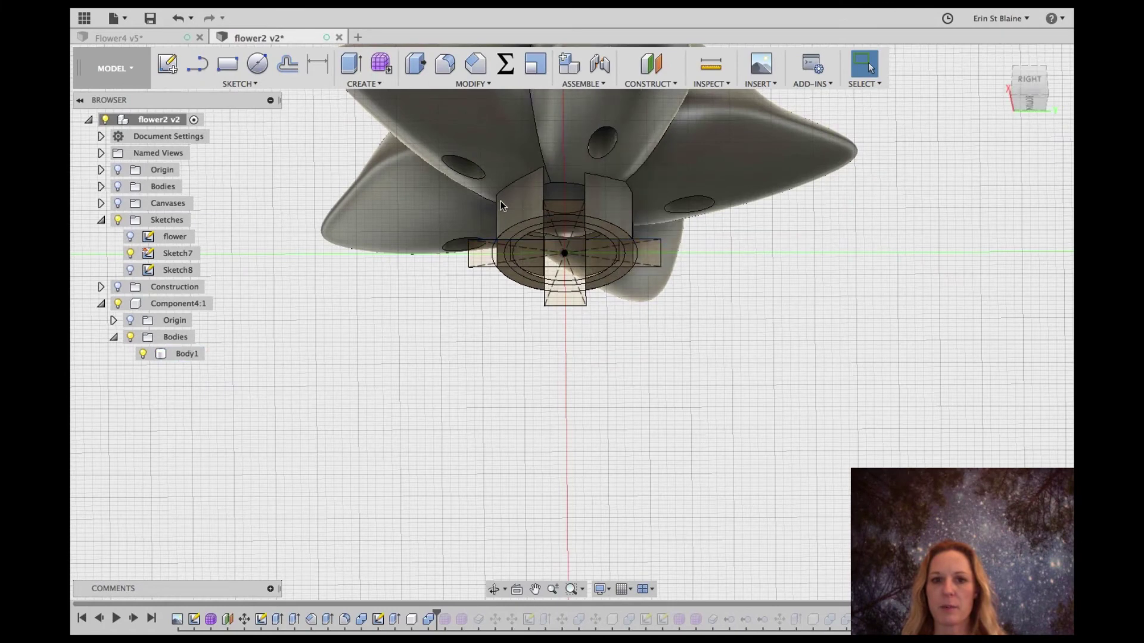
pyautogui.click(511, 184)
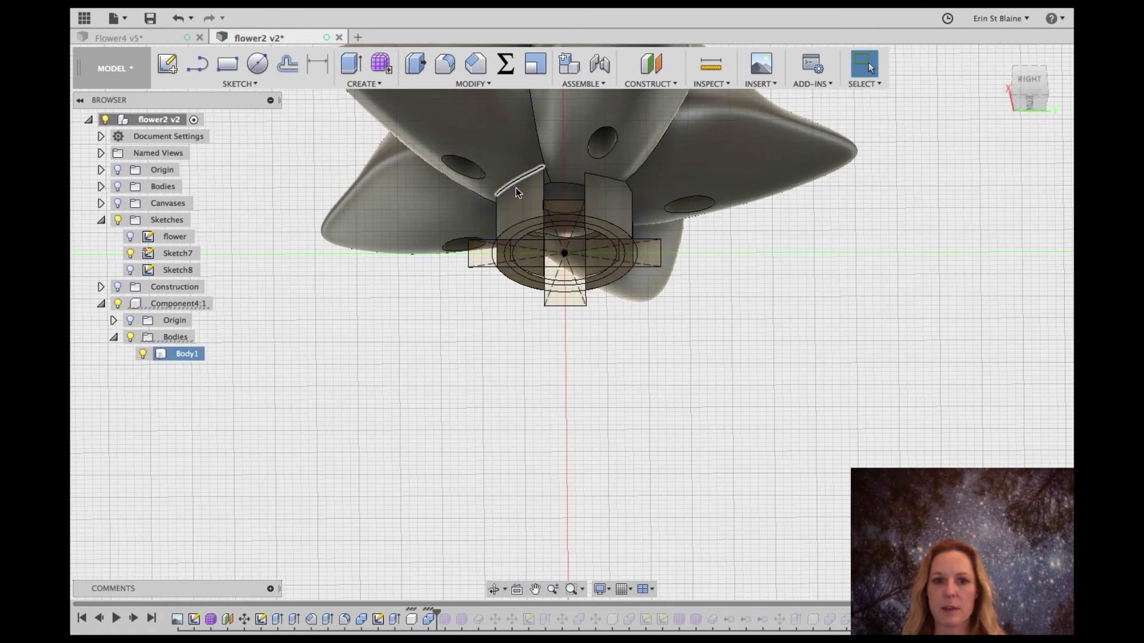
pyautogui.click(477, 70)
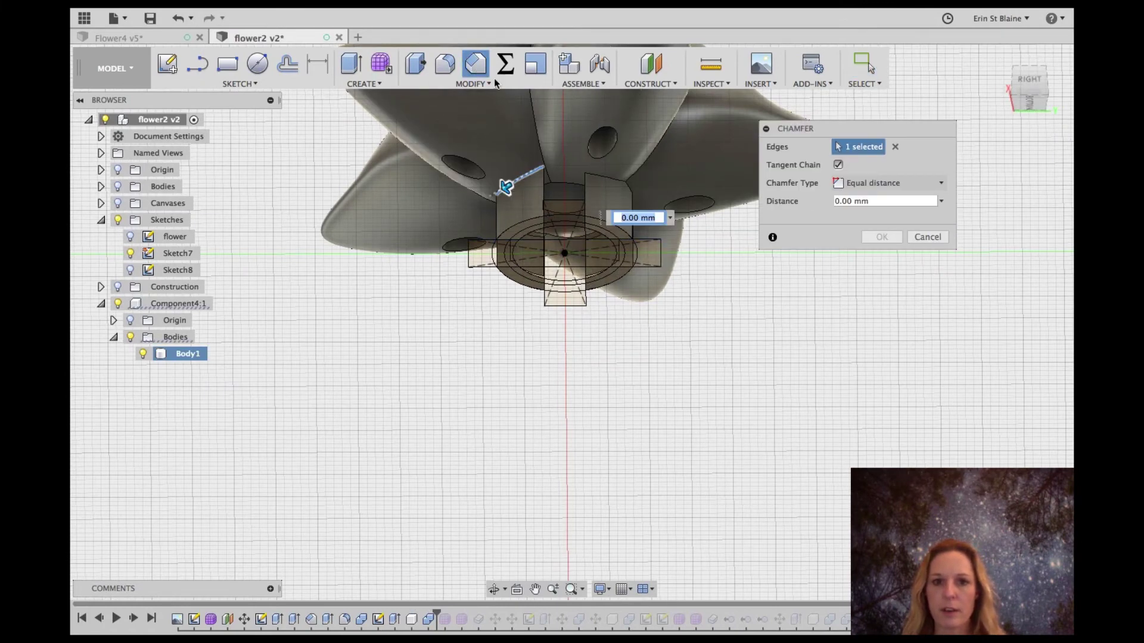
pyautogui.moveTo(504, 188); pyautogui.dragTo(480, 190)
pyautogui.click(846, 202)
pyautogui.press('BackSpace')
pyautogui.press('BackSpace')
pyautogui.press('BackSpace')
pyautogui.write('.5')
pyautogui.press('Return')
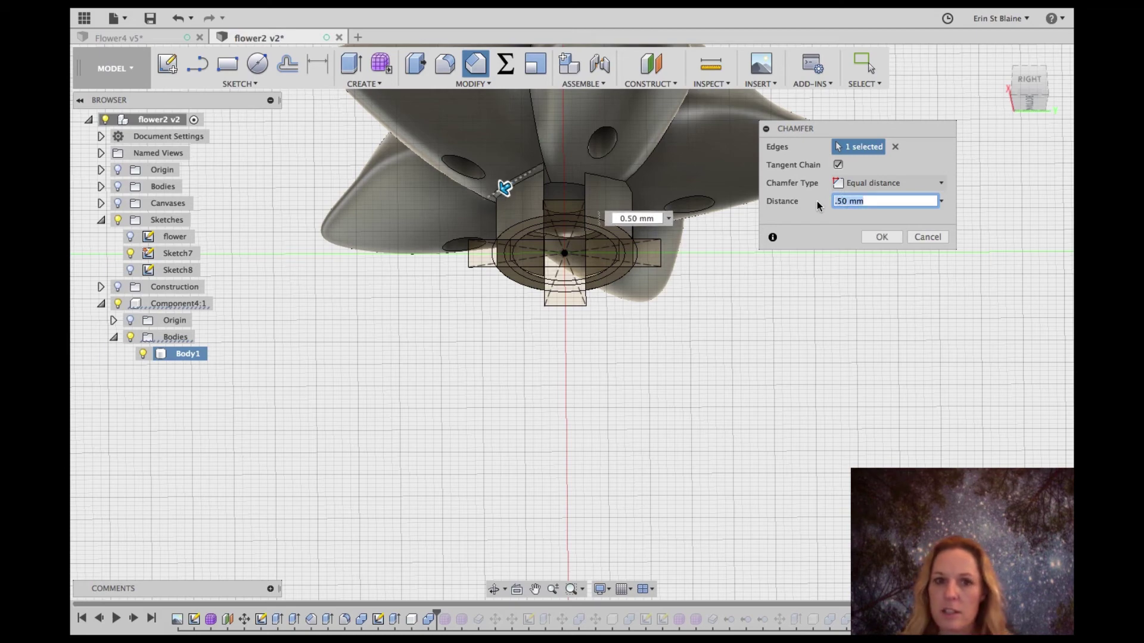
# - Set the chamfer distance on the clip wall's upper edge to 0.75 mm and apply it
pyautogui.scroll(4, 523, 177)
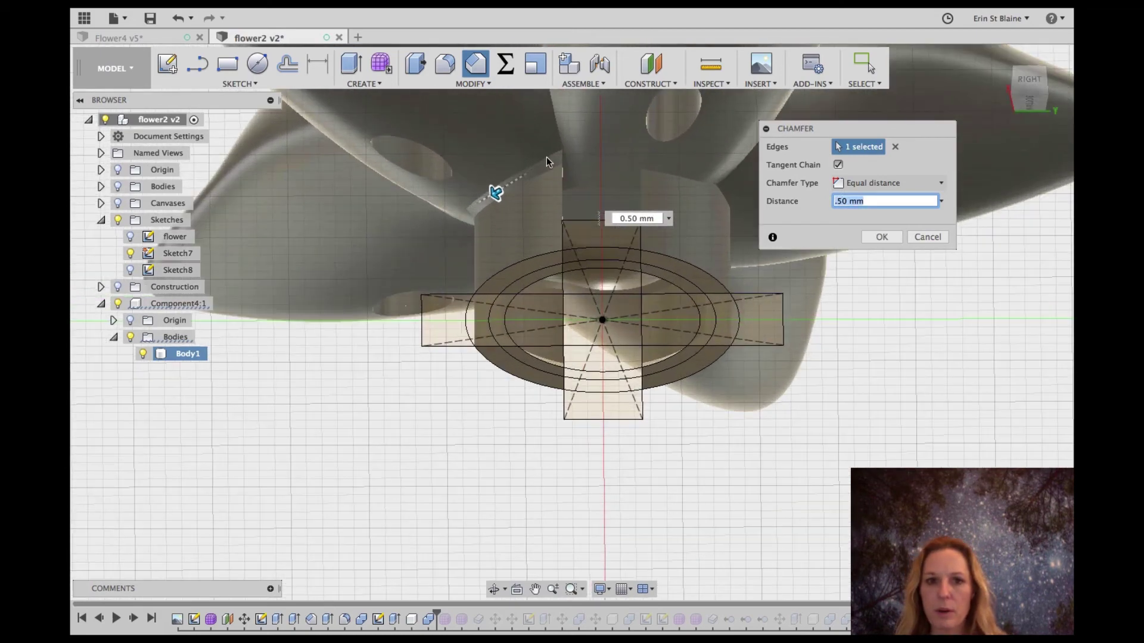
pyautogui.click(843, 201)
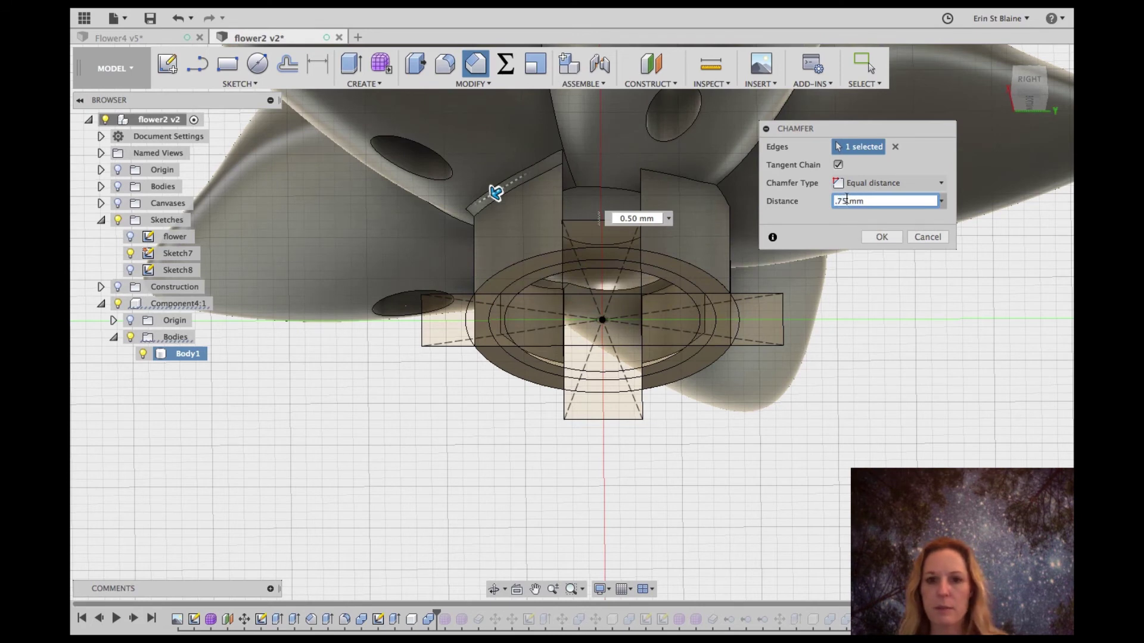
pyautogui.press('Return')
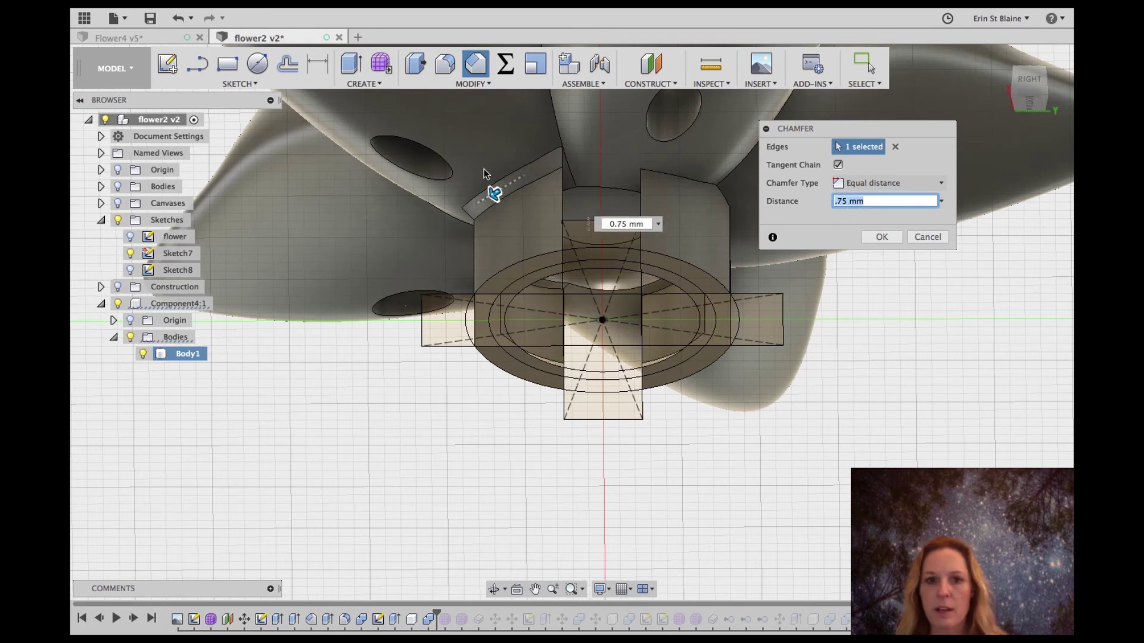
pyautogui.click(881, 236)
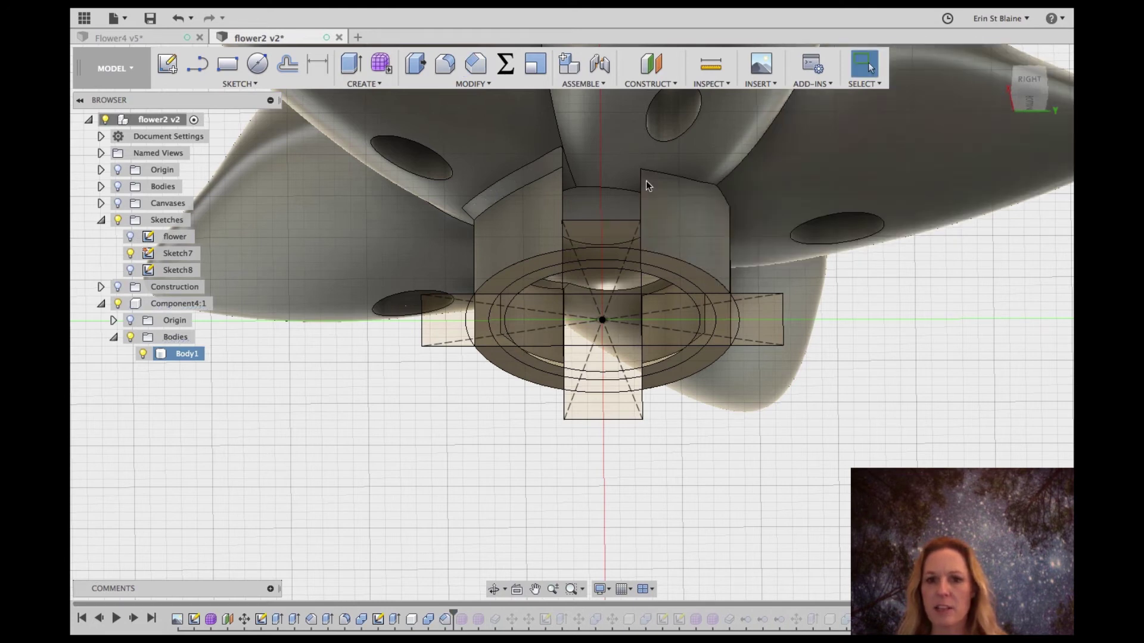
# - Apply an equal-distance Chamfer of 0.75 mm to the upper edge of the adjacent clip wall beneath the petals
pyautogui.click(661, 173)
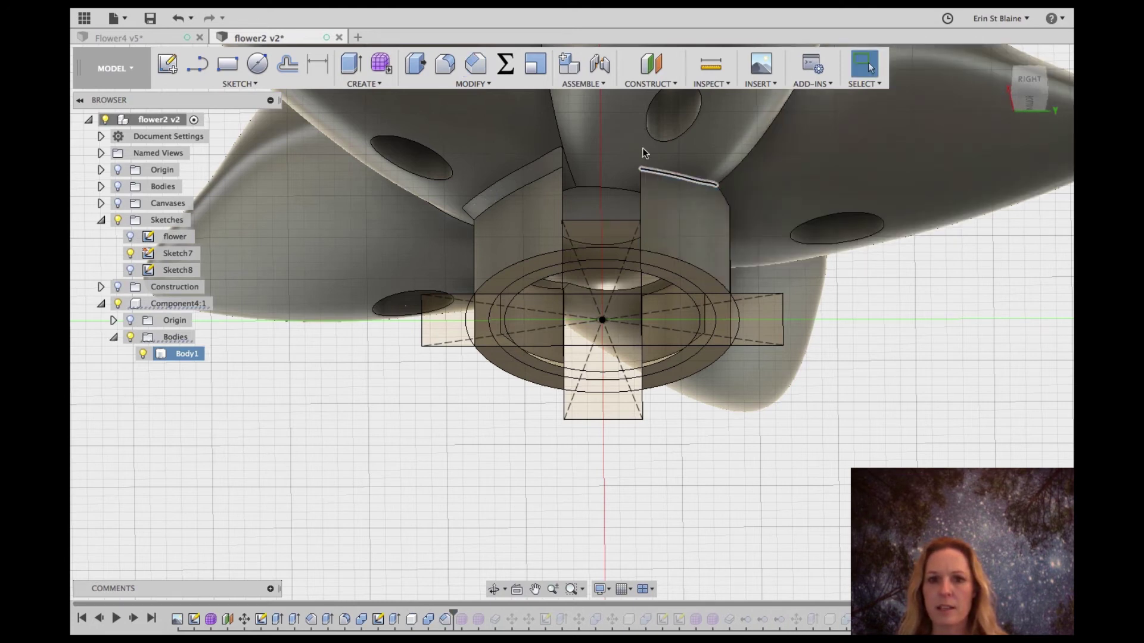
pyautogui.click(472, 68)
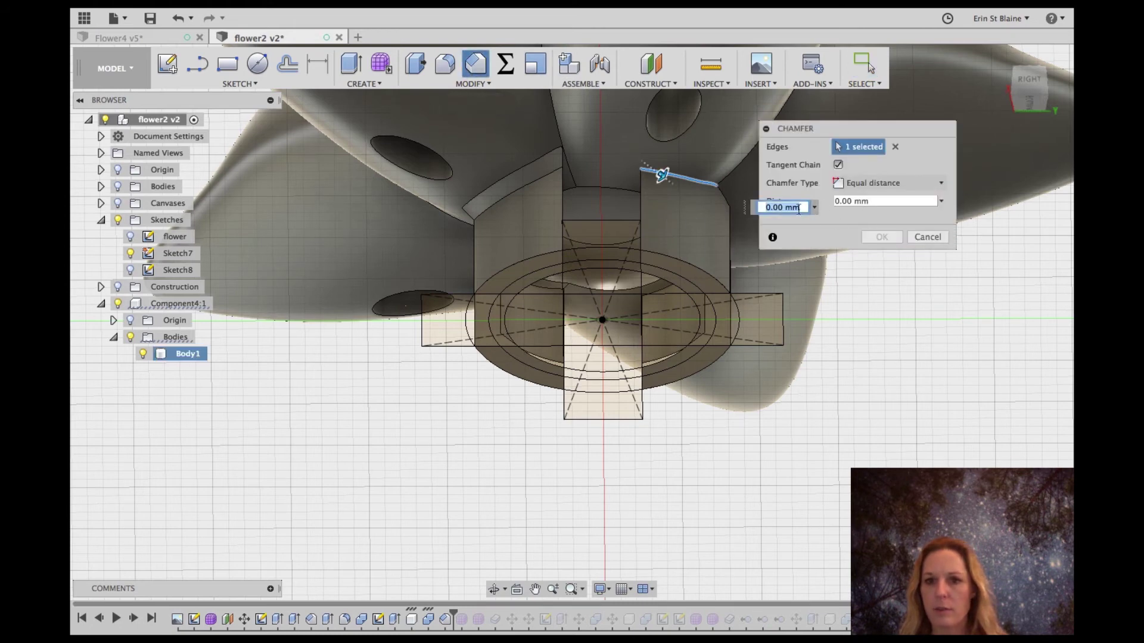
pyautogui.press('BackSpace')
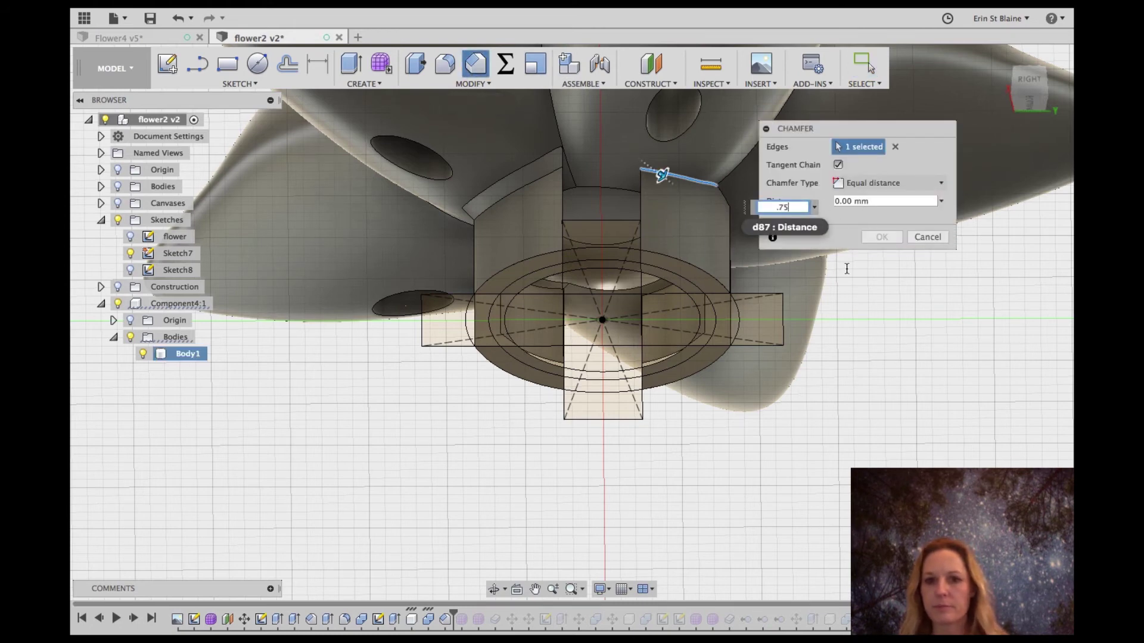
pyautogui.write('.75')
pyautogui.press('Return')
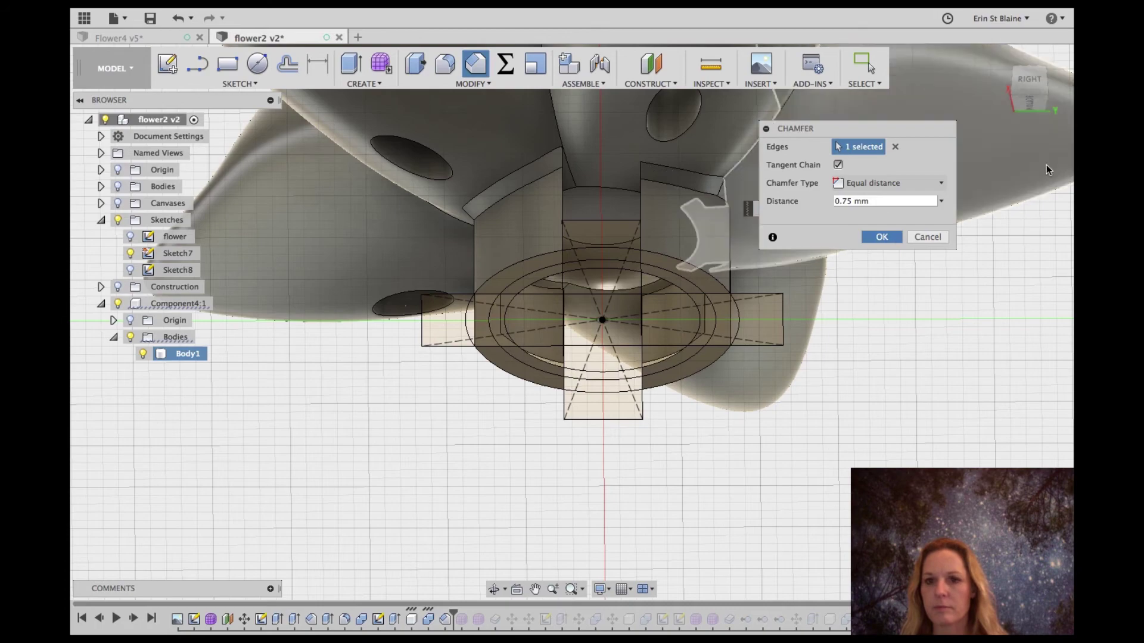
# - Chamfer the upper edge of the first unchamfered clip wall on the opposite side of the ring by 0.75 mm
pyautogui.keyDown('shift'); pyautogui.moveTo(847, 317); pyautogui.dragTo(495, 566, button='middle'); pyautogui.keyUp('shift')
pyautogui.keyDown('shift'); pyautogui.moveTo(803, 224); pyautogui.dragTo(636, 306, button='middle'); pyautogui.keyUp('shift')
pyautogui.moveTo(948, 229); pyautogui.dragTo(687, 256, button='middle')
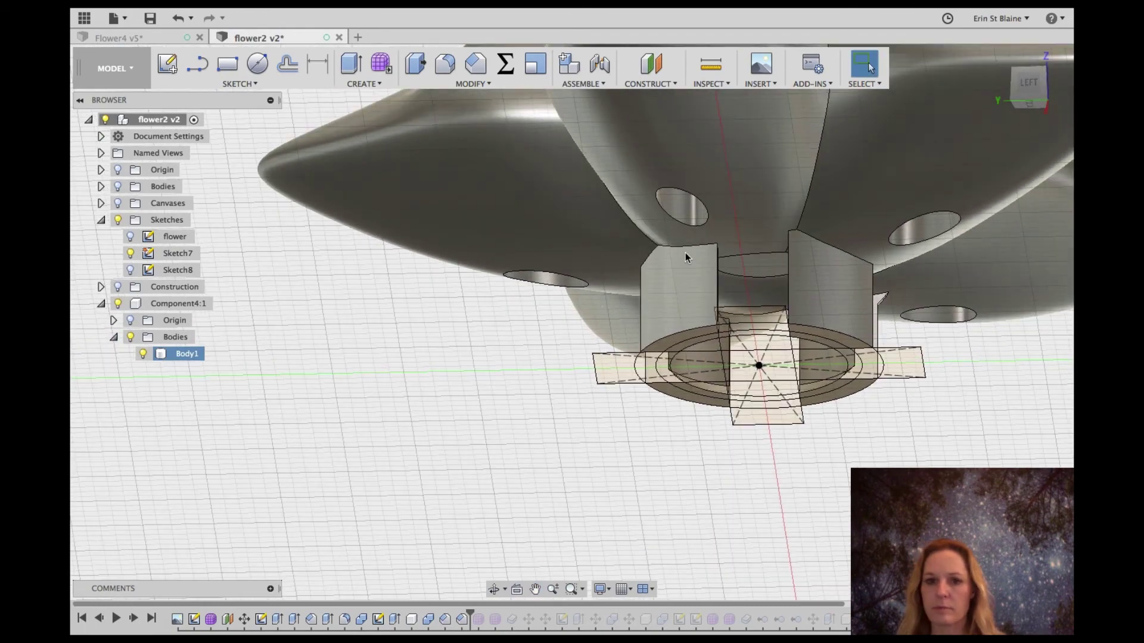
pyautogui.click(680, 245)
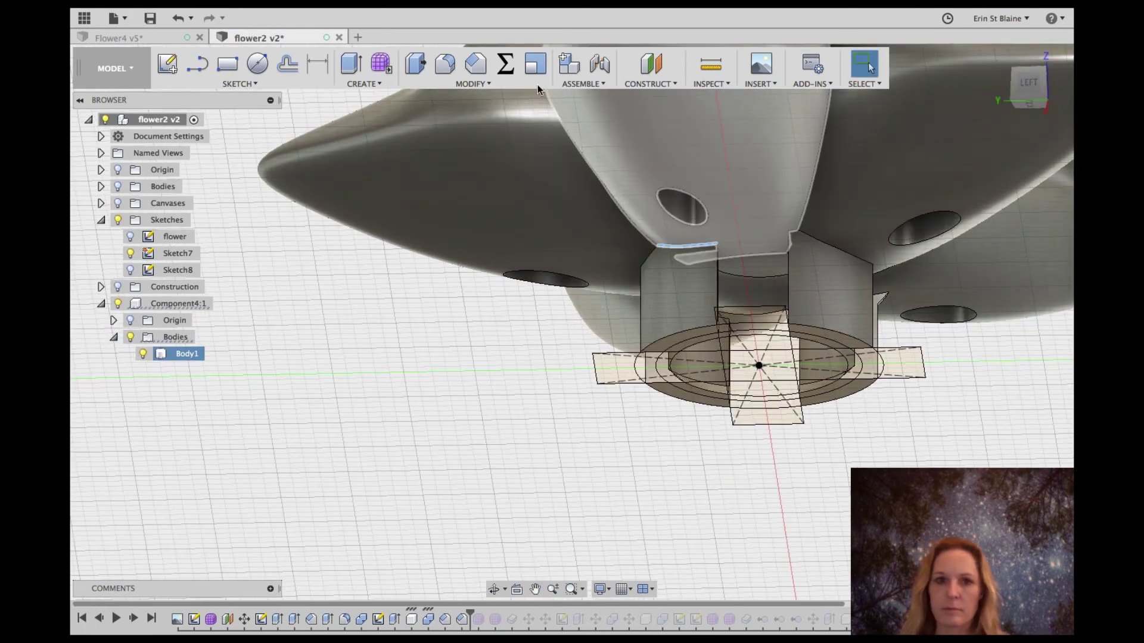
pyautogui.click(476, 63)
pyautogui.click(851, 200)
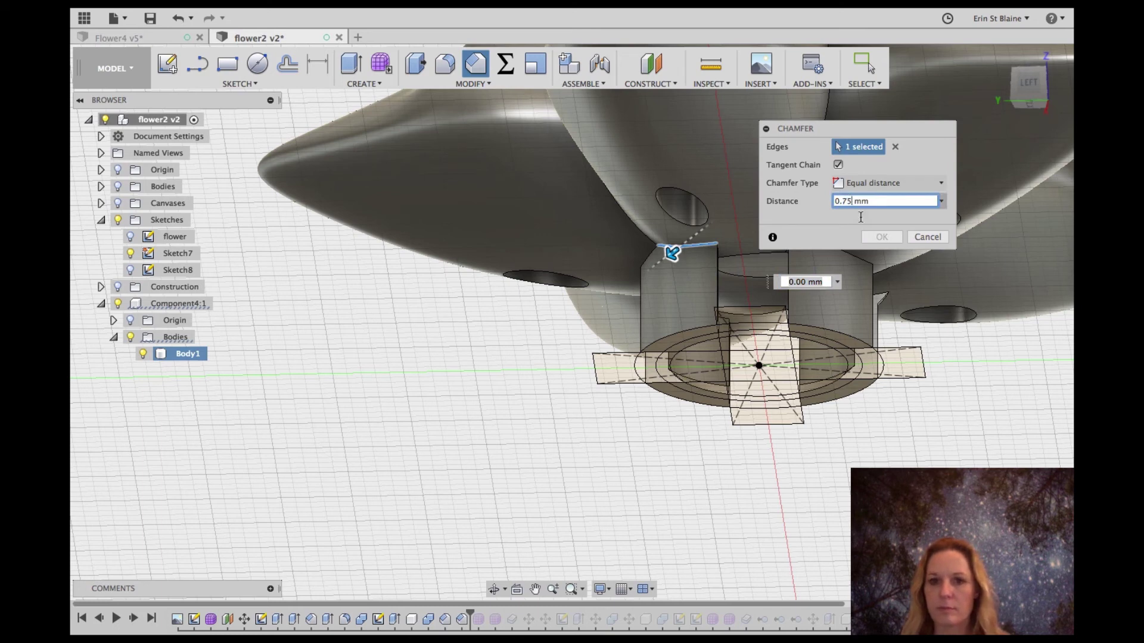
pyautogui.press('Return')
pyautogui.click(883, 237)
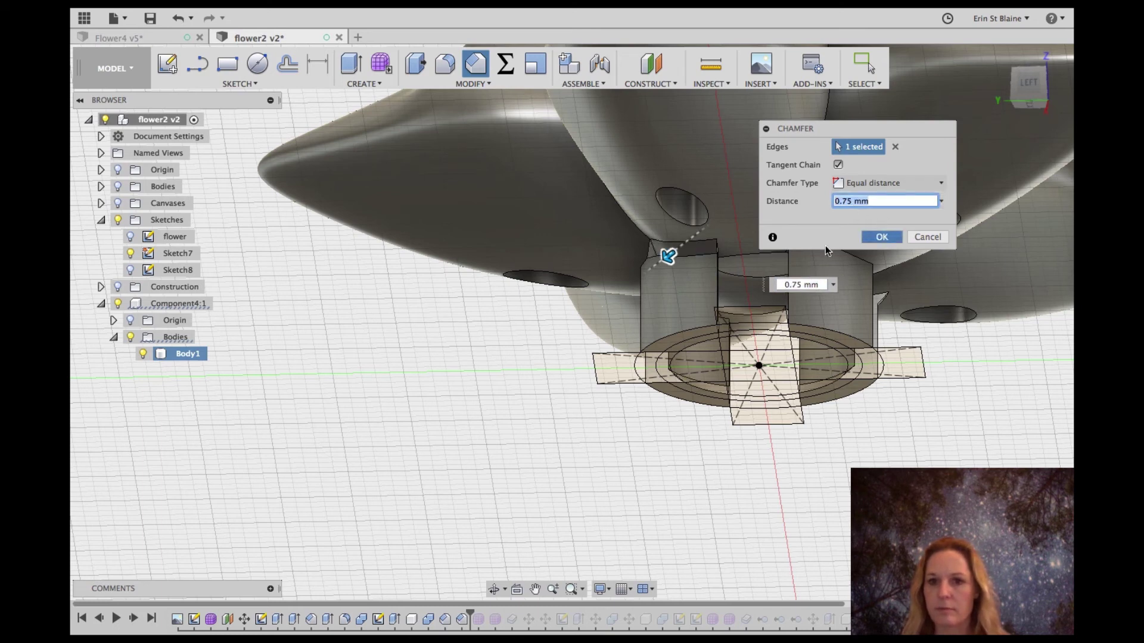
# - Chamfer the upper edge of the last remaining clip wall by 0.75 mm
pyautogui.click(839, 248)
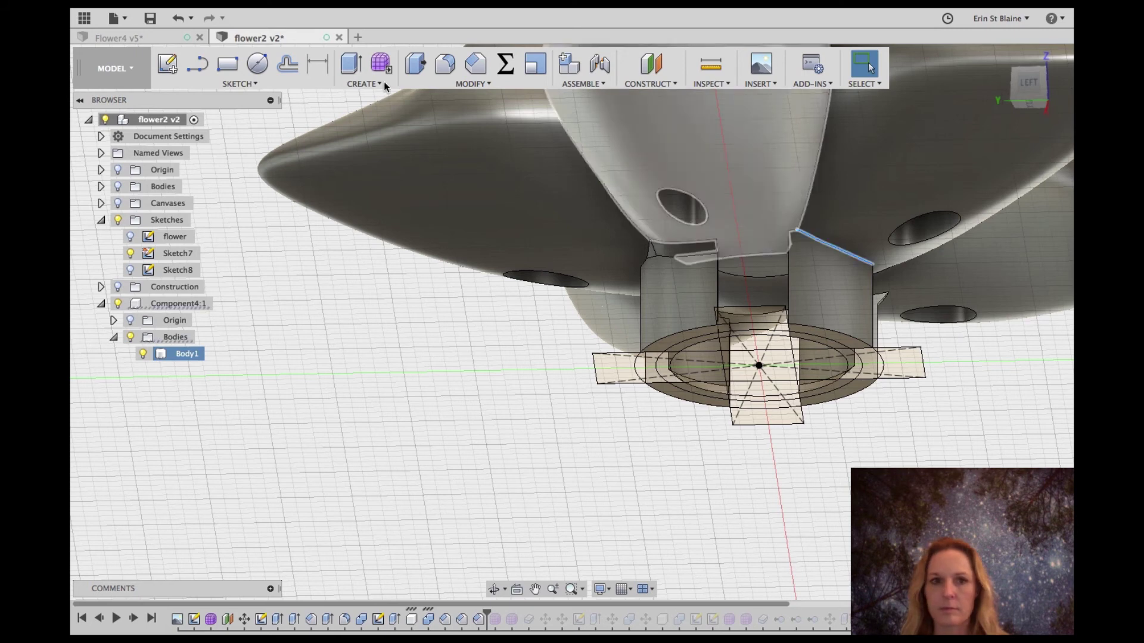
pyautogui.click(475, 74)
pyautogui.click(841, 202)
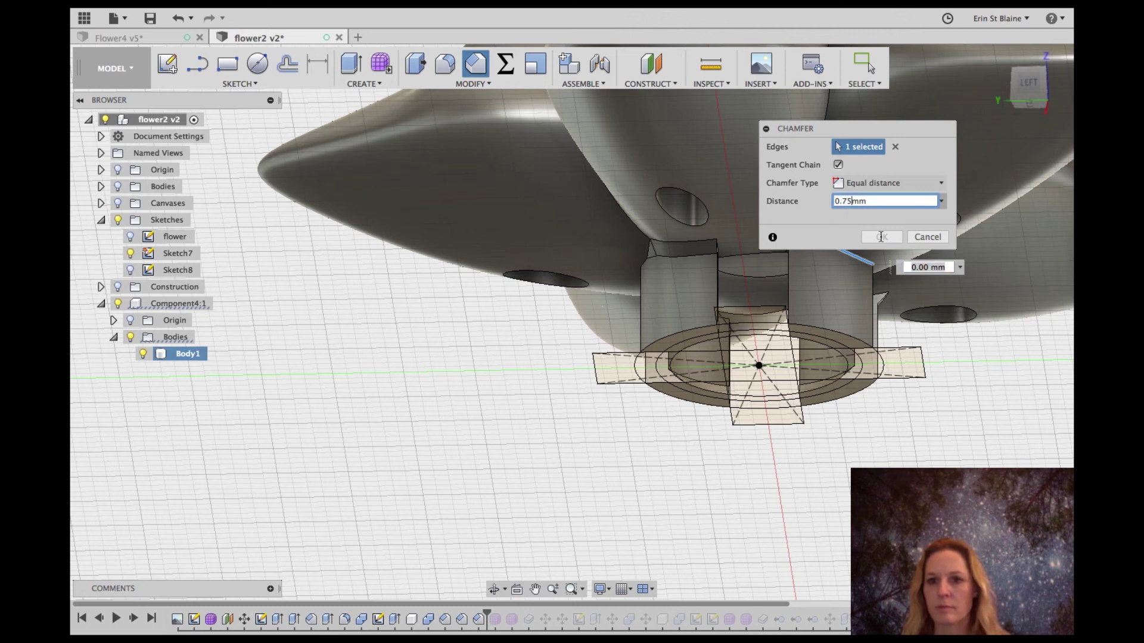
pyautogui.write('0.75')
pyautogui.press('Return')
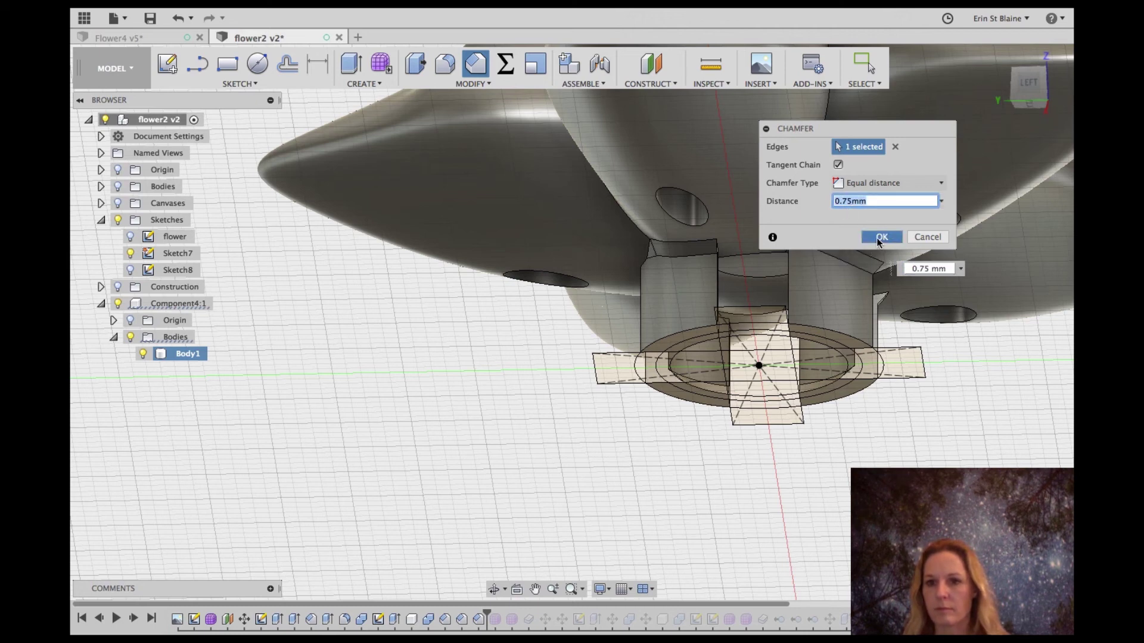
pyautogui.click(880, 238)
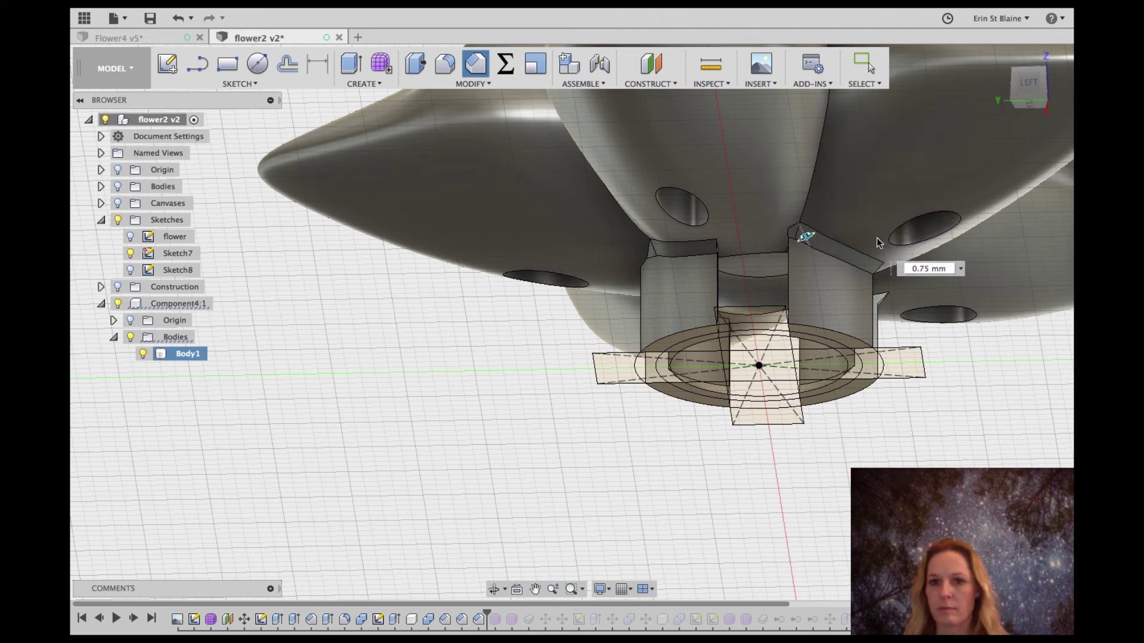
# - Flip the joined flower body upside down by rotating it 180 degrees about the X axis
pyautogui.moveTo(1024, 124)
pyautogui.mouseDown()
pyautogui.moveTo(995, 488)
pyautogui.moveTo(1007, 286)
pyautogui.mouseUp()
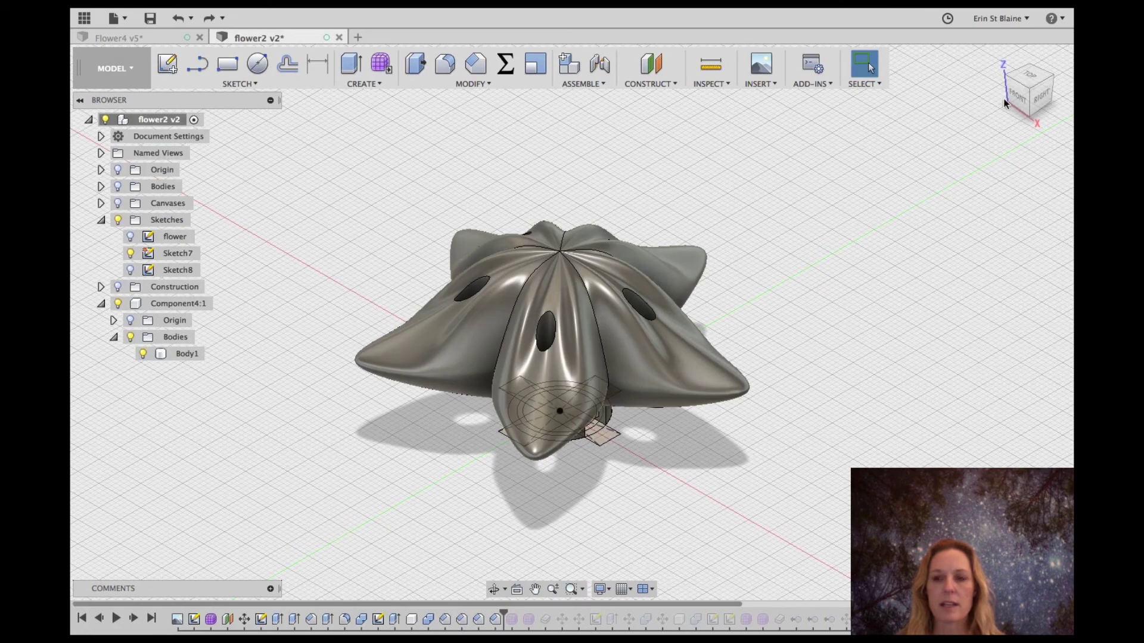
pyautogui.moveTo(1020, 97)
pyautogui.mouseDown()
pyautogui.moveTo(1046, 65)
pyautogui.moveTo(1007, 138)
pyautogui.moveTo(1017, 55)
pyautogui.mouseUp()
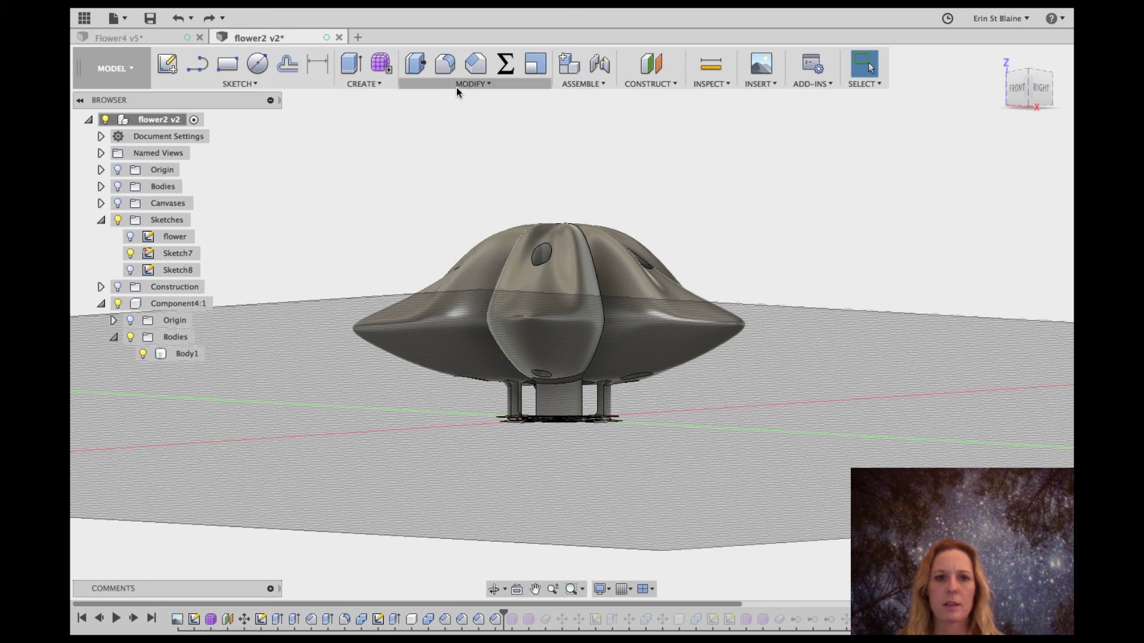
pyautogui.click(187, 356)
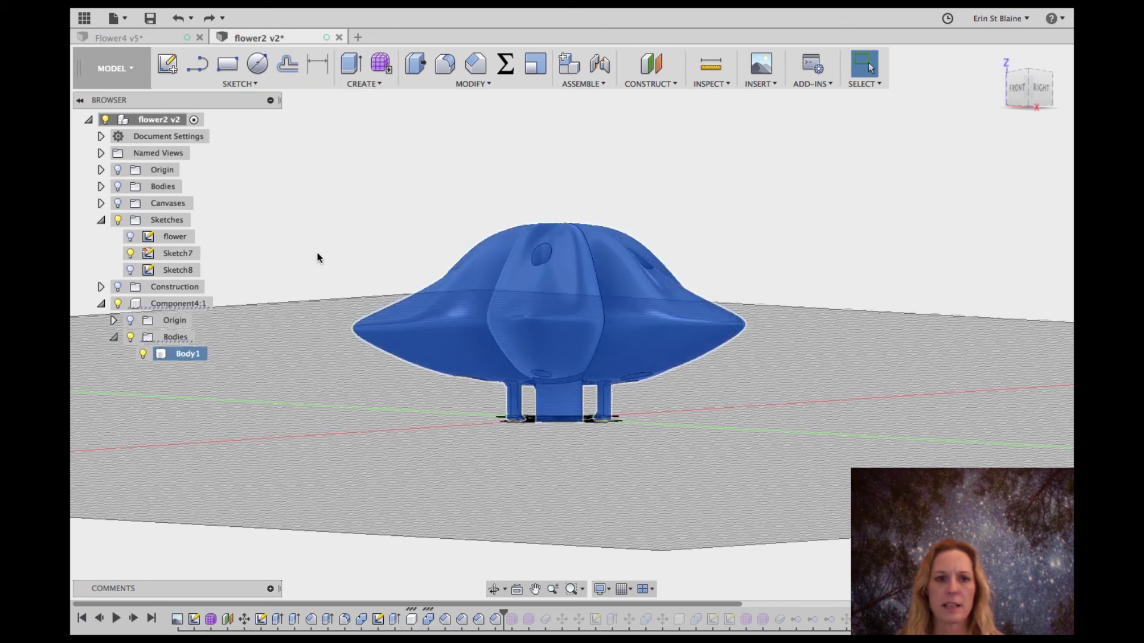
pyautogui.press('m')
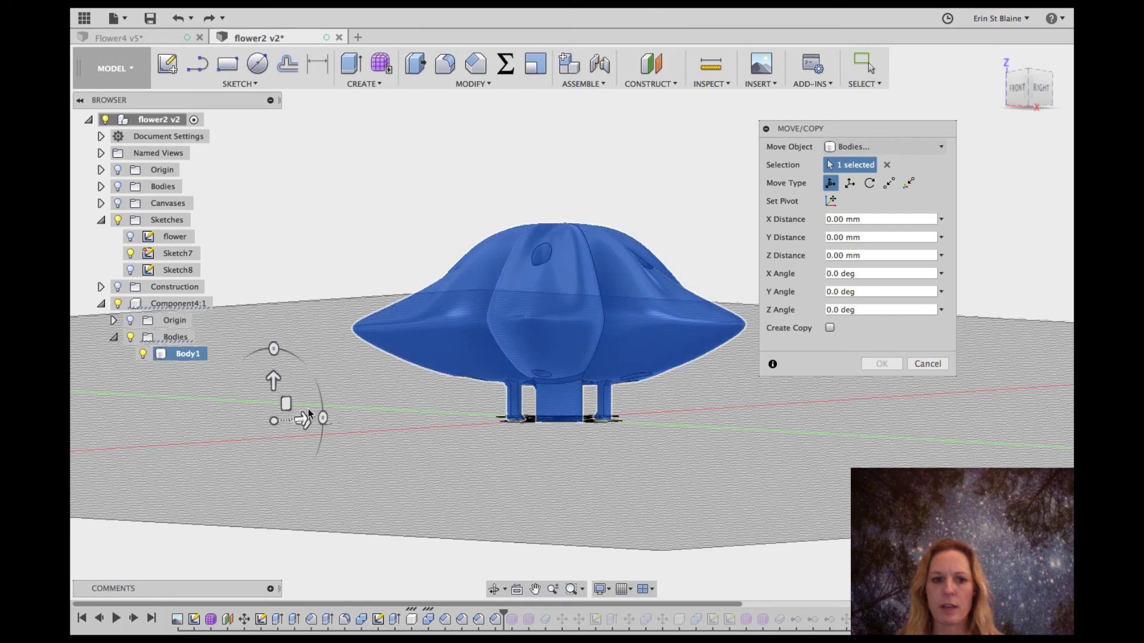
pyautogui.moveTo(276, 353); pyautogui.dragTo(283, 490)
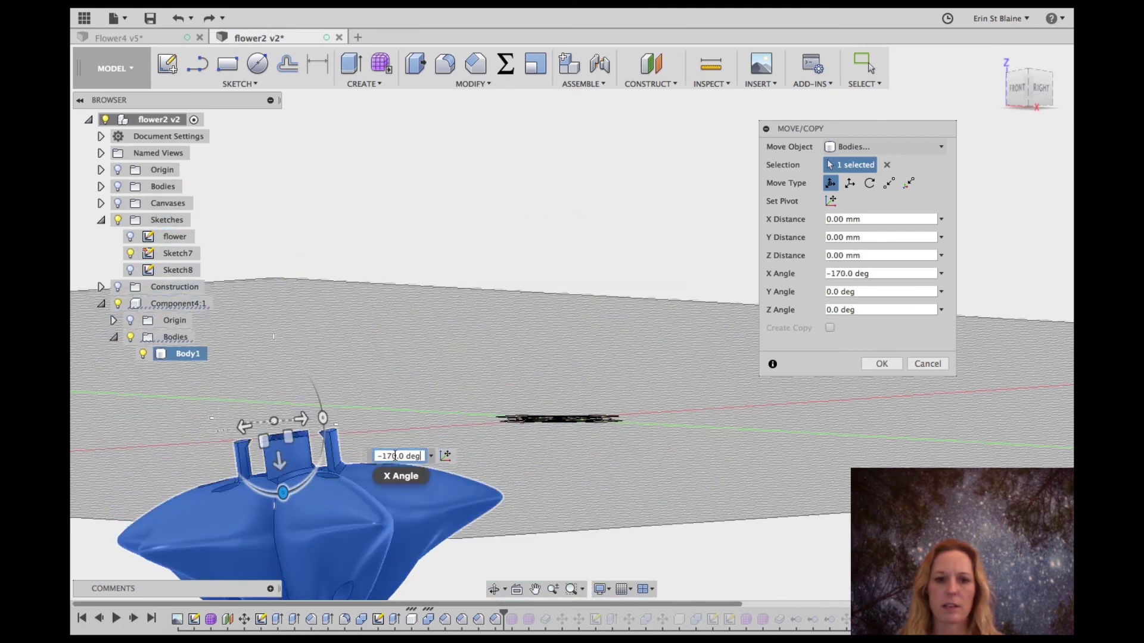
pyautogui.moveTo(383, 453); pyautogui.dragTo(348, 450)
pyautogui.write('18')
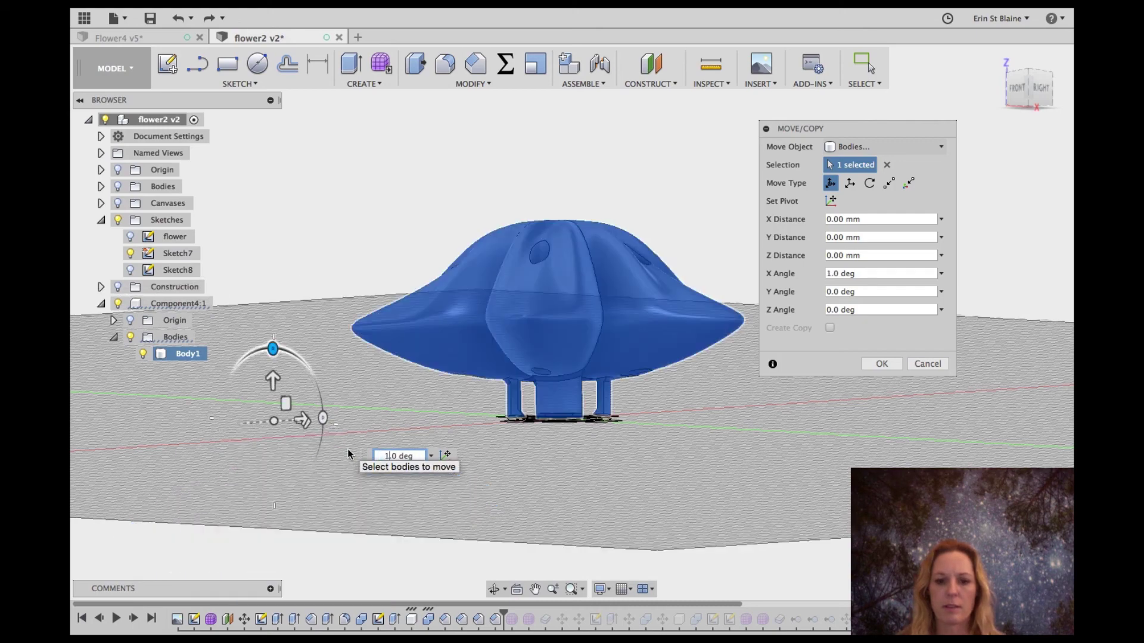
pyautogui.write('0')
pyautogui.press('Return')
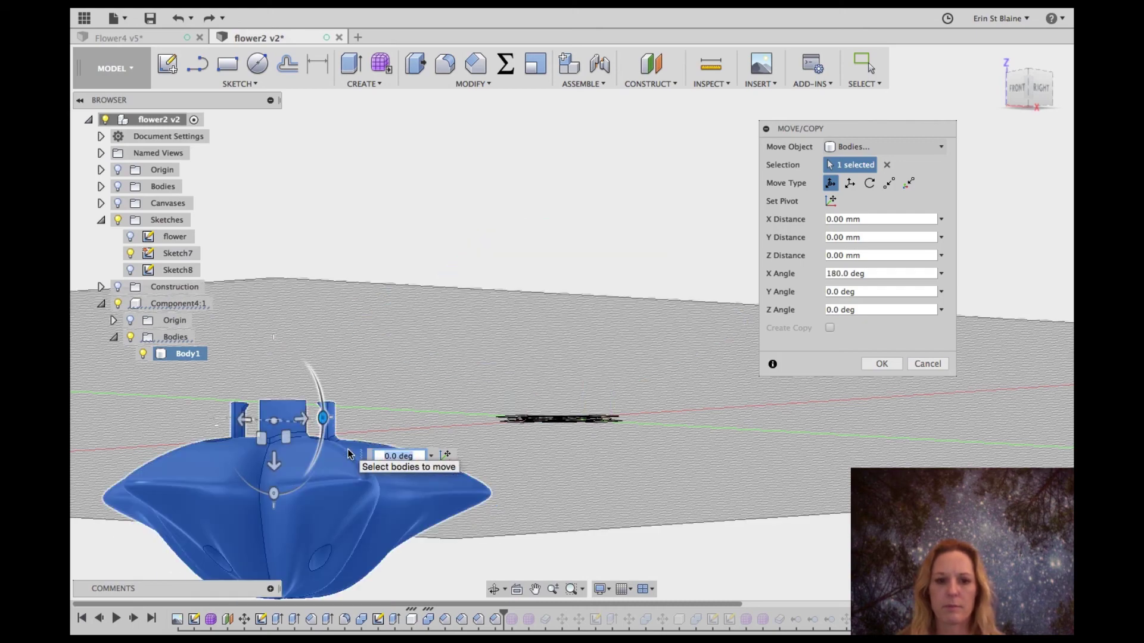
pyautogui.press('Return')
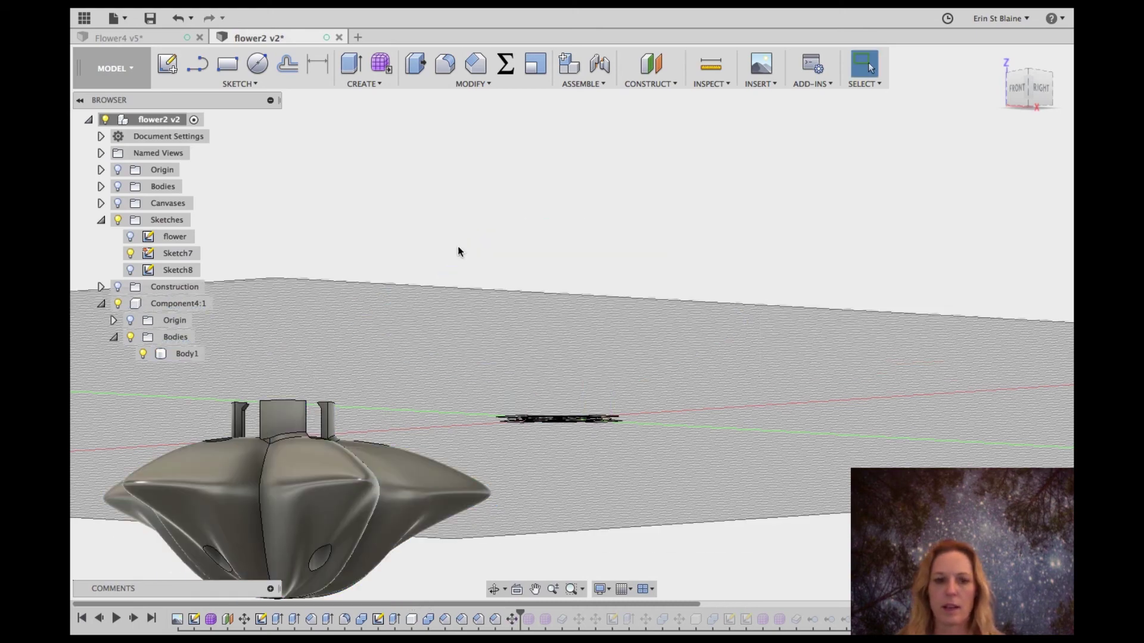
# - Save the flipped flower body as a binary STL with High refinement and send it to Simplify3D
pyautogui.scroll(3, 322, 434)
pyautogui.scroll(-5, 324, 433)
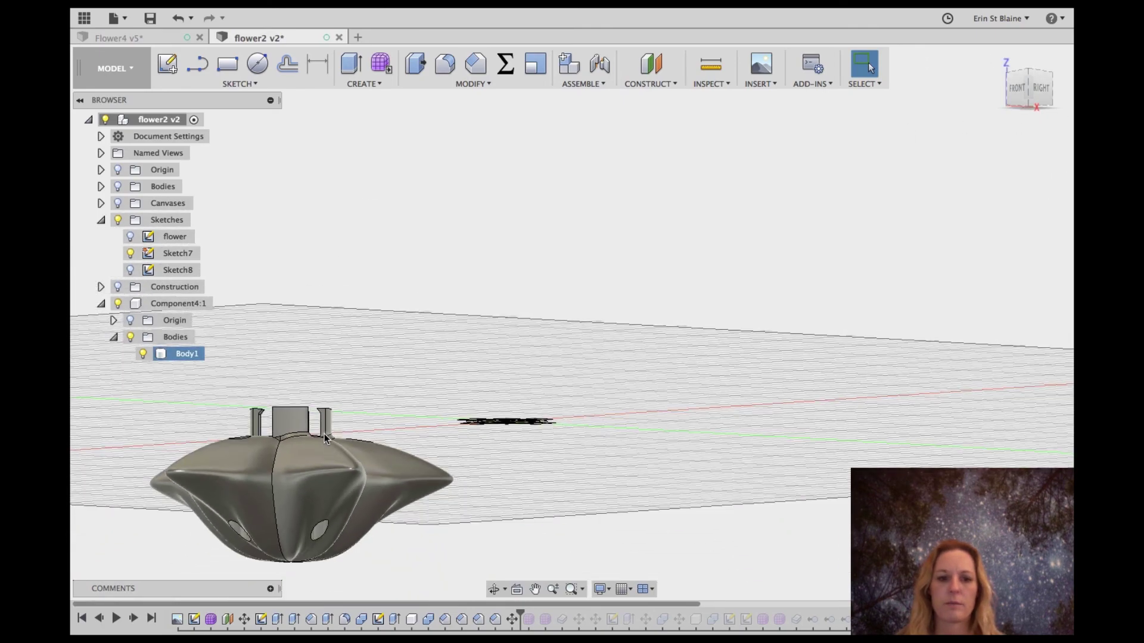
pyautogui.scroll(-2, 323, 438)
pyautogui.moveTo(1014, 87)
pyautogui.mouseDown()
pyautogui.moveTo(1042, 102)
pyautogui.moveTo(1066, 140)
pyautogui.moveTo(1044, 104)
pyautogui.mouseUp()
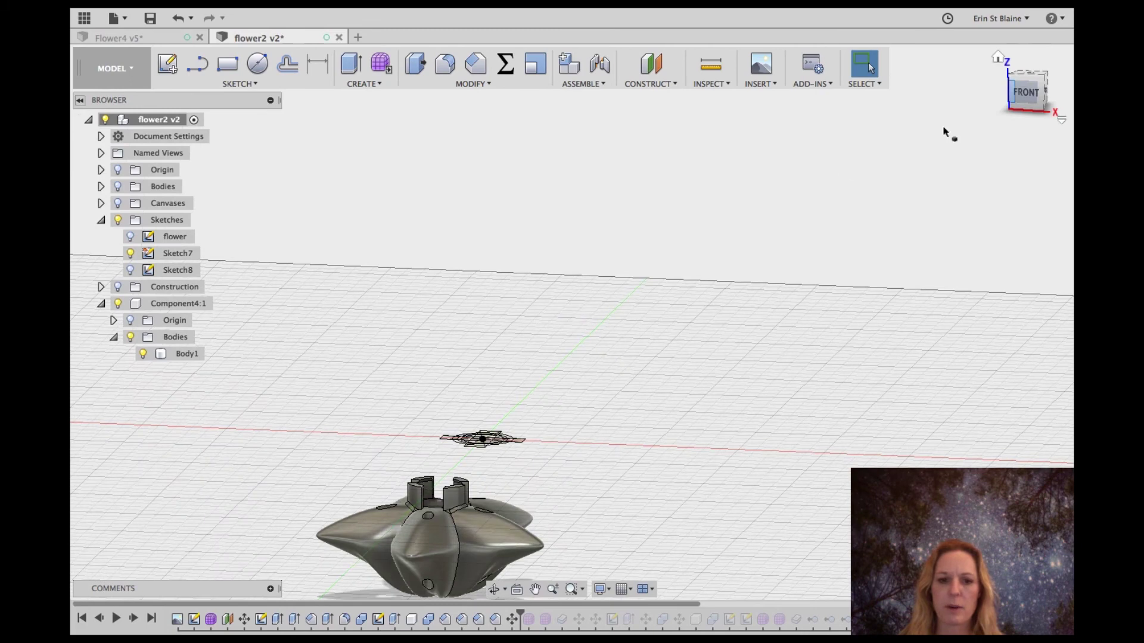
pyautogui.rightClick(185, 355)
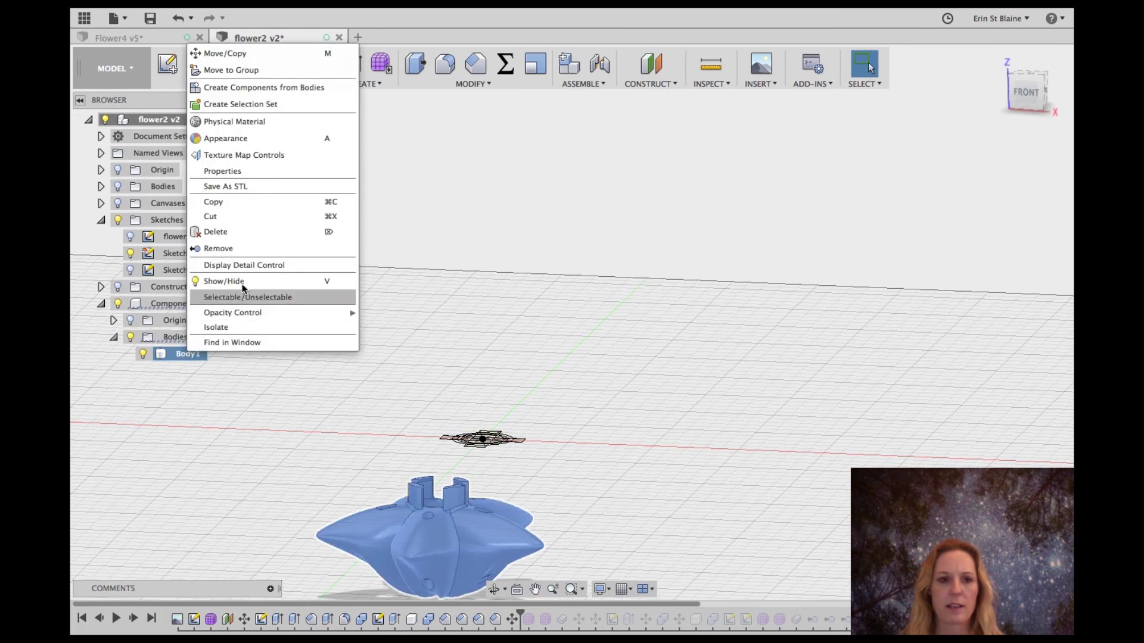
pyautogui.click(236, 186)
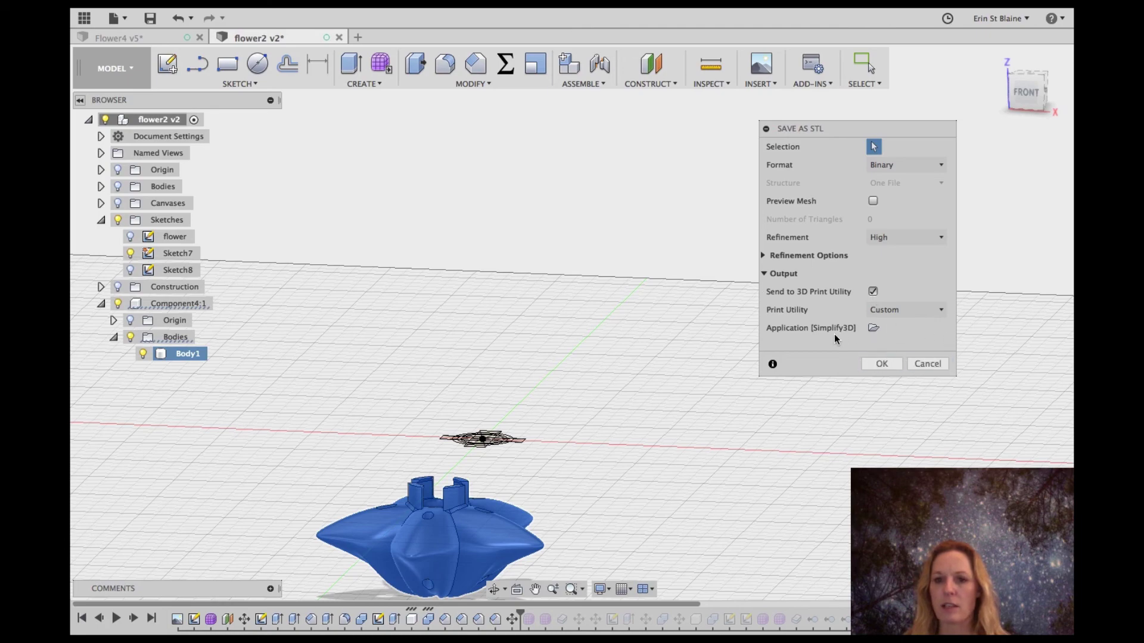
pyautogui.click(881, 365)
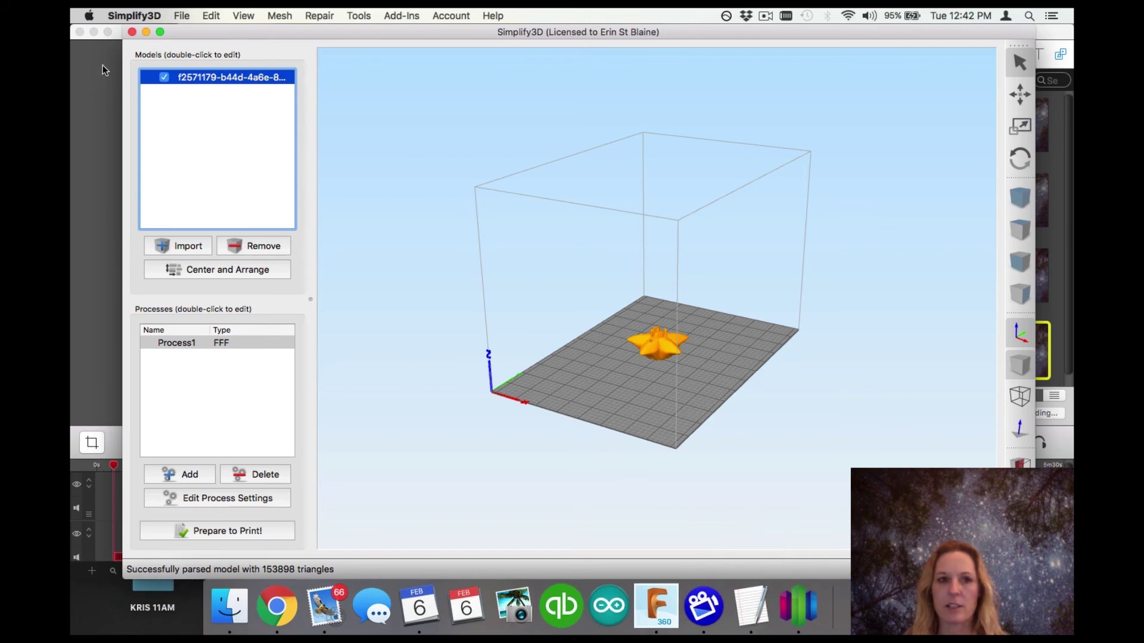
# - Rename the imported model as flower in Simplify3D
pyautogui.doubleClick(218, 77)
pyautogui.tripleClick(883, 63)
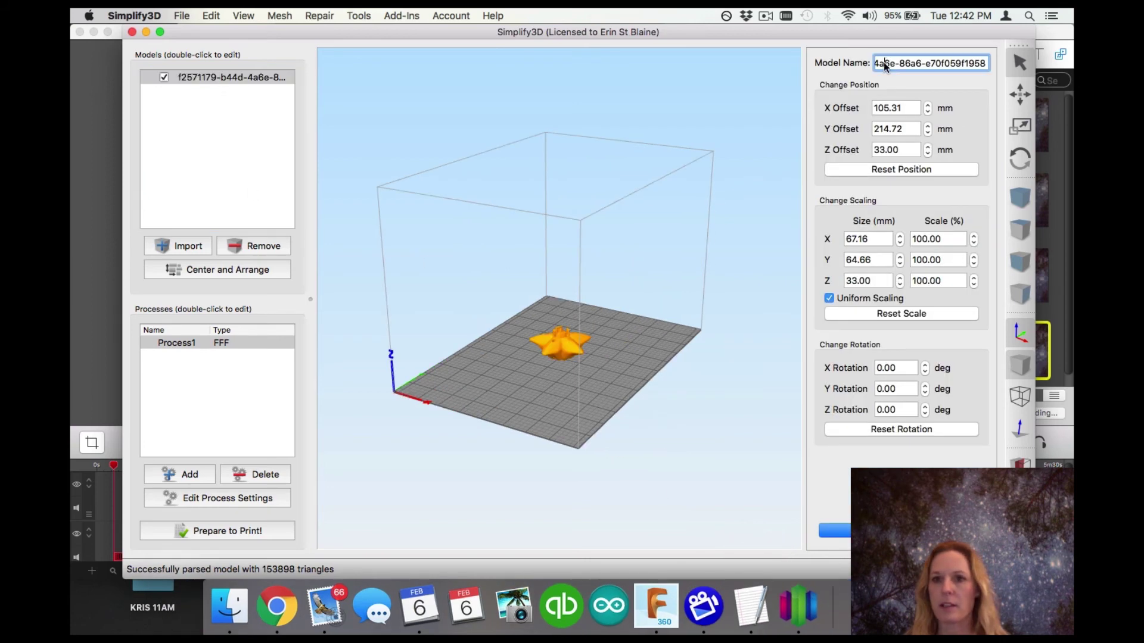
pyautogui.press('BackSpace')
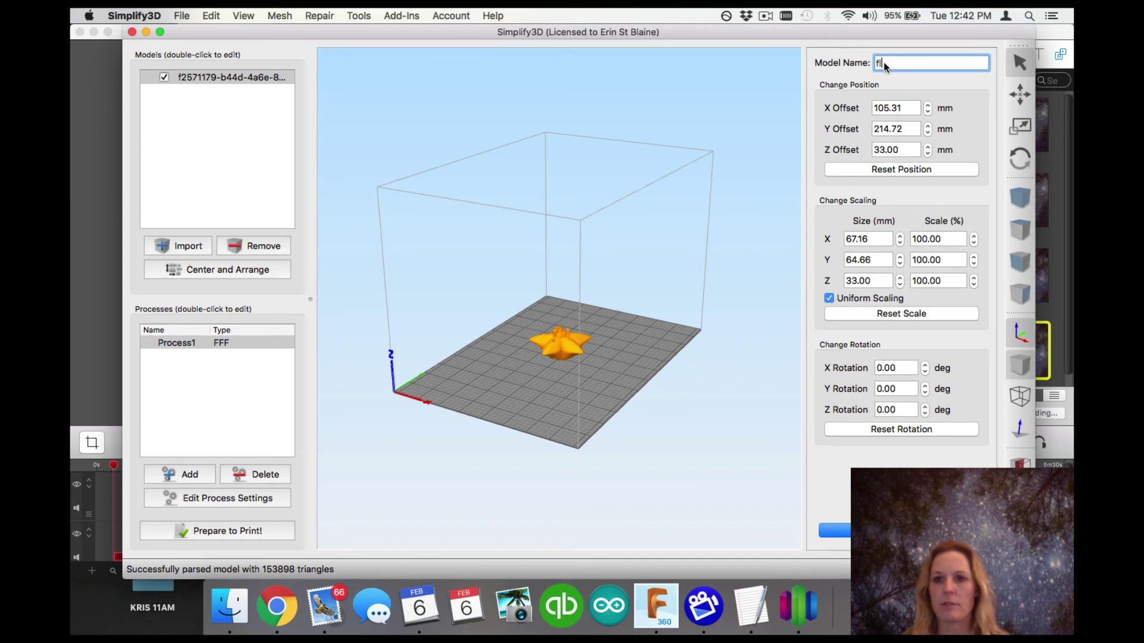
pyautogui.press('Tab')
pyautogui.press('Return')
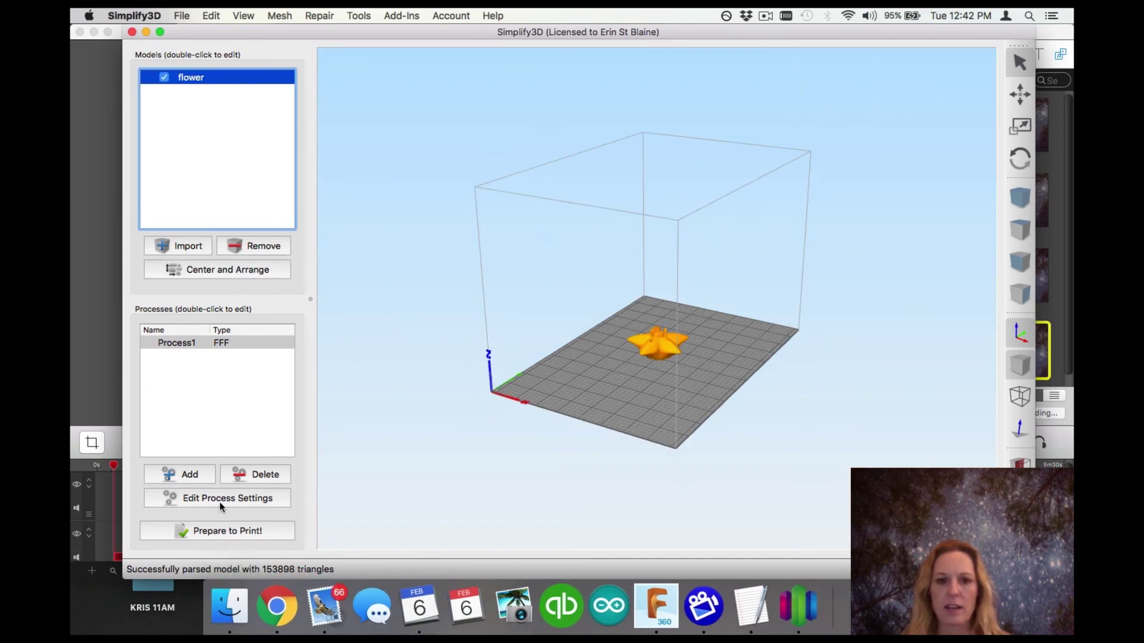
# - Open the print process settings and examine the left extruder, primary layer height and raft options
pyautogui.click(177, 505)
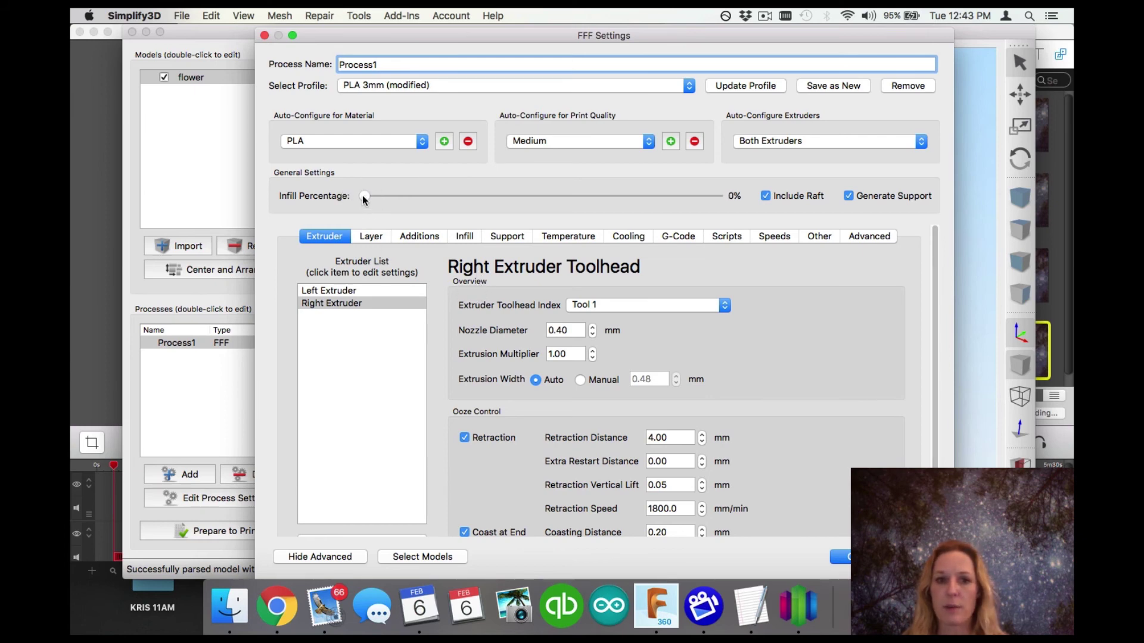
pyautogui.click(334, 292)
pyautogui.click(371, 236)
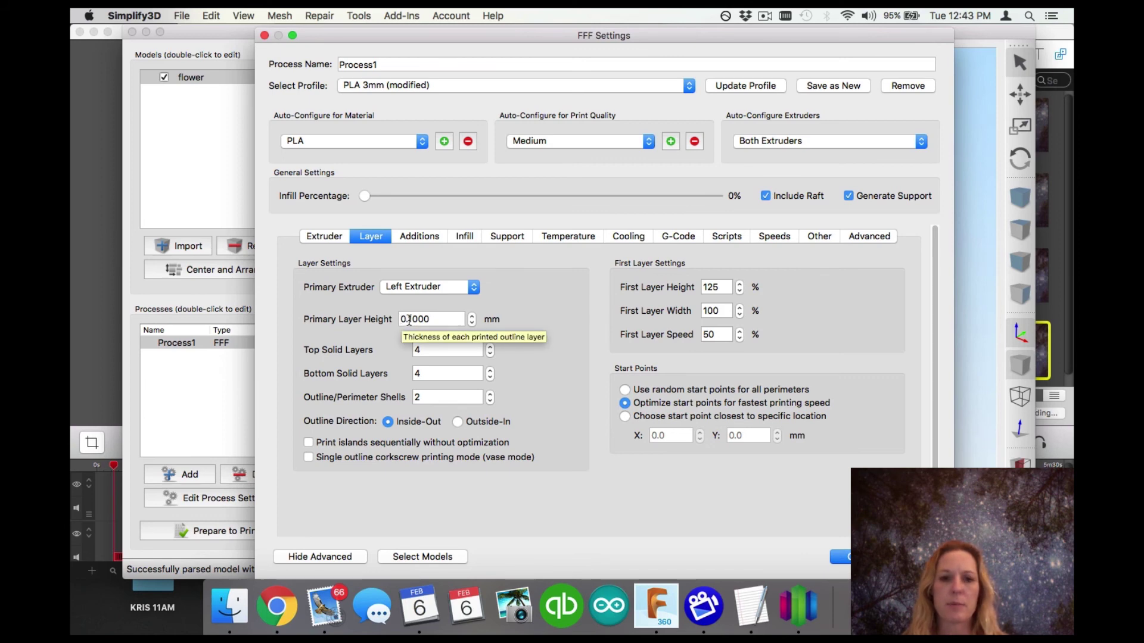
pyautogui.click(408, 320)
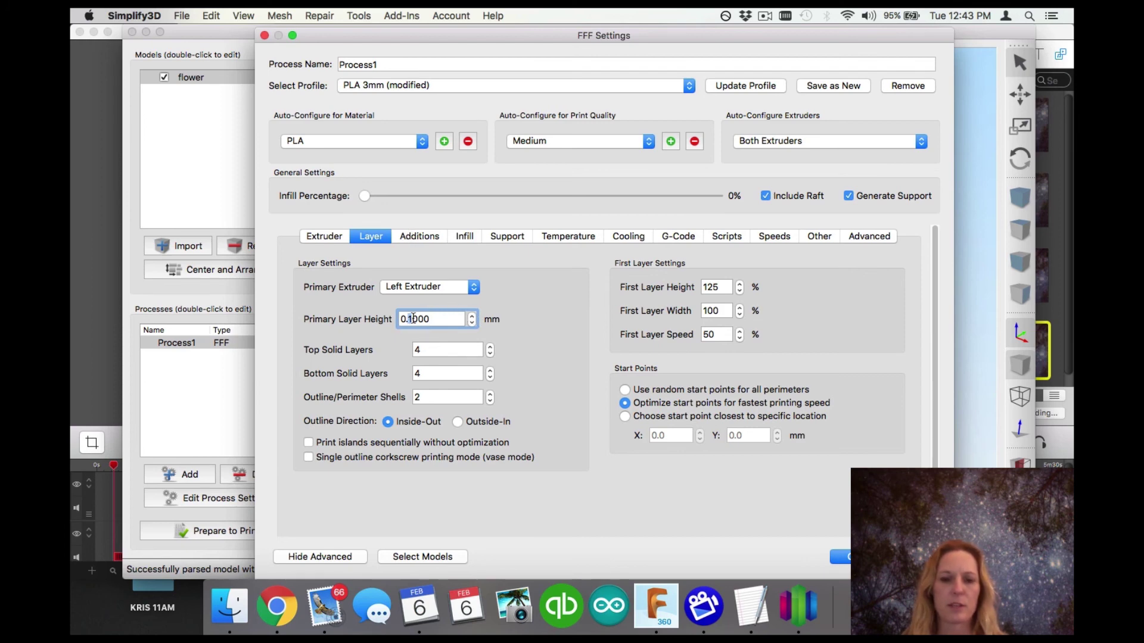
pyautogui.click(419, 237)
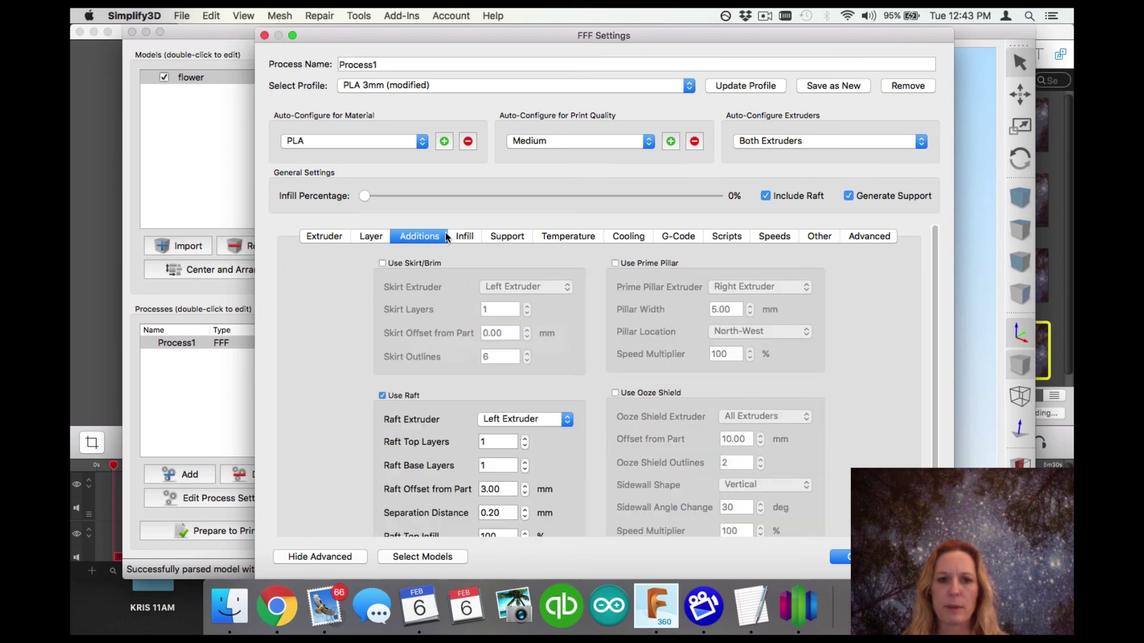
pyautogui.scroll(-3, 417, 477)
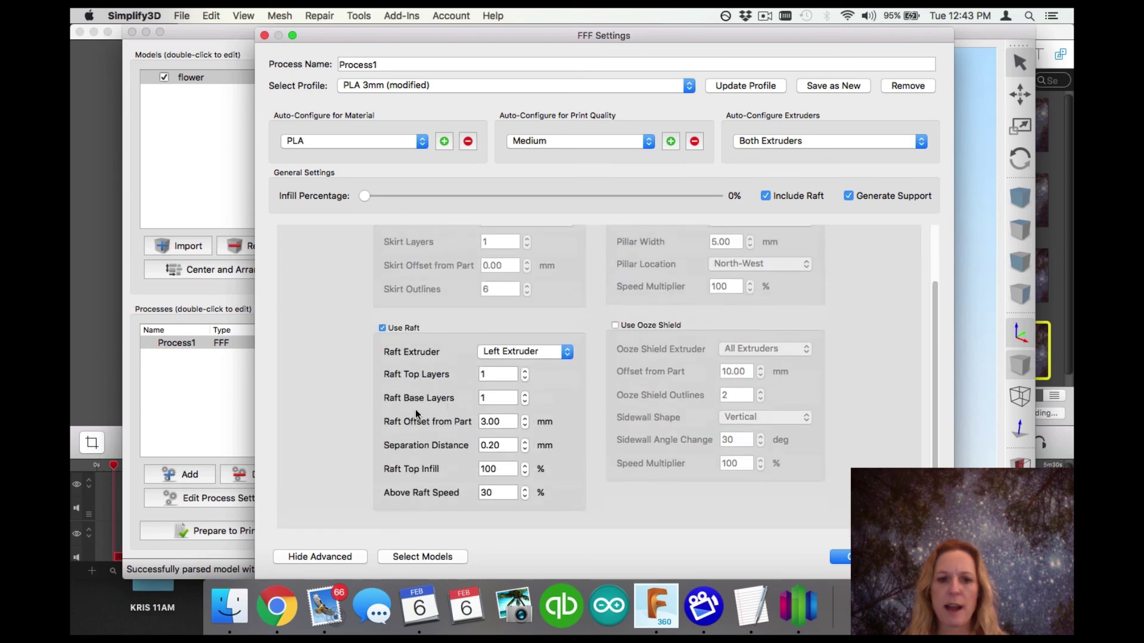
pyautogui.scroll(3, 434, 423)
pyautogui.scroll(-2, 438, 405)
pyautogui.scroll(2, 439, 401)
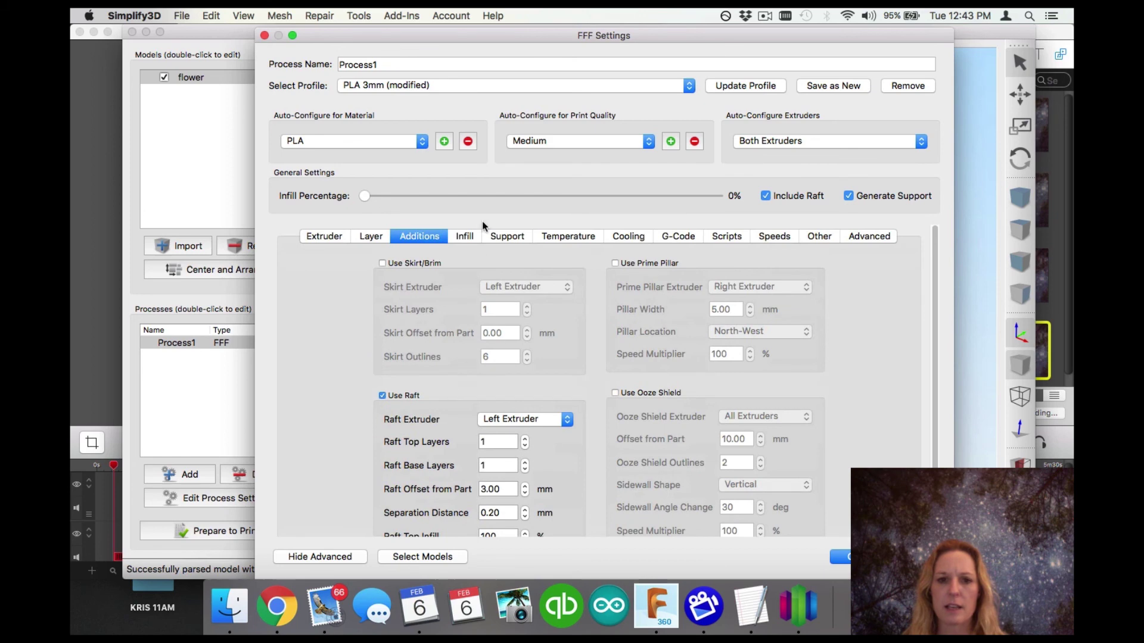
# - Check the support material, left extruder and infill settings, and accept the process settings
pyautogui.click(512, 238)
pyautogui.scroll(-3, 393, 345)
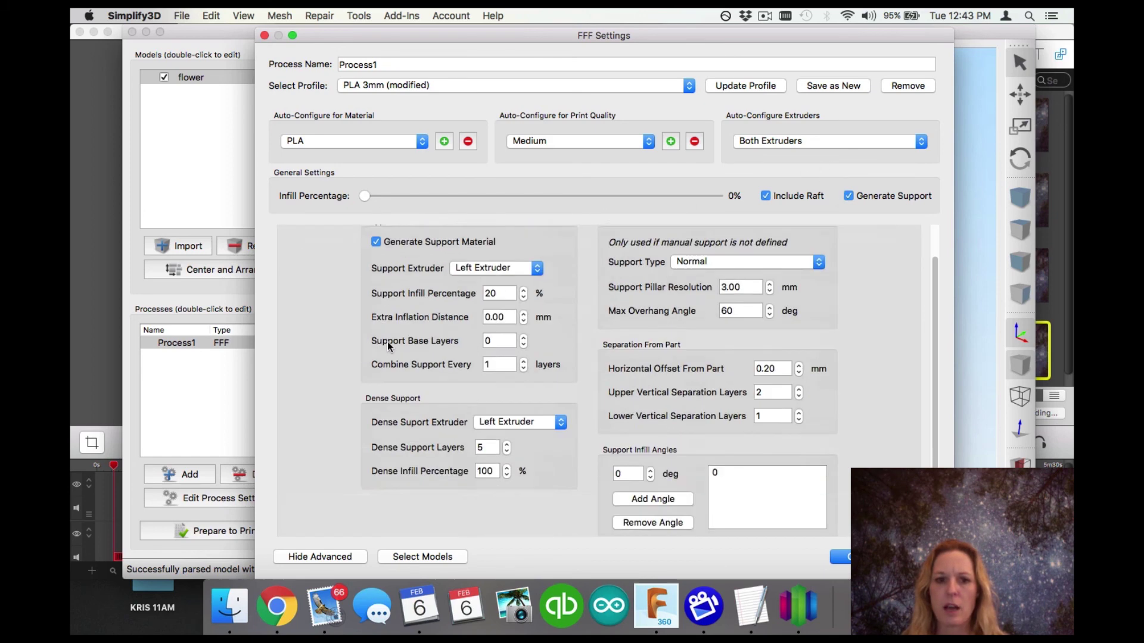
pyautogui.scroll(3, 390, 348)
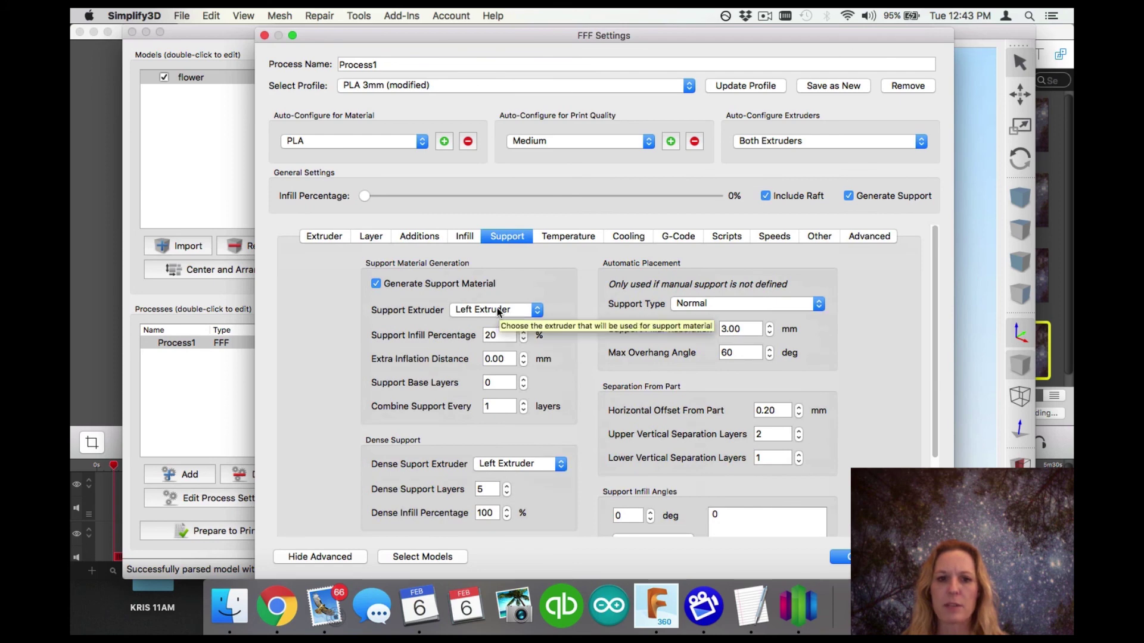
pyautogui.click(324, 238)
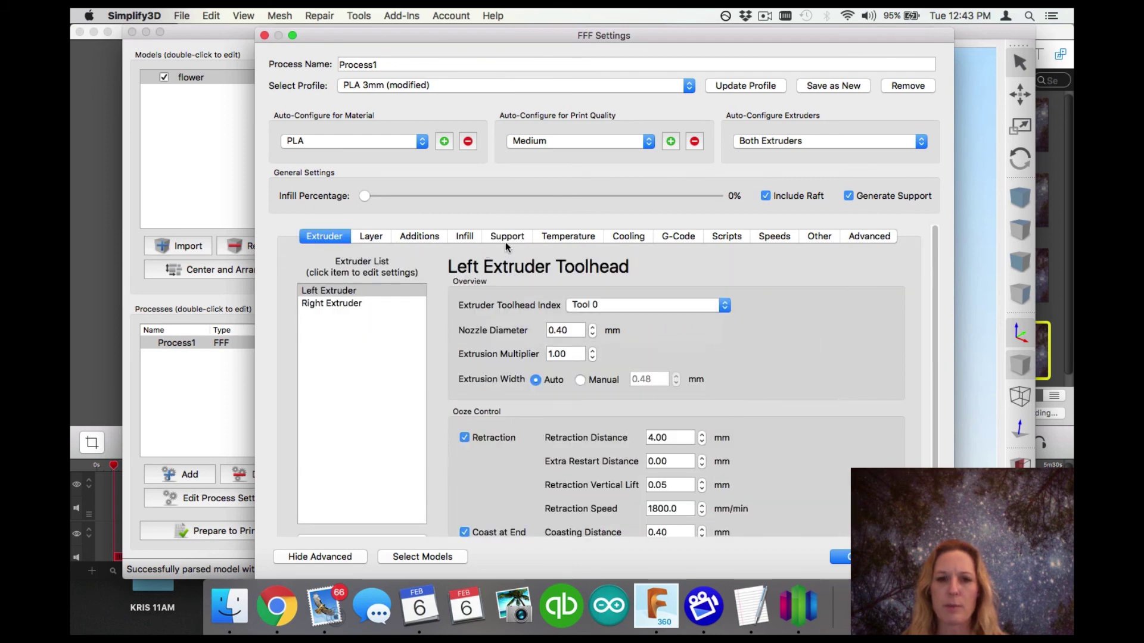
pyautogui.click(464, 237)
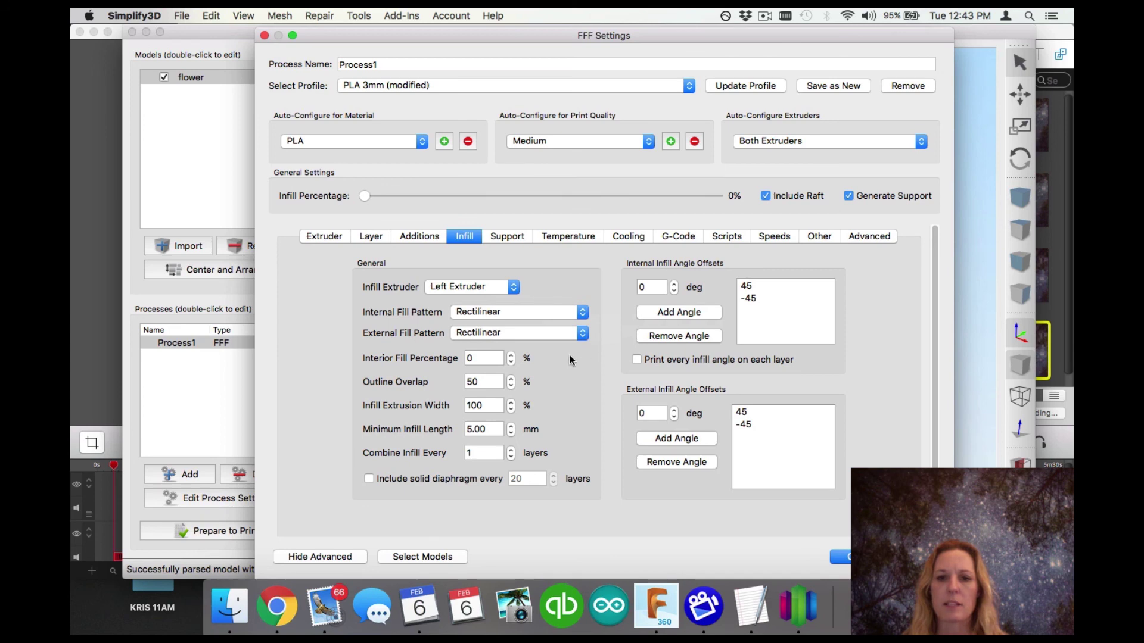
pyautogui.click(334, 237)
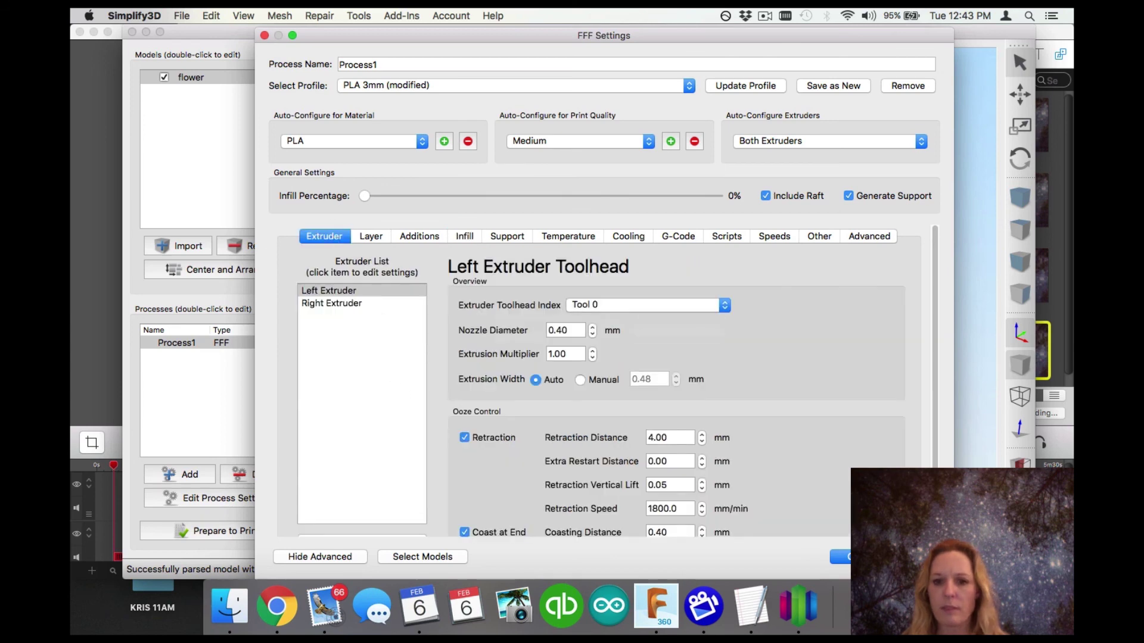
pyautogui.click(849, 557)
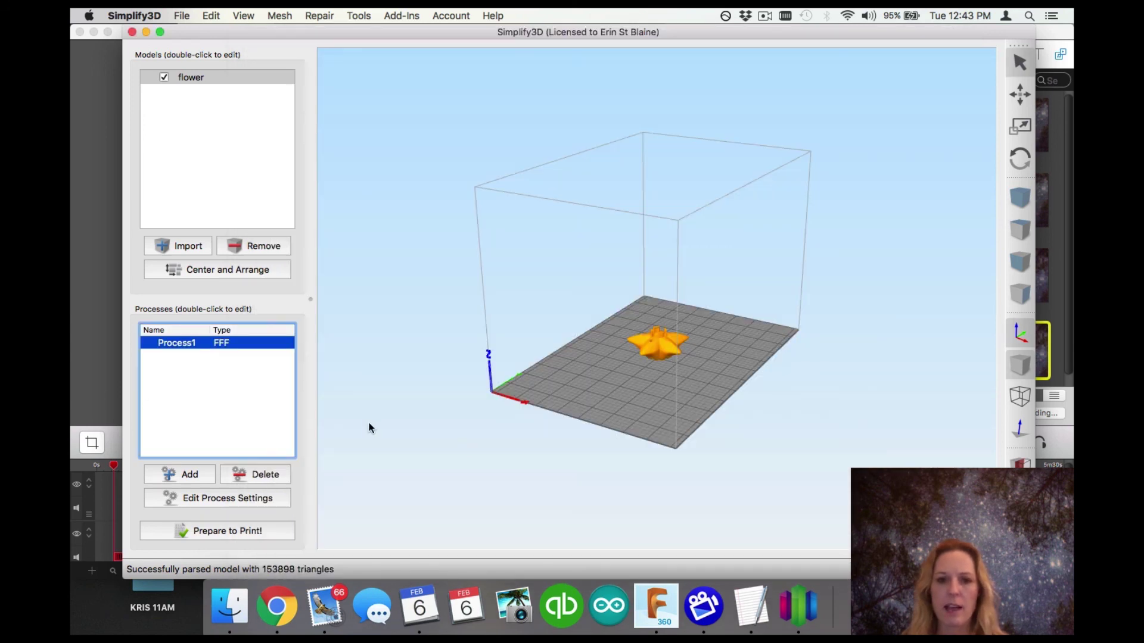
# - Duplicate the flower model seven times to get eight flowers, and center and arrange them all on the build plate
pyautogui.click(233, 117)
pyautogui.click(654, 350)
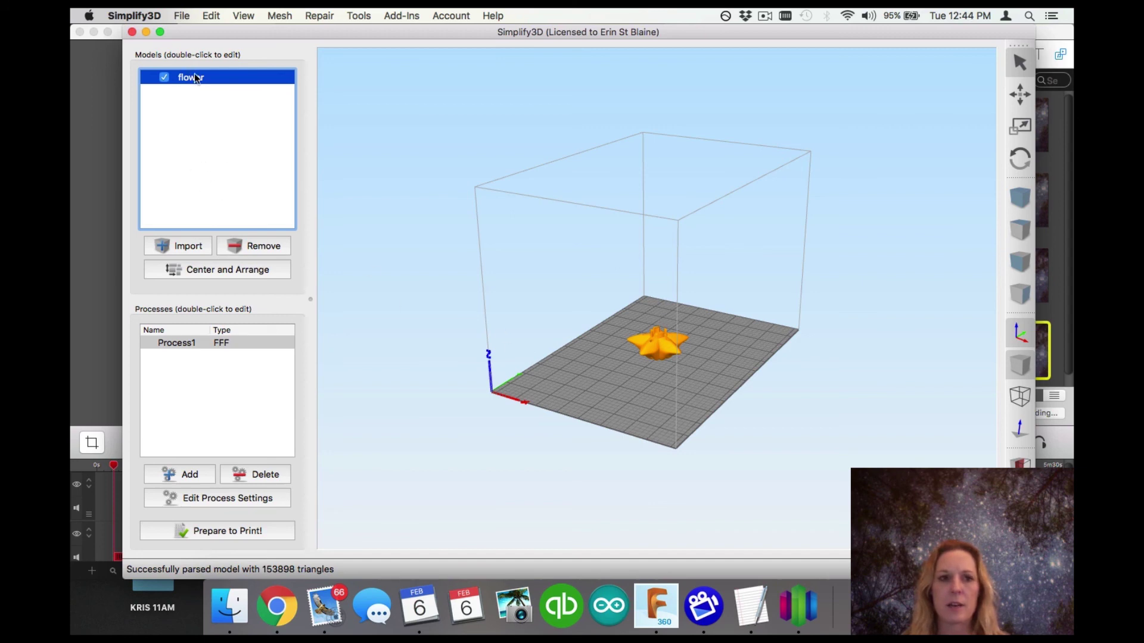
pyautogui.press('super+d')
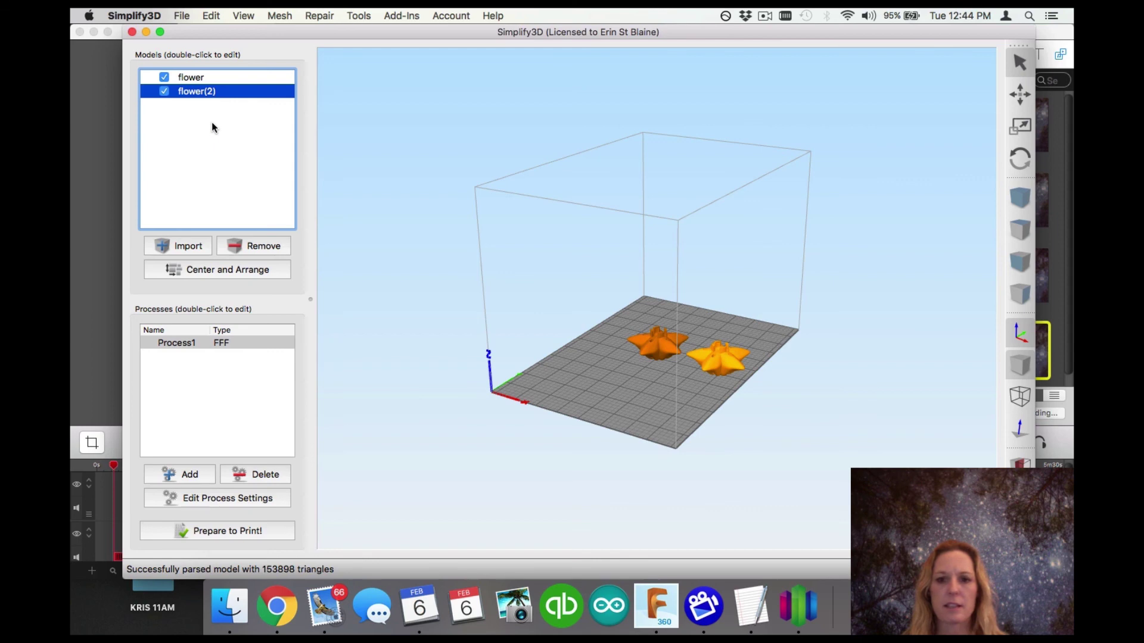
pyautogui.press('super+d')
pyautogui.press('super+d')
pyautogui.press('super+d')
pyautogui.press('super+d')
pyautogui.press('super+d')
pyautogui.press('super+d')
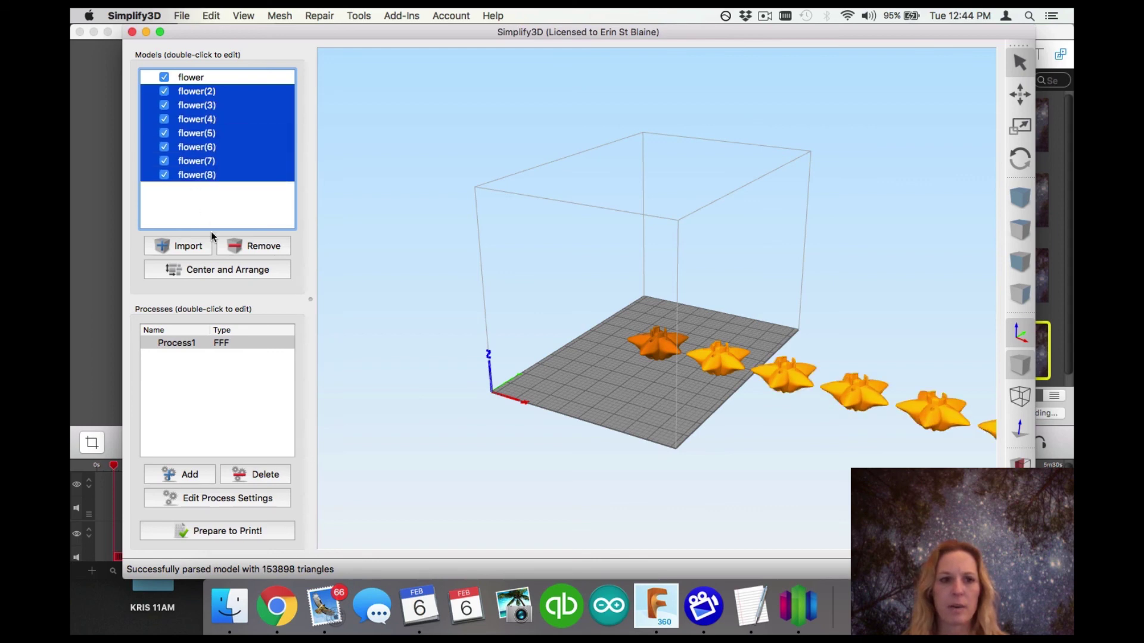
pyautogui.click(222, 271)
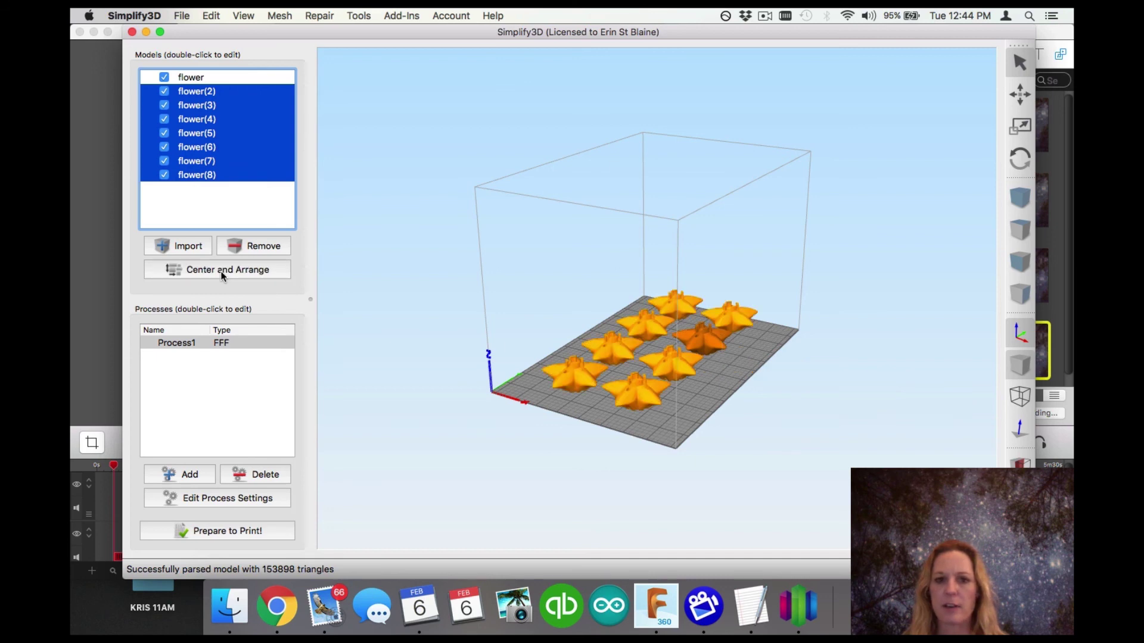